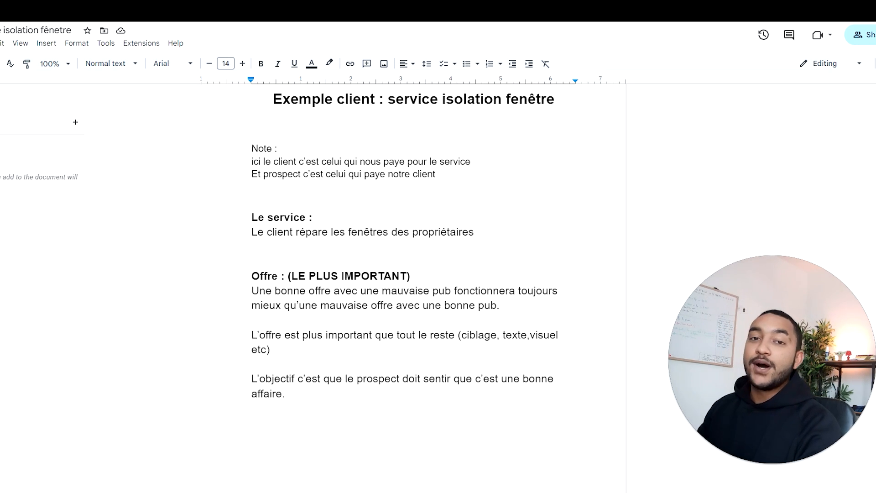
Step: Under "Le service plus en détails :", write "Le client inspecte les portes et fenêtre des prospects pour detecter une faille et la réparer si besoin"
{"action": "scroll", "coordinate": [413, 247], "scroll_direction": "down", "scroll_amount": 3}
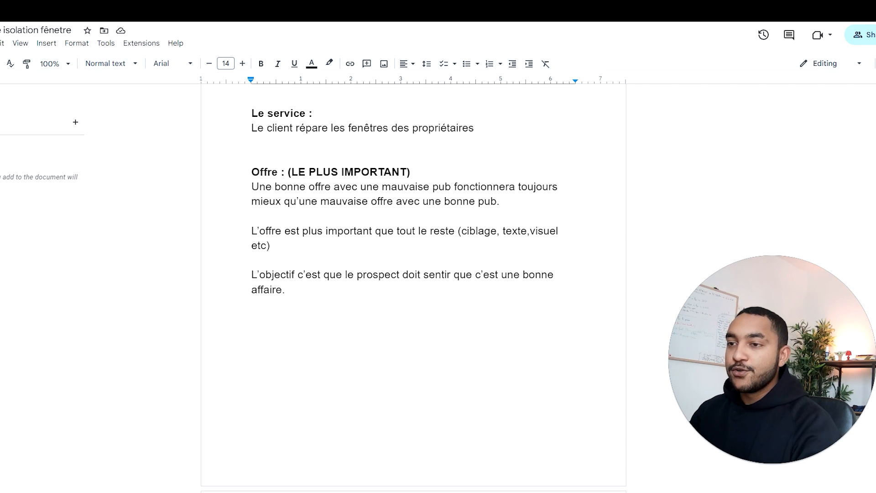
{"action": "scroll", "coordinate": [413, 247], "scroll_direction": "down", "scroll_amount": 1}
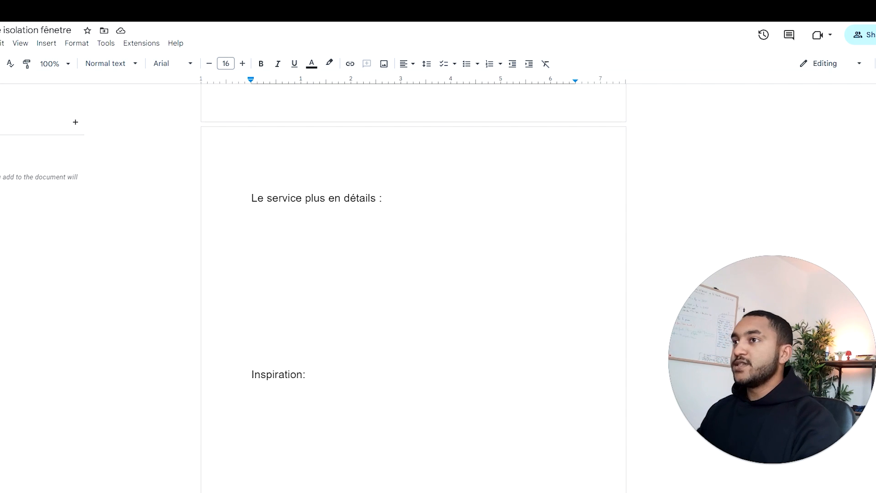
{"action": "type", "text": "Le client "}
{"action": "type", "text": "ré"}
{"action": "key", "text": "BackSpace"}
{"action": "type", "text": "nspect les"}
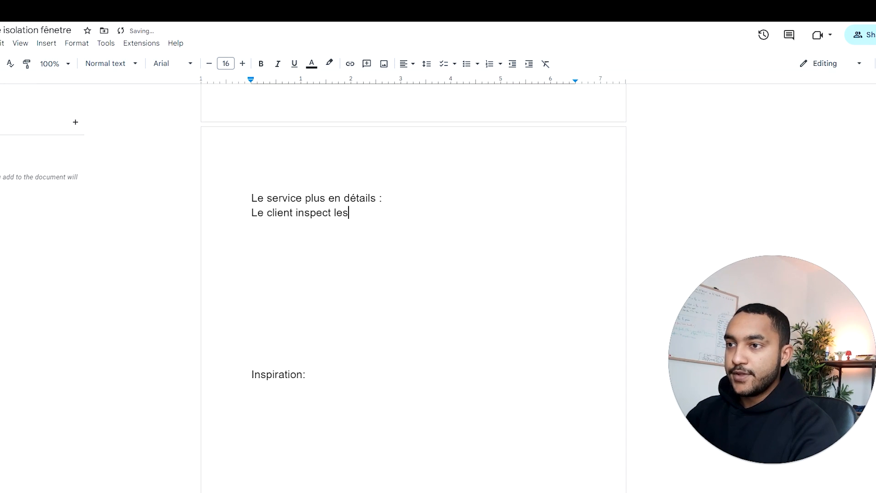
{"action": "key", "text": "BackSpace"}
{"action": "key", "text": "BackSpace"}
{"action": "key", "text": "BackSpace"}
{"action": "type", "text": "e"}
{"action": "key", "text": "BackSpace"}
{"action": "key", "text": "BackSpace"}
{"action": "type", "text": "e"}
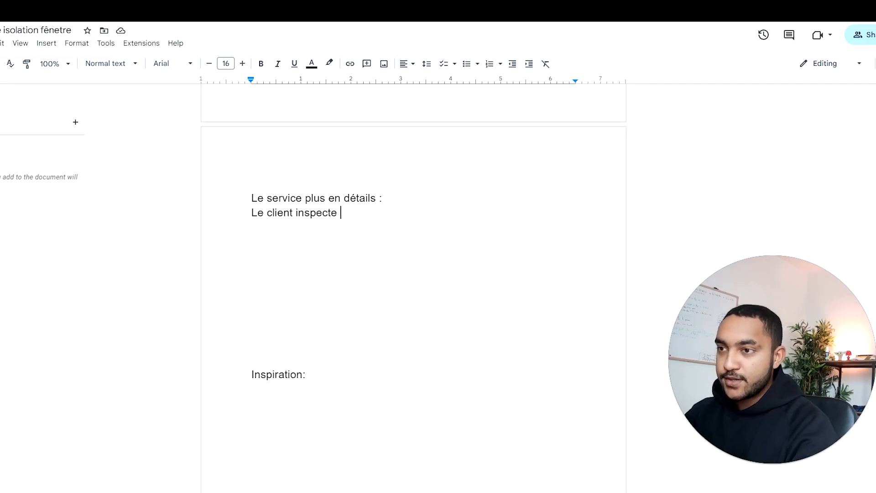
{"action": "type", "text": "les porte"}
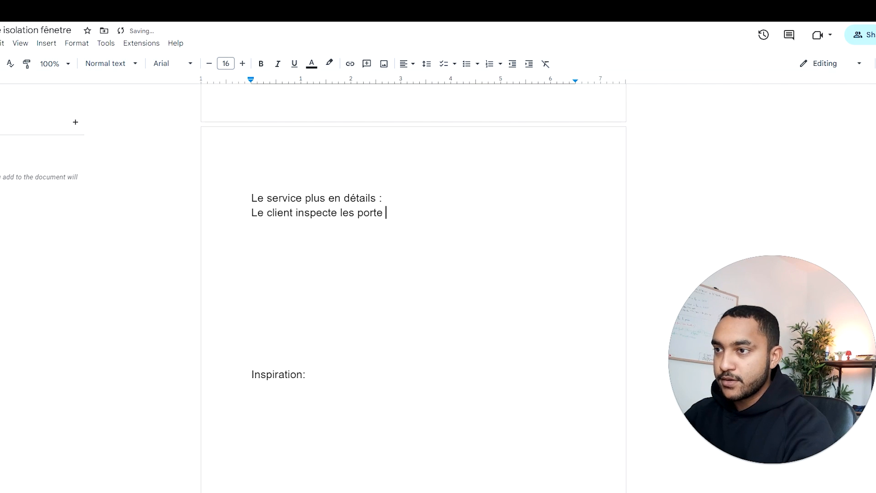
{"action": "key", "text": "BackSpace"}
{"action": "type", "text": "s et fen"}
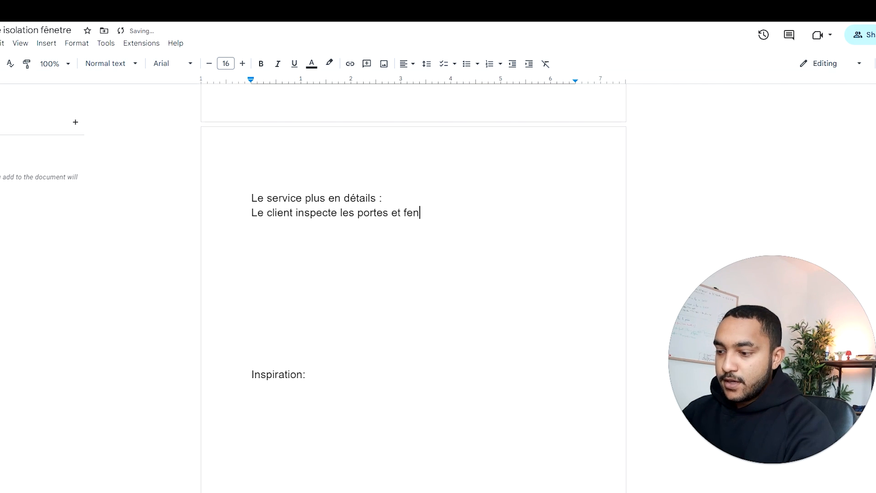
{"action": "type", "text": "être des p"}
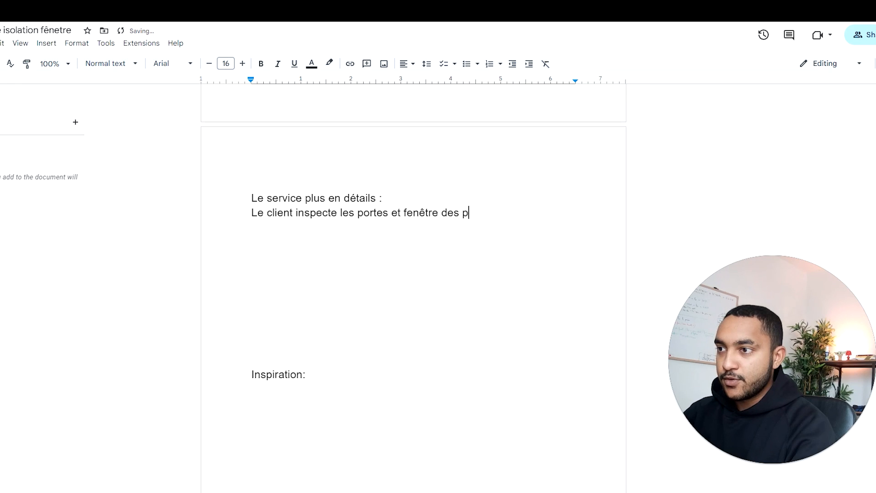
{"action": "type", "text": "rospects pour detecter une faille et la réparer si besoin"}
{"action": "key", "text": "Return"}
{"action": "key", "text": "Return"}
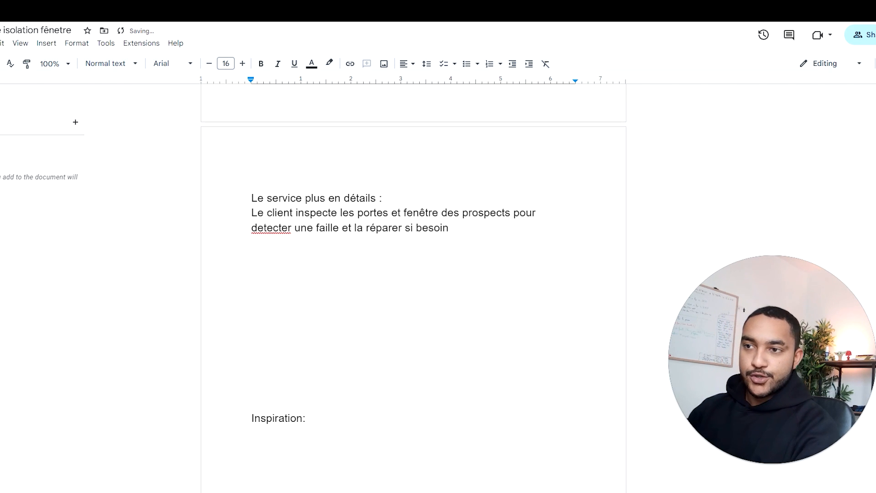
Step: Correct the spelling of "detecter" to "détecter" and make the heading "Le service plus en détails :" bold
{"action": "left_click", "coordinate": [258, 228]}
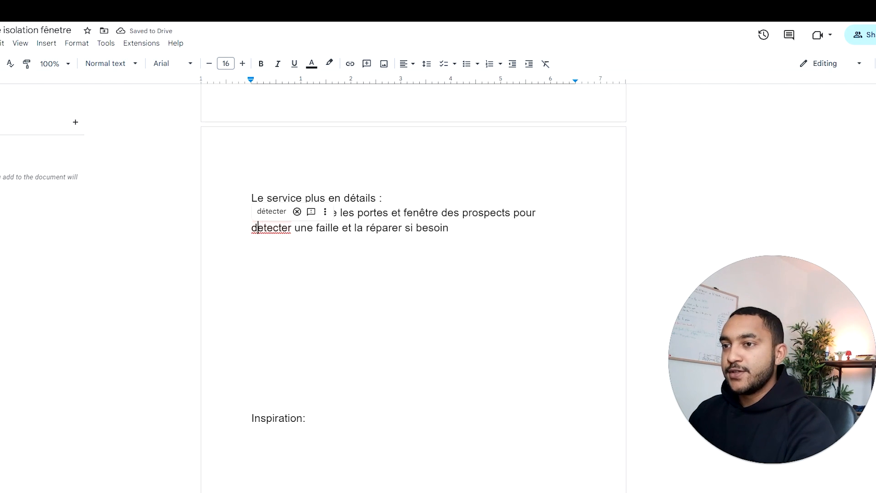
{"action": "left_click", "coordinate": [271, 212]}
{"action": "left_click_drag", "start_coordinate": [394, 198], "coordinate": [251, 198]}
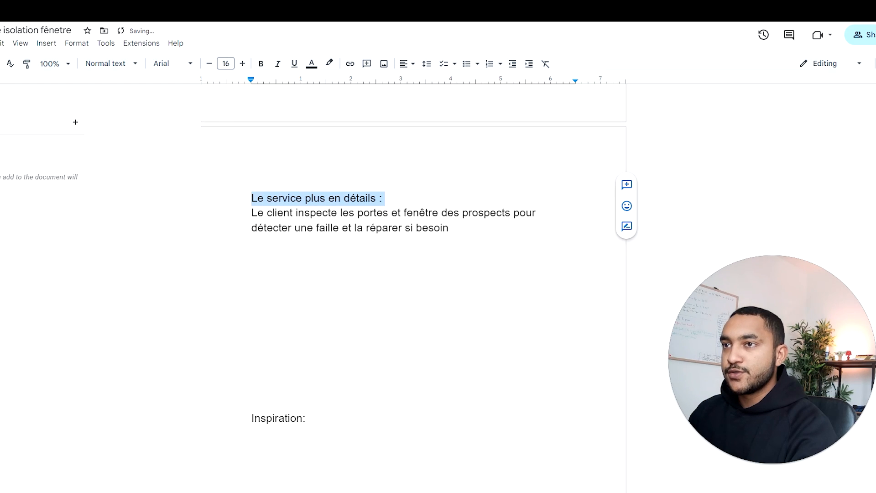
{"action": "key", "text": "ctrl+b"}
Step: Below the inspection sentence, after a blank line, write "Le service permet de réduire la facture de chauffage", with the accent in "réduire" corrected
{"action": "left_click", "coordinate": [252, 243]}
{"action": "key", "text": "Down"}
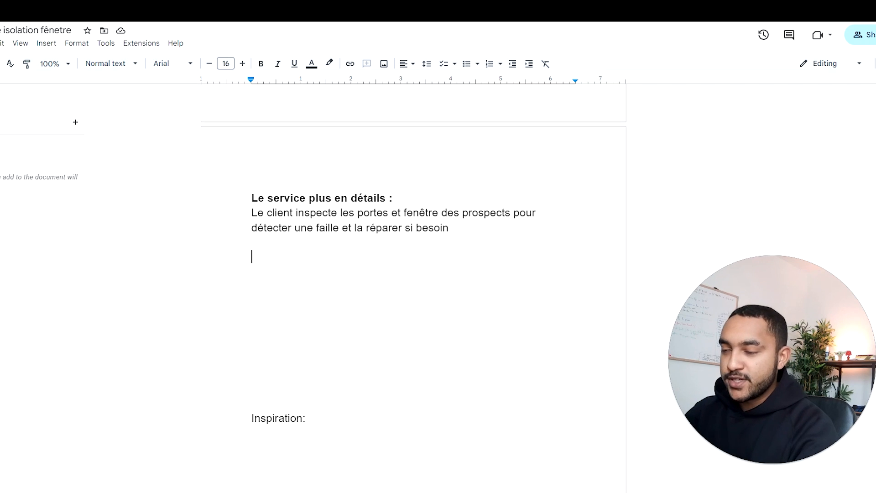
{"action": "type", "text": "Le"}
{"action": "key", "text": "BackSpace"}
{"action": "type", "text": "serv"}
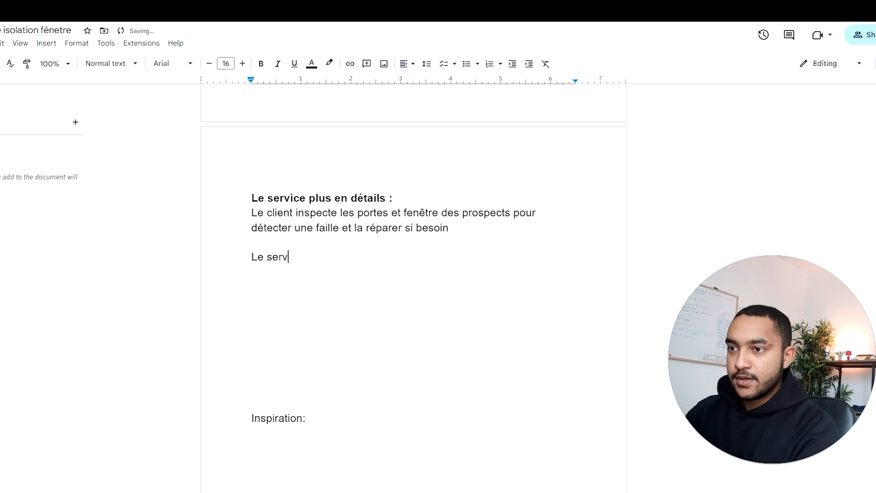
{"action": "type", "text": "ice permet de "}
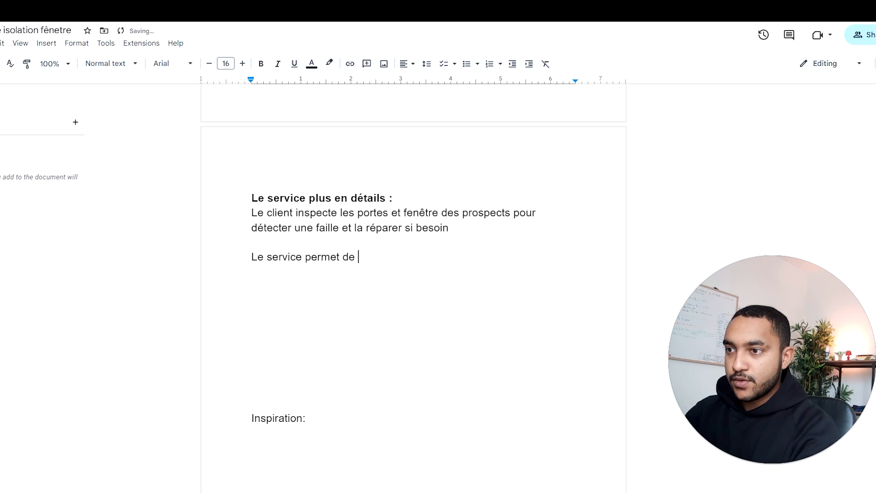
{"action": "type", "text": "reduire la fact"}
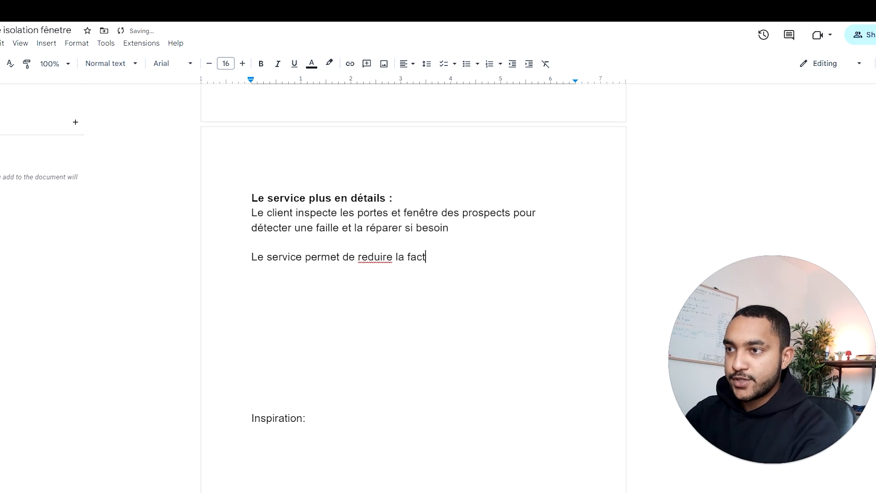
{"action": "type", "text": "ure de chauffage"}
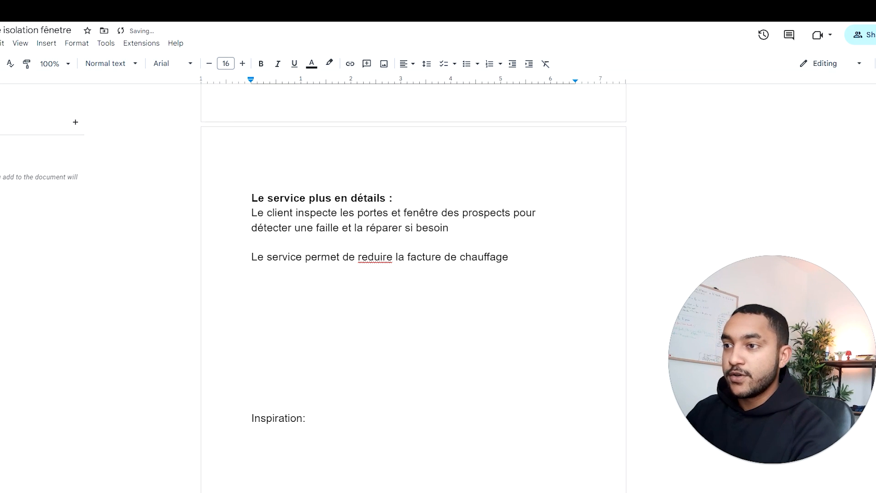
{"action": "left_click", "coordinate": [369, 257]}
{"action": "left_click", "coordinate": [377, 242]}
{"action": "left_click", "coordinate": [512, 257]}
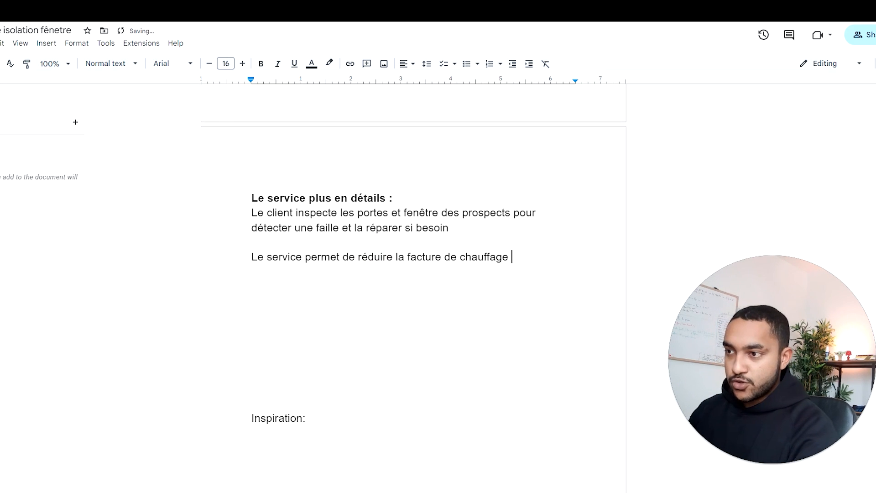
Step: Add a separate paragraph after a blank line reading "Permet d'augmenter la durée de vie du bien ou du logement"
{"action": "key", "text": "Return"}
{"action": "key", "text": "Return"}
{"action": "type", "text": "permet de "}
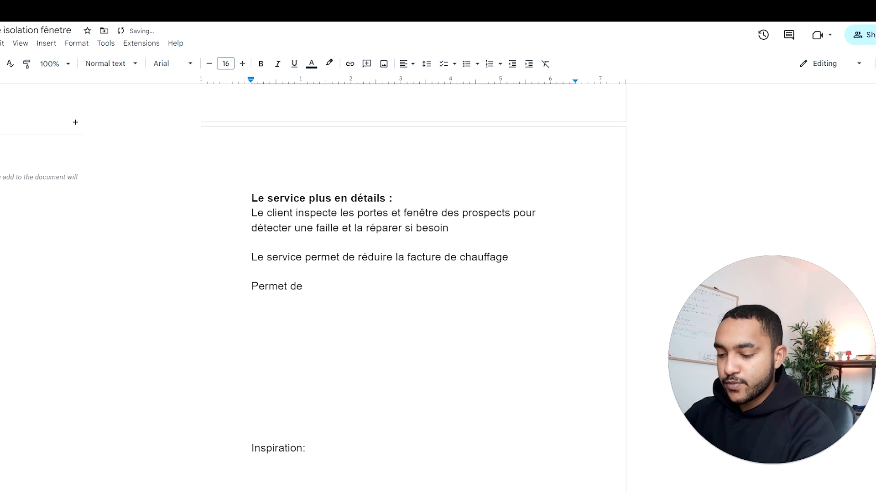
{"action": "type", "text": "'augmenter la durée de vie "}
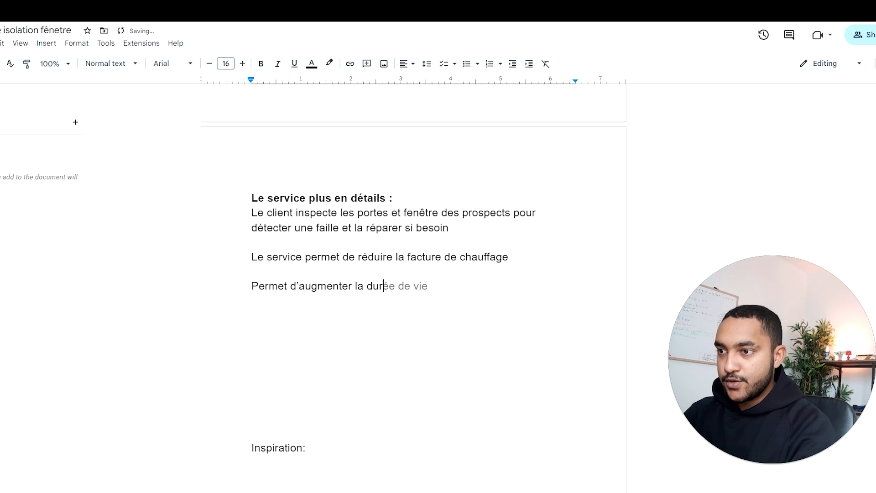
{"action": "type", "text": "du bi"}
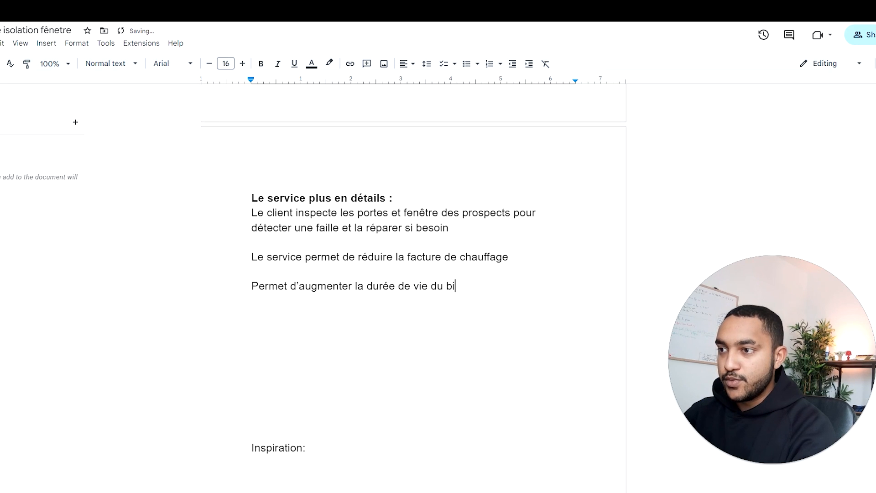
{"action": "type", "text": "en ou du logement"}
Step: Add another benefit paragraph reading "Permet d'avoir moins froid", separated by a blank line
{"action": "key", "text": "Return"}
{"action": "key", "text": "Return"}
{"action": "type", "text": "permet d'avo"}
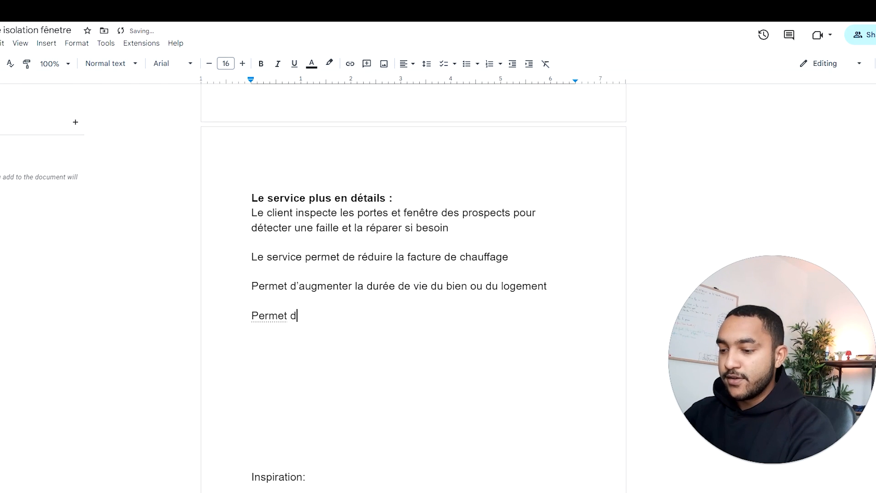
{"action": "type", "text": "ir p"}
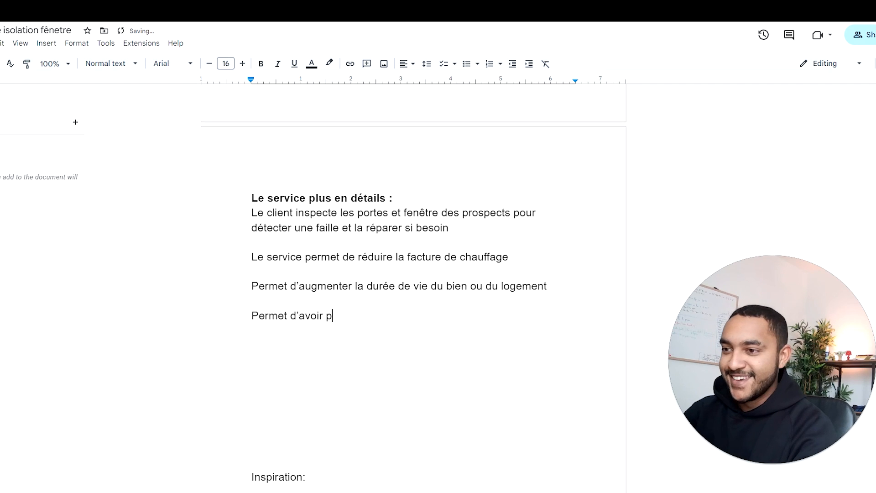
{"action": "key", "text": "BackSpace"}
{"action": "type", "text": "moins froid"}
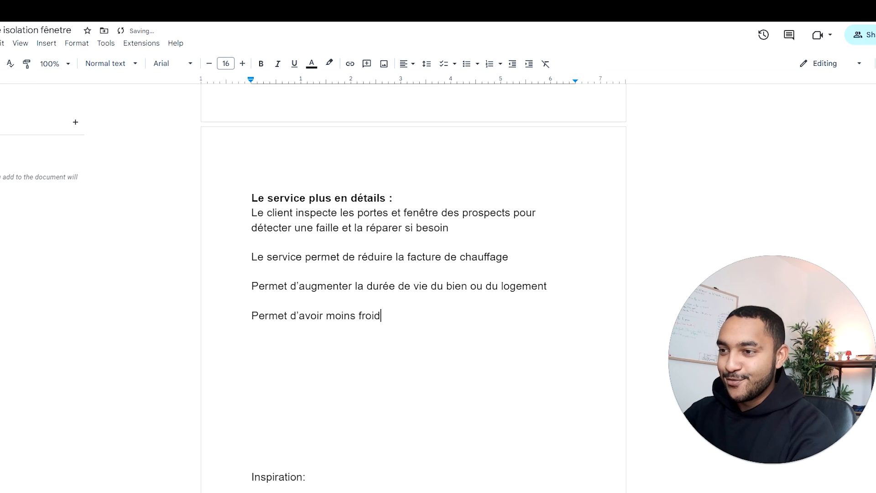
{"action": "key", "text": "Return"}
{"action": "key", "text": "Return"}
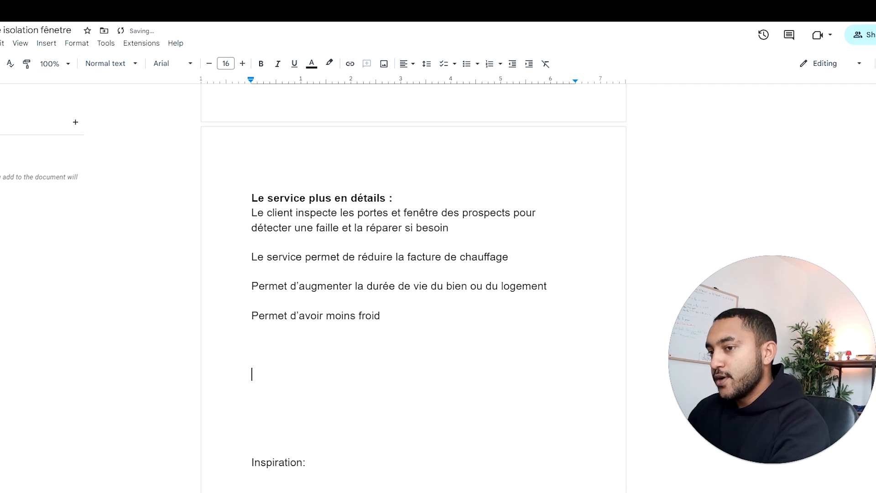
Step: Remove the surplus empty lines between the last benefit and "Inspiration:", and place the cursor under "Inspiration:"
{"action": "key", "text": "BackSpace"}
{"action": "key", "text": "BackSpace"}
{"action": "key", "text": "BackSpace"}
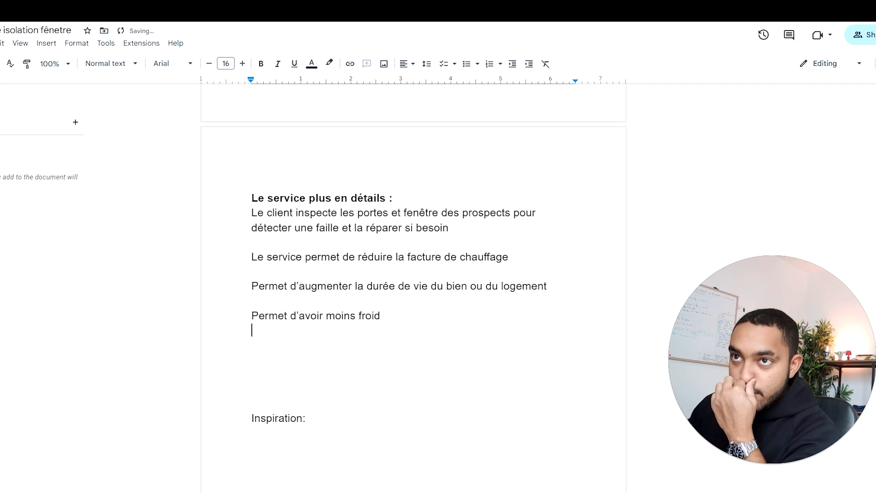
{"action": "left_click", "coordinate": [252, 360]}
{"action": "key", "text": "BackSpace"}
{"action": "key", "text": "BackSpace"}
{"action": "key", "text": "BackSpace"}
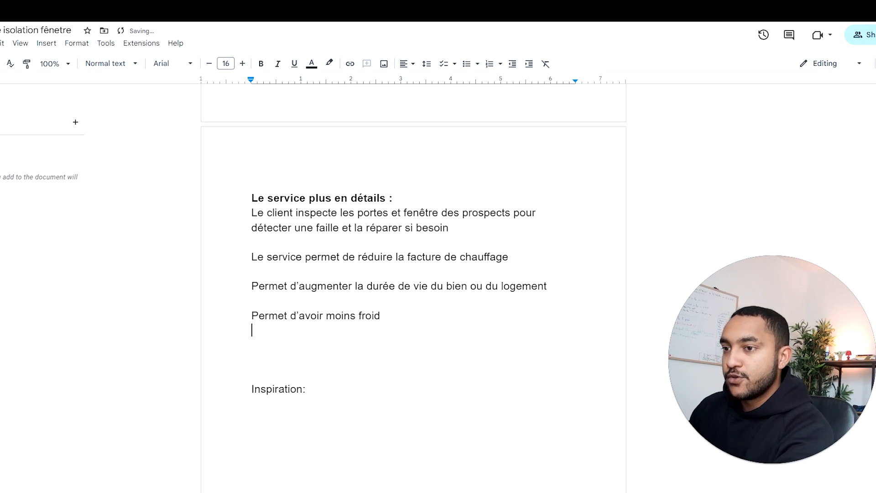
{"action": "left_click", "coordinate": [252, 389]}
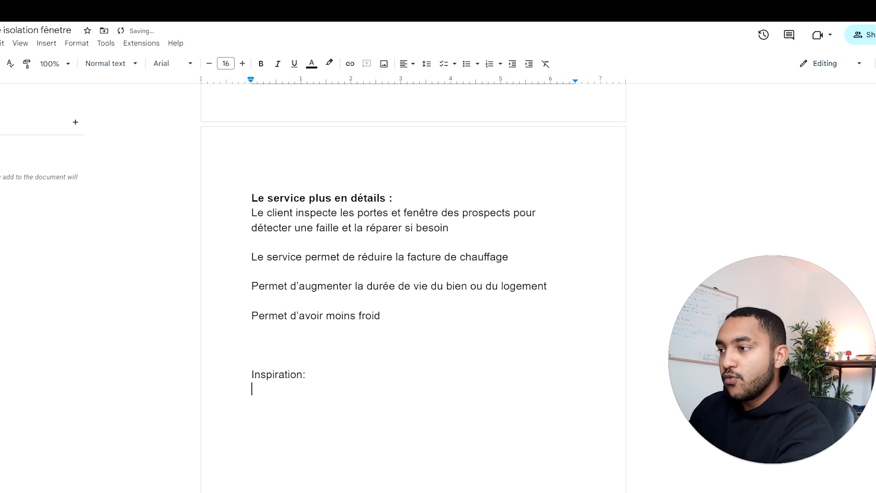
{"action": "scroll", "coordinate": [413, 288], "scroll_direction": "down", "scroll_amount": 5}
{"action": "scroll", "coordinate": [414, 288], "scroll_direction": "up", "scroll_amount": 1}
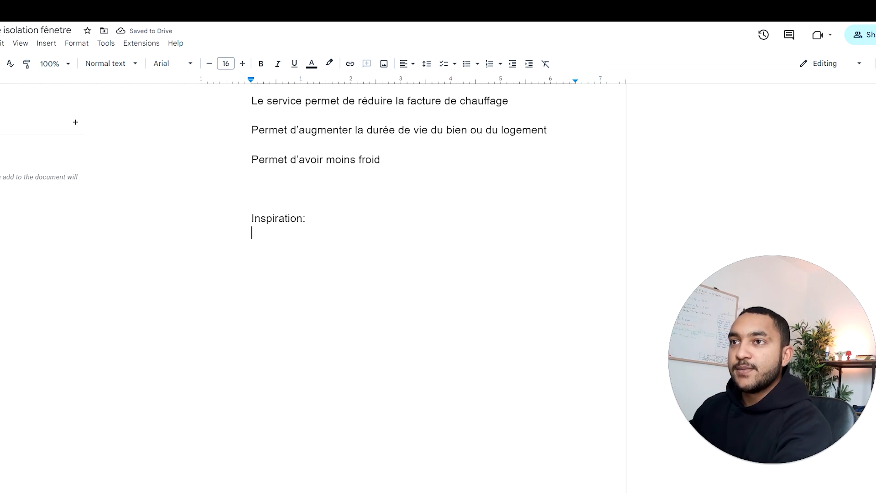
Step: Switch to the Meta Ad Library and search all ads for "isolation fenetre"
{"action": "left_click", "coordinate": [114, 9]}
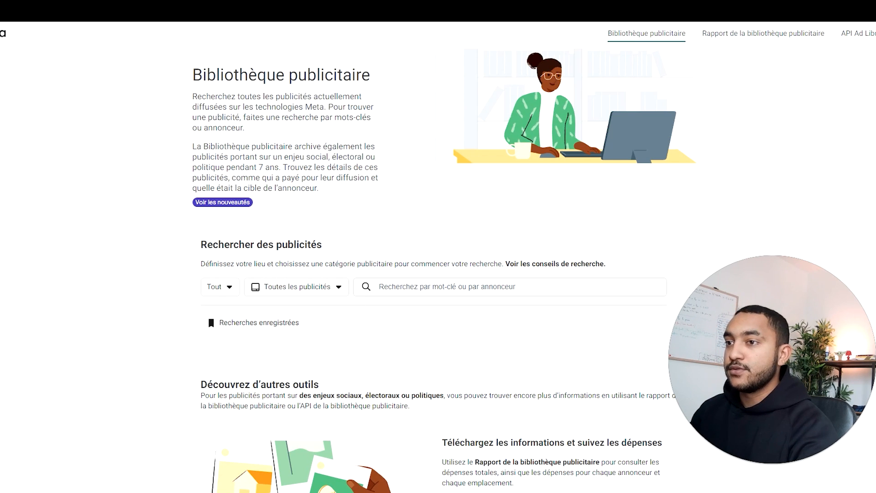
{"action": "left_click", "coordinate": [466, 287]}
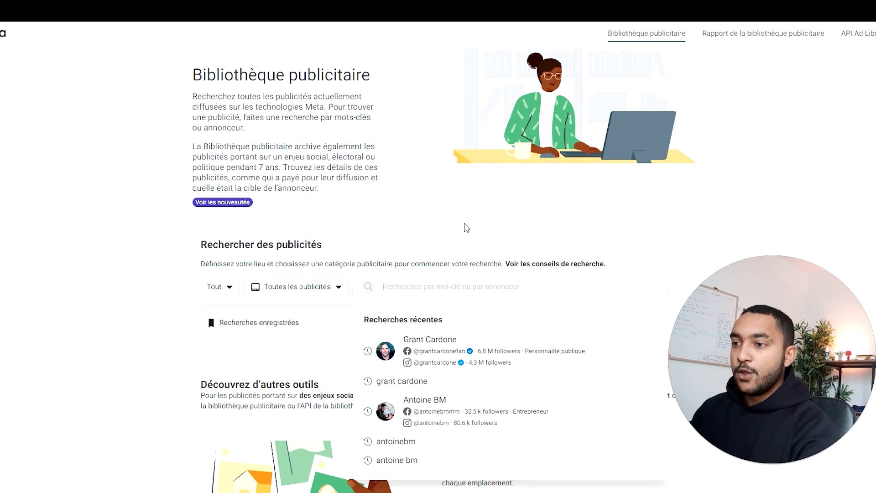
{"action": "type", "text": "isolati"}
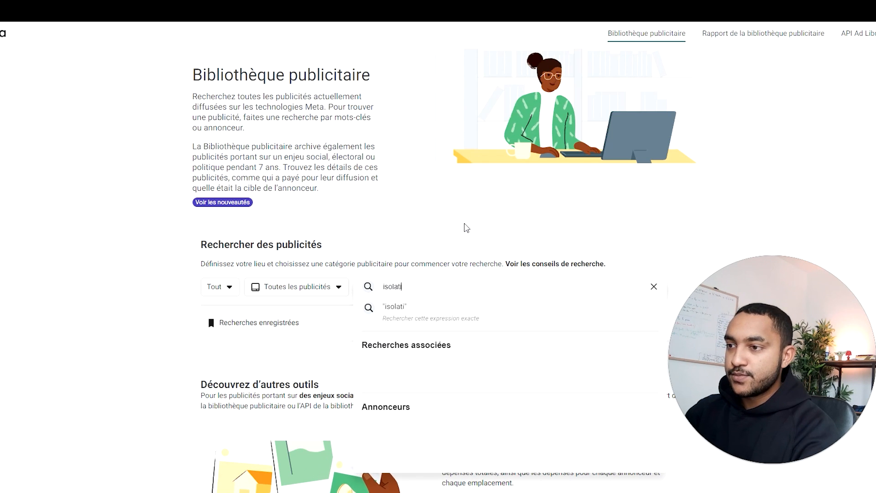
{"action": "type", "text": "on fe"}
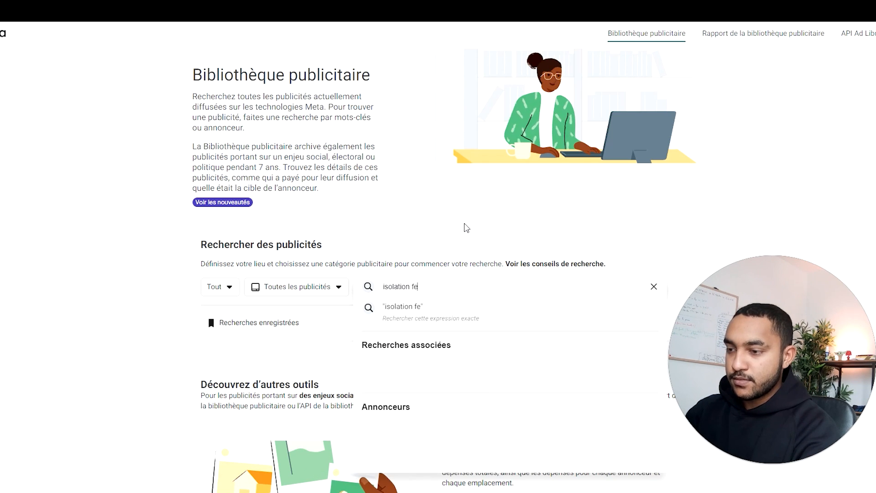
{"action": "type", "text": "netre"}
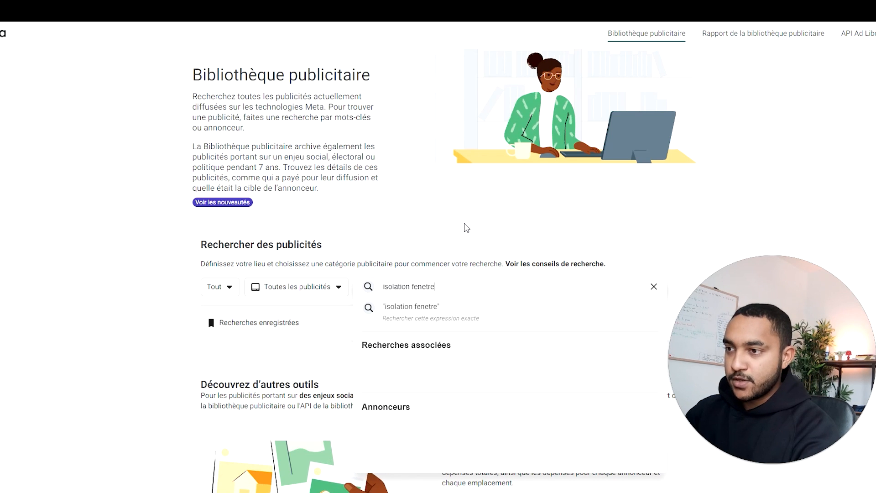
{"action": "key", "text": "Return"}
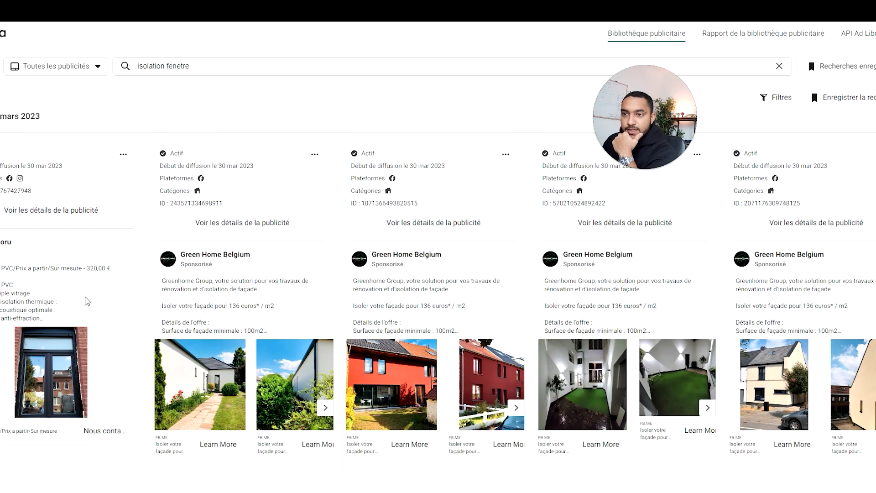
Step: Expand the full text of the PVC window ad and the first Green Home Belgium ad to read their offers
{"action": "scroll", "coordinate": [87, 302], "scroll_direction": "down", "scroll_amount": 1}
{"action": "left_click", "coordinate": [55, 270]}
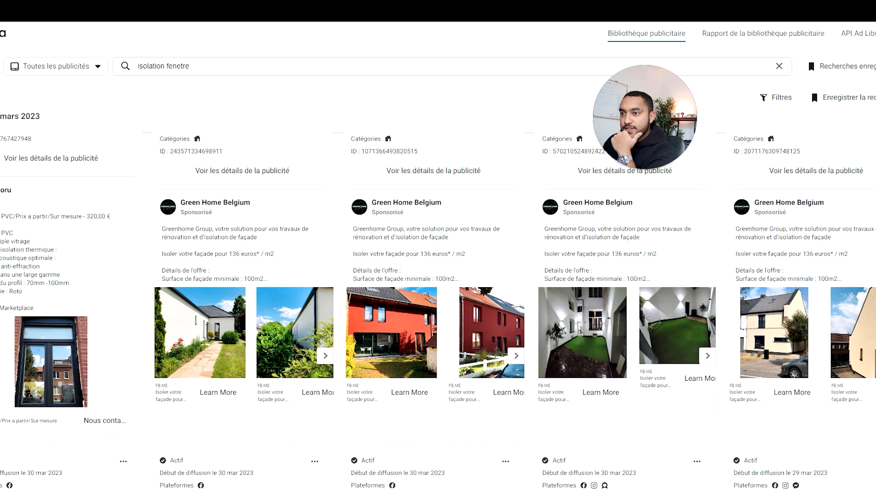
{"action": "left_click", "coordinate": [238, 279]}
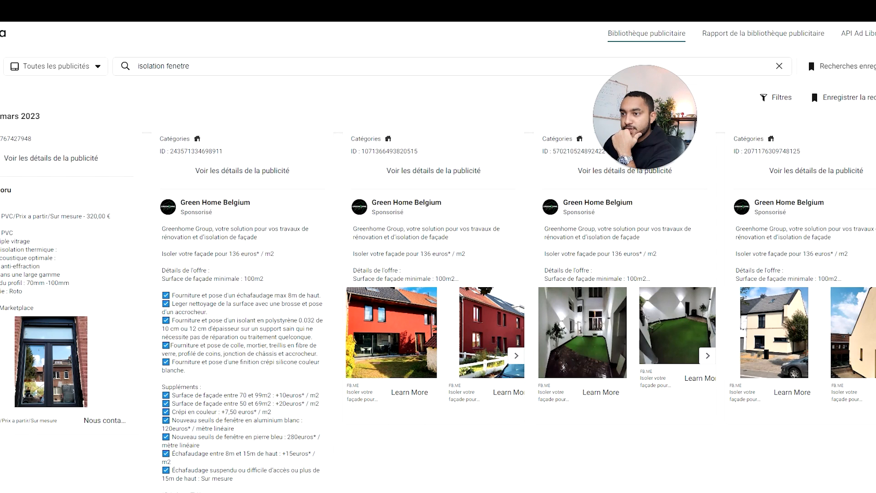
Step: Expand the full text of the remaining Green Home Belgium ads in the first row and compare their offers and photos
{"action": "scroll", "coordinate": [283, 362], "scroll_direction": "down", "scroll_amount": 1}
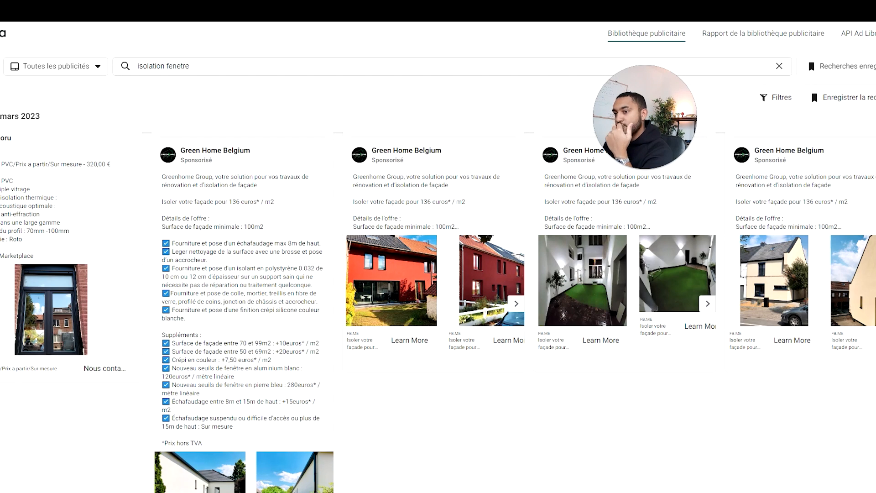
{"action": "left_click", "coordinate": [427, 220]}
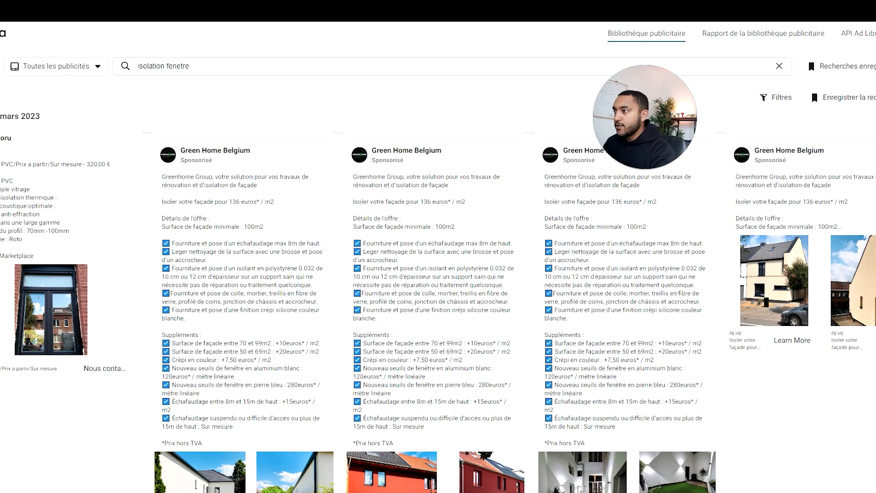
{"action": "left_click", "coordinate": [808, 184]}
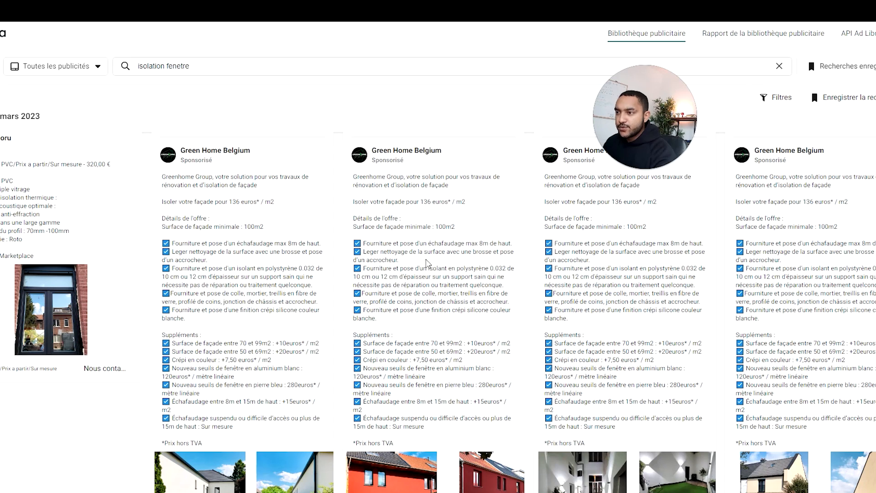
{"action": "scroll", "coordinate": [375, 283], "scroll_direction": "down", "scroll_amount": 4}
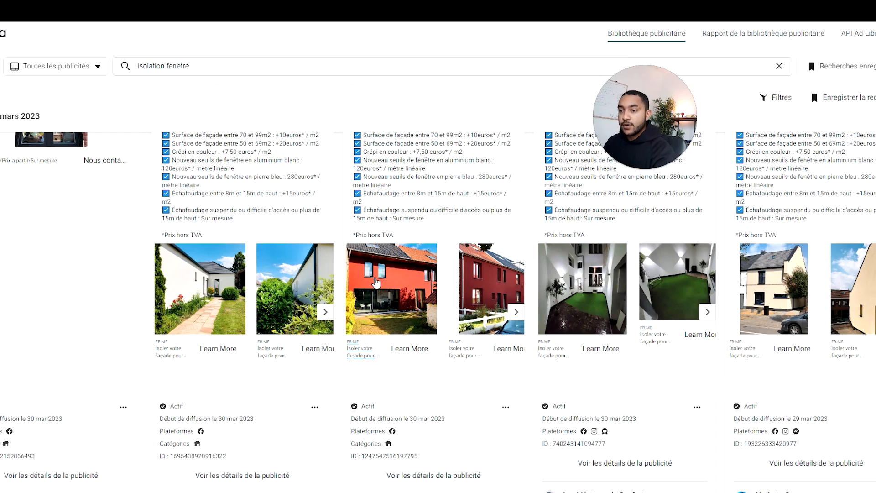
Step: Expand the Les Idéateurs de Confort ad among the following results and read its window and pergola promotions
{"action": "scroll", "coordinate": [376, 283], "scroll_direction": "down", "scroll_amount": 5}
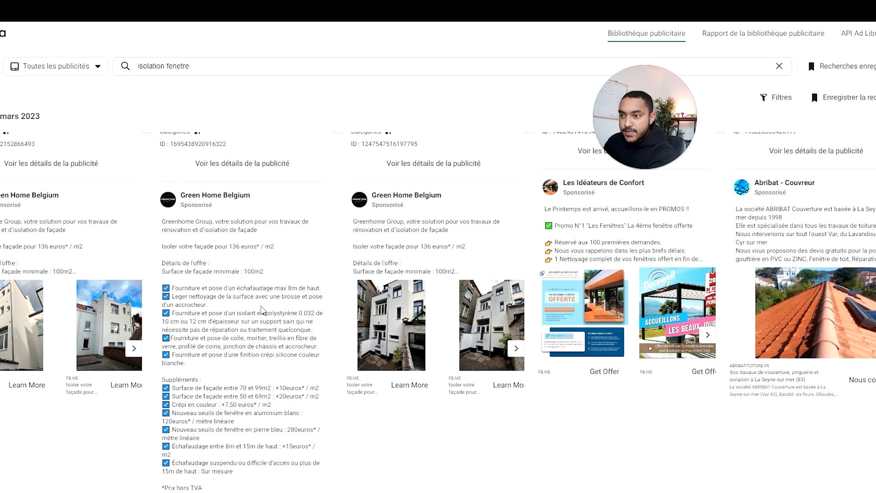
{"action": "scroll", "coordinate": [264, 311], "scroll_direction": "down", "scroll_amount": 1}
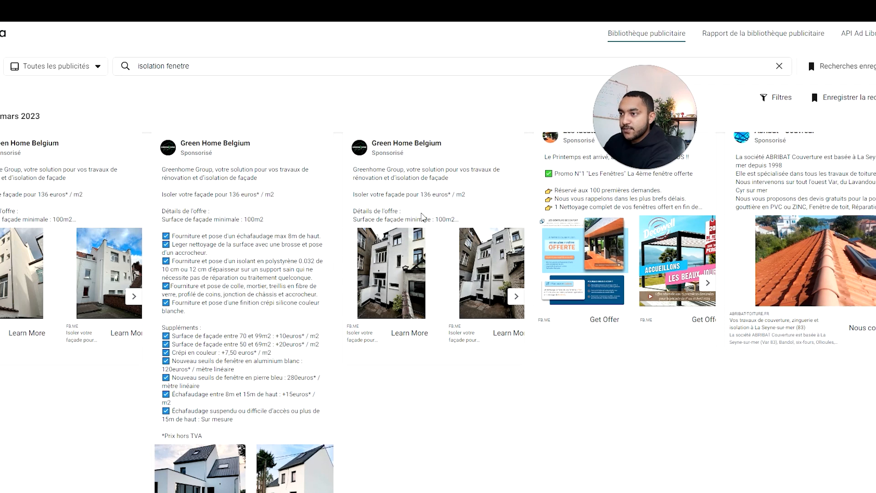
{"action": "scroll", "coordinate": [555, 222], "scroll_direction": "up", "scroll_amount": 1}
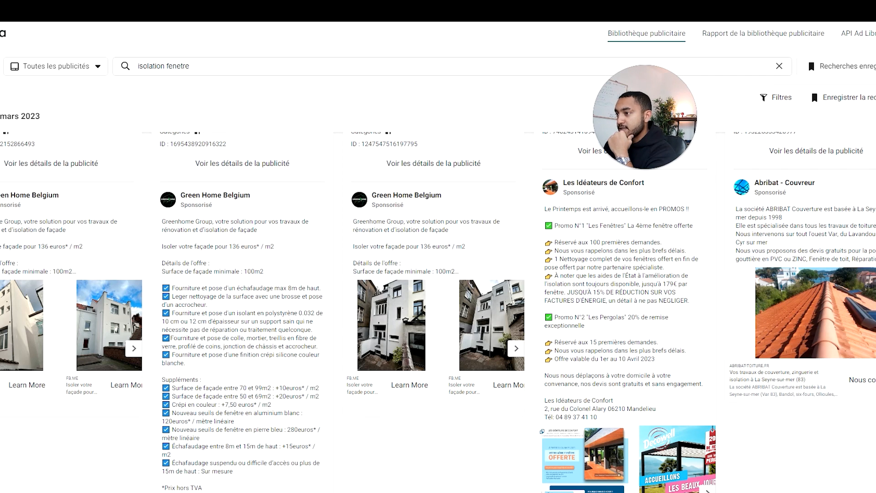
{"action": "scroll", "coordinate": [612, 237], "scroll_direction": "down", "scroll_amount": 1}
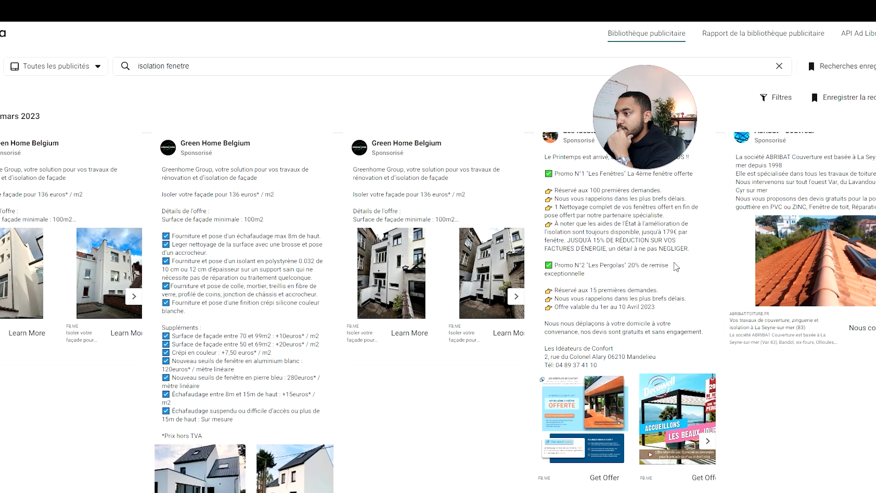
{"action": "scroll", "coordinate": [599, 274], "scroll_direction": "up", "scroll_amount": 1}
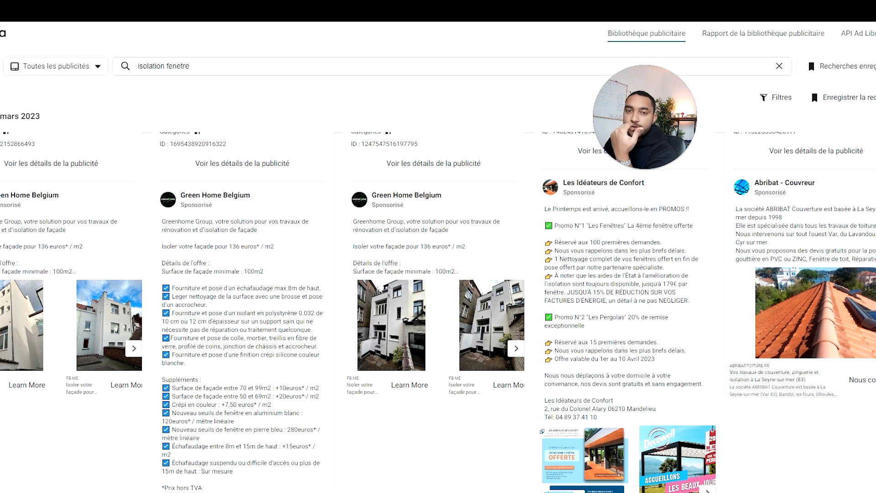
{"action": "left_click_drag", "start_coordinate": [548, 209], "coordinate": [690, 303]}
{"action": "left_click", "coordinate": [691, 311]}
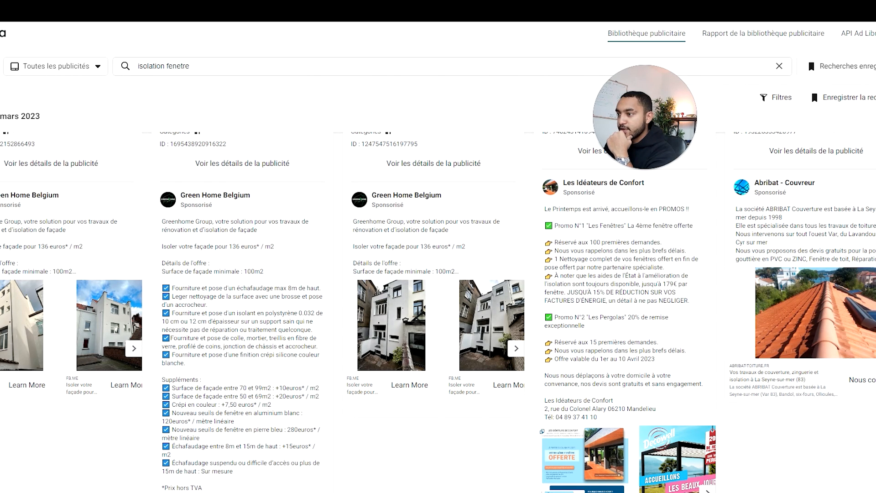
Step: Expand the full text of the Abribat - Couvreur ad and read its services
{"action": "scroll", "coordinate": [691, 310], "scroll_direction": "down", "scroll_amount": 1}
{"action": "left_click", "coordinate": [849, 207]}
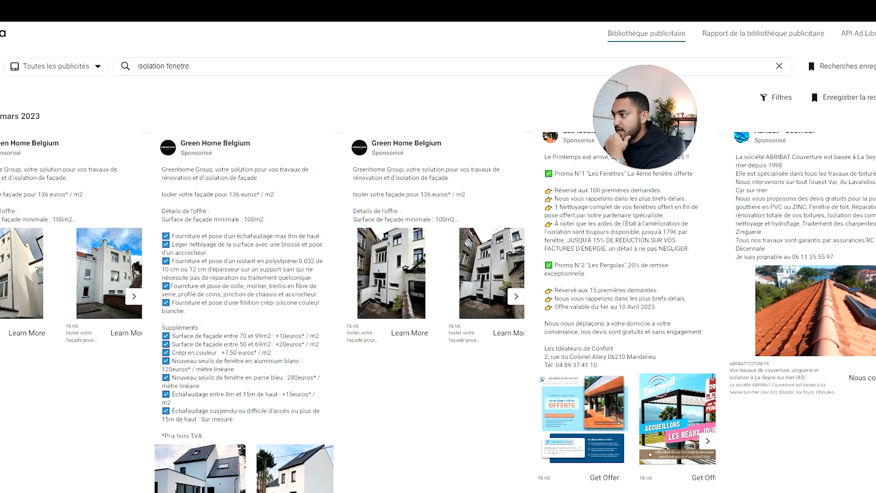
{"action": "scroll", "coordinate": [788, 216], "scroll_direction": "up", "scroll_amount": 1}
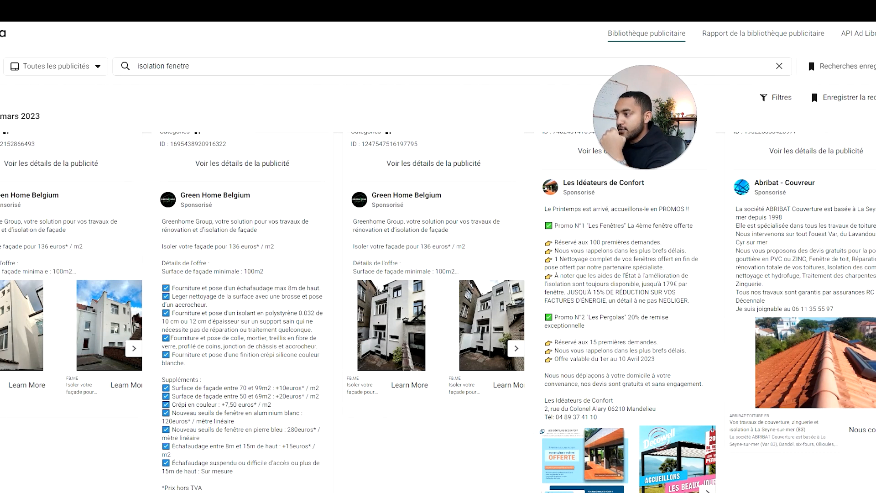
Step: Expand the Menuiserie Kenan ad and read its opening hook, comfort and energy-bill arguments, comparing it with the neighbouring ads
{"action": "scroll", "coordinate": [783, 269], "scroll_direction": "down", "scroll_amount": 10}
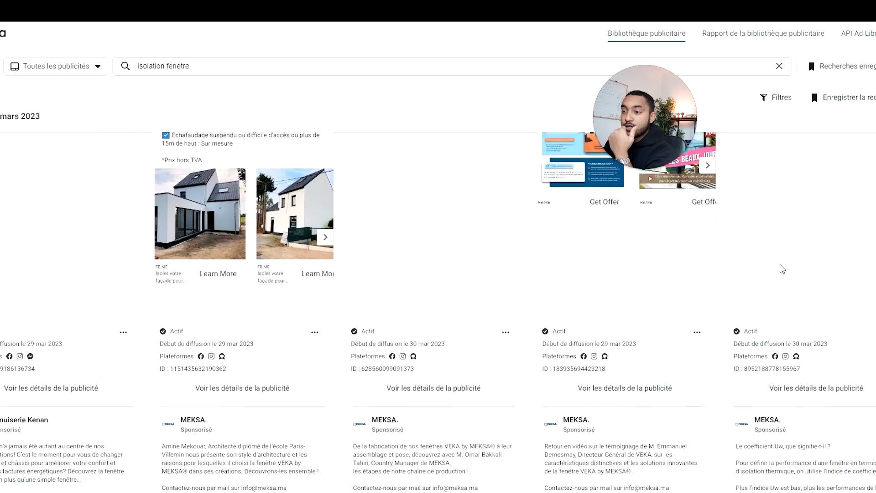
{"action": "scroll", "coordinate": [783, 269], "scroll_direction": "down", "scroll_amount": 3}
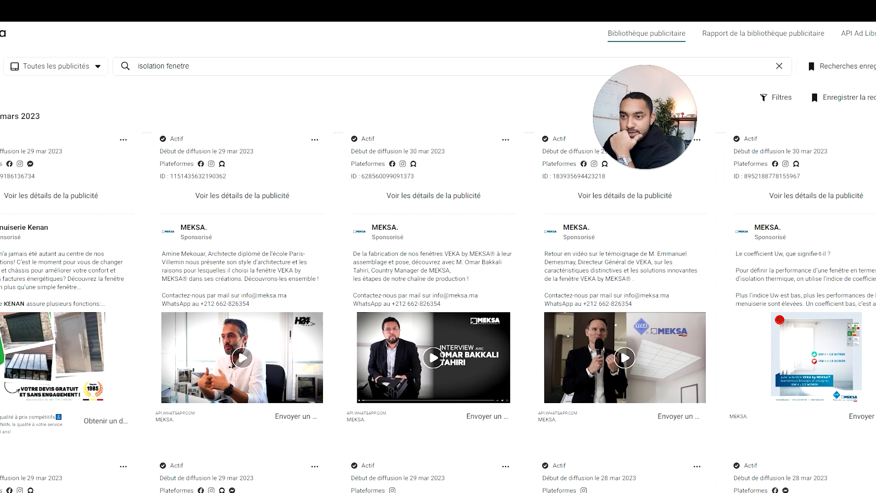
{"action": "scroll", "coordinate": [439, 313], "scroll_direction": "down", "scroll_amount": 1}
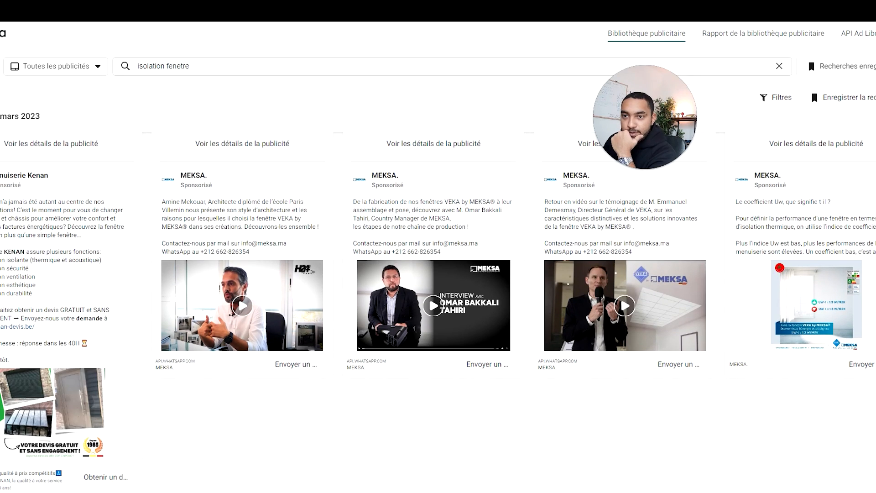
{"action": "scroll", "coordinate": [70, 226], "scroll_direction": "up", "scroll_amount": 8}
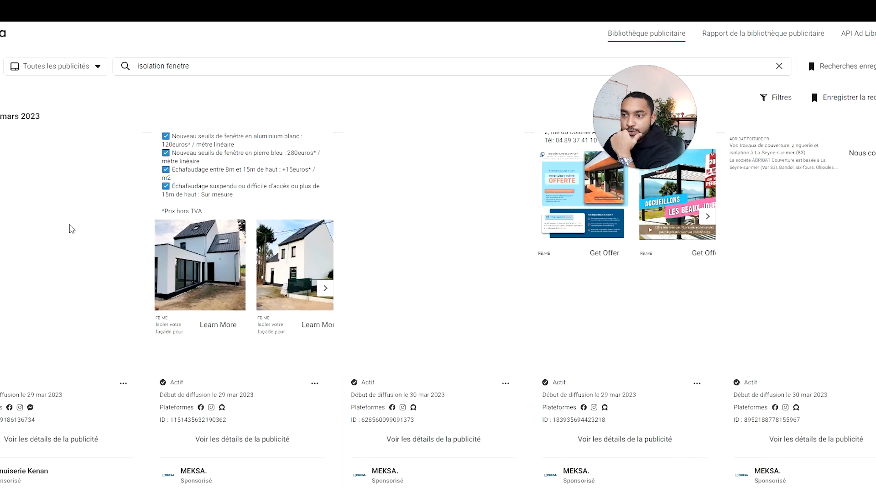
{"action": "scroll", "coordinate": [666, 292], "scroll_direction": "up", "scroll_amount": 1}
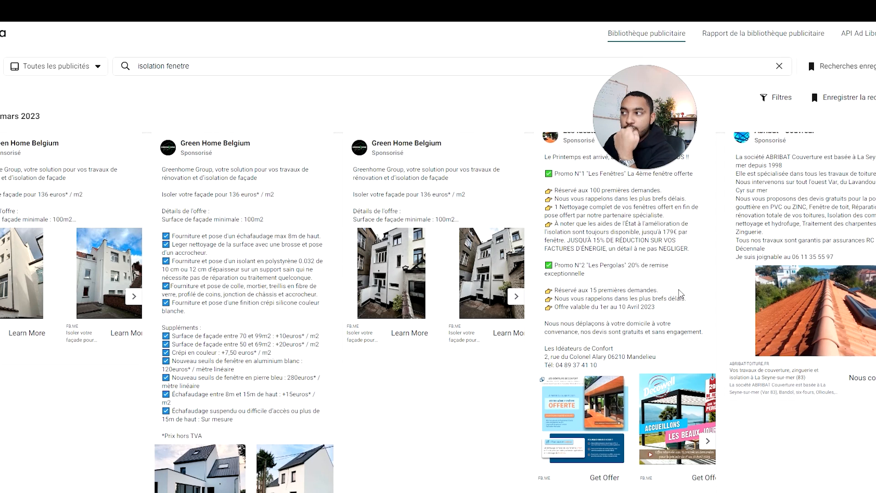
{"action": "scroll", "coordinate": [228, 228], "scroll_direction": "down", "scroll_amount": 7}
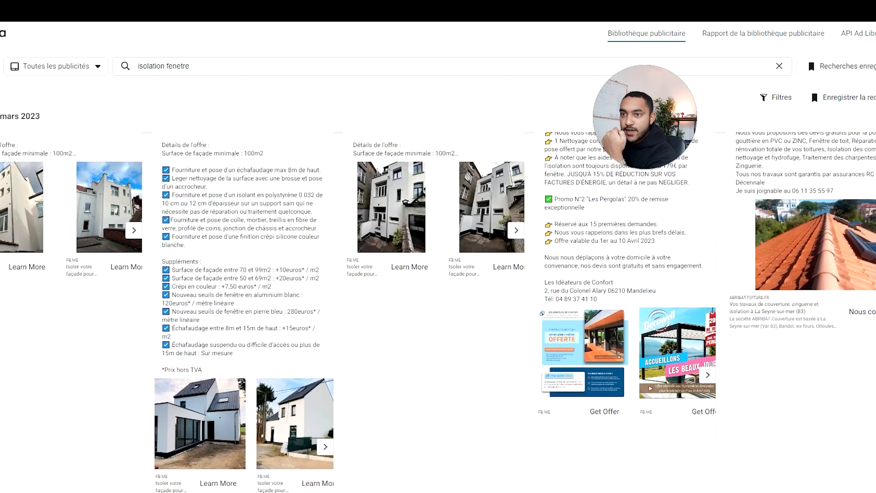
{"action": "scroll", "coordinate": [222, 227], "scroll_direction": "down", "scroll_amount": 2}
{"action": "left_click", "coordinate": [21, 270]}
{"action": "left_click_drag", "start_coordinate": [0, 254], "coordinate": [14, 262]}
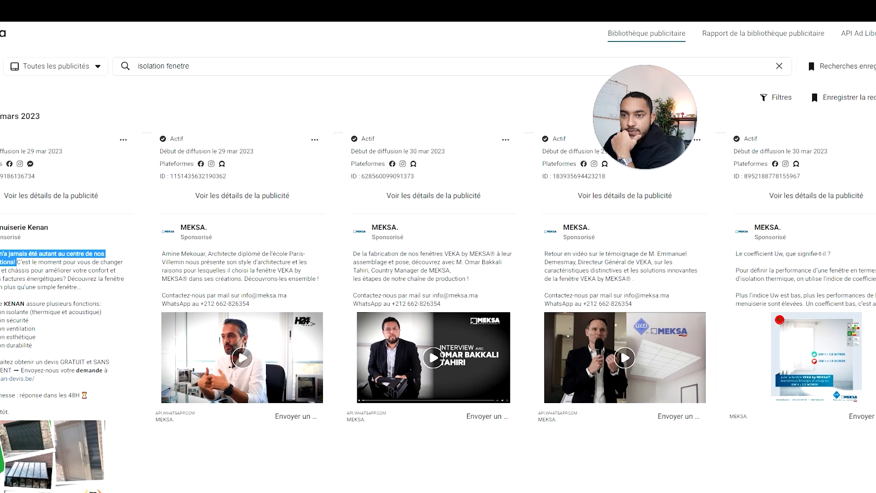
{"action": "left_click_drag", "start_coordinate": [45, 270], "coordinate": [65, 278]}
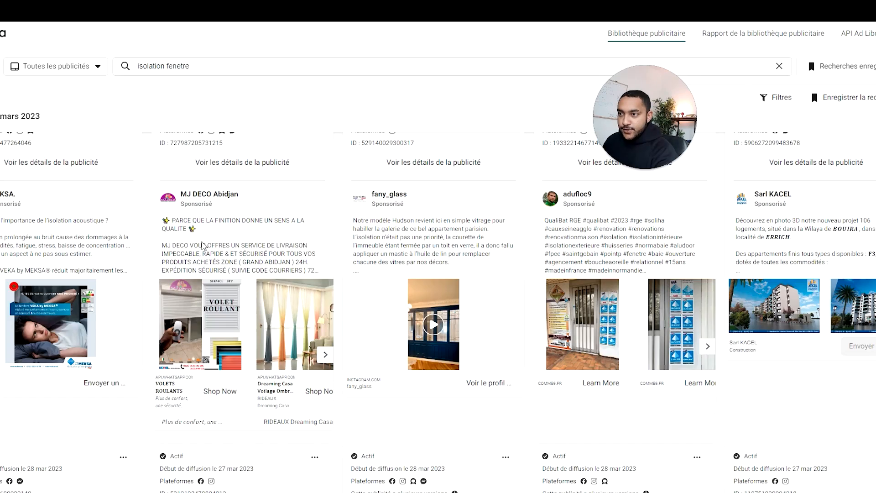
Step: Expand the MJ DECO Abidjan ad and read its delivery offer and list of services
{"action": "left_click", "coordinate": [205, 274]}
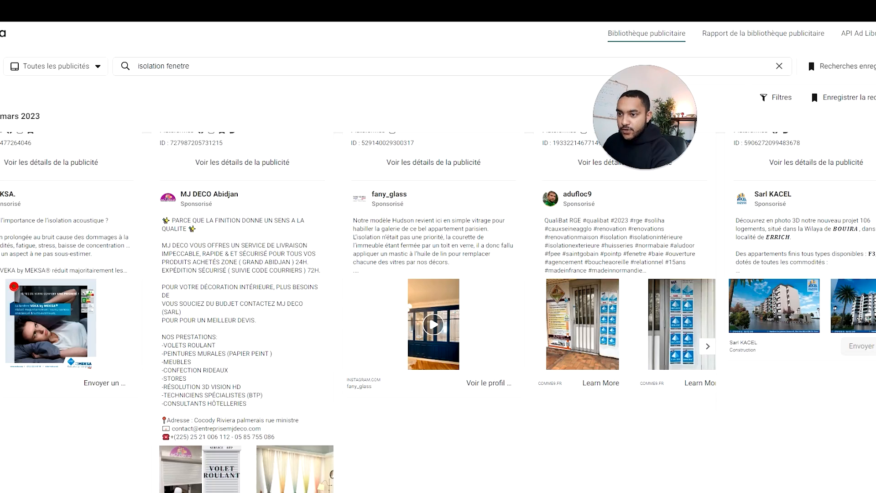
{"action": "left_click_drag", "start_coordinate": [252, 396], "coordinate": [162, 262]}
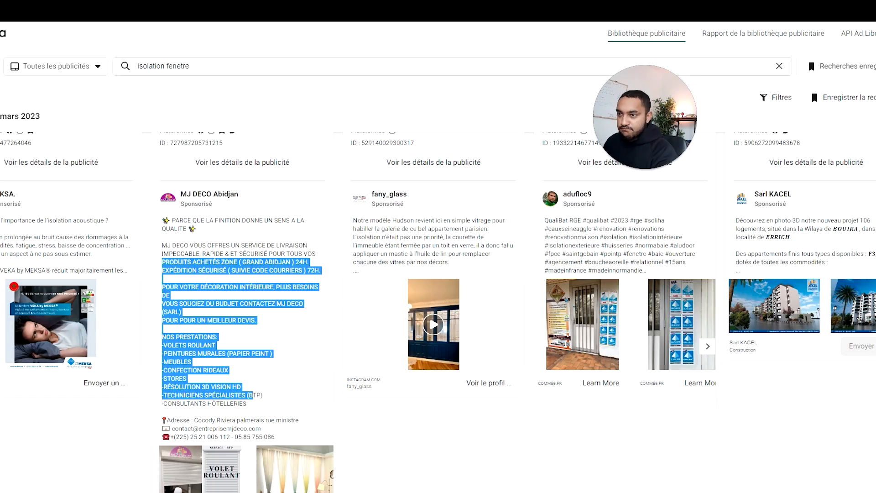
{"action": "left_click", "coordinate": [257, 280]}
Step: Browse the remaining March and February 2023 ads for hooks, discounts and visuals used to sell window replacement
{"action": "scroll", "coordinate": [161, 288], "scroll_direction": "down", "scroll_amount": 5}
{"action": "scroll", "coordinate": [161, 288], "scroll_direction": "down", "scroll_amount": 6}
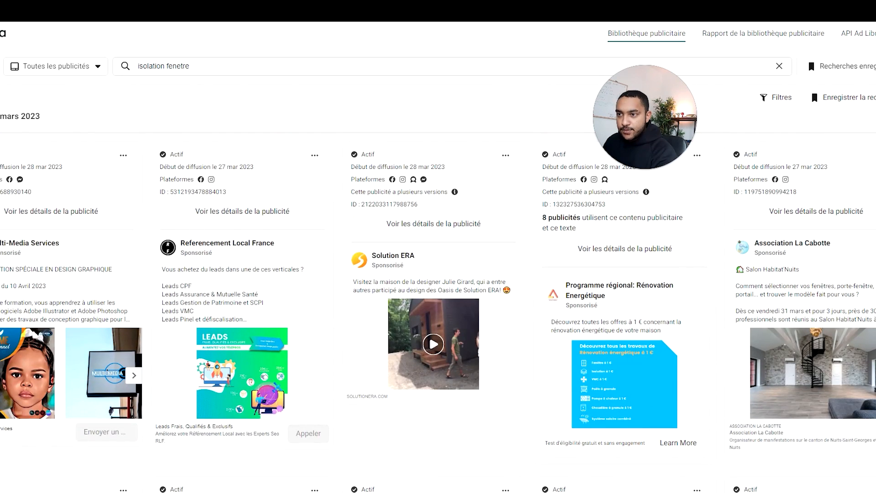
{"action": "scroll", "coordinate": [446, 296], "scroll_direction": "up", "scroll_amount": 5}
{"action": "scroll", "coordinate": [446, 296], "scroll_direction": "down", "scroll_amount": 6}
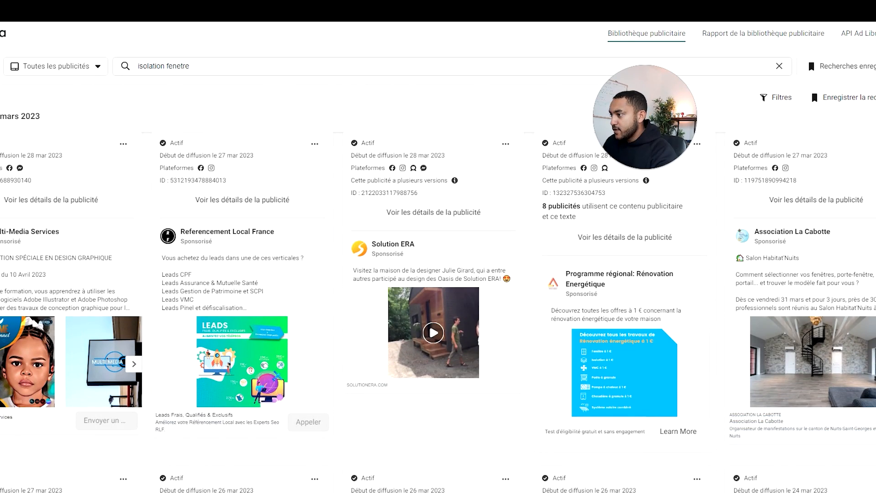
{"action": "scroll", "coordinate": [442, 268], "scroll_direction": "down", "scroll_amount": 12}
{"action": "scroll", "coordinate": [444, 268], "scroll_direction": "down", "scroll_amount": 3}
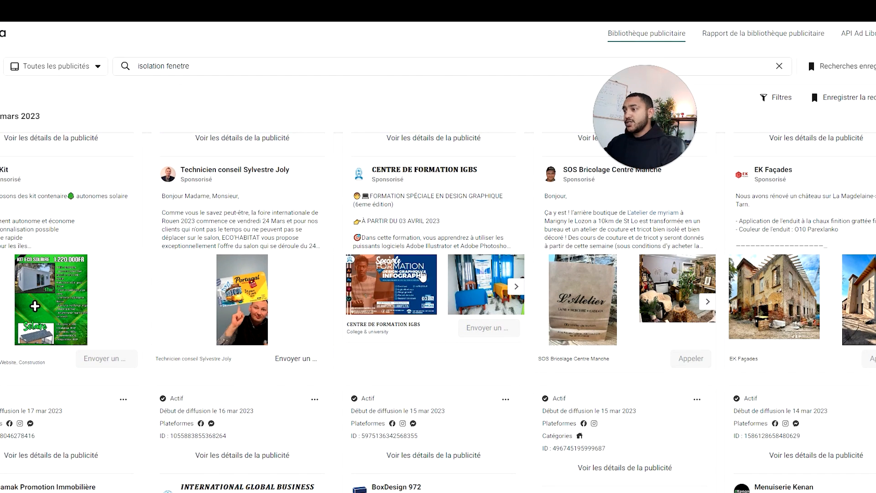
{"action": "scroll", "coordinate": [423, 275], "scroll_direction": "down", "scroll_amount": 3}
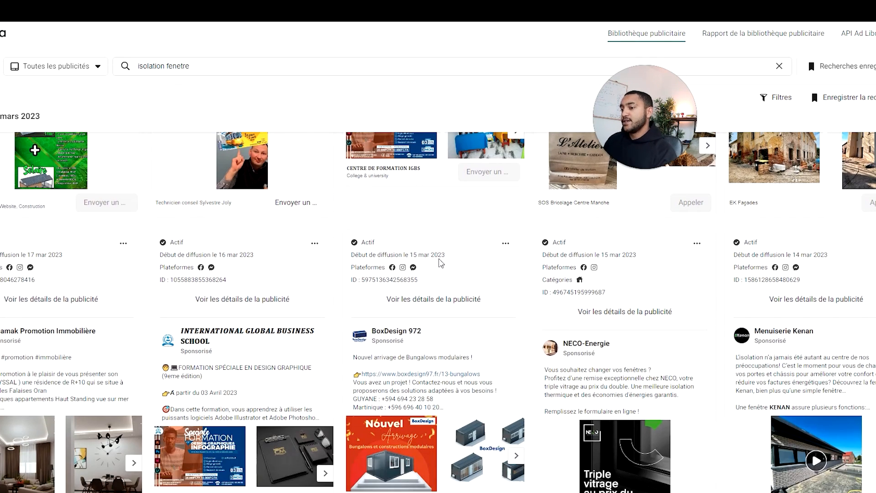
{"action": "scroll", "coordinate": [438, 301], "scroll_direction": "down", "scroll_amount": 3}
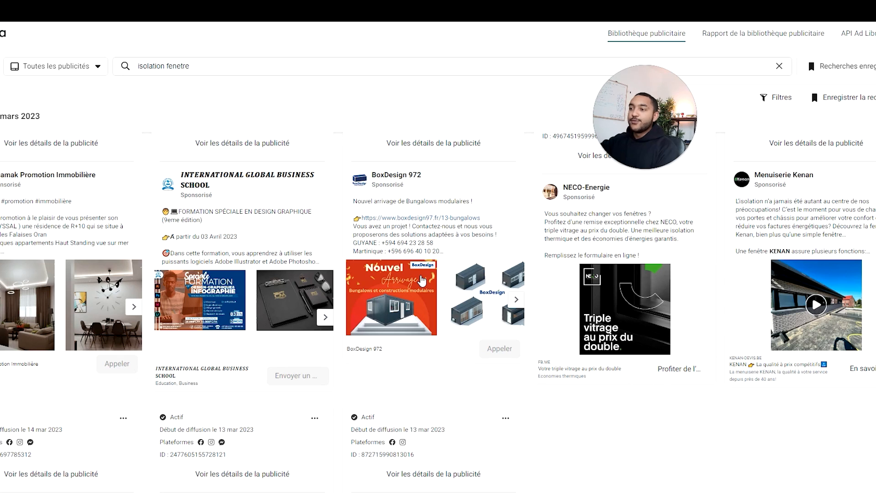
{"action": "scroll", "coordinate": [443, 315], "scroll_direction": "down", "scroll_amount": 5}
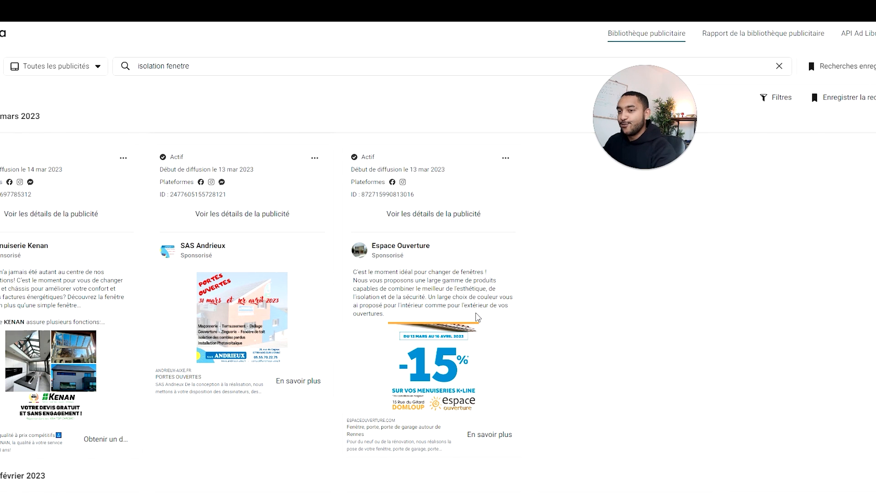
{"action": "scroll", "coordinate": [563, 297], "scroll_direction": "down", "scroll_amount": 6}
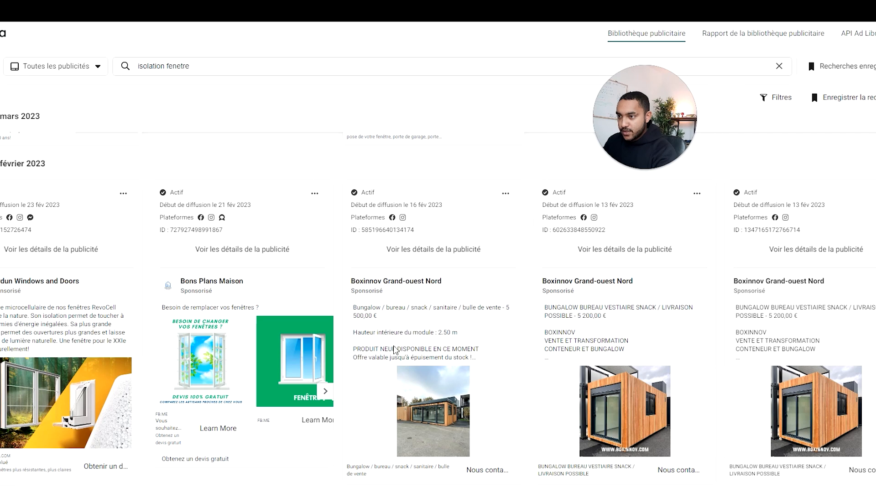
{"action": "scroll", "coordinate": [391, 350], "scroll_direction": "down", "scroll_amount": 10}
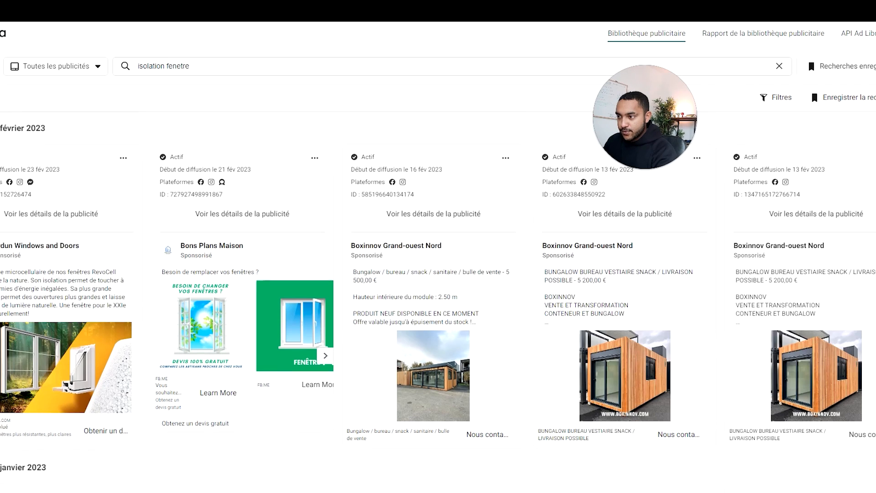
Step: Return to the expanded Green Home Belgium ad, capture it with the Snipping Tool and copy the capture
{"action": "scroll", "coordinate": [391, 350], "scroll_direction": "down", "scroll_amount": 5}
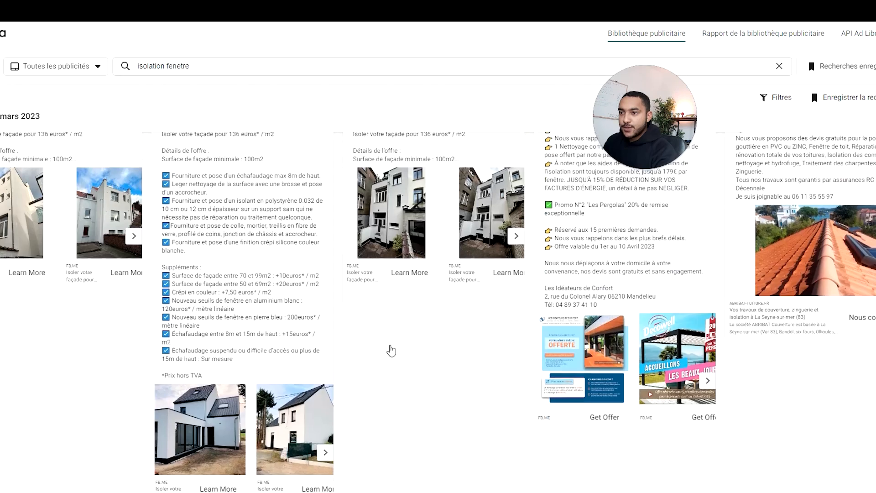
{"action": "scroll", "coordinate": [391, 349], "scroll_direction": "down", "scroll_amount": 3}
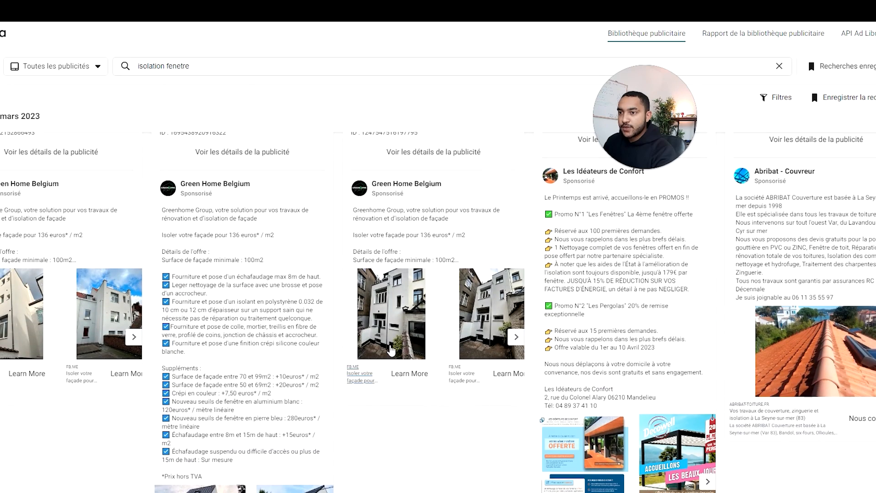
{"action": "scroll", "coordinate": [391, 349], "scroll_direction": "up", "scroll_amount": 1}
{"action": "key", "text": "super"}
{"action": "type", "text": "ca"}
{"action": "left_click", "coordinate": [54, 241]}
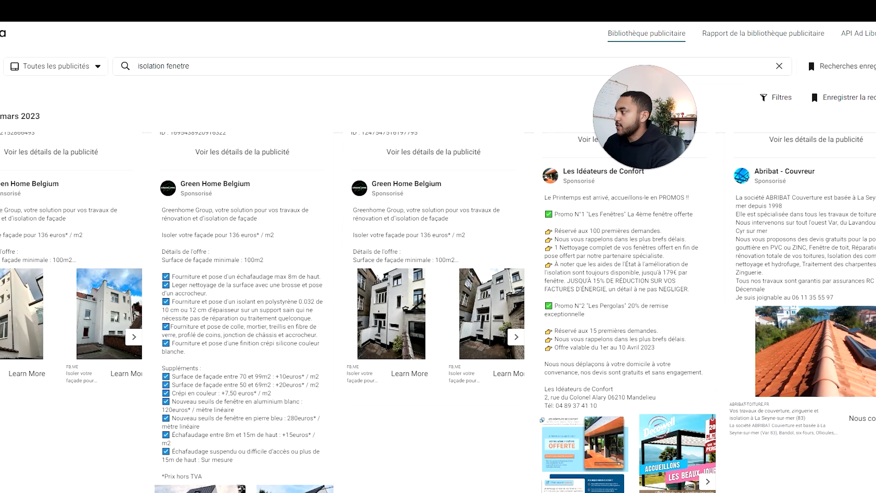
{"action": "left_click_drag", "start_coordinate": [142, 141], "coordinate": [364, 486]}
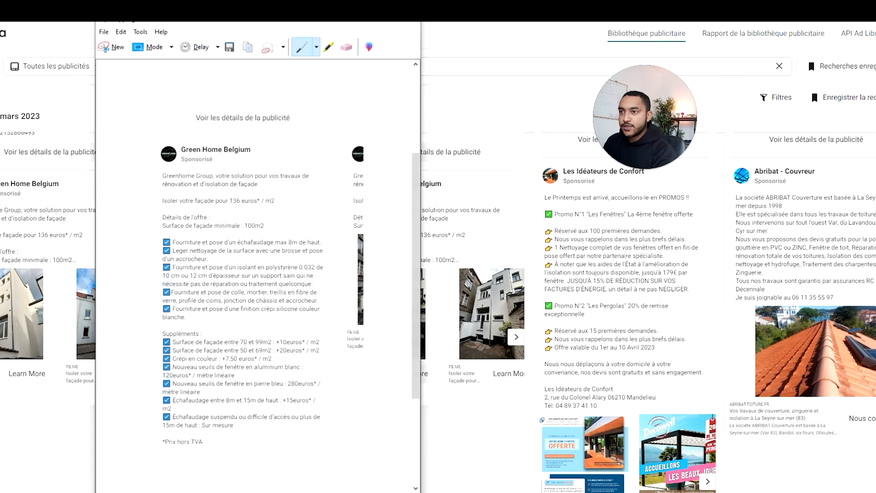
{"action": "left_click", "coordinate": [252, 48]}
Step: Switch to the Google Docs brief, paste the Green Home Belgium ad capture on a new line under "Inspiration:" and select the image
{"action": "left_click", "coordinate": [280, 9]}
{"action": "key", "text": "Return"}
{"action": "key", "text": "ctrl+v"}
{"action": "left_click", "coordinate": [351, 294]}
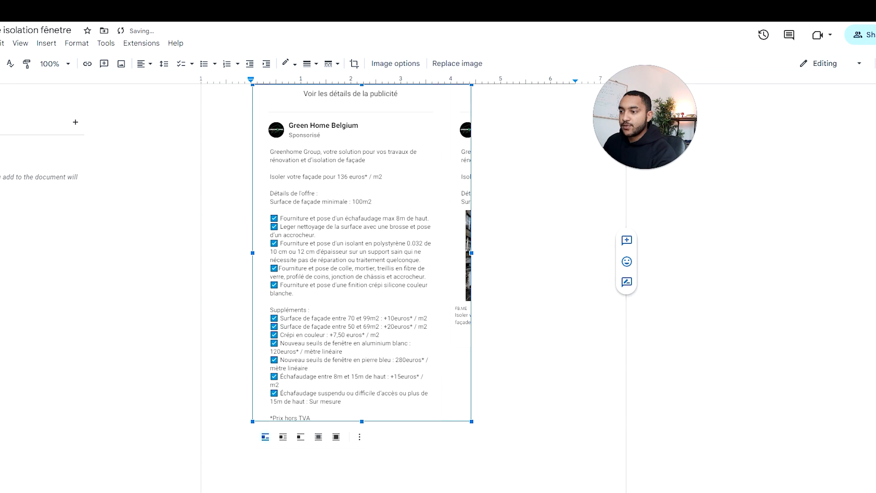
Step: Shrink the Green Home Belgium ad capture under "Inspiration:" to about 2.9 inches wide and deselect it
{"action": "left_click_drag", "start_coordinate": [472, 421], "coordinate": [395, 304]}
{"action": "scroll", "coordinate": [395, 304], "scroll_direction": "up", "scroll_amount": 7}
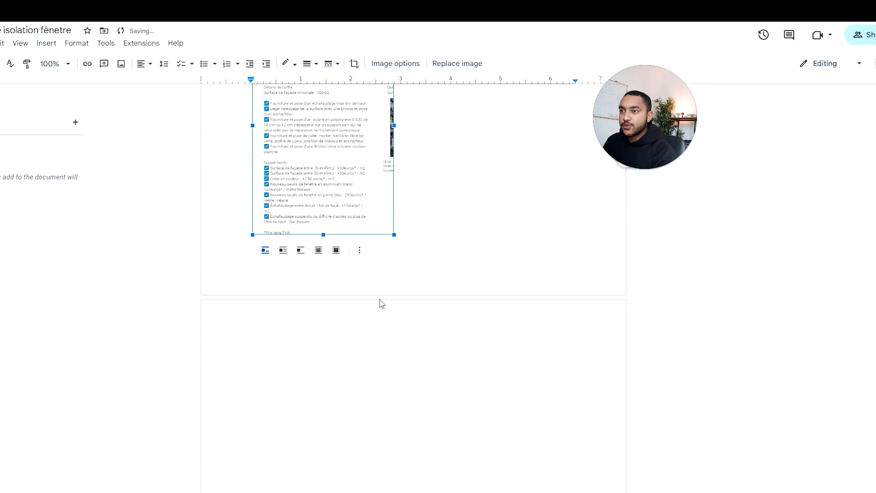
{"action": "double_click", "coordinate": [410, 274]}
{"action": "scroll", "coordinate": [363, 278], "scroll_direction": "up", "scroll_amount": 2}
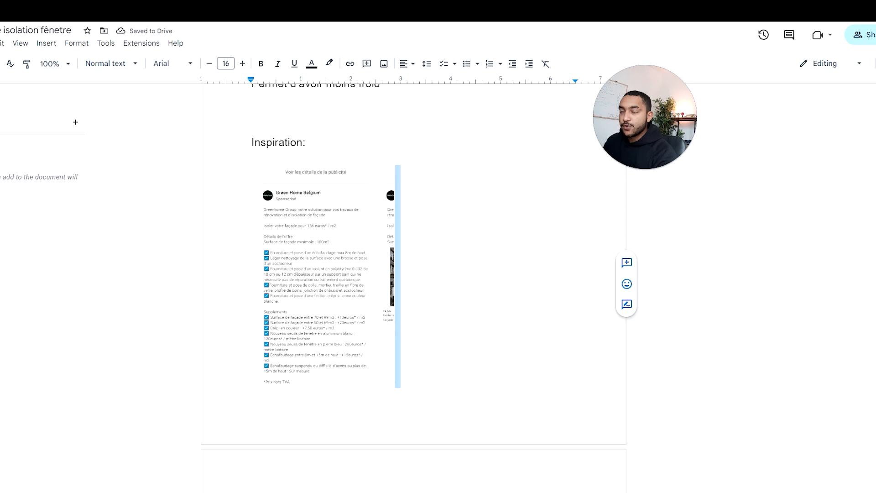
Step: Switch back to the Meta Ad Library, expand another Green Home Belgium ad and browse on to the Menuiserie Kenan and MEKSA ads
{"action": "key", "text": "ctrl+Tab"}
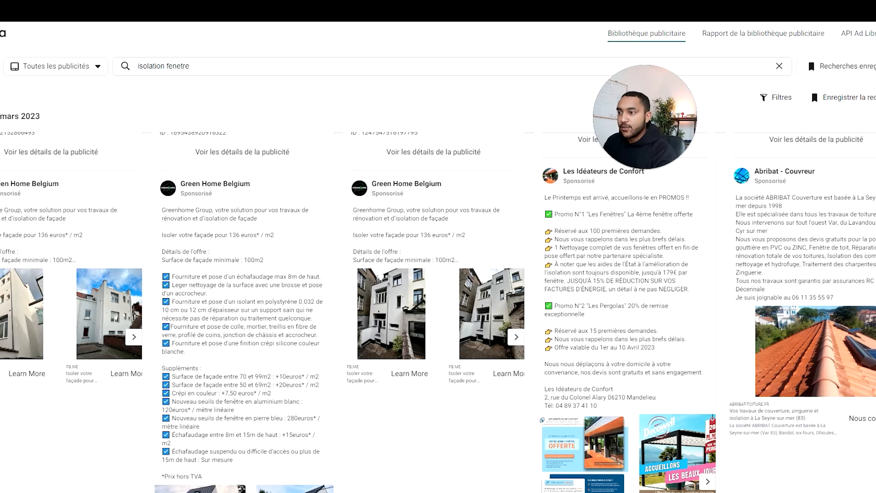
{"action": "left_click", "coordinate": [452, 260]}
{"action": "scroll", "coordinate": [268, 312], "scroll_direction": "up", "scroll_amount": 8}
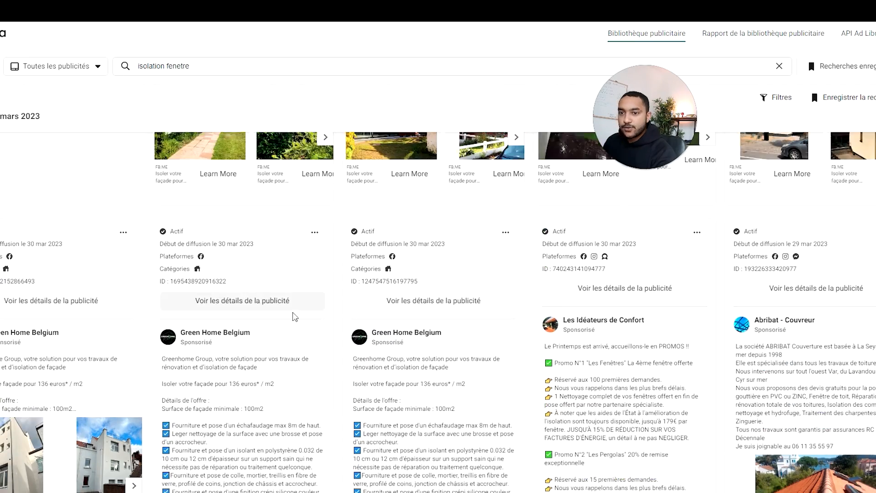
{"action": "scroll", "coordinate": [268, 313], "scroll_direction": "down", "scroll_amount": 10}
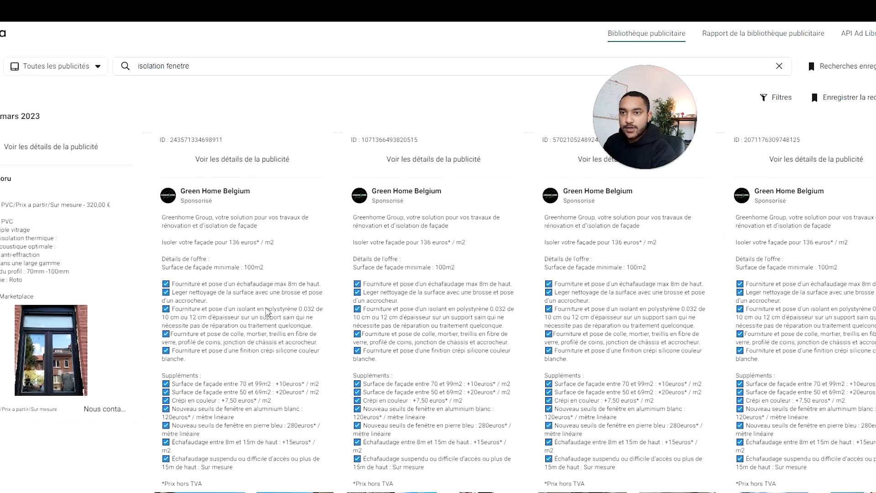
{"action": "scroll", "coordinate": [438, 311], "scroll_direction": "down", "scroll_amount": 5}
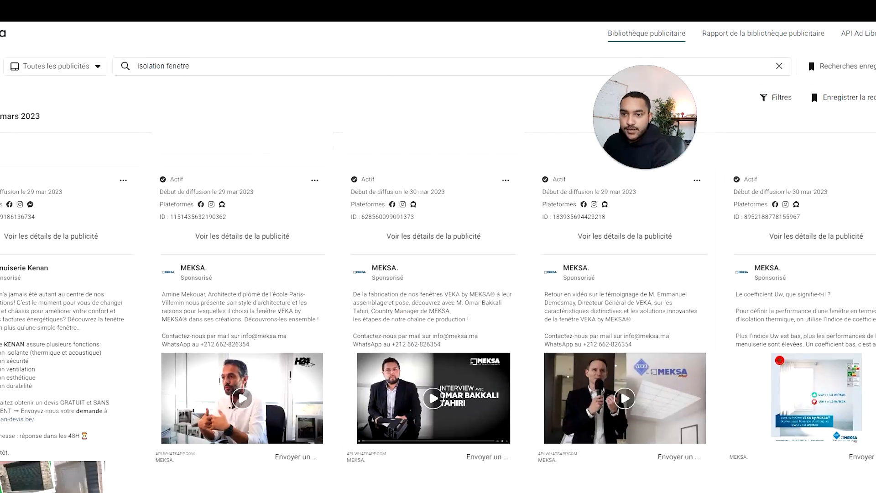
{"action": "scroll", "coordinate": [133, 311], "scroll_direction": "down", "scroll_amount": 1}
{"action": "scroll", "coordinate": [132, 310], "scroll_direction": "up", "scroll_amount": 1}
Step: Capture the Menuiserie Kenan ad text with the Snipping Tool, paste it below the previous capture in the Google Docs brief and shrink it
{"action": "left_click", "coordinate": [524, 491]}
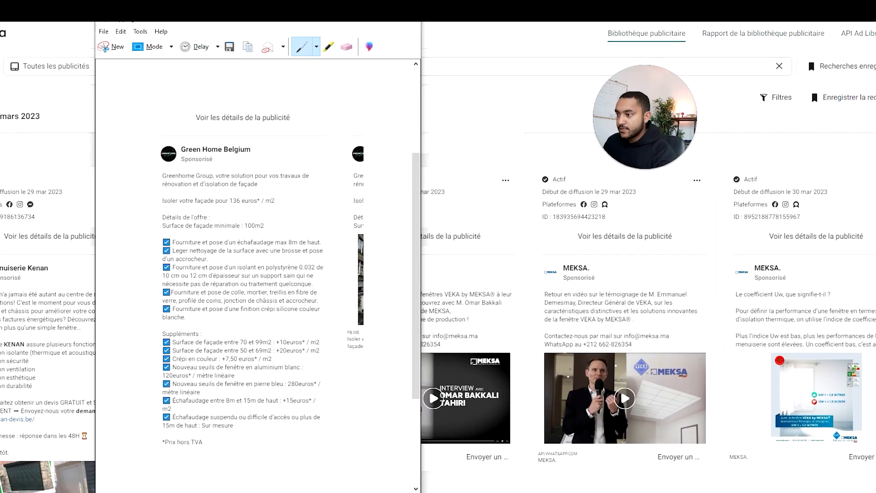
{"action": "left_click", "coordinate": [117, 47]}
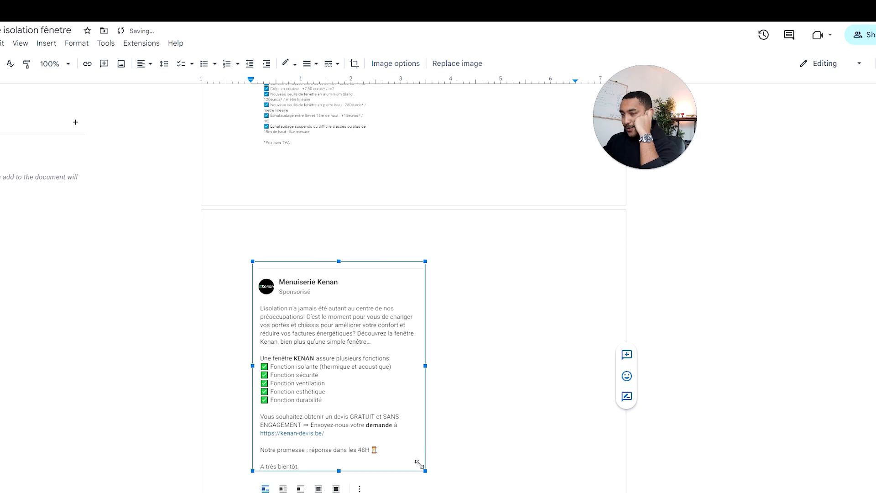
{"action": "left_click_drag", "start_coordinate": [416, 466], "coordinate": [385, 420]}
{"action": "left_click", "coordinate": [386, 418]}
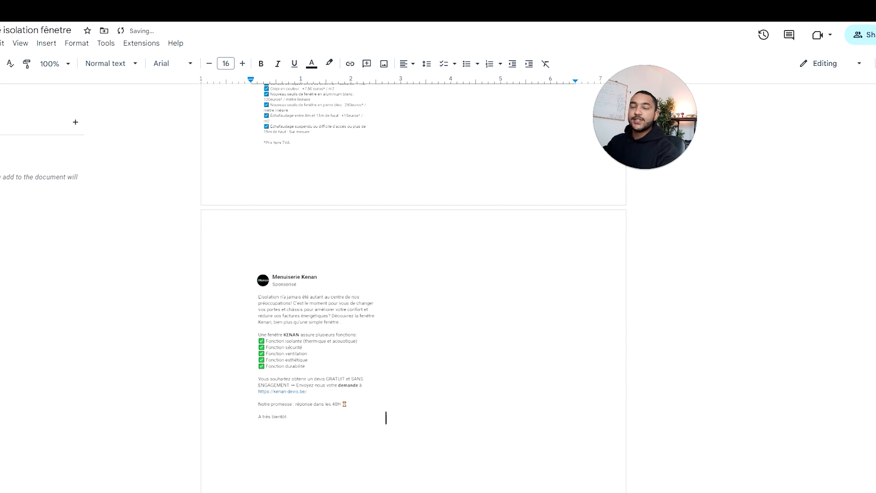
Step: Return to the Meta Ad Library, read the MEKSA ad about the Uw coefficient and capture it with the Snipping Tool
{"action": "scroll", "coordinate": [874, 336], "scroll_direction": "up", "scroll_amount": 5}
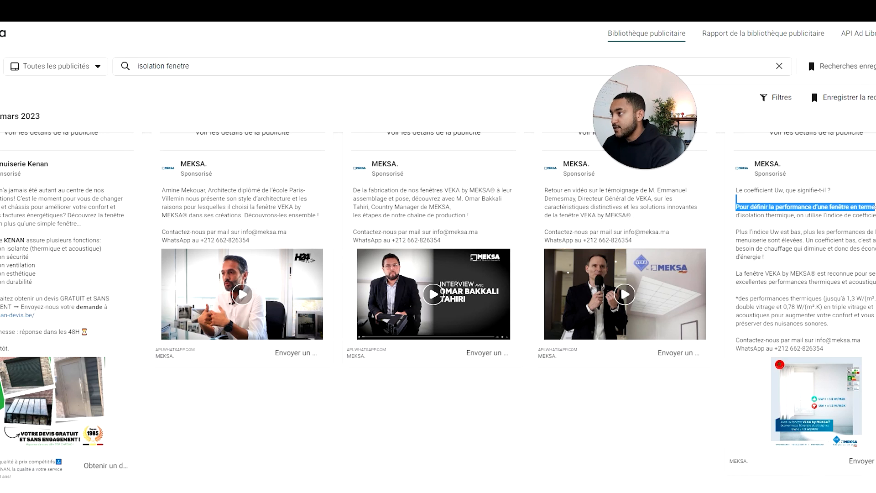
{"action": "left_click_drag", "start_coordinate": [750, 232], "coordinate": [802, 252]}
{"action": "left_click", "coordinate": [813, 258]}
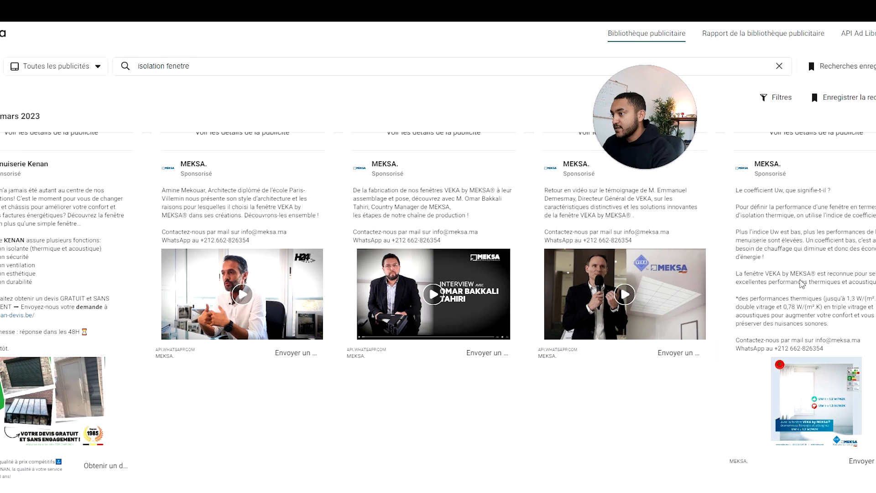
{"action": "left_click", "coordinate": [636, 492]}
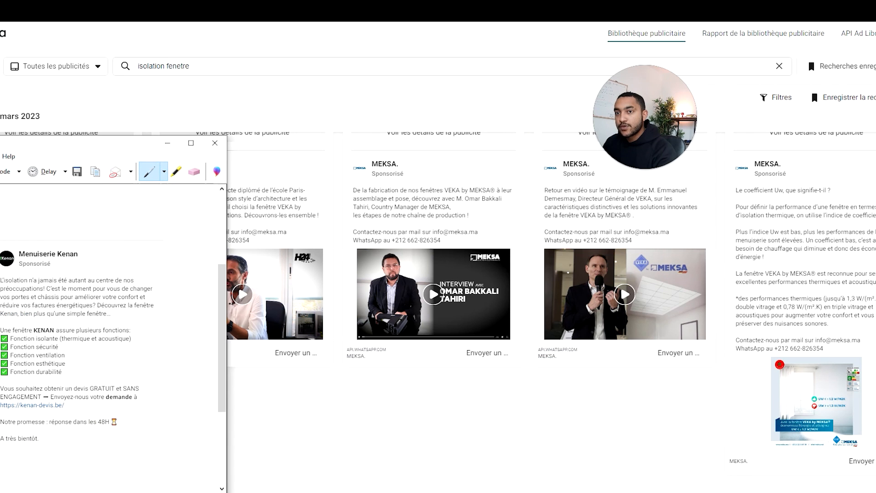
{"action": "left_click", "coordinate": [636, 492]}
{"action": "left_click", "coordinate": [806, 94]}
Step: Switch to the Google Docs brief, paste the MEKSA ad capture below the Menuiserie Kenan one and shrink it to about 2.6 inches wide
{"action": "left_click", "coordinate": [68, 12]}
{"action": "scroll", "coordinate": [875, 414], "scroll_direction": "down", "scroll_amount": 7}
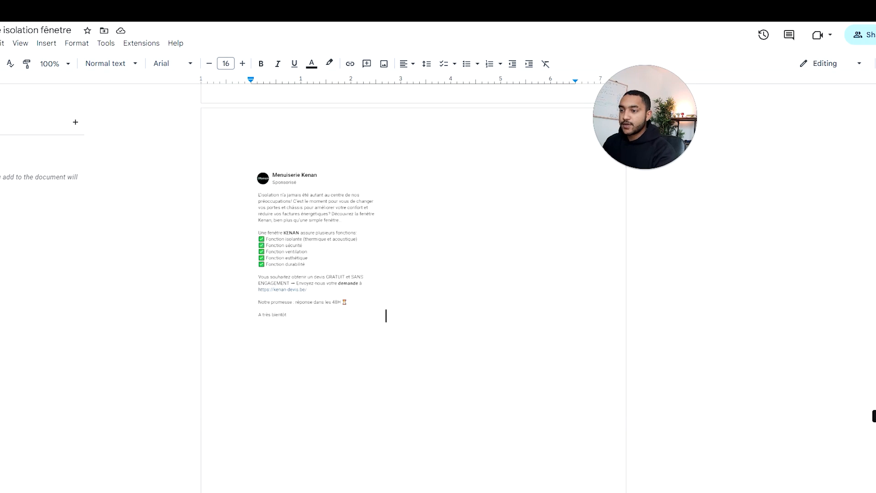
{"action": "key", "text": "Return"}
{"action": "key", "text": "ctrl+v"}
{"action": "left_click_drag", "start_coordinate": [419, 471], "coordinate": [379, 420]}
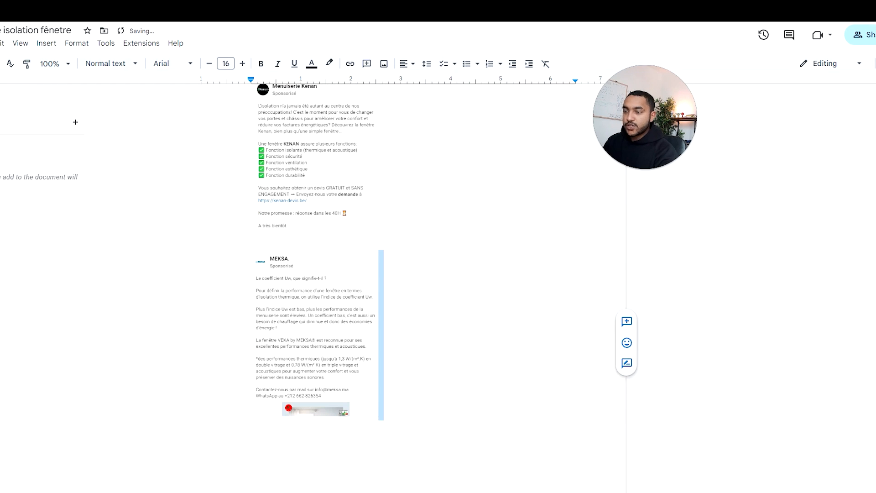
{"action": "left_click", "coordinate": [379, 412]}
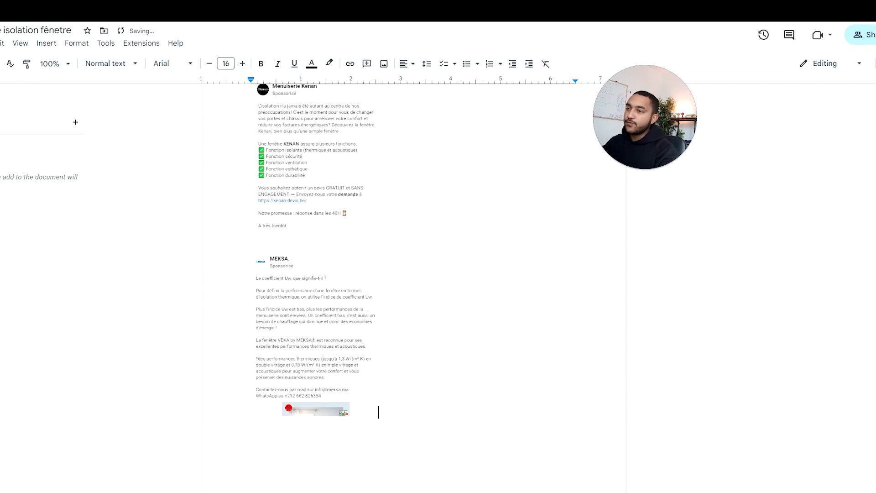
Step: Start a new paragraph labelled "L'offre :" at the end of the "Offre : (LE PLUS IMPORTANT)" section
{"action": "scroll", "coordinate": [874, 242], "scroll_direction": "up", "scroll_amount": 15}
{"action": "scroll", "coordinate": [874, 242], "scroll_direction": "down", "scroll_amount": 20}
{"action": "scroll", "coordinate": [873, 438], "scroll_direction": "up", "scroll_amount": 15}
{"action": "scroll", "coordinate": [874, 163], "scroll_direction": "up", "scroll_amount": 8}
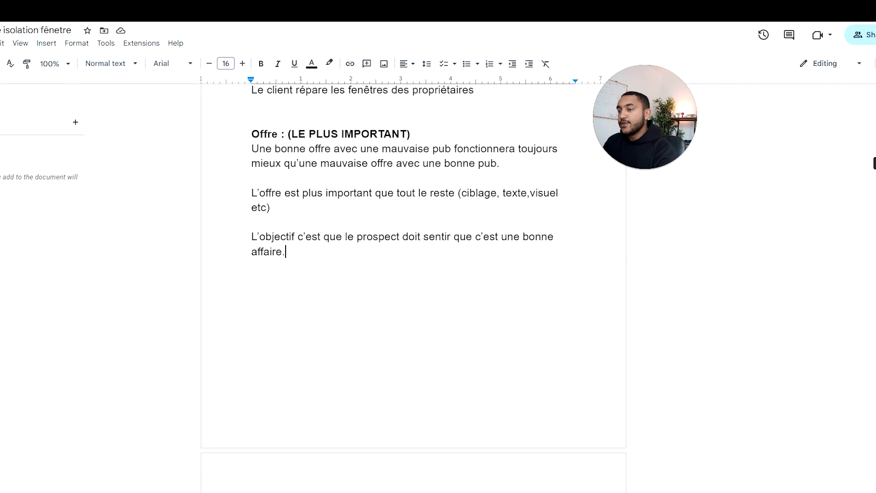
{"action": "left_click_drag", "start_coordinate": [638, 109], "coordinate": [725, 311]}
{"action": "left_click", "coordinate": [699, 227]}
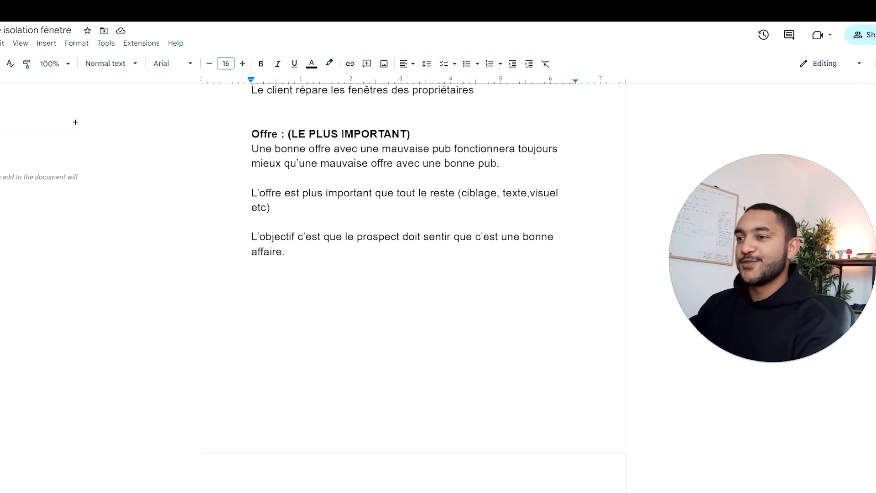
{"action": "key", "text": "Return"}
{"action": "key", "text": "Return"}
{"action": "type", "text": "L'offre :"}
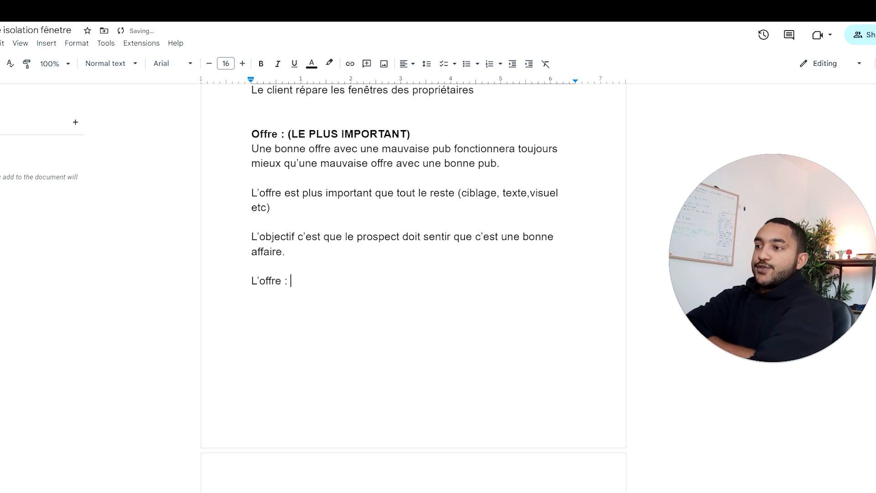
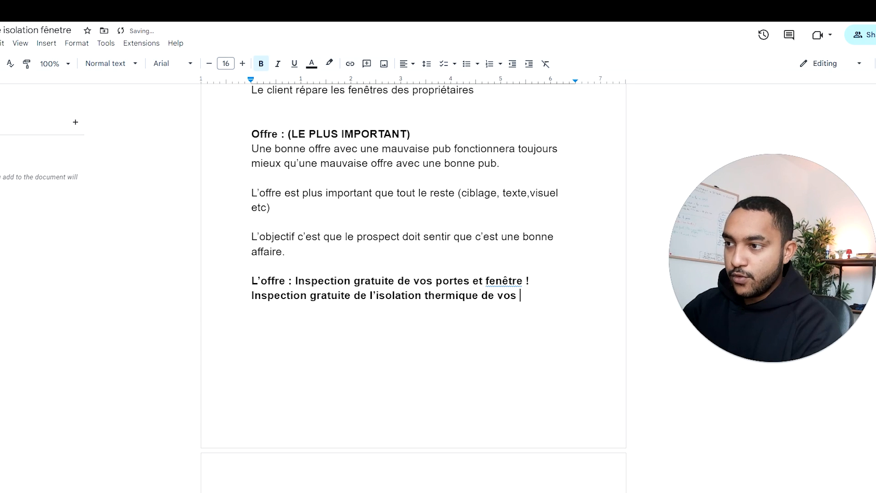
Step: Finish the second offer line as "Inspection gratuite de l'isolation thermique de vos fenêtres !" and pluralise "fenêtres" in the line above too
{"action": "type", "text": "n"}
{"action": "type", "text": "être !"}
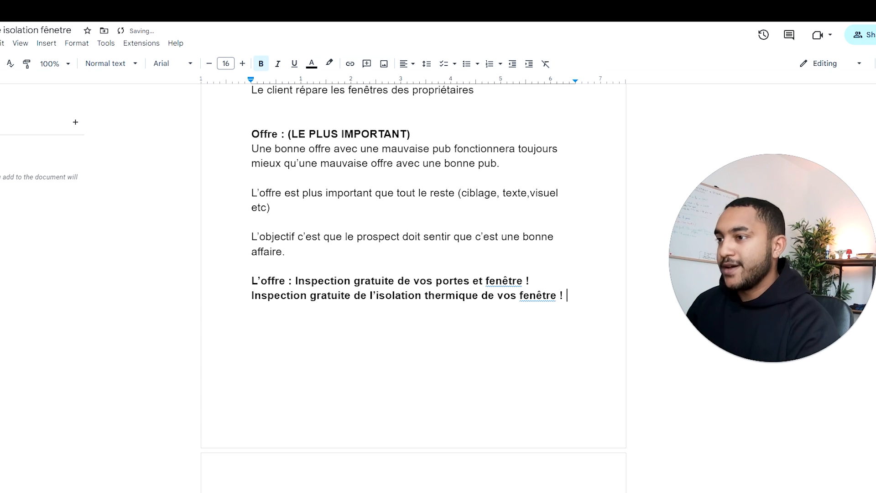
{"action": "left_click", "coordinate": [504, 281]}
{"action": "left_click", "coordinate": [505, 265]}
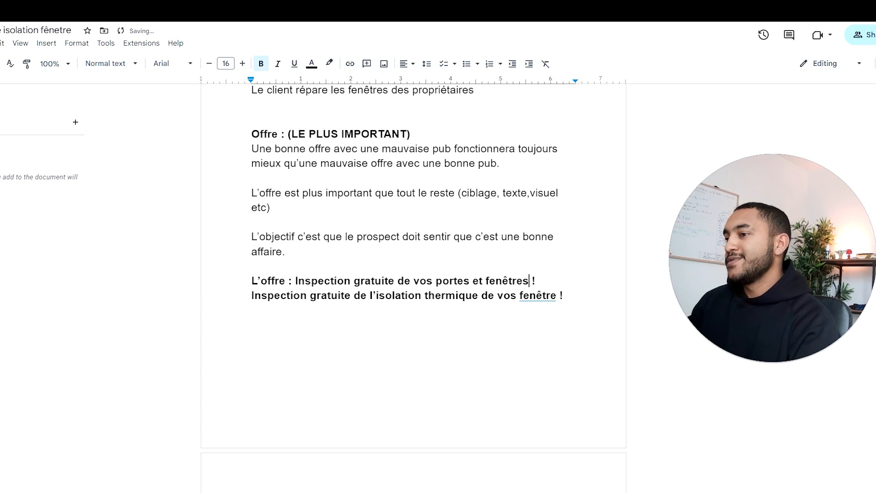
{"action": "left_click", "coordinate": [537, 296]}
{"action": "left_click", "coordinate": [538, 280]}
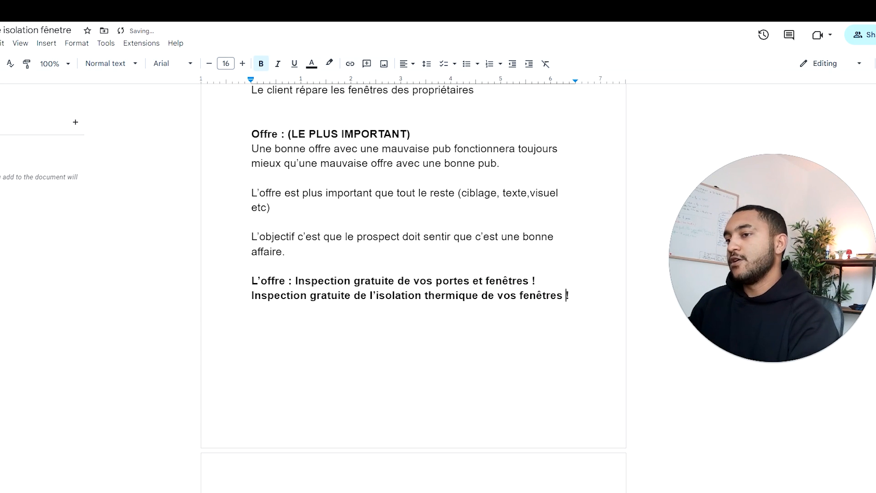
{"action": "double_click", "coordinate": [576, 296]}
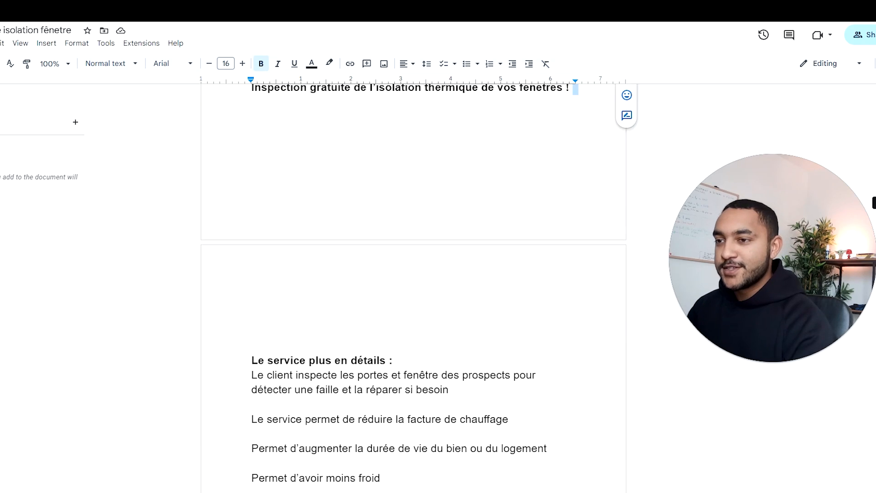
Step: Review the brief's service details and the inspiration ad captures from Green Home Belgium through MEKSA
{"action": "scroll", "coordinate": [414, 273], "scroll_direction": "down", "scroll_amount": 5}
{"action": "scroll", "coordinate": [414, 274], "scroll_direction": "up", "scroll_amount": 1}
{"action": "scroll", "coordinate": [414, 274], "scroll_direction": "down", "scroll_amount": 4}
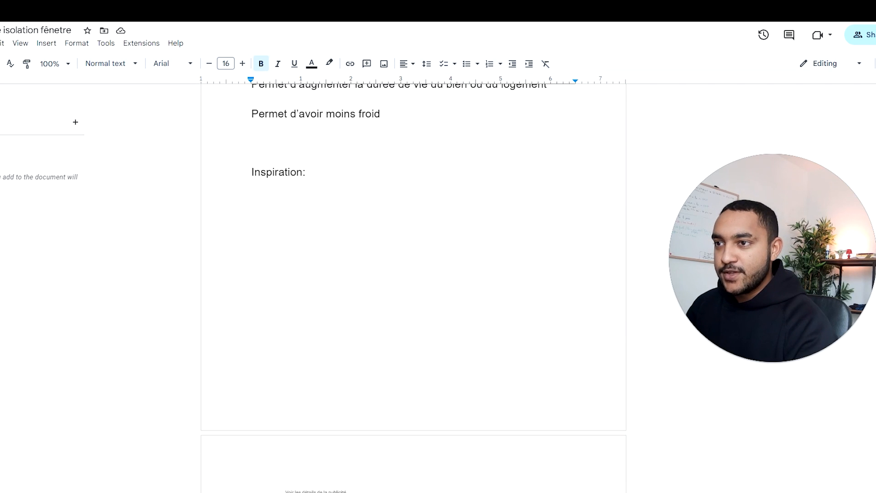
{"action": "scroll", "coordinate": [414, 274], "scroll_direction": "up", "scroll_amount": 3}
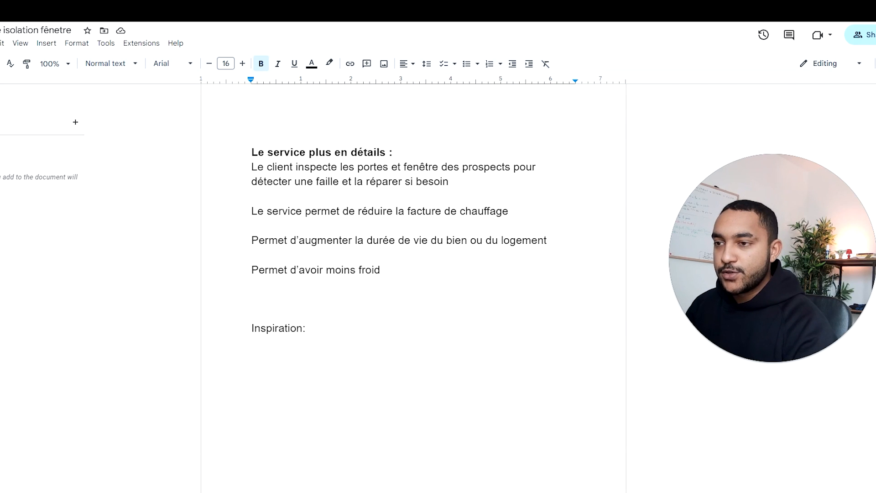
{"action": "scroll", "coordinate": [414, 274], "scroll_direction": "down", "scroll_amount": 5}
{"action": "scroll", "coordinate": [413, 274], "scroll_direction": "up", "scroll_amount": 2}
{"action": "scroll", "coordinate": [413, 274], "scroll_direction": "down", "scroll_amount": 3}
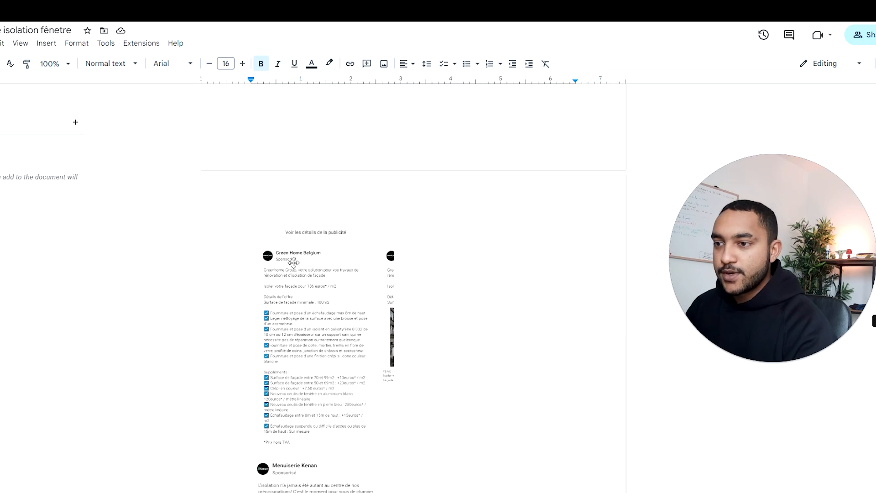
{"action": "scroll", "coordinate": [256, 194], "scroll_direction": "down", "scroll_amount": 10}
{"action": "scroll", "coordinate": [256, 191], "scroll_direction": "up", "scroll_amount": 4}
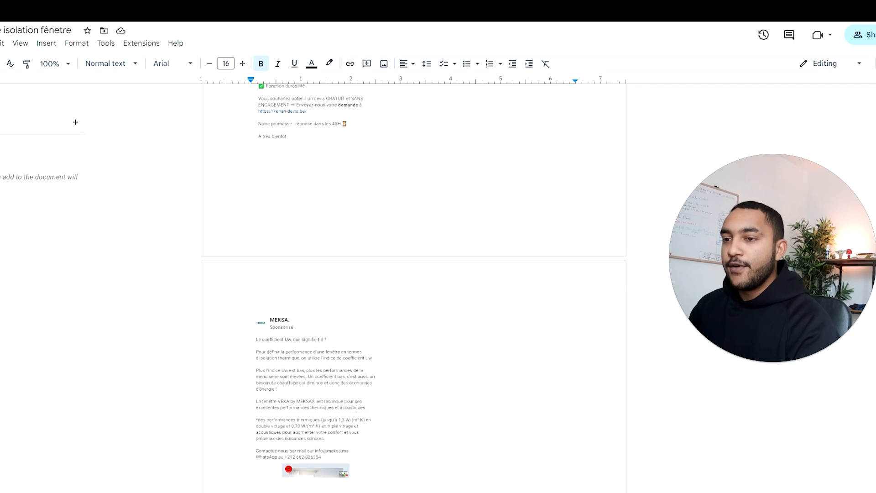
{"action": "scroll", "coordinate": [346, 207], "scroll_direction": "down", "scroll_amount": 6}
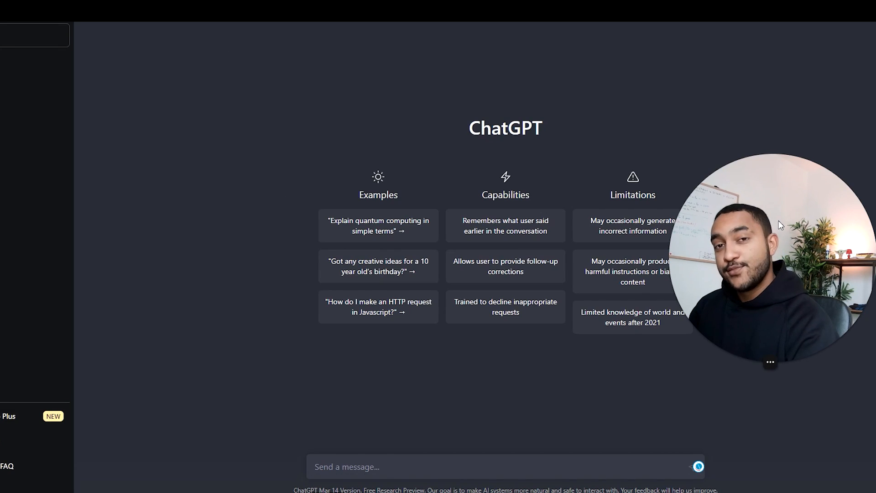
Step: Switch from ChatGPT back to the Google Docs brief and remove the surplus blank lines above "texte pub:"
{"action": "left_click_drag", "start_coordinate": [779, 221], "coordinate": [803, 120]}
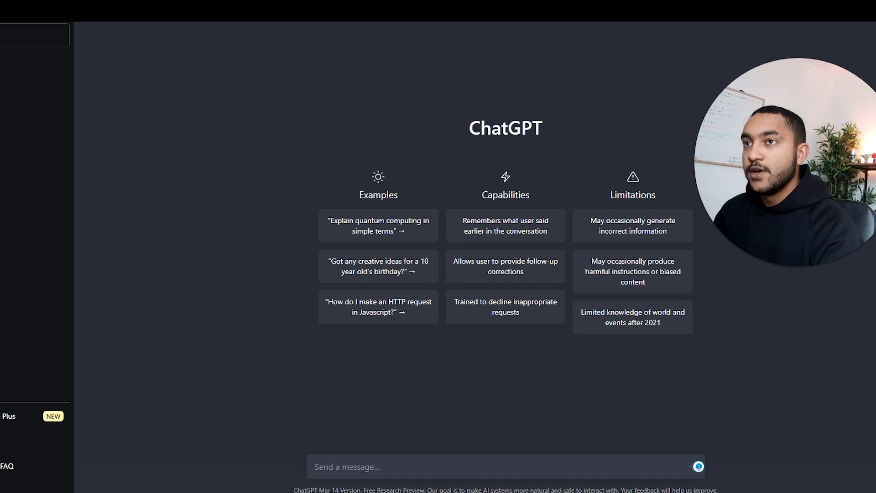
{"action": "left_click", "coordinate": [105, 6]}
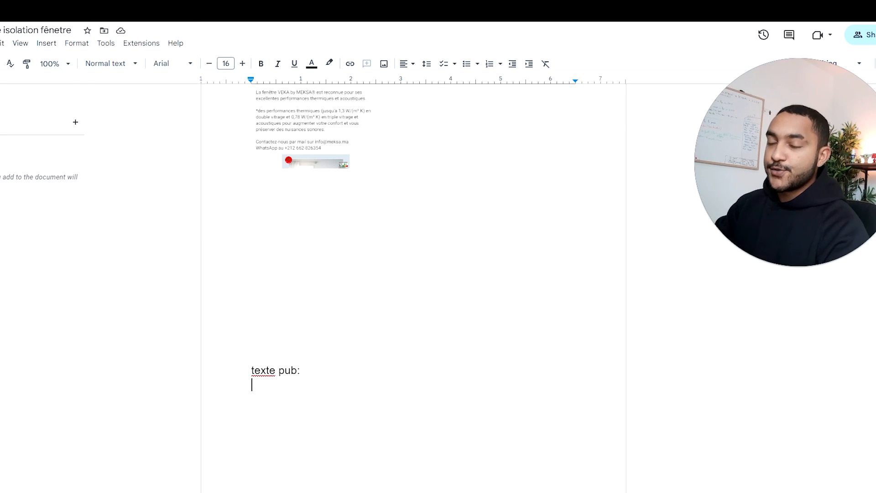
{"action": "left_click", "coordinate": [252, 340]}
{"action": "key", "text": "BackSpace"}
{"action": "key", "text": "BackSpace"}
{"action": "key", "text": "BackSpace"}
{"action": "key", "text": "BackSpace"}
{"action": "key", "text": "BackSpace"}
{"action": "key", "text": "BackSpace"}
{"action": "key", "text": "BackSpace"}
{"action": "key", "text": "BackSpace"}
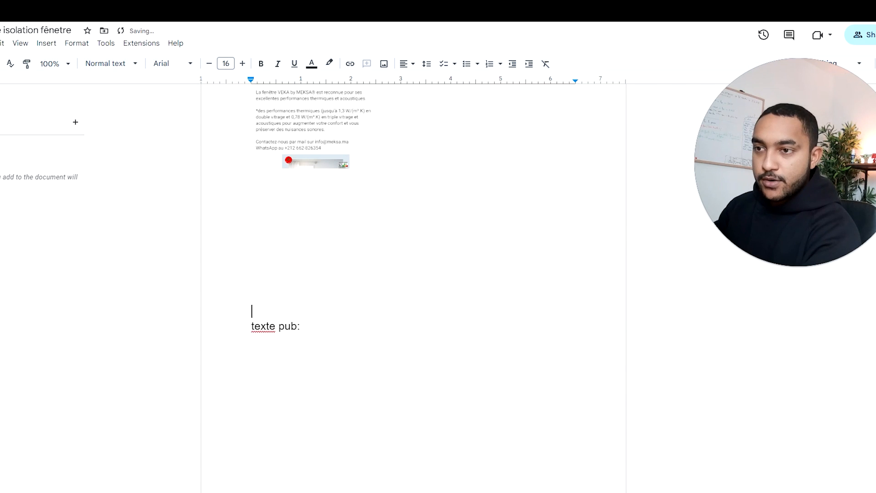
{"action": "scroll", "coordinate": [414, 274], "scroll_direction": "up", "scroll_amount": 3}
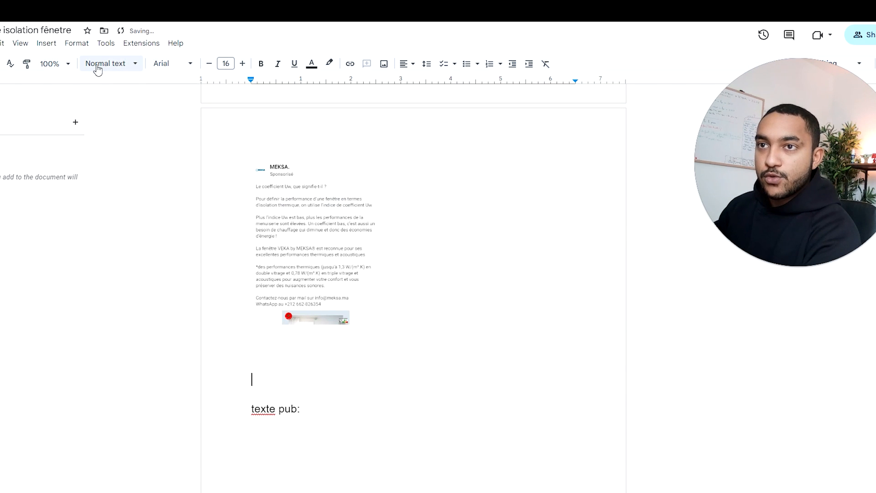
Step: Set the document zoom to 150%, read the Green Home Belgium ad capture and delete it from the inspiration section
{"action": "left_click", "coordinate": [68, 63]}
{"action": "left_click", "coordinate": [59, 191]}
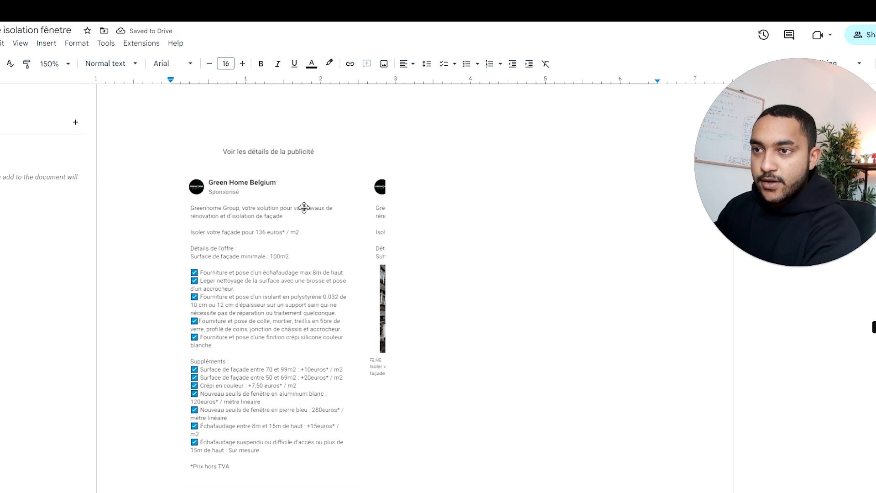
{"action": "scroll", "coordinate": [413, 288], "scroll_direction": "down", "scroll_amount": 1}
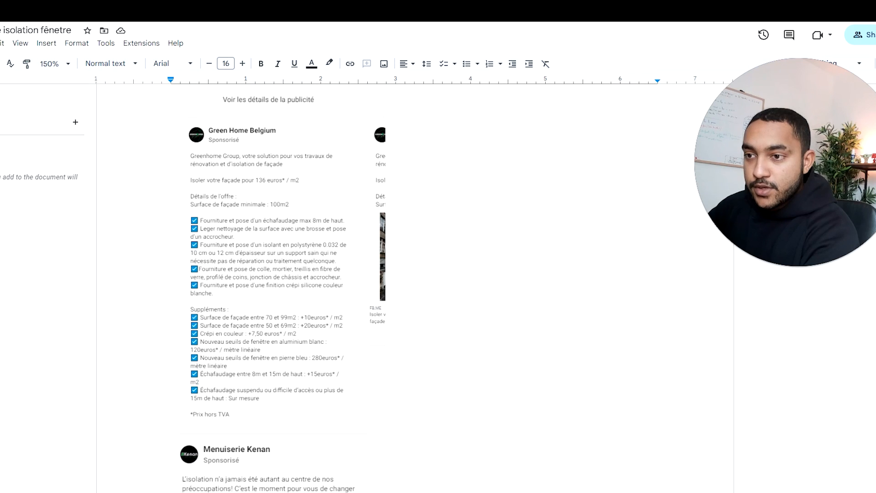
{"action": "scroll", "coordinate": [438, 294], "scroll_direction": "down", "scroll_amount": 1}
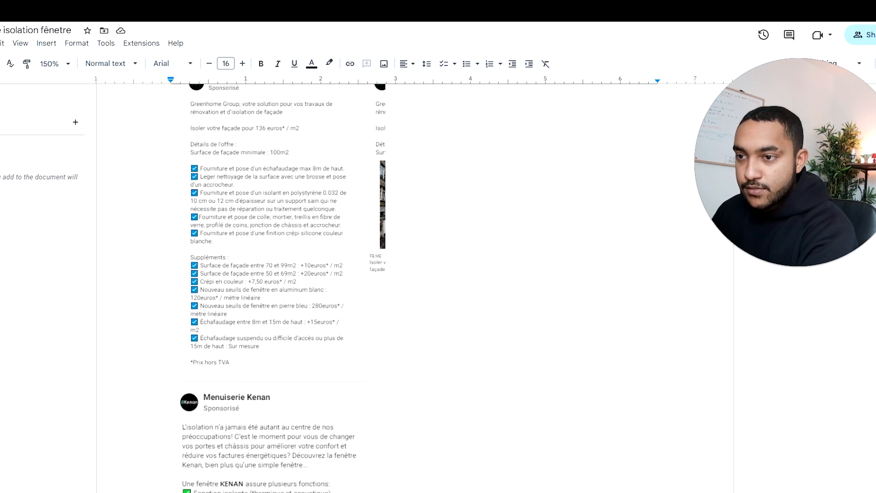
{"action": "scroll", "coordinate": [333, 239], "scroll_direction": "down", "scroll_amount": 1}
{"action": "left_click", "coordinate": [333, 239]}
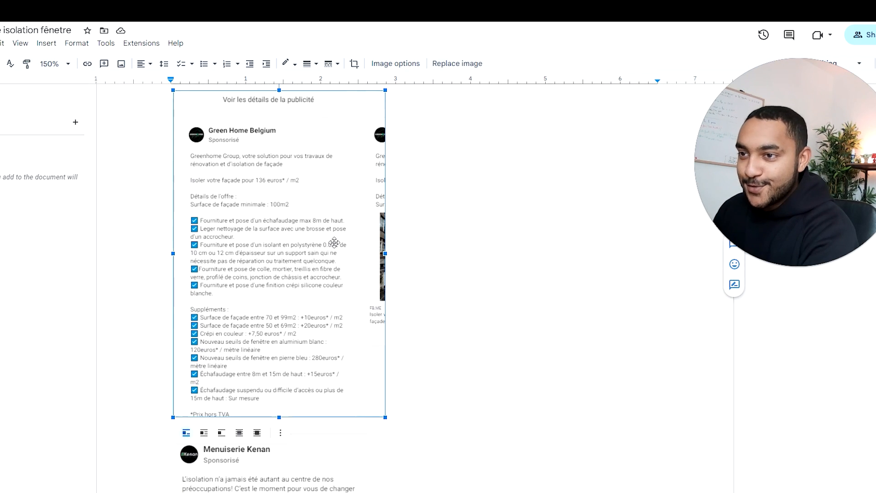
{"action": "key", "text": "Delete"}
Step: Read through the remaining Menuiserie Kenan and MEKSA ad captures for copy ideas
{"action": "scroll", "coordinate": [328, 239], "scroll_direction": "down", "scroll_amount": 4}
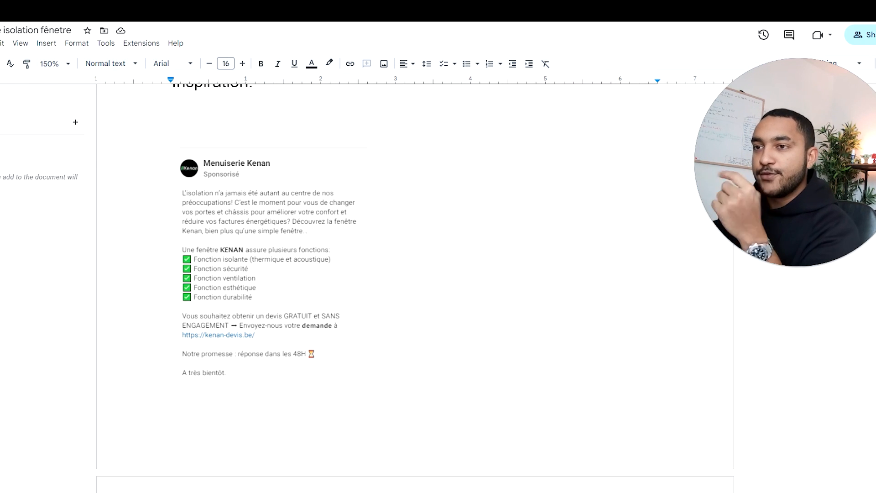
{"action": "scroll", "coordinate": [249, 222], "scroll_direction": "down", "scroll_amount": 9}
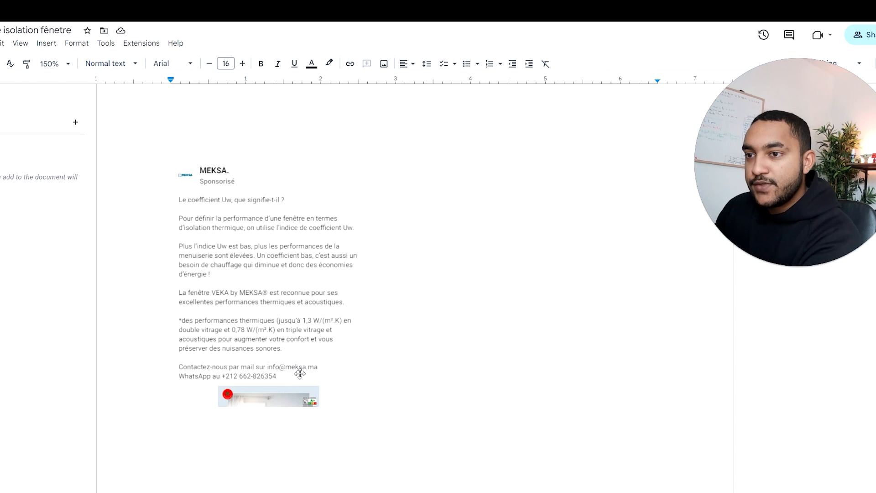
{"action": "scroll", "coordinate": [300, 374], "scroll_direction": "down", "scroll_amount": 1}
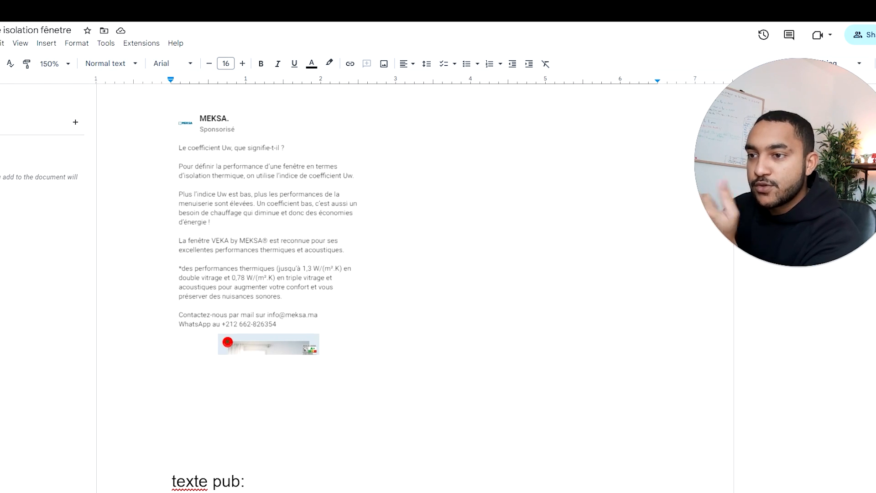
{"action": "scroll", "coordinate": [411, 287], "scroll_direction": "down", "scroll_amount": 5}
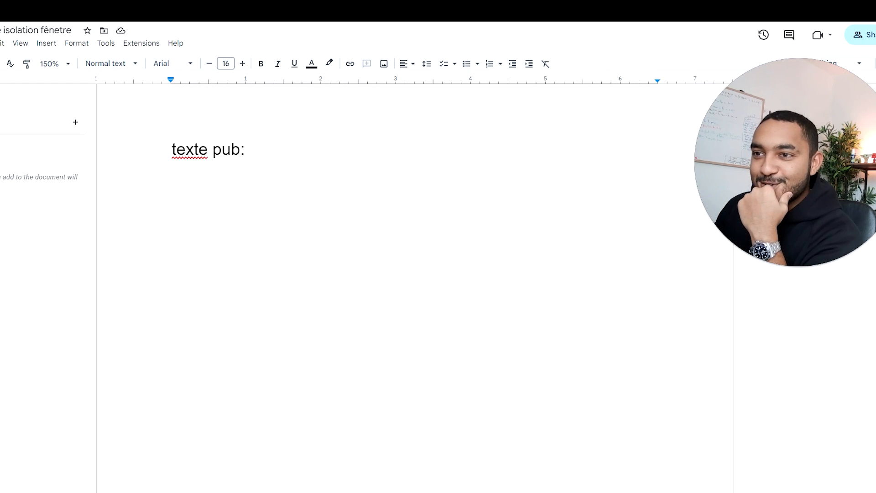
{"action": "scroll", "coordinate": [411, 287], "scroll_direction": "up", "scroll_amount": 12}
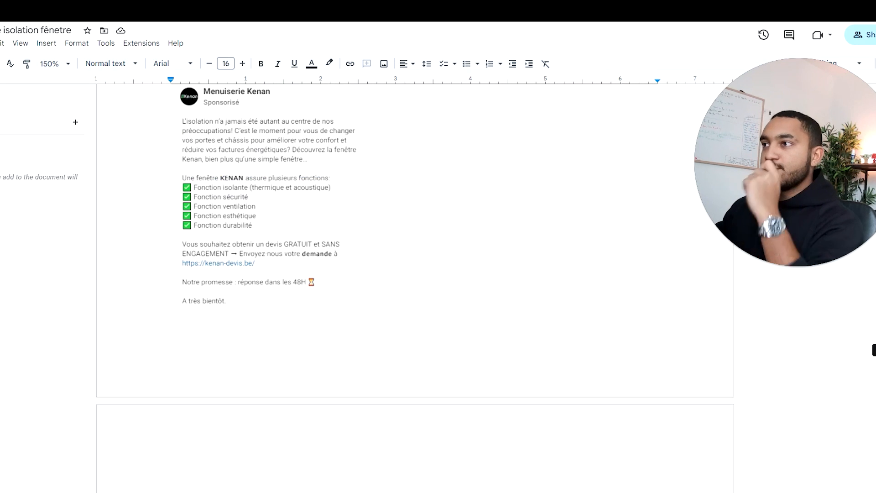
{"action": "scroll", "coordinate": [411, 287], "scroll_direction": "down", "scroll_amount": 1}
{"action": "scroll", "coordinate": [226, 176], "scroll_direction": "down", "scroll_amount": 8}
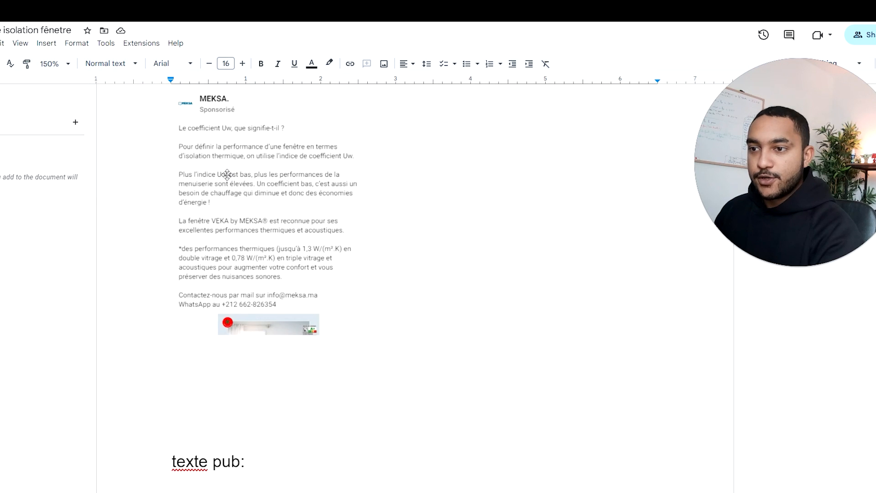
Step: Switch to the Meta Ad Library, capture the Menuiserie Kenan ad's image and headline, and paste the capture above "texte pub:" in the Google Docs brief
{"action": "key", "text": "ctrl+Tab"}
{"action": "scroll", "coordinate": [218, 246], "scroll_direction": "down", "scroll_amount": 5}
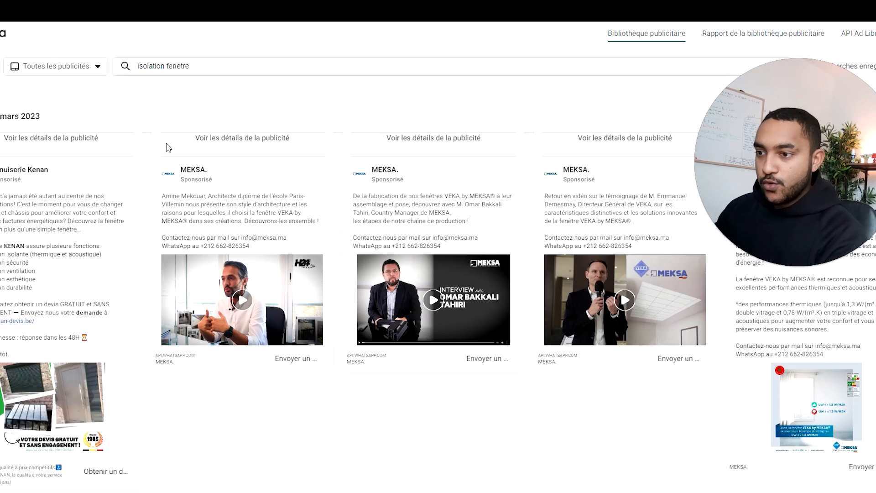
{"action": "scroll", "coordinate": [218, 243], "scroll_direction": "up", "scroll_amount": 3}
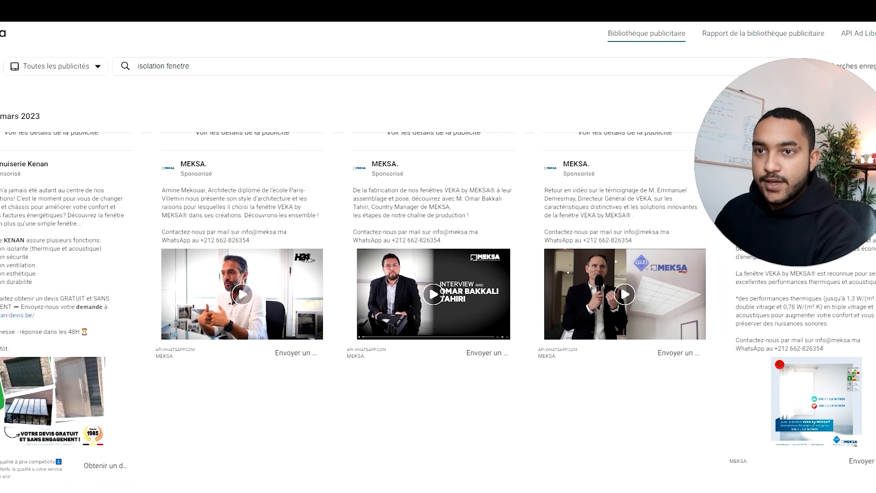
{"action": "scroll", "coordinate": [77, 355], "scroll_direction": "down", "scroll_amount": 1}
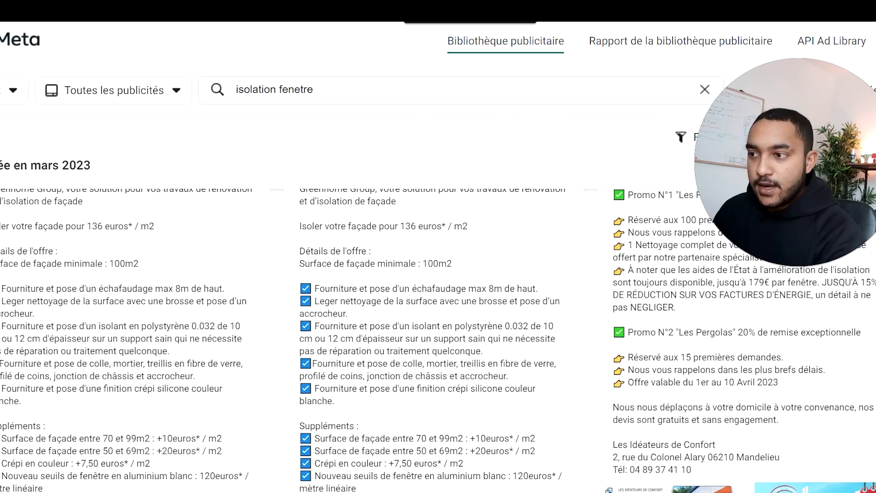
{"action": "scroll", "coordinate": [191, 351], "scroll_direction": "down", "scroll_amount": 15}
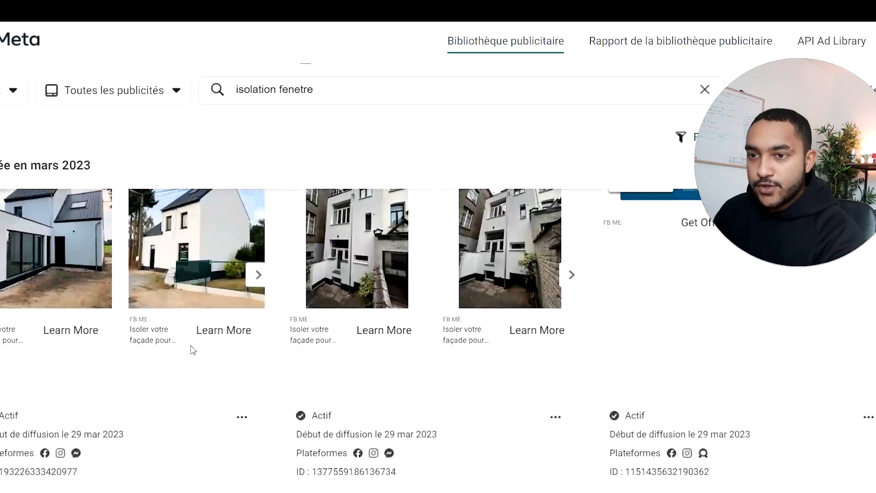
{"action": "scroll", "coordinate": [191, 350], "scroll_direction": "up", "scroll_amount": 4}
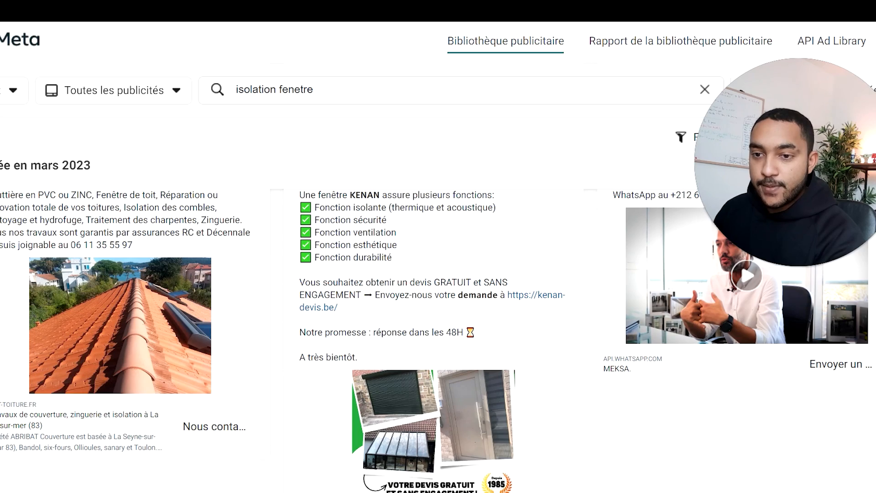
{"action": "scroll", "coordinate": [104, 395], "scroll_direction": "up", "scroll_amount": 2}
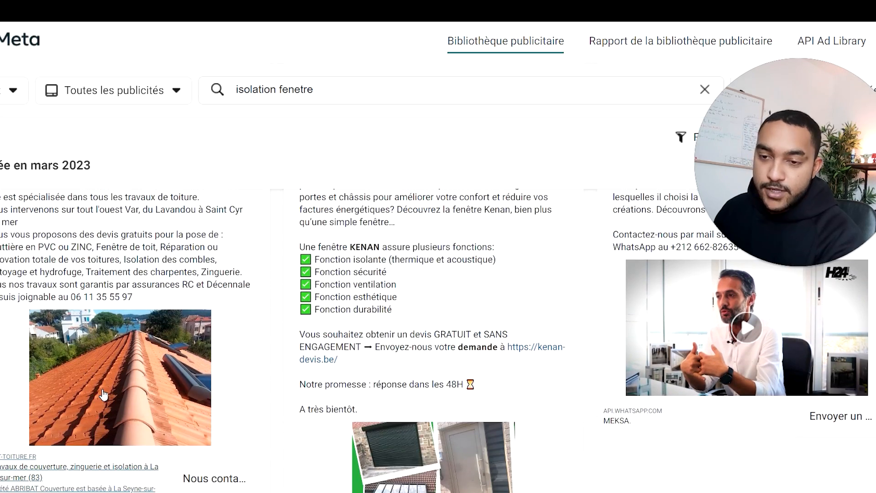
{"action": "scroll", "coordinate": [104, 395], "scroll_direction": "down", "scroll_amount": 2}
{"action": "scroll", "coordinate": [45, 401], "scroll_direction": "up", "scroll_amount": 4}
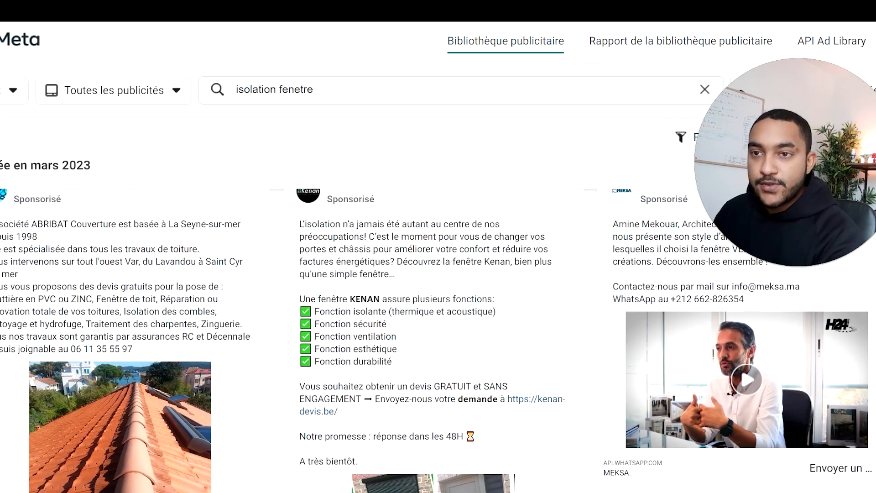
{"action": "scroll", "coordinate": [51, 255], "scroll_direction": "up", "scroll_amount": 2}
{"action": "mouse_move", "coordinate": [50, 255]}
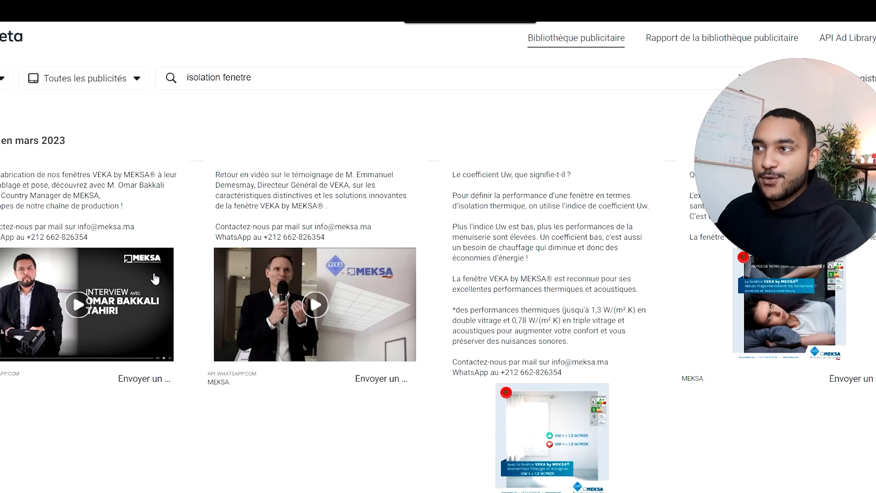
{"action": "scroll", "coordinate": [155, 274], "scroll_direction": "down", "scroll_amount": 3}
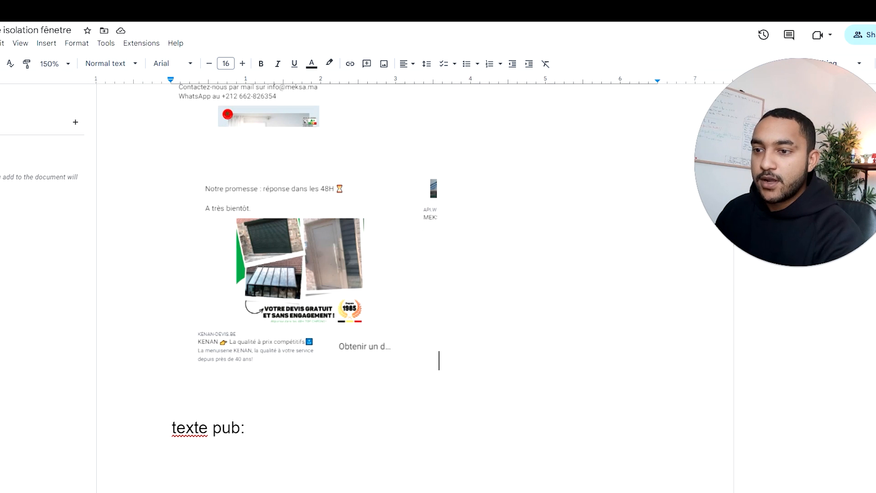
{"action": "scroll", "coordinate": [438, 307], "scroll_direction": "down", "scroll_amount": 1}
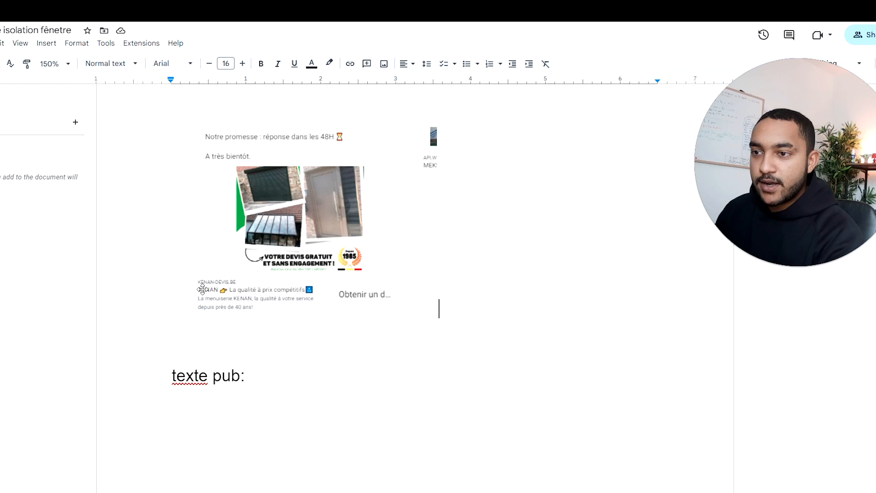
Step: Add the labels "Titre :" and "Description :" below "texte pub:", with a blank line between each label
{"action": "scroll", "coordinate": [438, 307], "scroll_direction": "down", "scroll_amount": 1}
{"action": "key", "text": "Return"}
{"action": "type", "text": "Titre :"}
{"action": "left_click", "coordinate": [250, 323]}
{"action": "key", "text": "Return"}
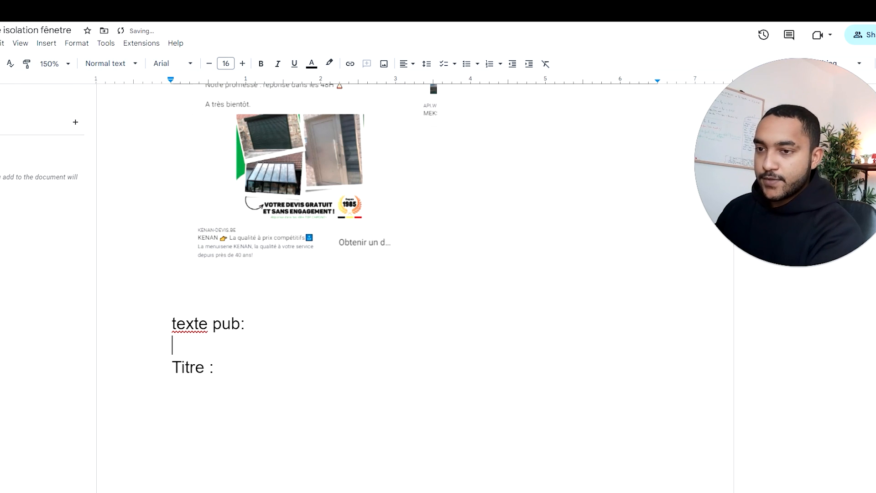
{"action": "left_click", "coordinate": [214, 367]}
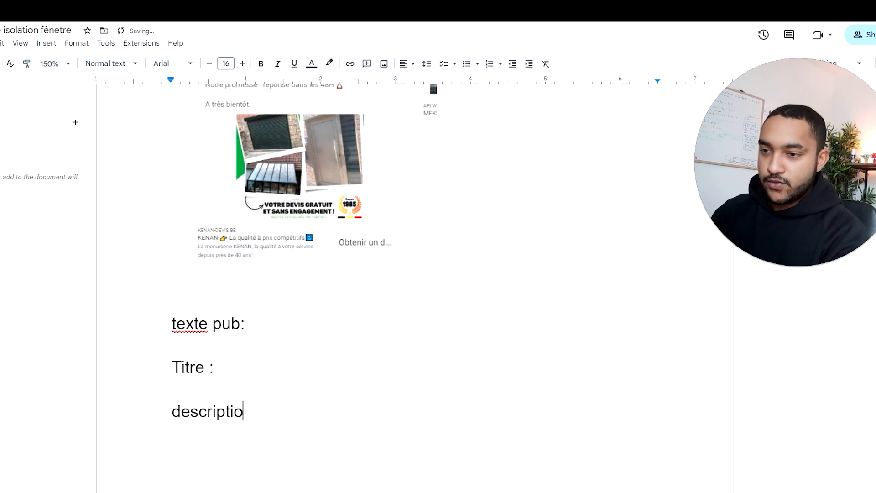
{"action": "type", "text": "n :"}
{"action": "left_click", "coordinate": [315, 394]}
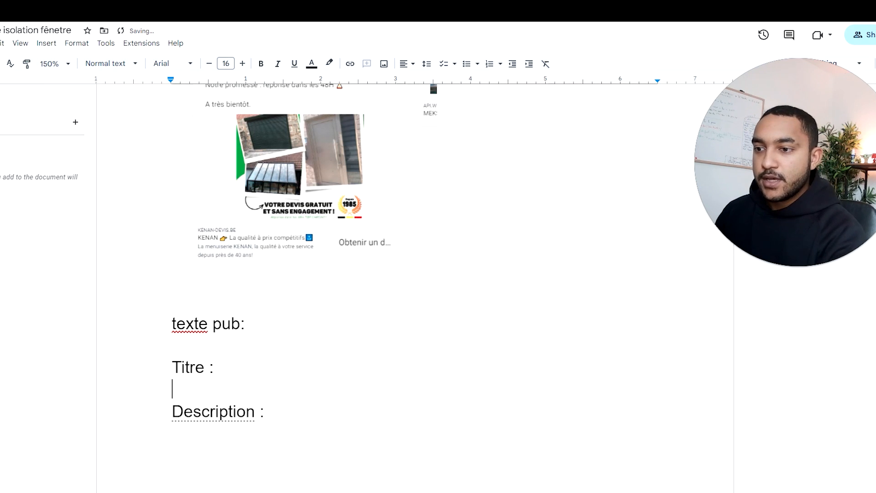
Step: Add the label "Texte principal :" below "Description :", with a blank line between them
{"action": "left_click", "coordinate": [266, 412]}
{"action": "key", "text": "Return"}
{"action": "key", "text": "Return"}
{"action": "type", "text": "T"}
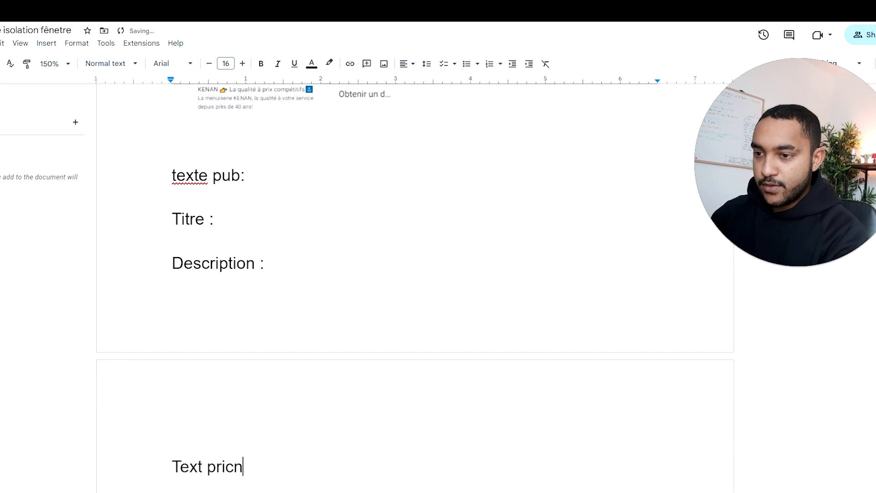
{"action": "type", "text": "exte principal"}
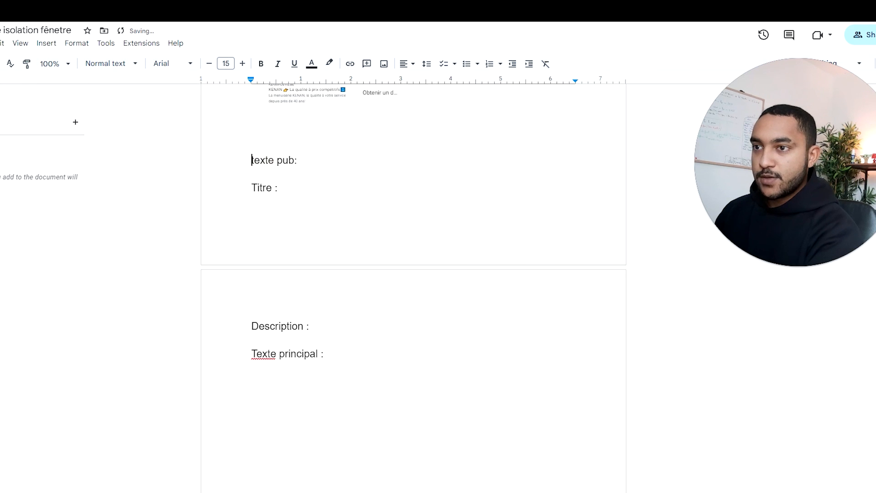
{"action": "key", "text": "Return"}
{"action": "key", "text": "Return"}
{"action": "left_click", "coordinate": [317, 371]}
{"action": "scroll", "coordinate": [299, 315], "scroll_direction": "up", "scroll_amount": 3}
{"action": "left_click", "coordinate": [143, 11]}
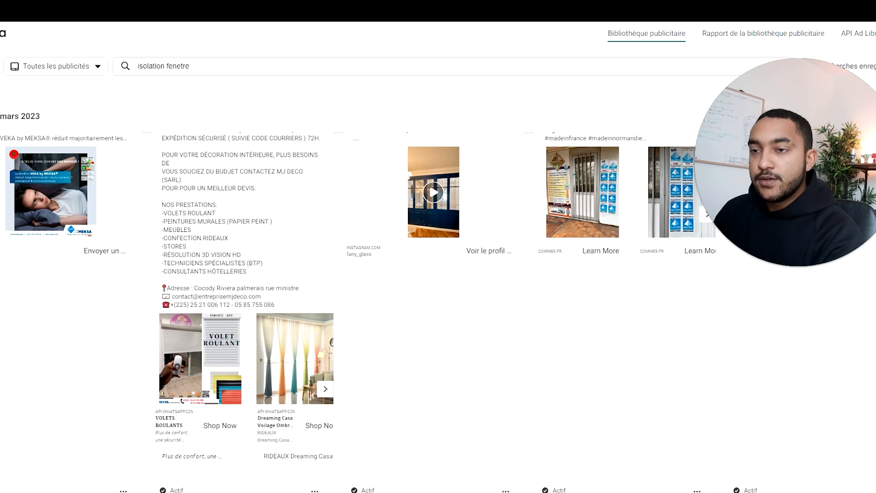
{"action": "left_click", "coordinate": [150, 14]}
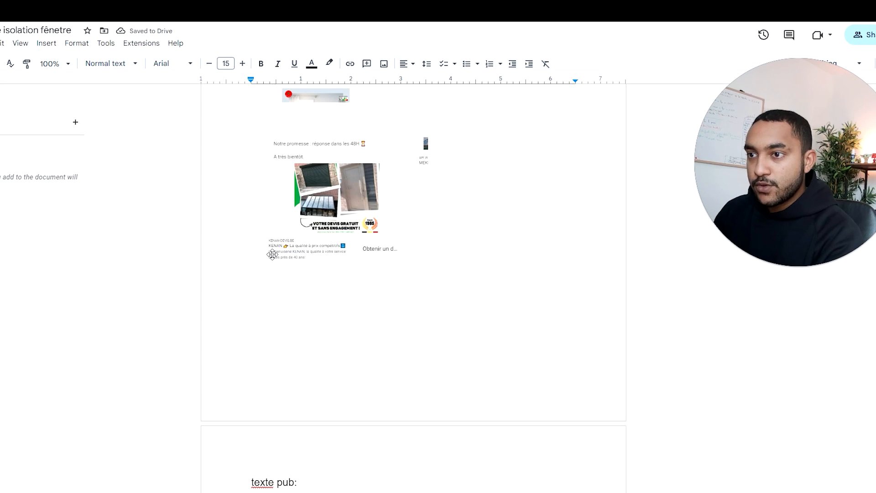
Step: Copy the two free-inspection offer lines from the offer section to the "Titre :" entry and renumber its label as "Titre 1 :"
{"action": "scroll", "coordinate": [296, 256], "scroll_direction": "up", "scroll_amount": 20}
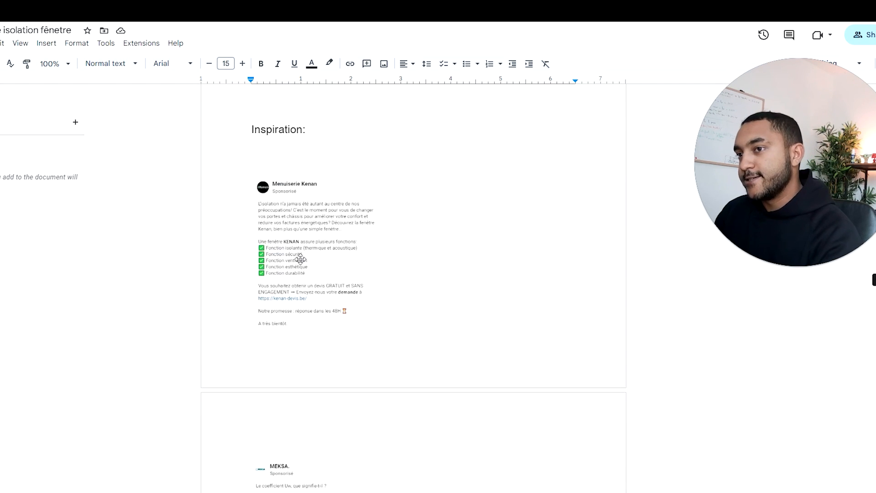
{"action": "scroll", "coordinate": [295, 255], "scroll_direction": "up", "scroll_amount": 1}
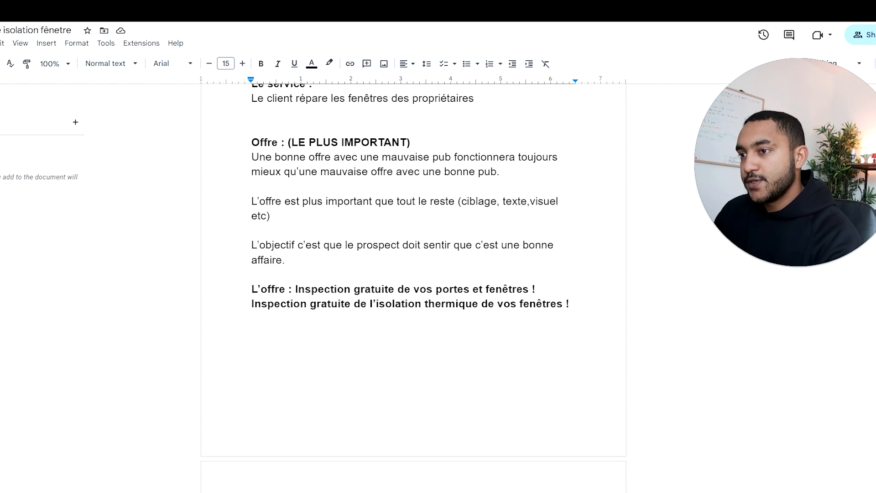
{"action": "left_click", "coordinate": [318, 303]}
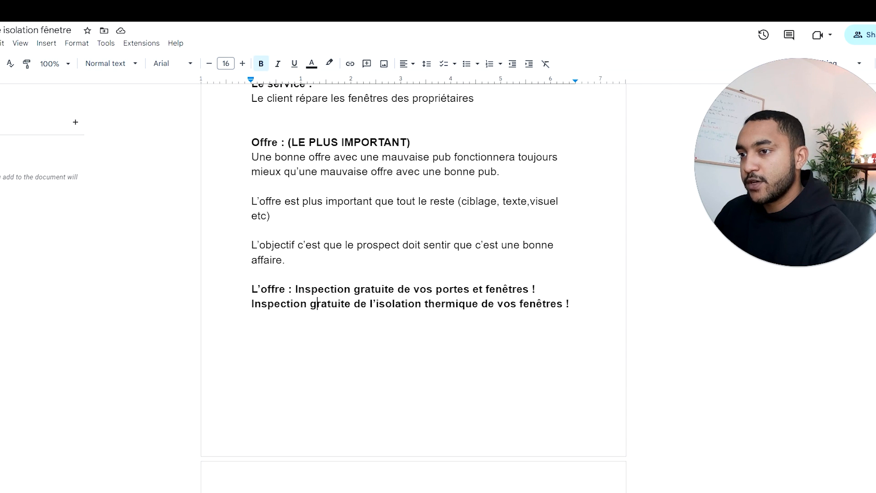
{"action": "left_click_drag", "start_coordinate": [295, 289], "coordinate": [571, 304]}
{"action": "key", "text": "ctrl+c"}
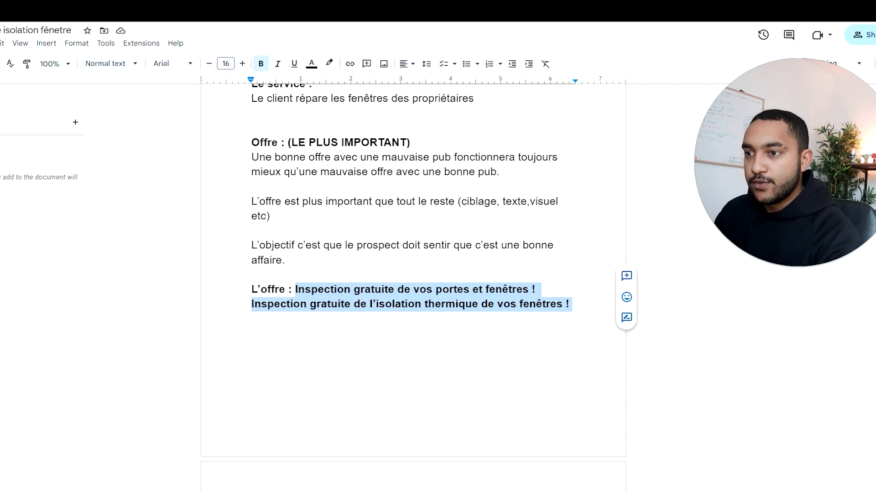
{"action": "scroll", "coordinate": [414, 289], "scroll_direction": "down", "scroll_amount": 20}
{"action": "key", "text": "ctrl+v"}
{"action": "left_click", "coordinate": [272, 250]}
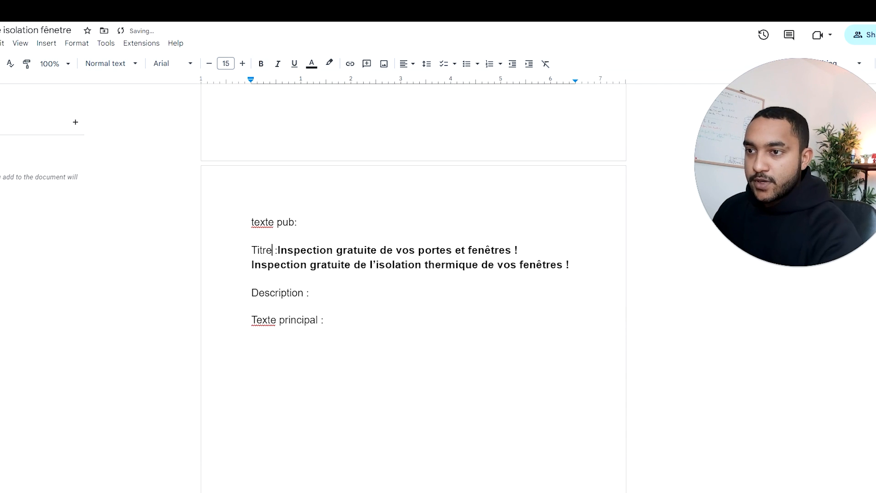
{"action": "type", "text": "1"}
Step: Separate the second offer line into its own "Titre 2 :" entry, with only the two title labels in bold
{"action": "left_click", "coordinate": [527, 250]}
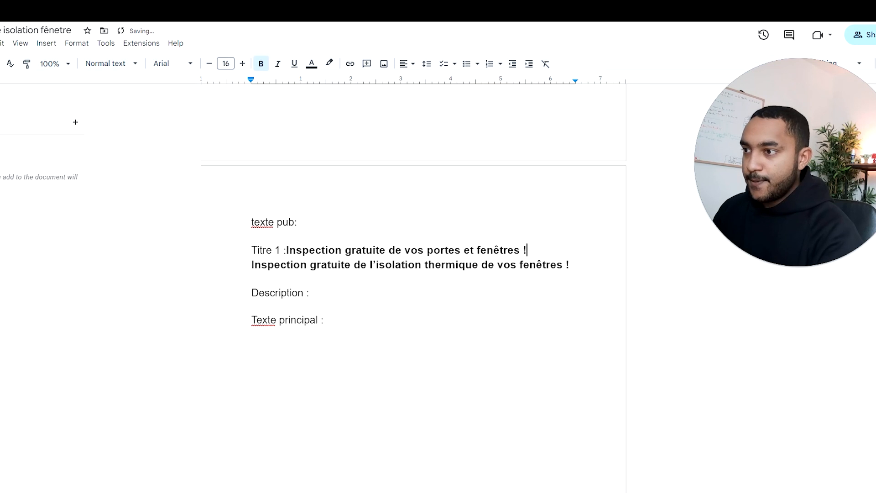
{"action": "key", "text": "Return"}
{"action": "key", "text": "Return"}
{"action": "type", "text": "Ttire "}
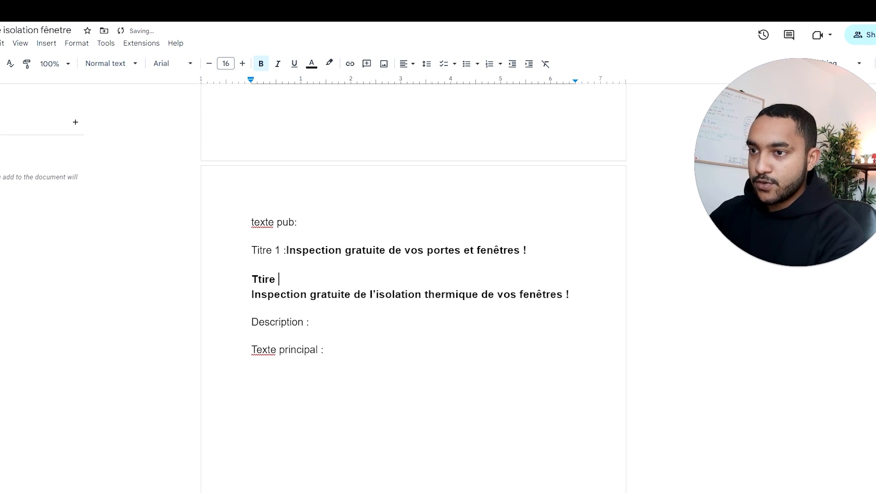
{"action": "type", "text": "2 :"}
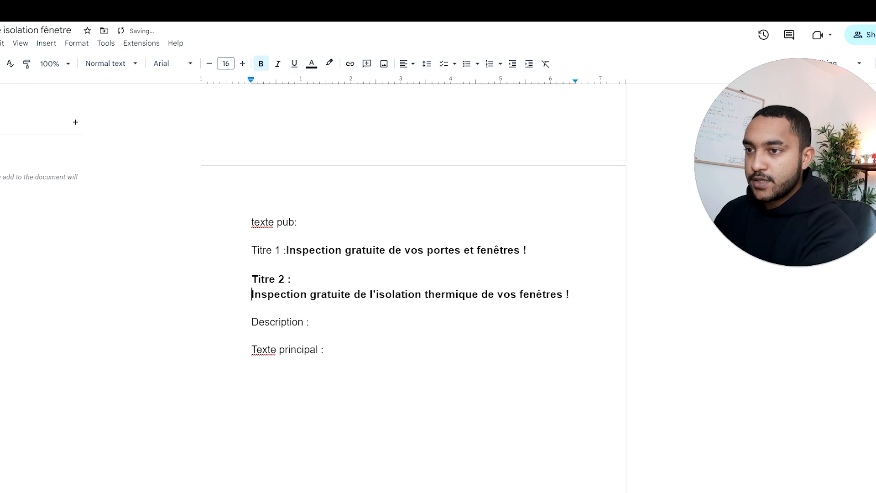
{"action": "key", "text": "BackSpace"}
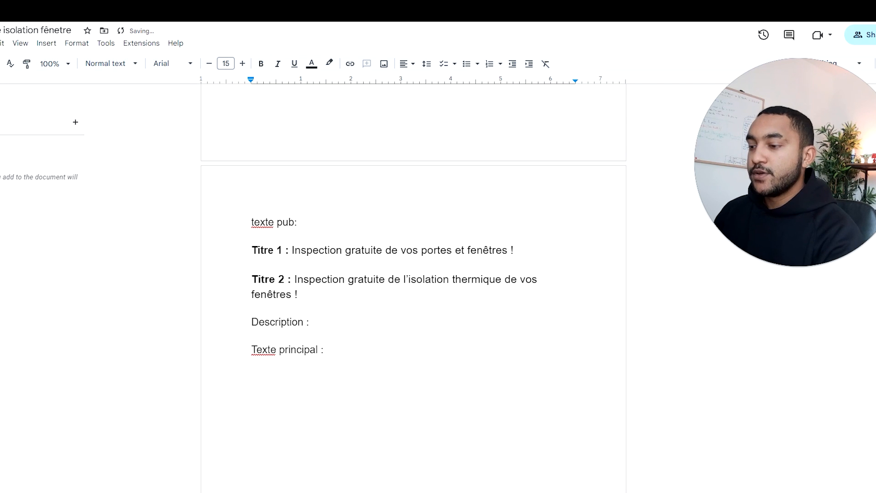
Step: Open an emoji copy-and-paste site in a new browser tab and search it for "wave"
{"action": "key", "text": "ctrl+t"}
{"action": "type", "text": "gpt"}
{"action": "key", "text": "Return"}
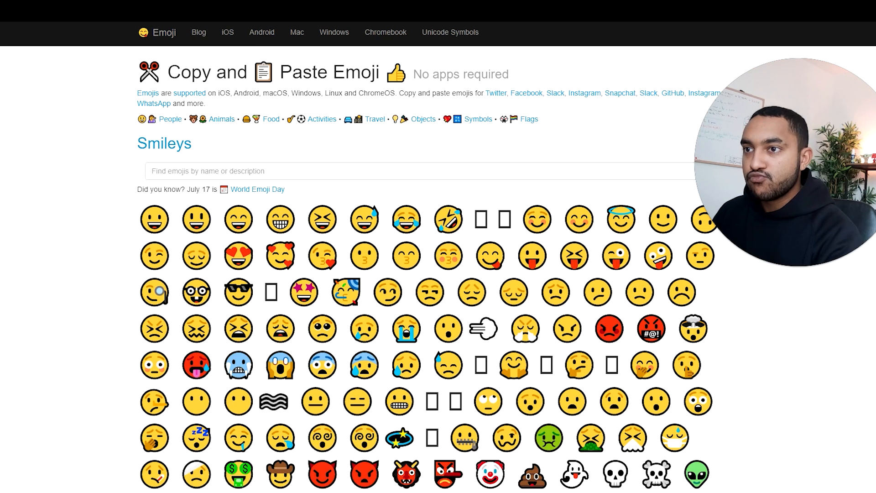
{"action": "left_click", "coordinate": [231, 172]}
{"action": "type", "text": "wave"}
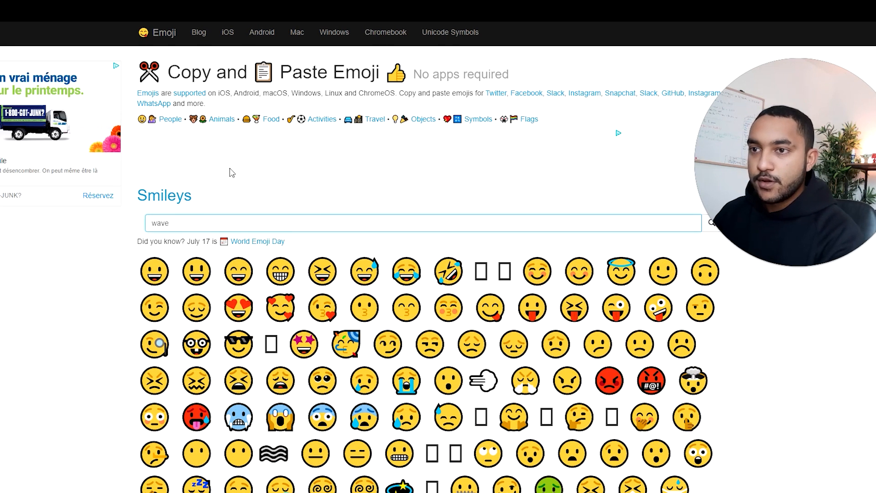
{"action": "key", "text": "Return"}
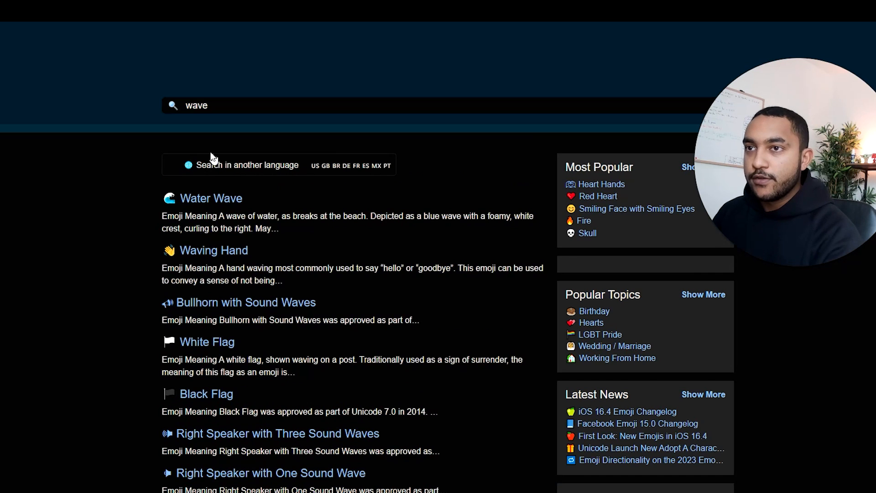
Step: Copy the Waving Hand emoji and add it at the end of both title lines in the Google Docs brief
{"action": "left_click", "coordinate": [214, 256]}
{"action": "left_click", "coordinate": [310, 310]}
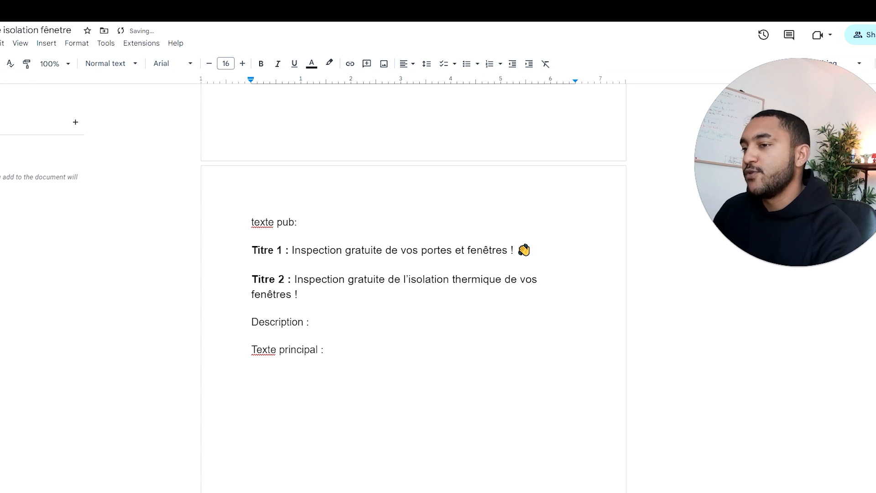
{"action": "left_click", "coordinate": [326, 294]}
{"action": "key", "text": "ctrl+v"}
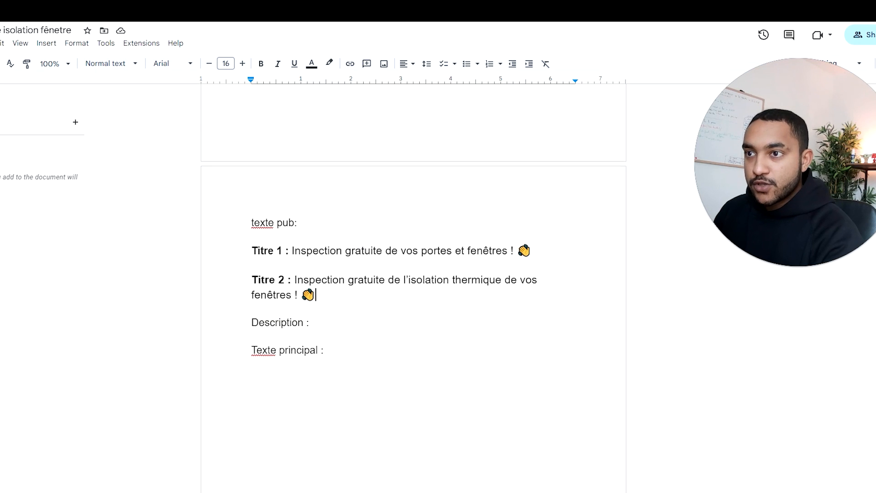
Step: Check the competitor ads, then write "Demandez votre inspection en envoyant votre formulaire dès maintenant !" after "Description :"
{"action": "scroll", "coordinate": [873, 368], "scroll_direction": "down", "scroll_amount": 10}
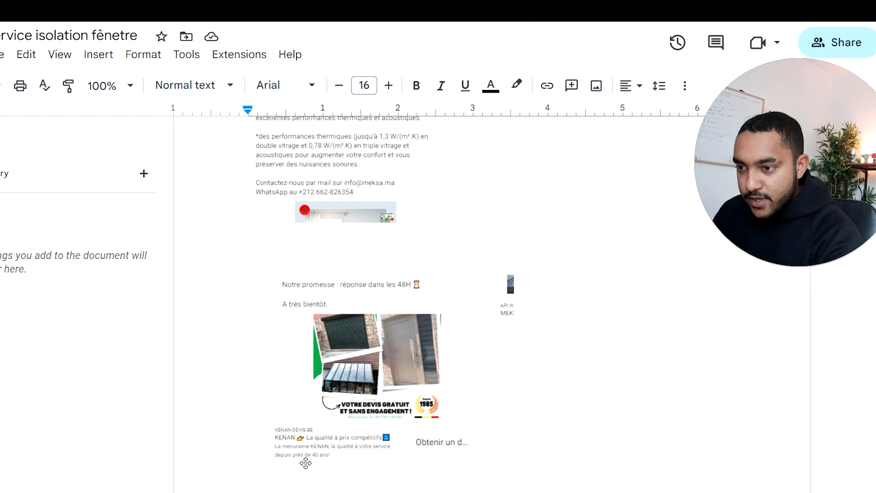
{"action": "scroll", "coordinate": [414, 283], "scroll_direction": "down", "scroll_amount": 7}
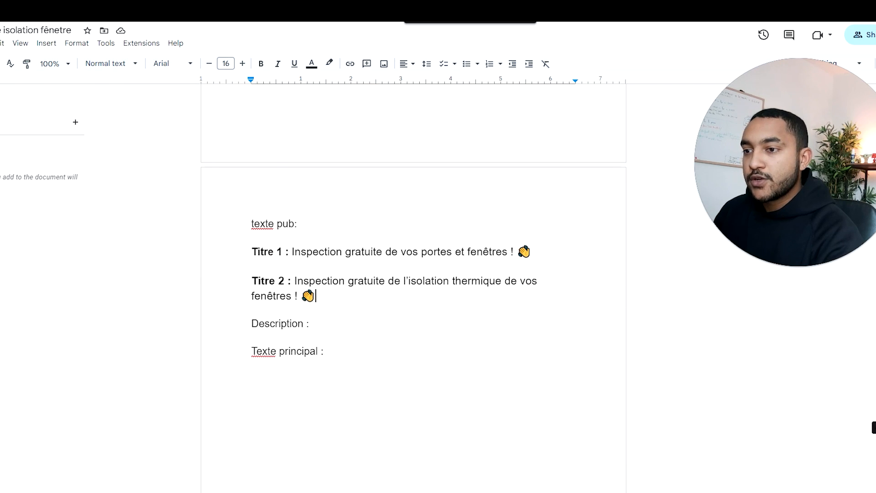
{"action": "key", "text": "Down"}
{"action": "key", "text": "Down"}
{"action": "key", "text": "Down"}
{"action": "key", "text": "Up"}
{"action": "key", "text": "End"}
{"action": "type", "text": "Deman"}
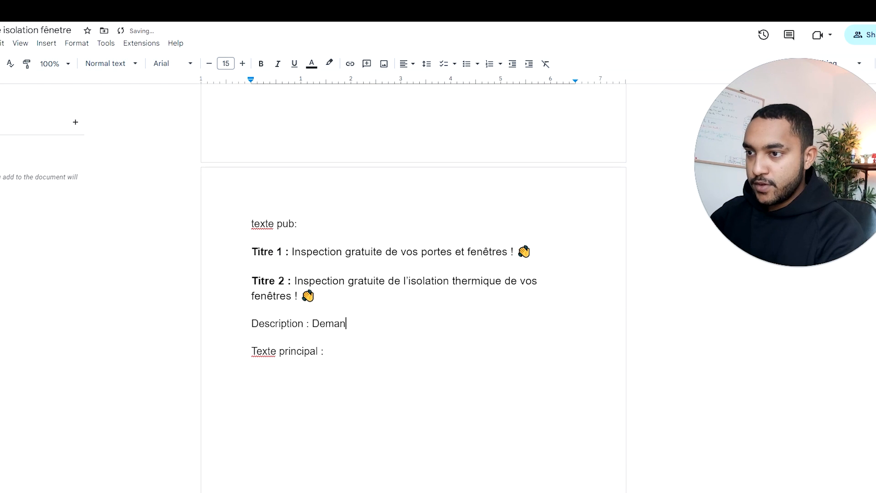
{"action": "type", "text": "dez v"}
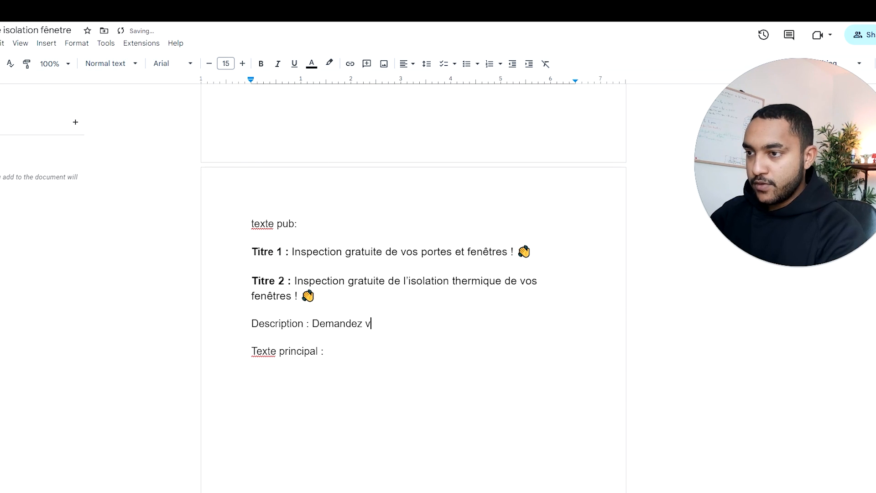
{"action": "type", "text": "otre inspectio"}
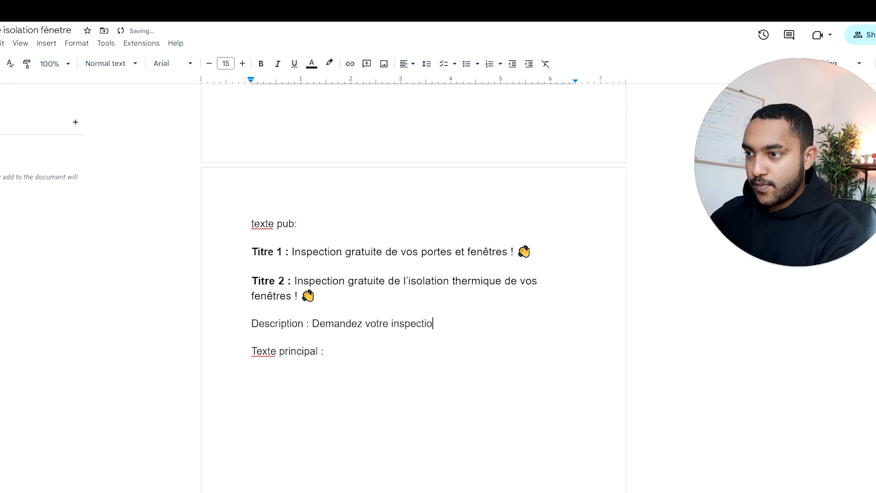
{"action": "type", "text": "n en "}
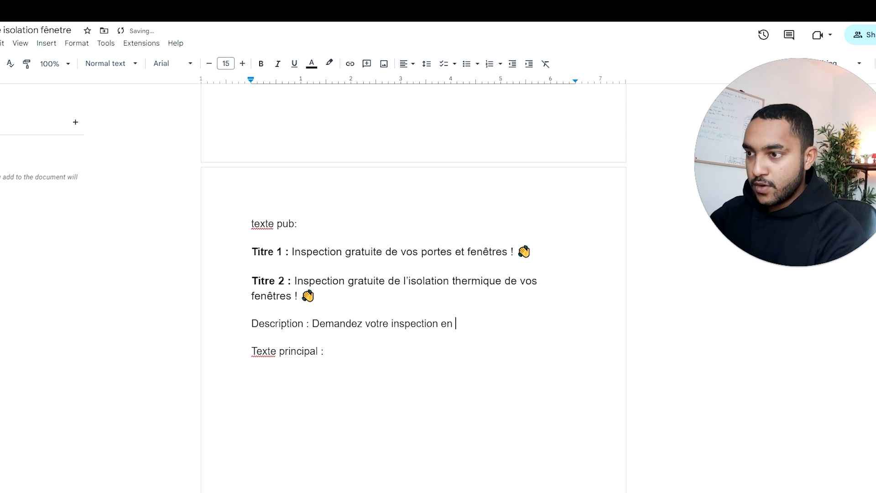
{"action": "type", "text": "envoyant vot"}
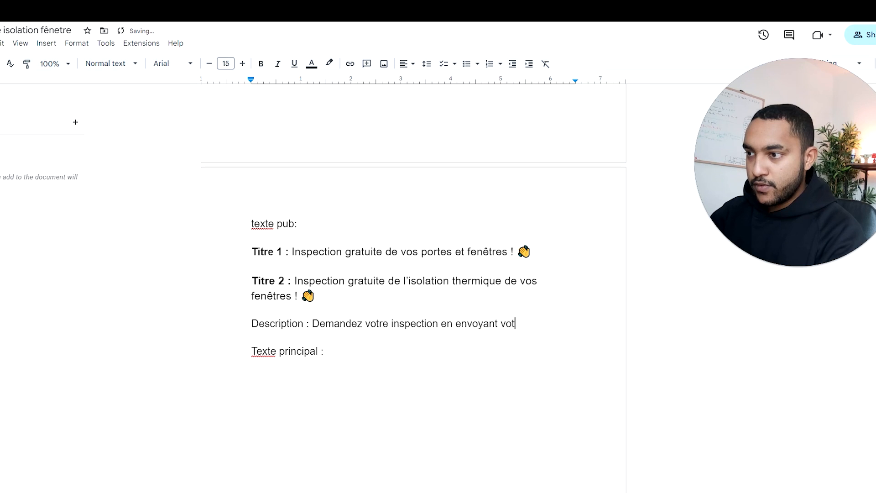
{"action": "type", "text": "re formulaire dés maintenant !"}
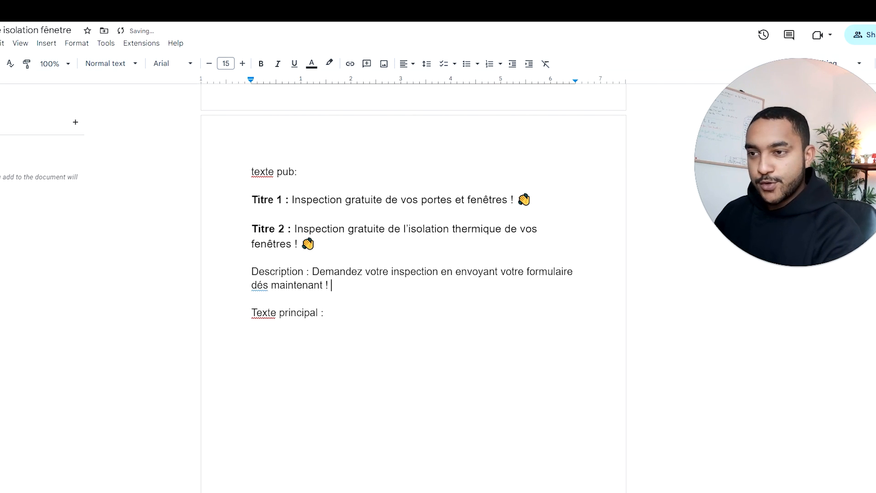
{"action": "left_click", "coordinate": [258, 286]}
Step: Make the "Description :" label bold
{"action": "left_click", "coordinate": [263, 271]}
{"action": "left_click_drag", "start_coordinate": [310, 272], "coordinate": [251, 272]}
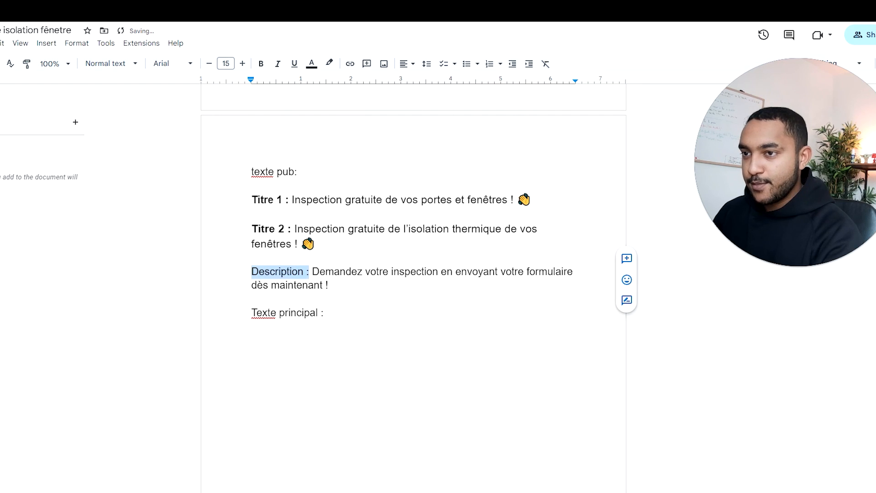
{"action": "left_click", "coordinate": [261, 63]}
Step: Add a "#1" heading below "Texte principal :", separated by a blank line and followed by a new line
{"action": "left_click", "coordinate": [324, 312]}
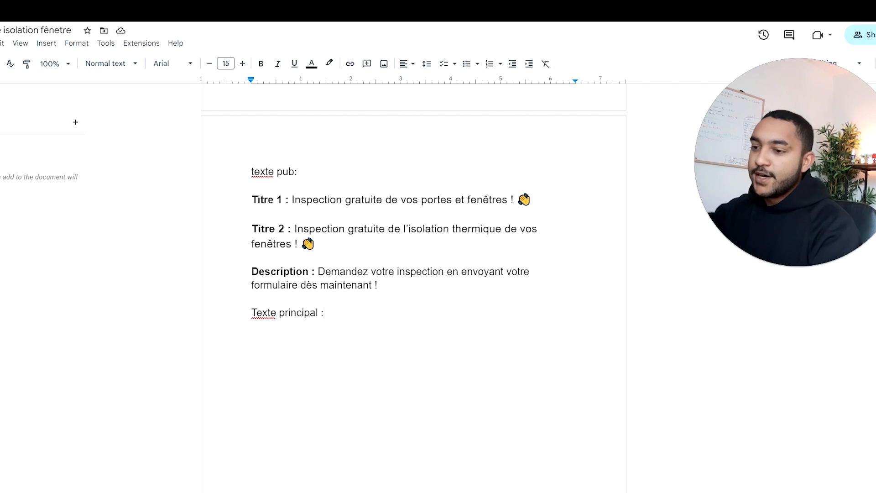
{"action": "key", "text": "Return"}
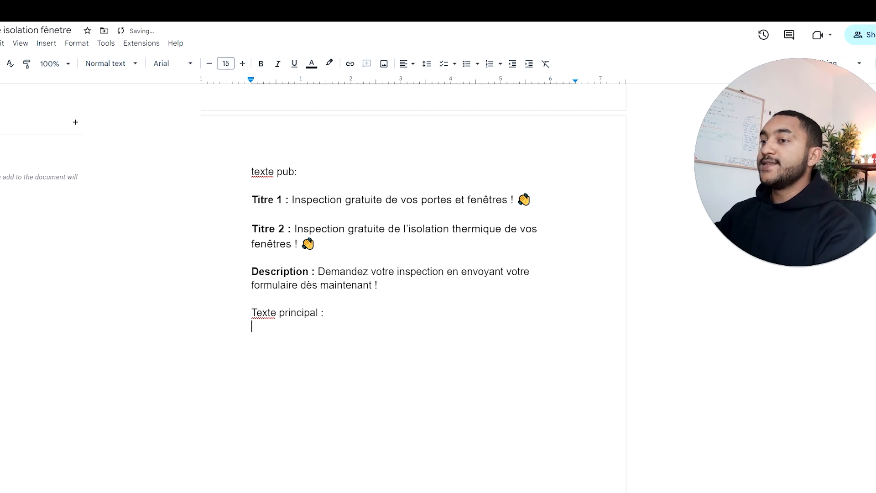
{"action": "scroll", "coordinate": [281, 275], "scroll_direction": "up", "scroll_amount": 15}
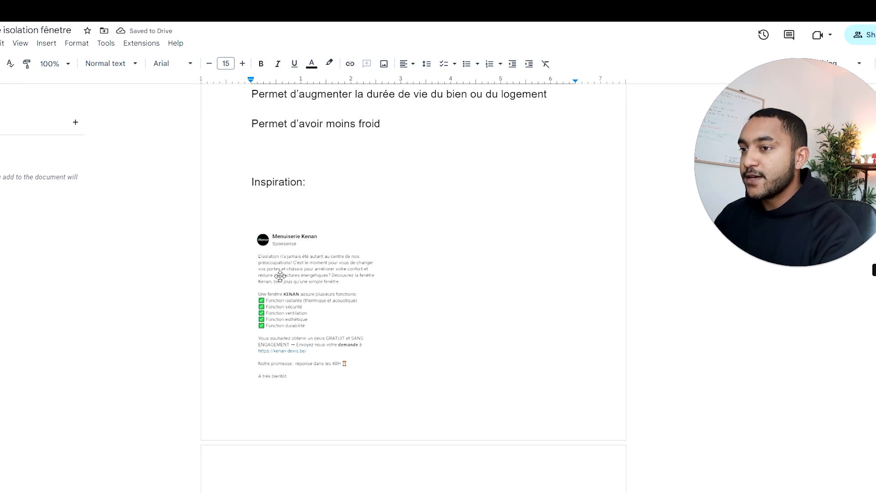
{"action": "scroll", "coordinate": [281, 276], "scroll_direction": "down", "scroll_amount": 15}
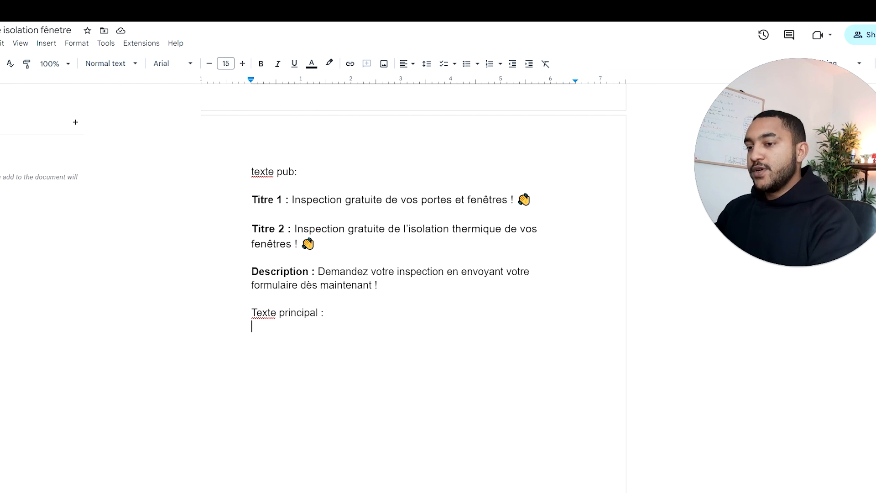
{"action": "key", "text": "Return"}
{"action": "type", "text": "#1"}
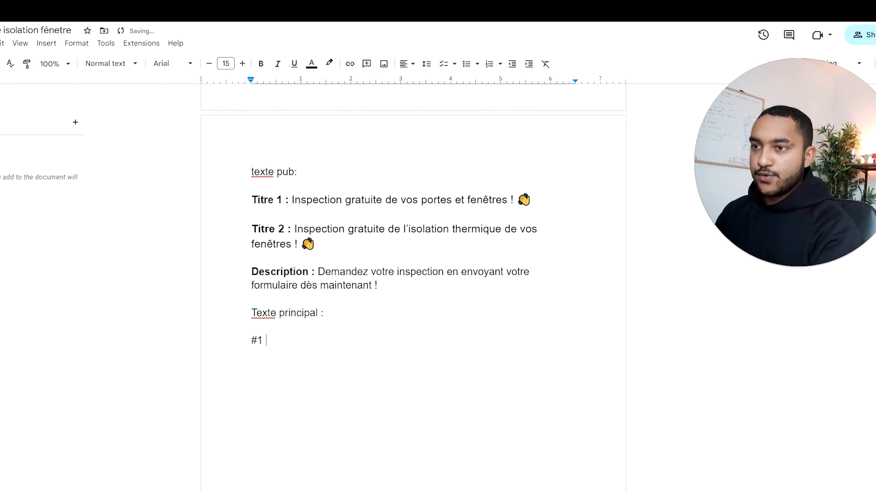
{"action": "key", "text": "Return"}
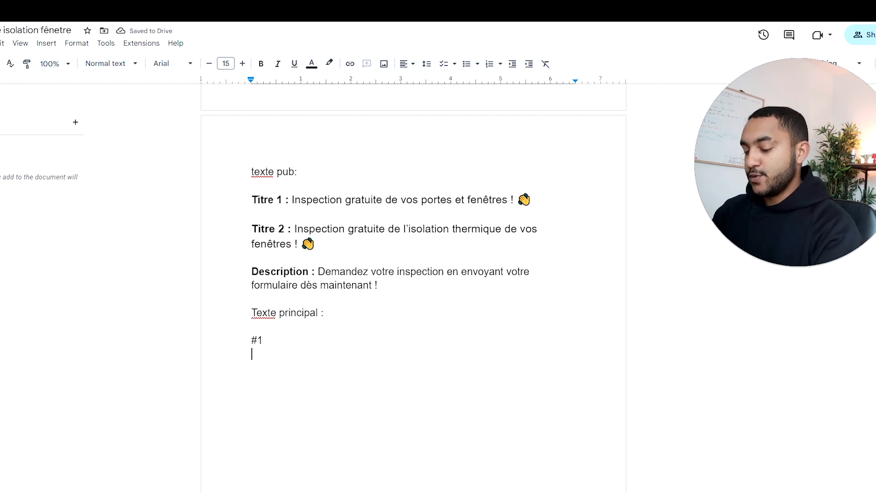
Step: Write "Comment réduire votre facture de chauffage" as the opening line below "#1"
{"action": "type", "text": "Comment réd"}
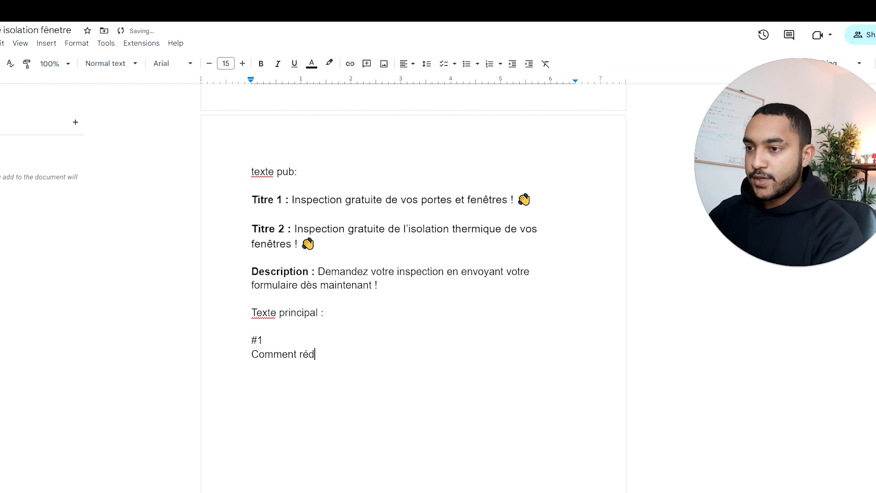
{"action": "type", "text": "uire votre"}
{"action": "key", "text": "Tab"}
{"action": "type", "text": "de"}
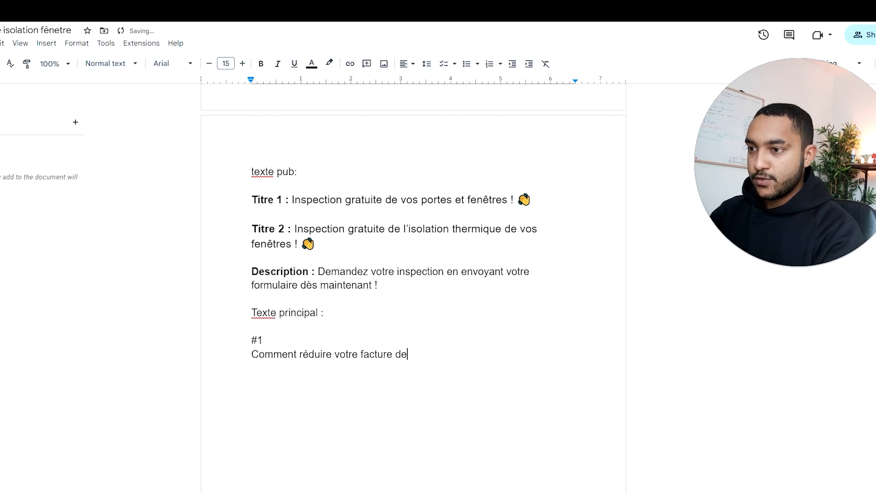
{"action": "type", "text": " chauffage"}
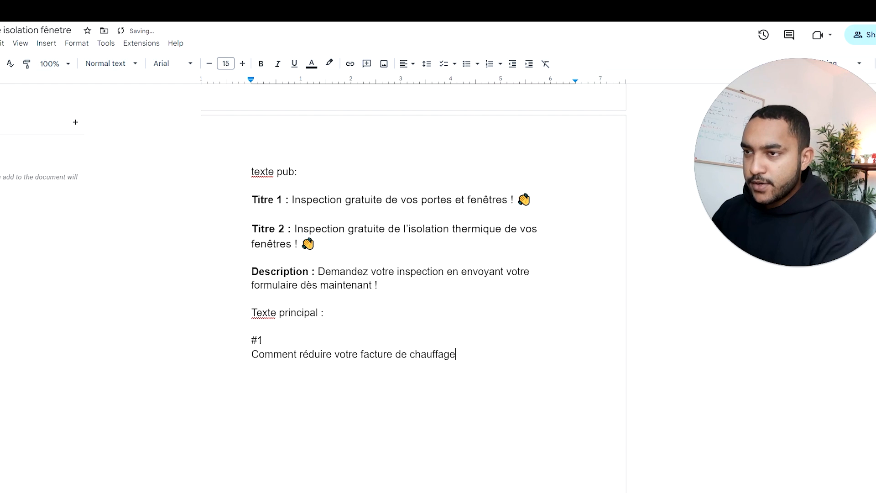
{"action": "scroll", "coordinate": [413, 288], "scroll_direction": "up", "scroll_amount": 20}
{"action": "scroll", "coordinate": [413, 287], "scroll_direction": "up", "scroll_amount": 3}
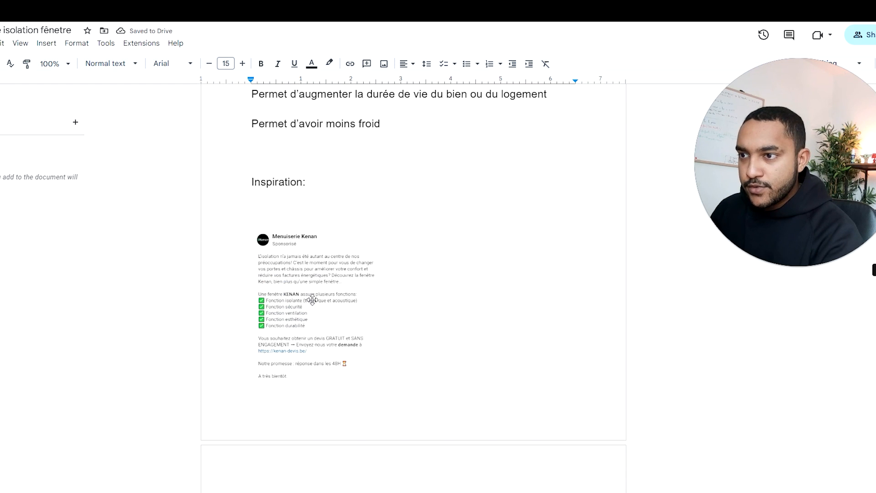
{"action": "scroll", "coordinate": [414, 288], "scroll_direction": "down", "scroll_amount": 10}
{"action": "scroll", "coordinate": [414, 287], "scroll_direction": "down", "scroll_amount": 8}
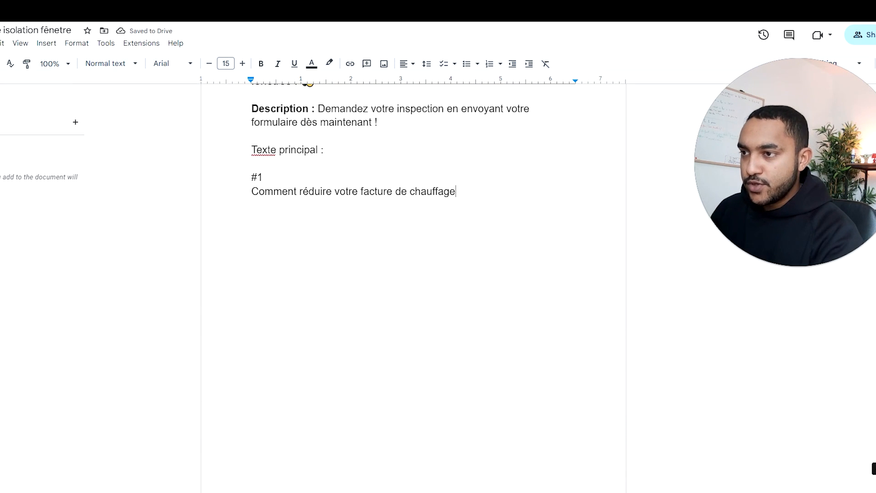
Step: Reword the opening line below "#1" to "Comment réduire votre facture énergétique cette année?" and leave a blank line after it
{"action": "scroll", "coordinate": [414, 288], "scroll_direction": "up", "scroll_amount": 3}
{"action": "left_click_drag", "start_coordinate": [396, 347], "coordinate": [456, 347]}
{"action": "key", "text": "BackSpace"}
{"action": "type", "text": "énergétique"}
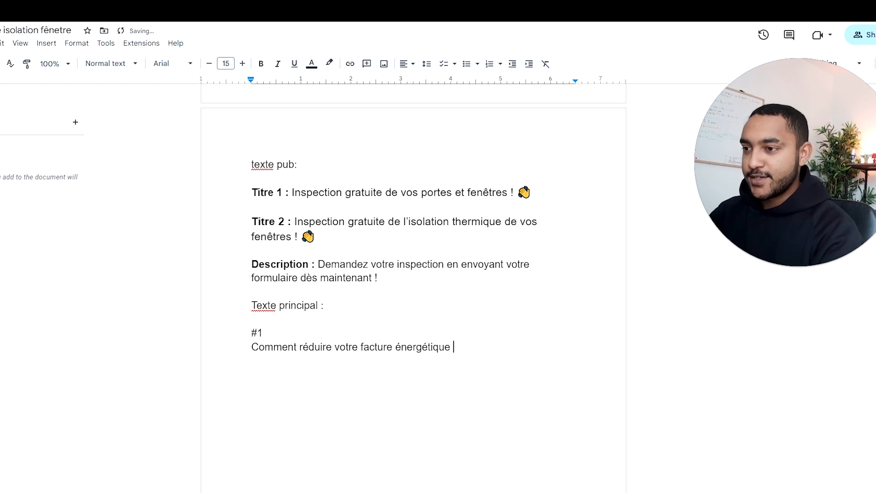
{"action": "type", "text": " cette"}
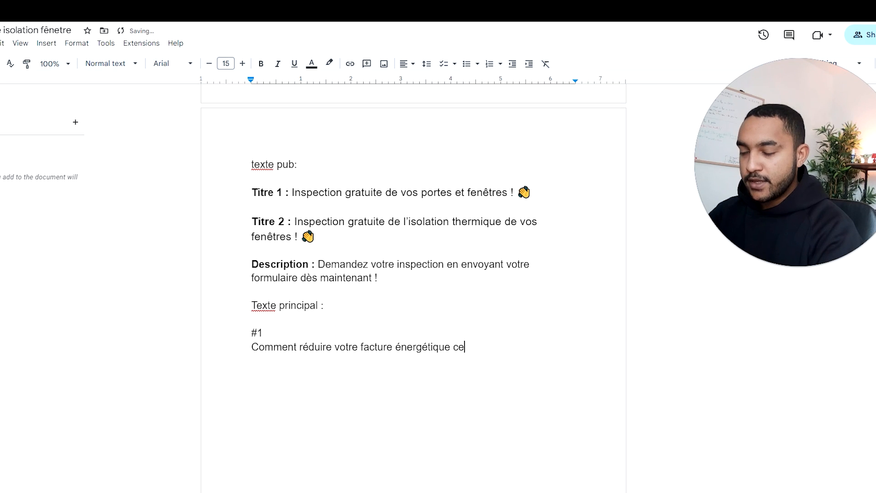
{"action": "key", "text": "Tab"}
{"action": "type", "text": "?"}
{"action": "key", "text": "Return"}
{"action": "key", "text": "Return"}
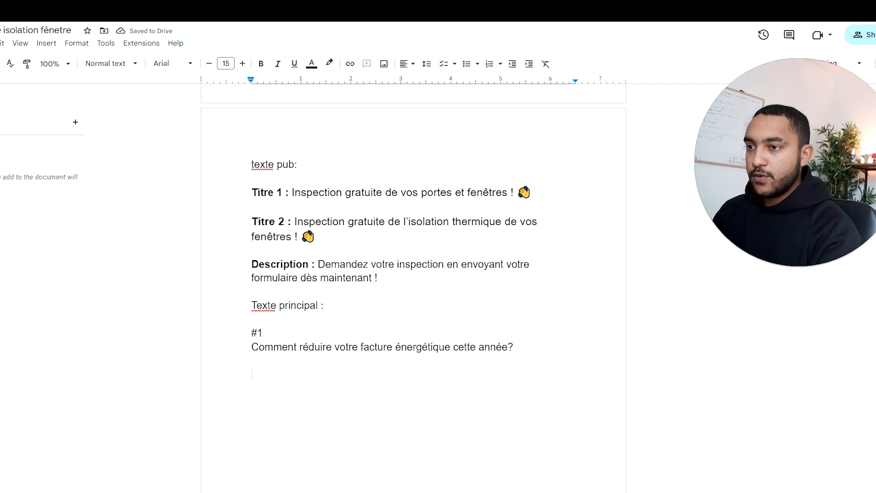
Step: Make the "Texte principal :" label bold and return to the empty lines below the opening question
{"action": "left_click_drag", "start_coordinate": [325, 306], "coordinate": [251, 306]}
{"action": "left_click", "coordinate": [260, 64]}
{"action": "left_click", "coordinate": [252, 360]}
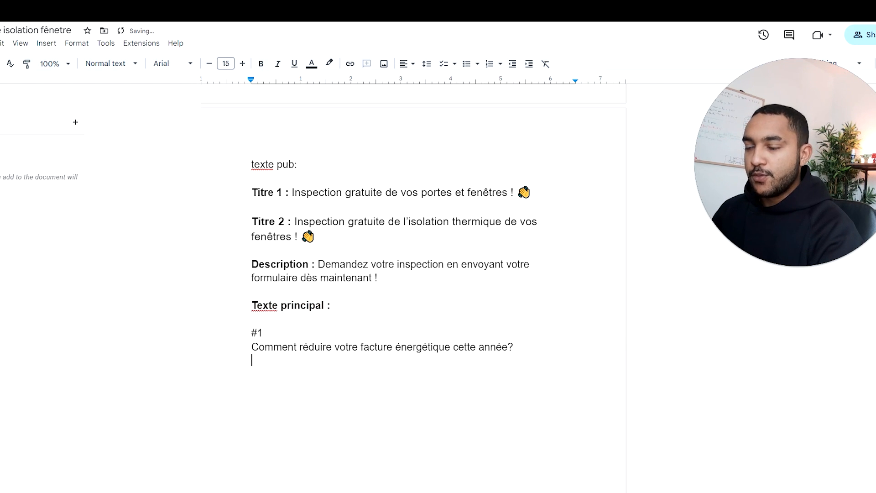
Step: Review the Menuiserie Kenan and MEKSA competitor ads in the "Inspiration:" section for ideas for the main text
{"action": "scroll", "coordinate": [281, 320], "scroll_direction": "down", "scroll_amount": 15}
{"action": "scroll", "coordinate": [280, 319], "scroll_direction": "up", "scroll_amount": 5}
{"action": "scroll", "coordinate": [281, 297], "scroll_direction": "up", "scroll_amount": 4}
{"action": "scroll", "coordinate": [319, 256], "scroll_direction": "down", "scroll_amount": 7}
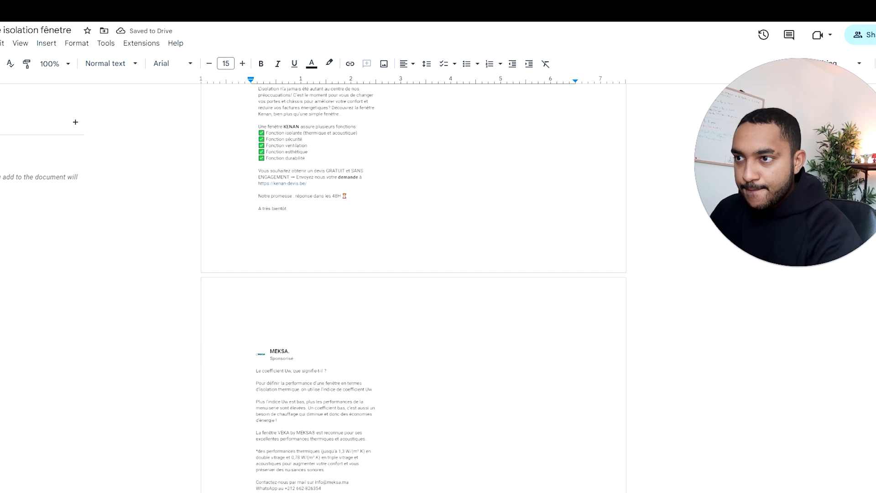
{"action": "scroll", "coordinate": [313, 254], "scroll_direction": "up", "scroll_amount": 10}
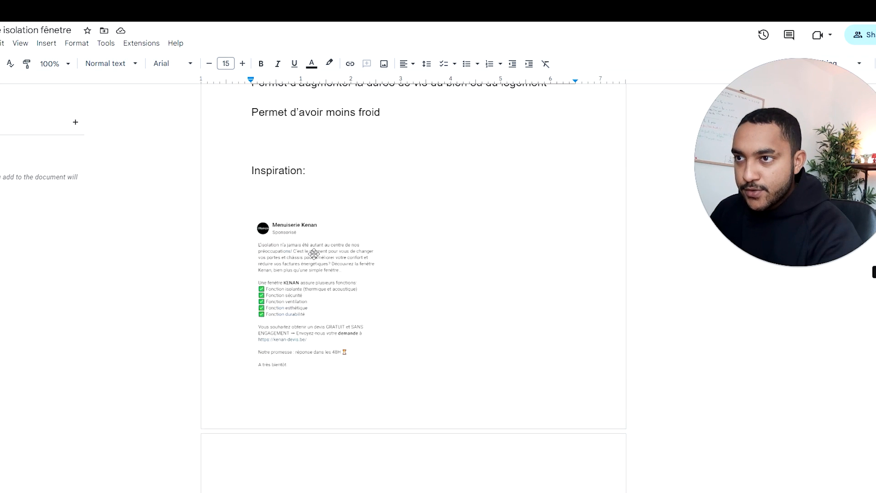
{"action": "scroll", "coordinate": [309, 232], "scroll_direction": "down", "scroll_amount": 7}
{"action": "scroll", "coordinate": [309, 233], "scroll_direction": "up", "scroll_amount": 1}
{"action": "scroll", "coordinate": [309, 233], "scroll_direction": "down", "scroll_amount": 15}
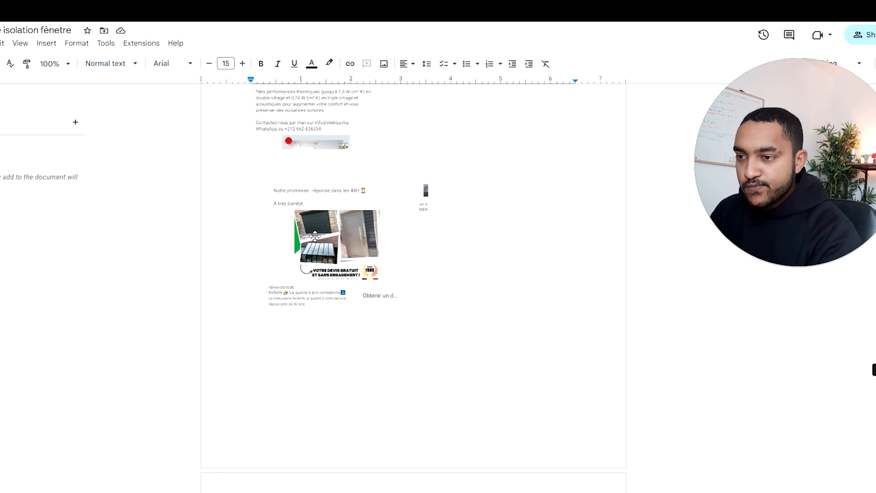
{"action": "scroll", "coordinate": [309, 233], "scroll_direction": "down", "scroll_amount": 2}
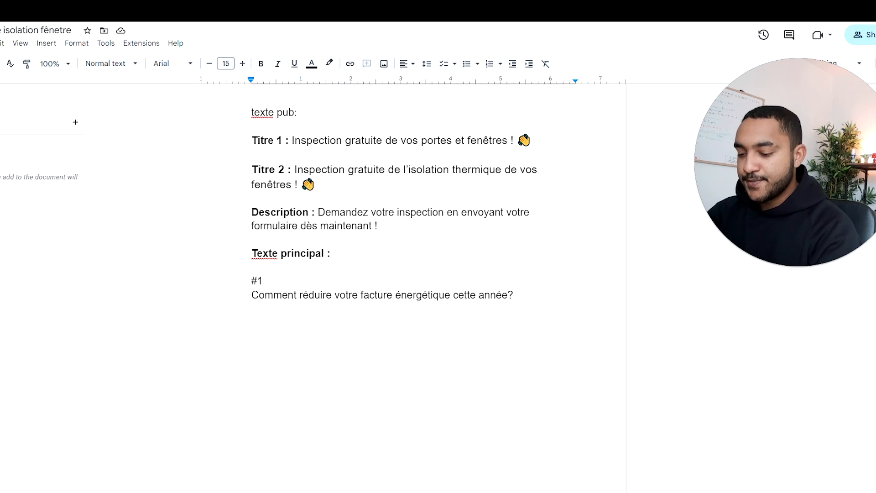
Step: Begin a paragraph below the opening question with "Une grande partie des dépenses des foyers en France"
{"action": "type", "text": "Une grande par"}
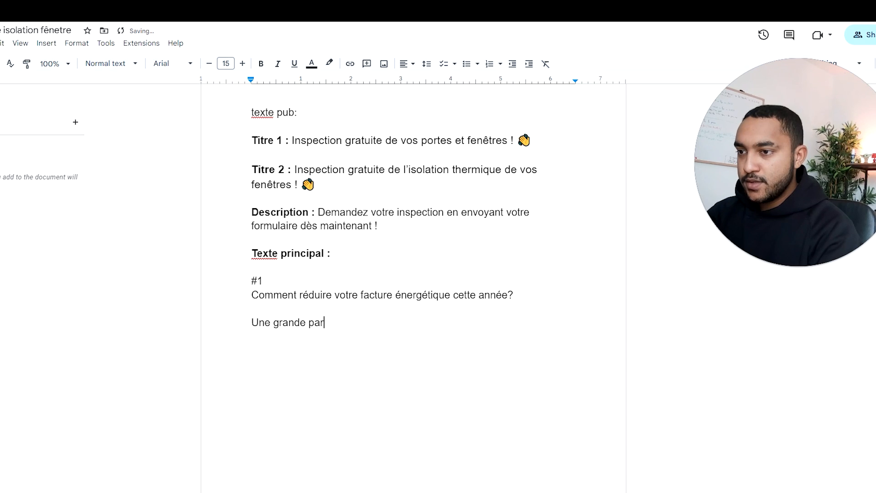
{"action": "type", "text": "ti"}
{"action": "key", "text": "BackSpace"}
{"action": "type", "text": "tie des depe"}
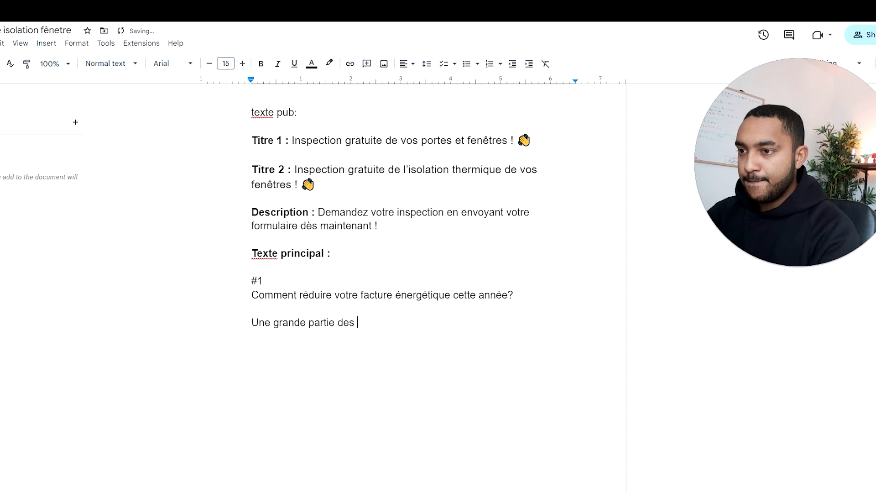
{"action": "key", "text": "BackSpace"}
{"action": "key", "text": "BackSpace"}
{"action": "type", "text": "épens"}
{"action": "key", "text": "BackSpace"}
{"action": "key", "text": "BackSpace"}
{"action": "key", "text": "BackSpace"}
{"action": "key", "text": "BackSpace"}
{"action": "key", "text": "BackSpace"}
{"action": "key", "text": "BackSpace"}
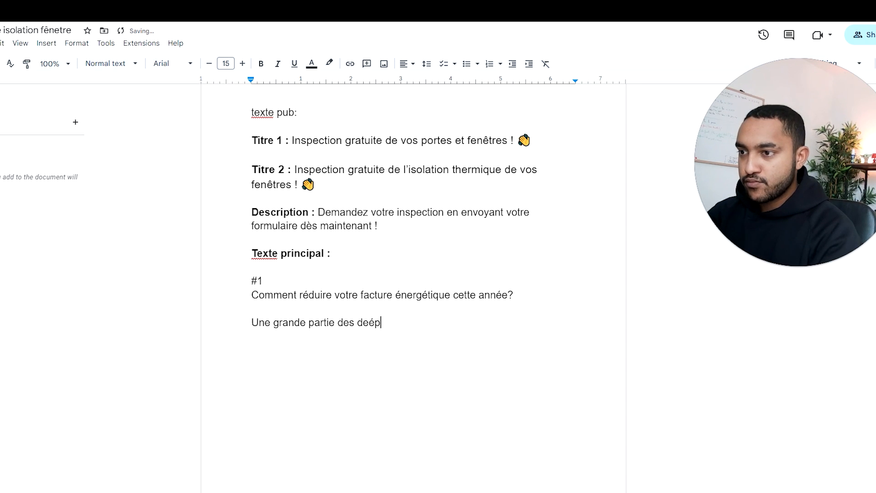
{"action": "type", "text": "épenses des f"}
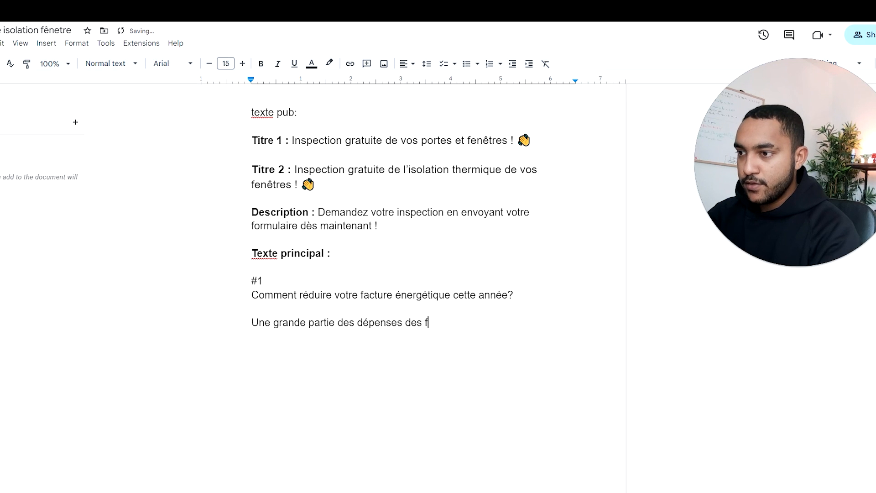
{"action": "type", "text": "oyers en "}
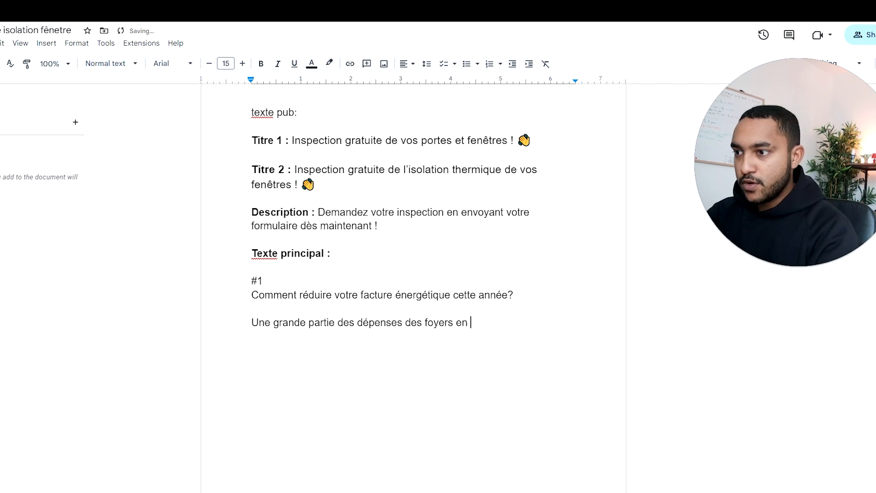
{"action": "type", "text": "France son ta"}
Step: Complete the sentence with "sont causé par un problème d'isolation thermique." and leave a blank line after it
{"action": "key", "text": "BackSpace"}
{"action": "type", "text": "causé"}
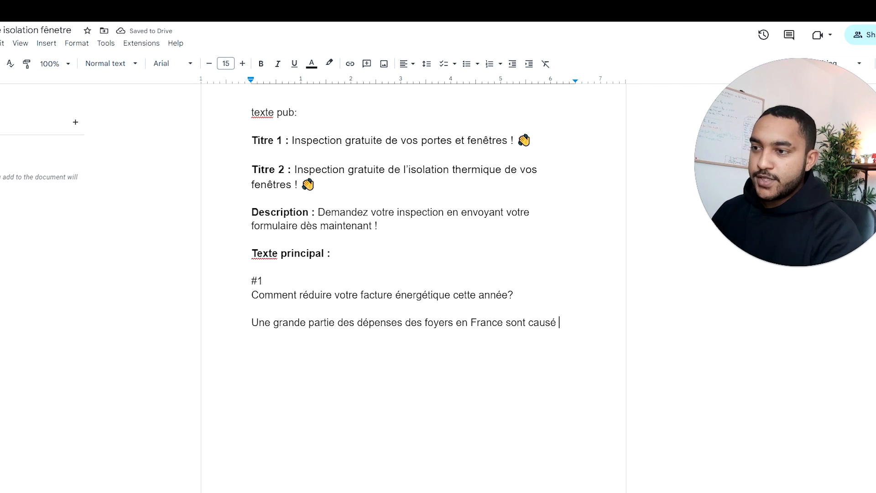
{"action": "scroll", "coordinate": [413, 288], "scroll_direction": "down", "scroll_amount": 1}
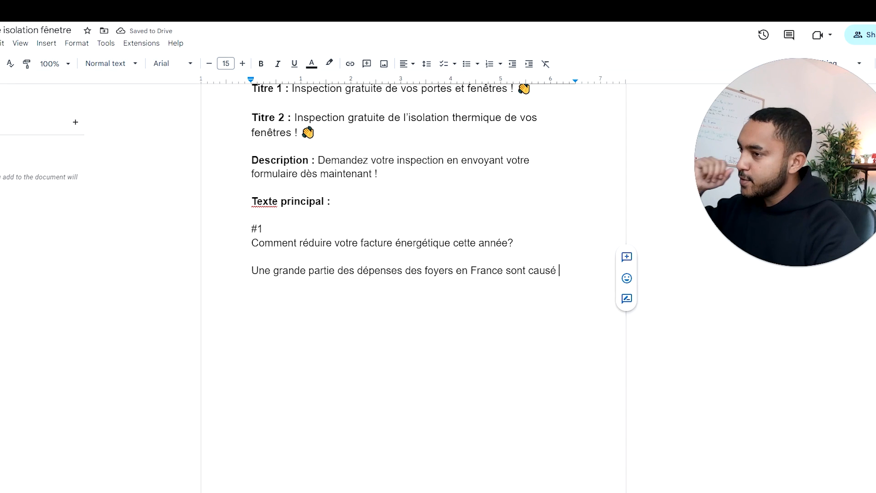
{"action": "type", "text": "é par un t"}
{"action": "key", "text": "BackSpace"}
{"action": "type", "text": "problème "}
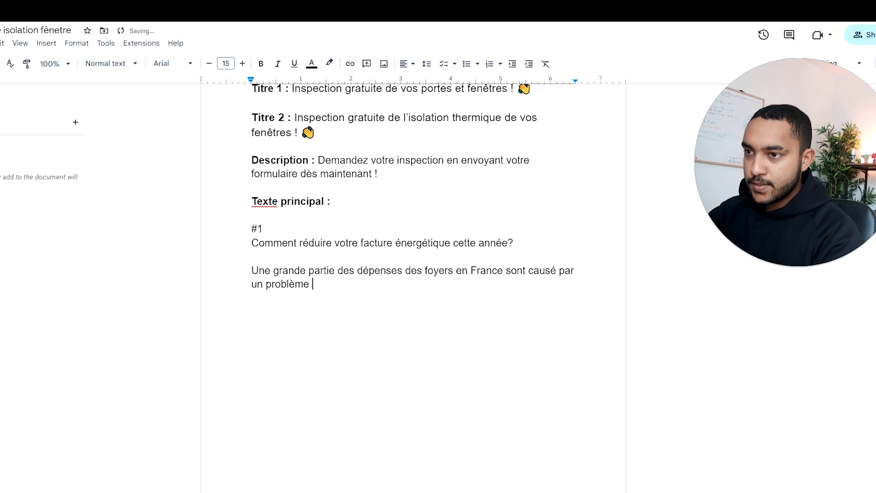
{"action": "type", "text": "d'isolation ther"}
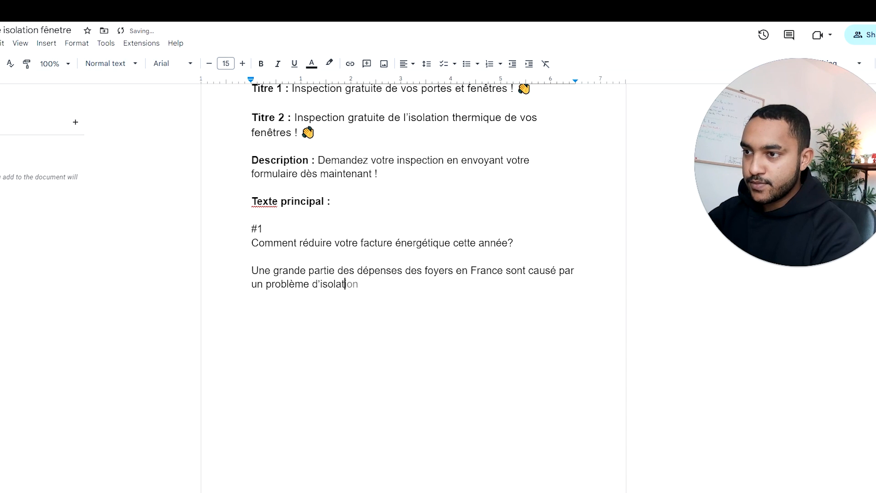
{"action": "key", "text": "Tab"}
{"action": "type", "text": "."}
{"action": "key", "text": "Return"}
{"action": "key", "text": "Return"}
Step: Begin the following paragraph with "En effet, si le logement est mal isolé il faut le chauffer plus longtemps"
{"action": "type", "text": "En effe"}
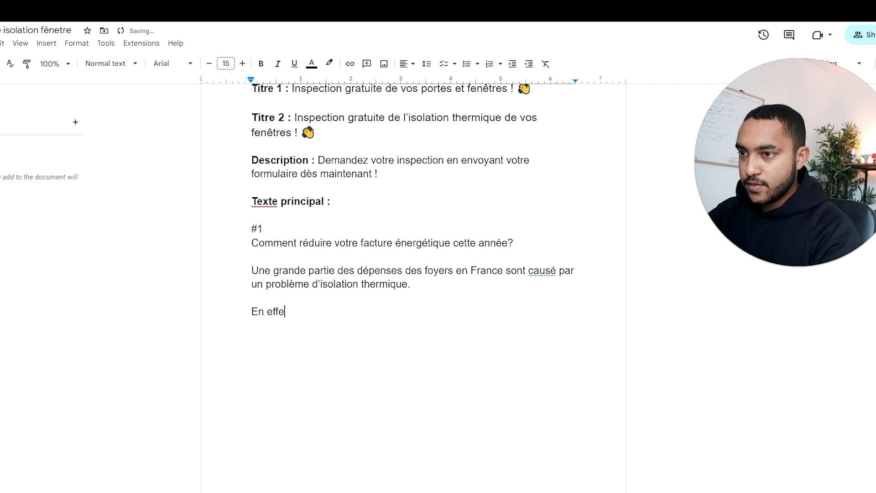
{"action": "type", "text": "t, si le logement est mal isolé ul"}
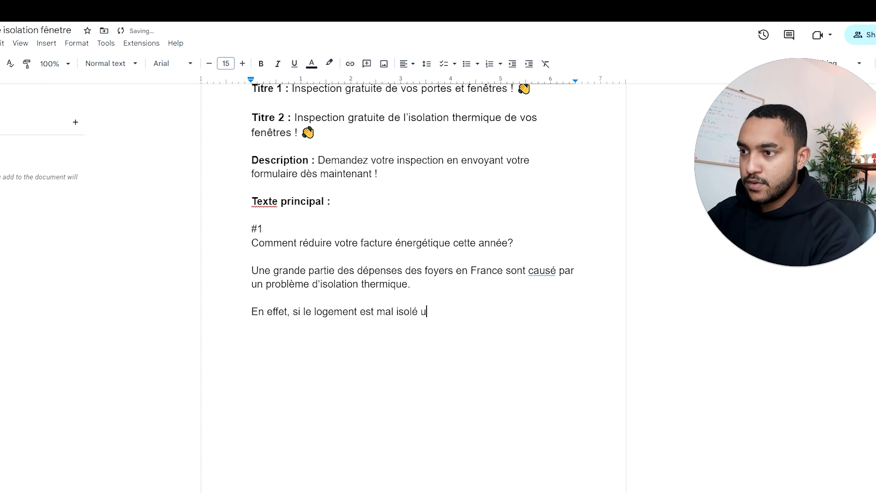
{"action": "key", "text": "BackSpace"}
{"action": "type", "text": "il faut le cha"}
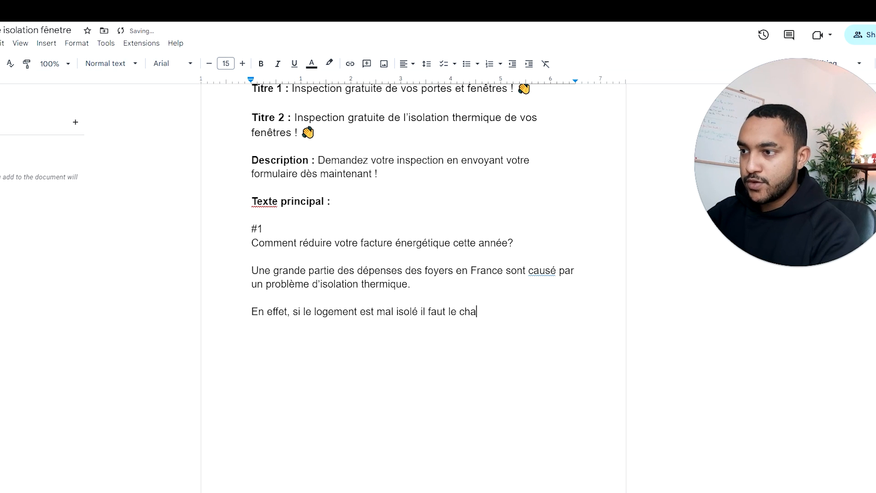
{"action": "type", "text": "uffer"}
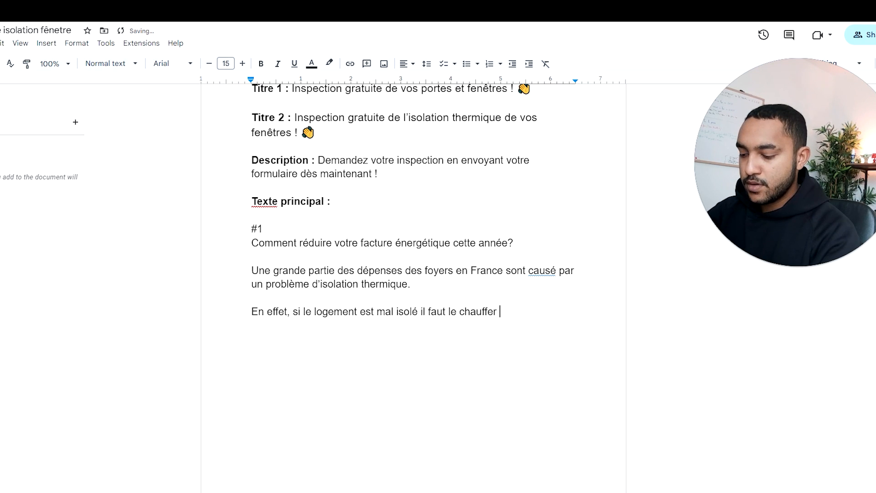
{"action": "type", "text": "plus l"}
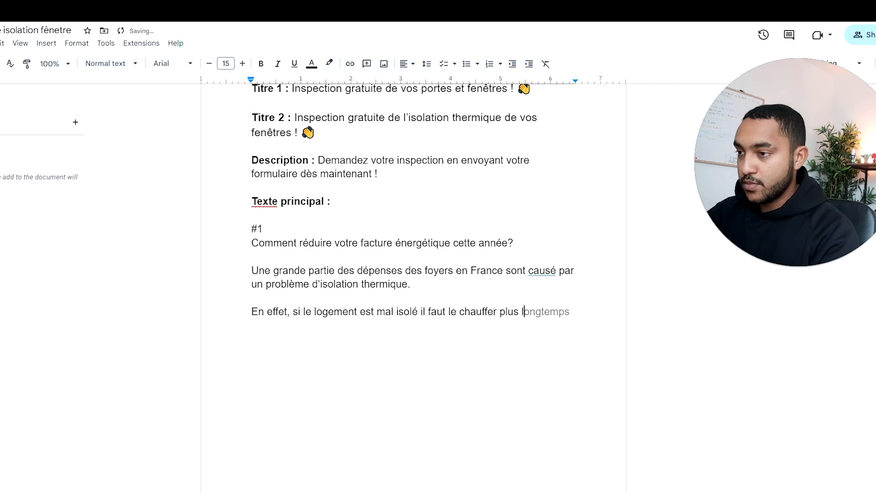
{"action": "type", "text": "ongtemps et parce"}
Step: Finish the "En effet" sentence with "et par conséquent, votre augmente." and leave a blank line after it
{"action": "key", "text": "BackSpace"}
{"action": "key", "text": "BackSpace"}
{"action": "type", "text": "conséquent"}
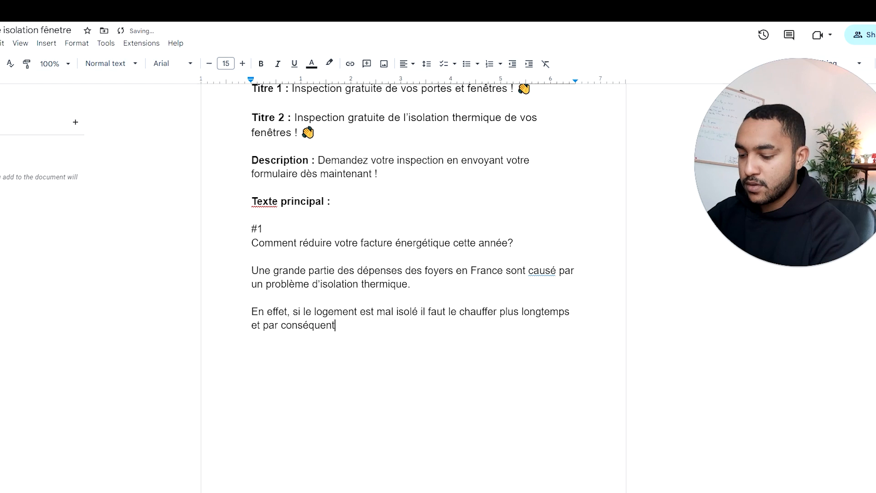
{"action": "type", "text": ", votre "}
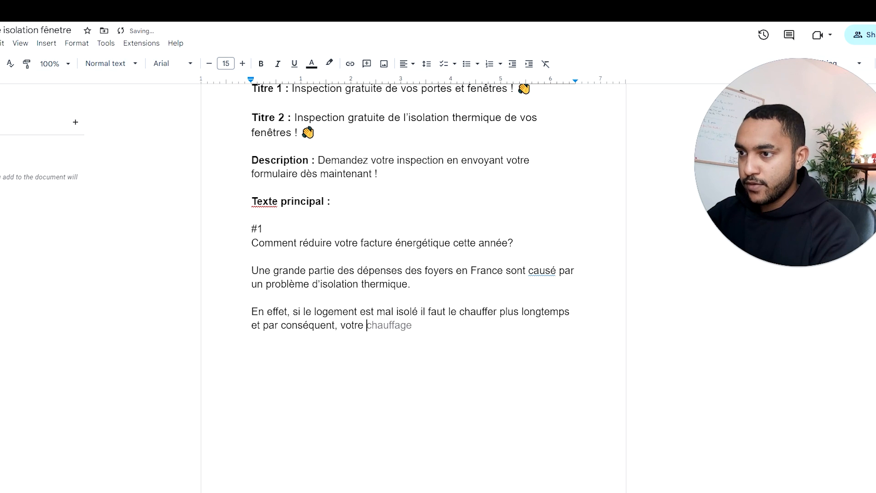
{"action": "type", "text": "augmente."}
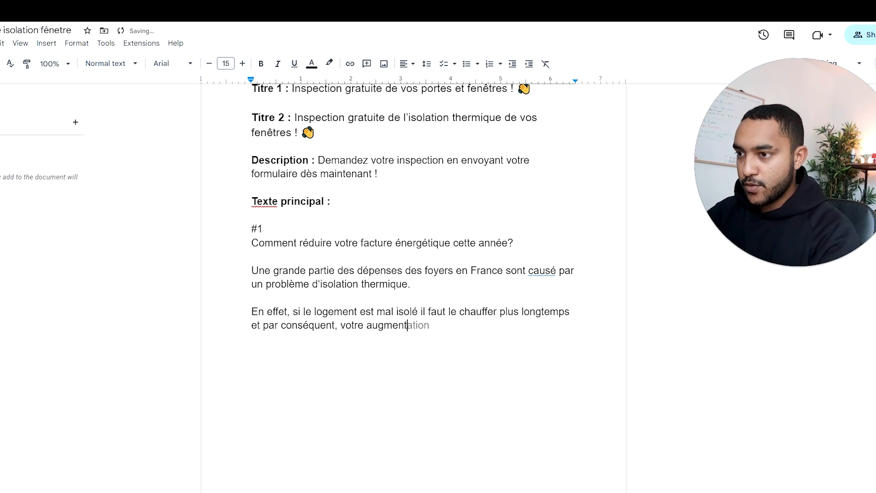
{"action": "key", "text": "Return"}
{"action": "key", "text": "Return"}
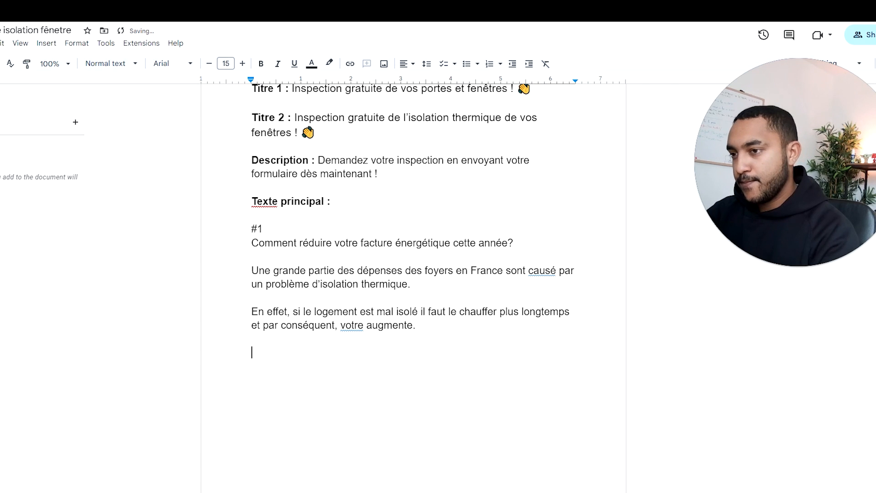
Step: Write the question "Mais comment savoir si votre appartement / maison est correctement isolé?" as a new paragraph
{"action": "type", "text": "Mais comm"}
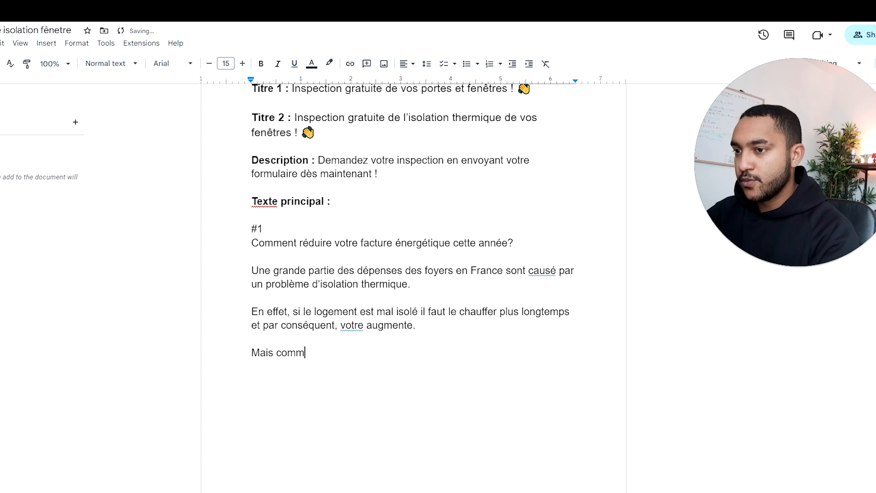
{"action": "type", "text": "ent savoir s "}
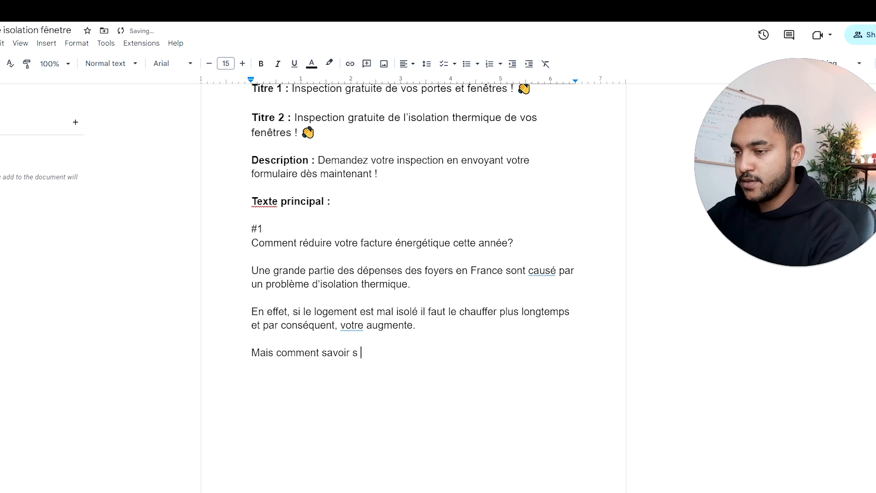
{"action": "type", "text": "i votre logem"}
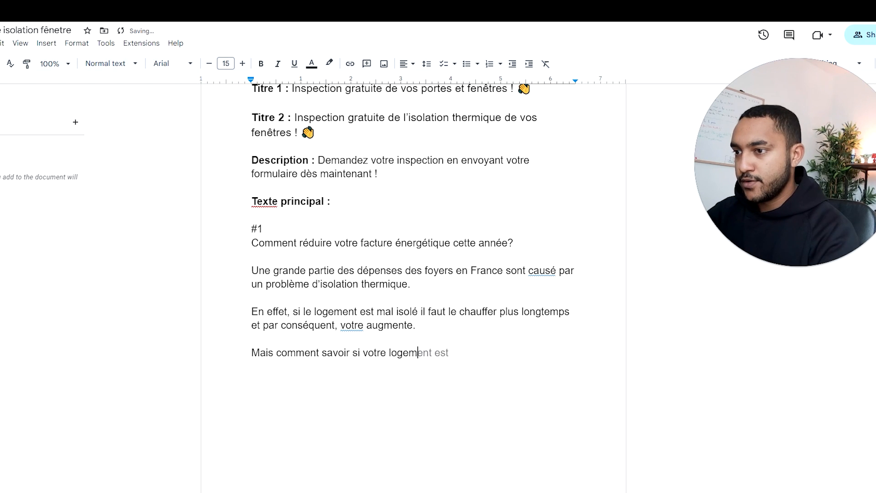
{"action": "type", "text": "ent est"}
{"action": "key", "text": "BackSpace"}
{"action": "key", "text": "BackSpace"}
{"action": "key", "text": "BackSpace"}
{"action": "key", "text": "BackSpace"}
{"action": "key", "text": "BackSpace"}
{"action": "key", "text": "BackSpace"}
{"action": "key", "text": "BackSpace"}
{"action": "key", "text": "BackSpace"}
{"action": "key", "text": "BackSpace"}
{"action": "key", "text": "BackSpace"}
{"action": "key", "text": "BackSpace"}
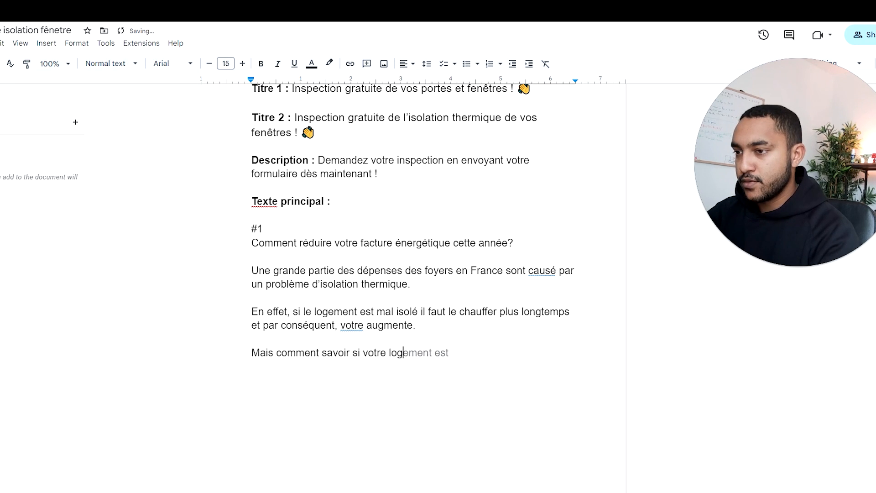
{"action": "key", "text": "BackSpace"}
{"action": "type", "text": "appar"}
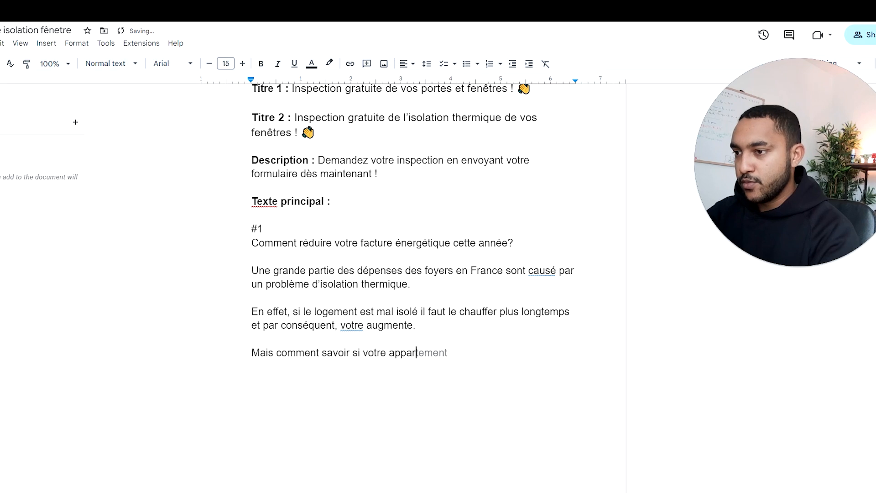
{"action": "type", "text": "tement / maison "}
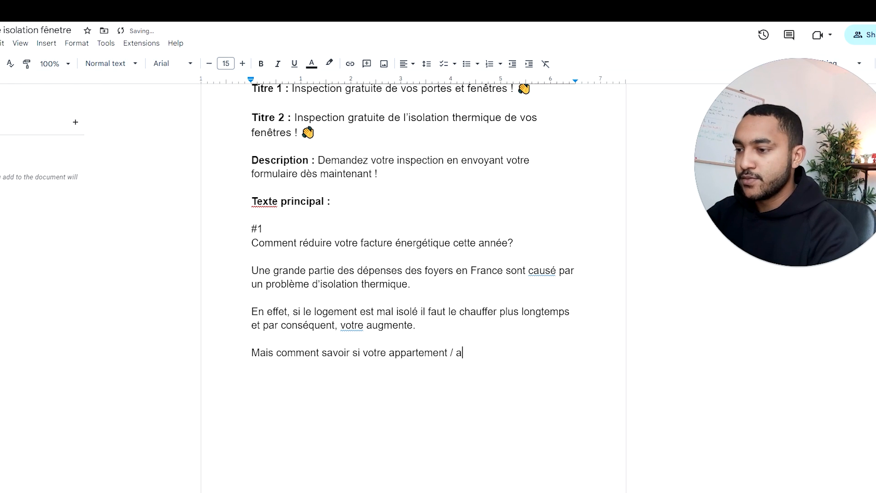
{"action": "type", "text": "est "}
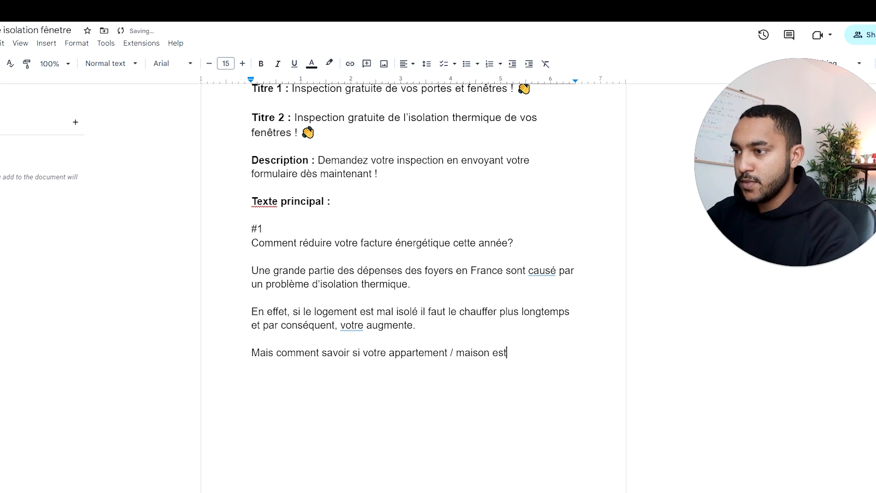
{"action": "type", "text": "correctement "}
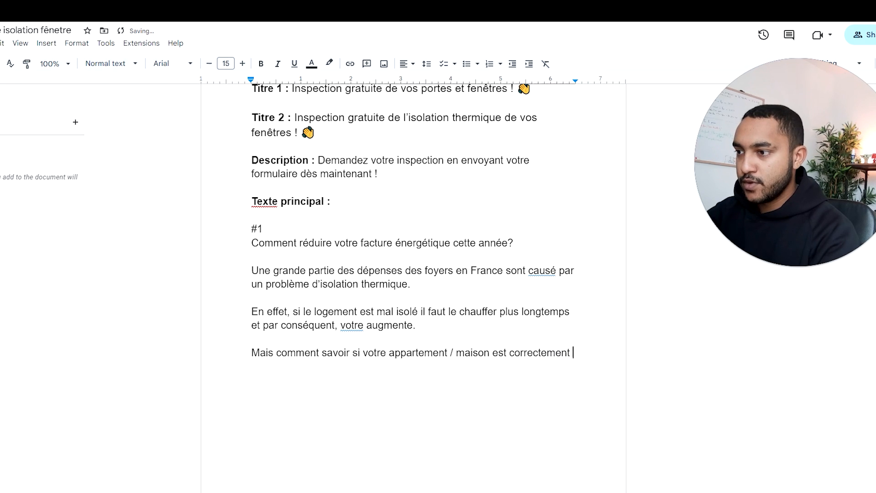
{"action": "type", "text": "isolé?"}
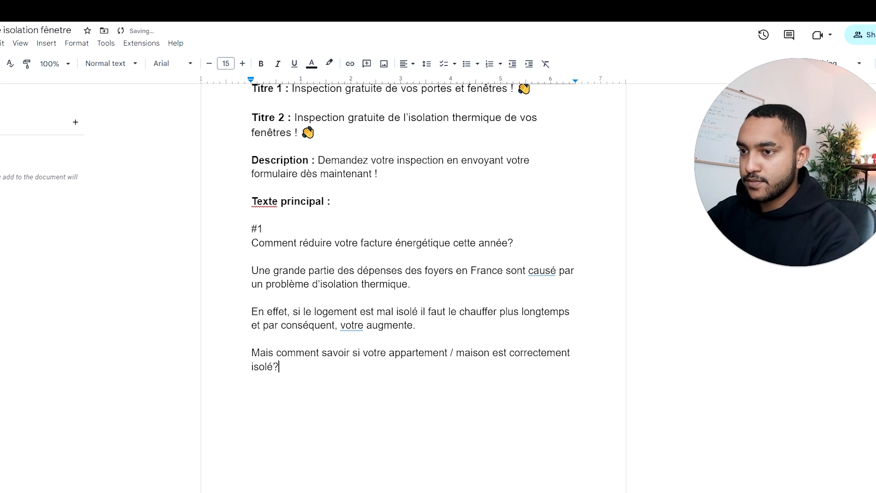
Step: Start a new paragraph below the isolation question with "Pour cela nous offrons une inspection gratuite de"
{"action": "key", "text": "Return"}
{"action": "key", "text": "Return"}
{"action": "type", "text": "Pour cela "}
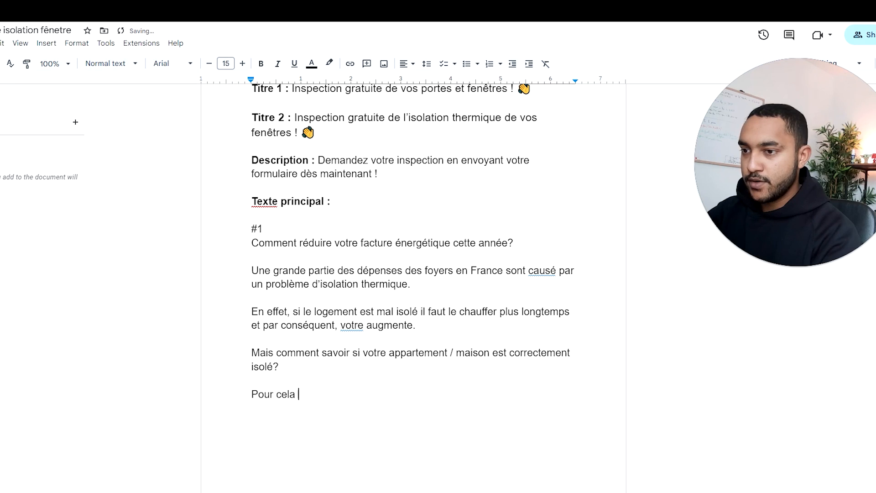
{"action": "type", "text": "nous offrons une in"}
{"action": "type", "text": "spection "}
{"action": "type", "text": "gratuite"}
{"action": "type", "text": " de vot"}
{"action": "key", "text": "BackSpace"}
{"action": "key", "text": "BackSpace"}
{"action": "key", "text": "BackSpace"}
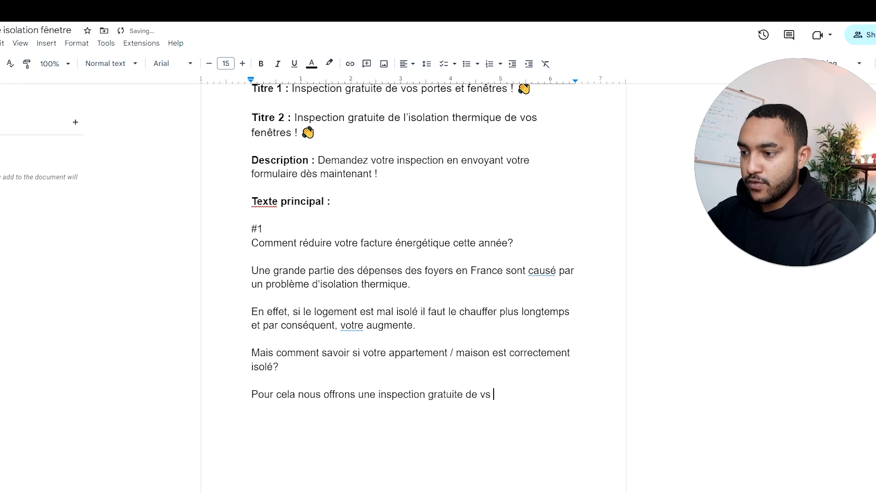
Step: Finish the "Pour cela" sentence with "l'isolation de vos portes et fenêtres" and a smiley, and leave a blank line after it
{"action": "type", "text": "l'isolation de v"}
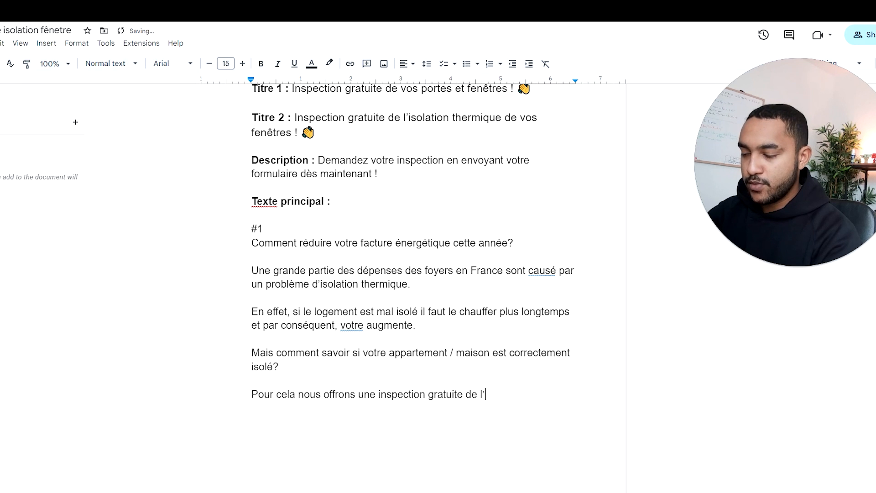
{"action": "type", "text": "os portes et f"}
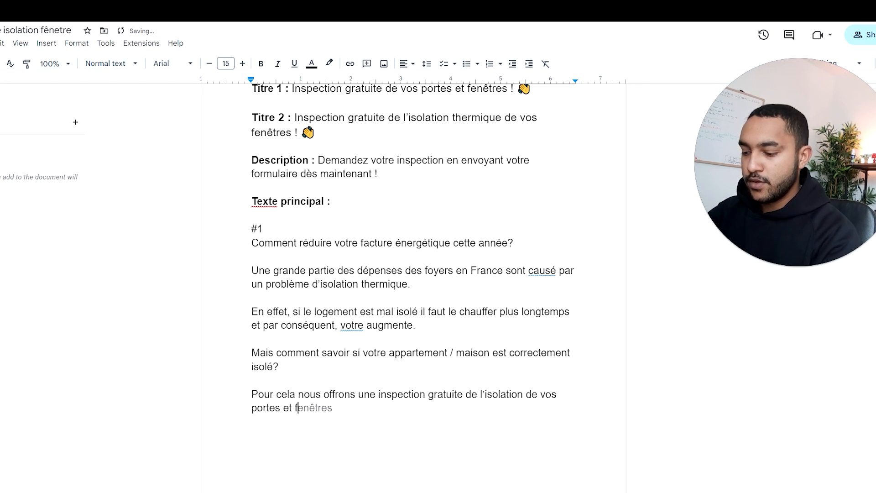
{"action": "key", "text": "Tab"}
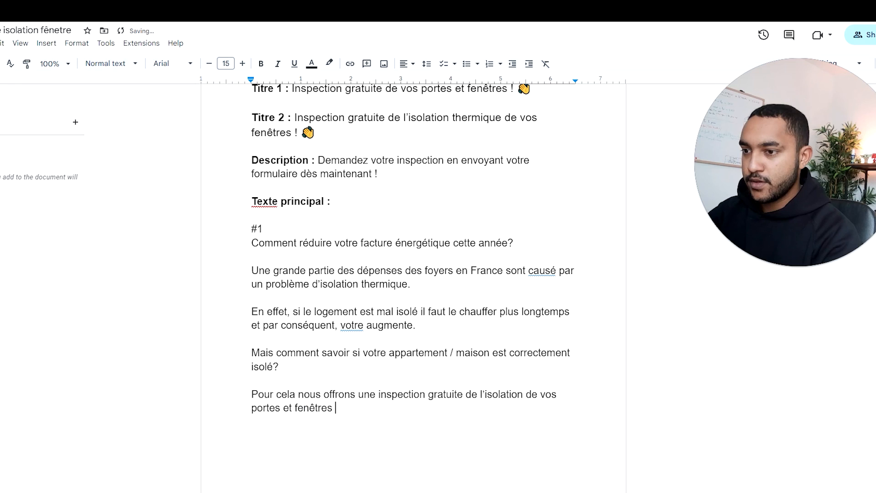
{"action": "type", "text": ":)"}
{"action": "key", "text": "Return"}
{"action": "key", "text": "Return"}
{"action": "key", "text": "Return"}
Step: Begin the closing call to action with "Remplissez le formulaire ci-dessous"
{"action": "type", "text": "Rme"}
{"action": "key", "text": "BackSpace"}
{"action": "key", "text": "BackSpace"}
{"action": "type", "text": "emplissez le formulaire c"}
{"action": "key", "text": "BackSpace"}
{"action": "type", "text": "ci0des"}
{"action": "key", "text": "BackSpace"}
{"action": "key", "text": "BackSpace"}
{"action": "key", "text": "BackSpace"}
{"action": "key", "text": "BackSpace"}
{"action": "type", "text": "-dessous e"}
{"action": "type", "text": "t vous n"}
Step: Continue the call to action with "et nous reviendrons"
{"action": "key", "text": "BackSpace"}
{"action": "key", "text": "BackSpace"}
{"action": "key", "text": "BackSpace"}
{"action": "key", "text": "BackSpace"}
{"action": "key", "text": "BackSpace"}
{"action": "type", "text": "nous r"}
{"action": "type", "text": "envie"}
{"action": "key", "text": "BackSpace"}
{"action": "key", "text": "BackSpace"}
{"action": "key", "text": "BackSpace"}
{"action": "key", "text": "BackSpace"}
{"action": "type", "text": "veidn"}
{"action": "key", "text": "BackSpace"}
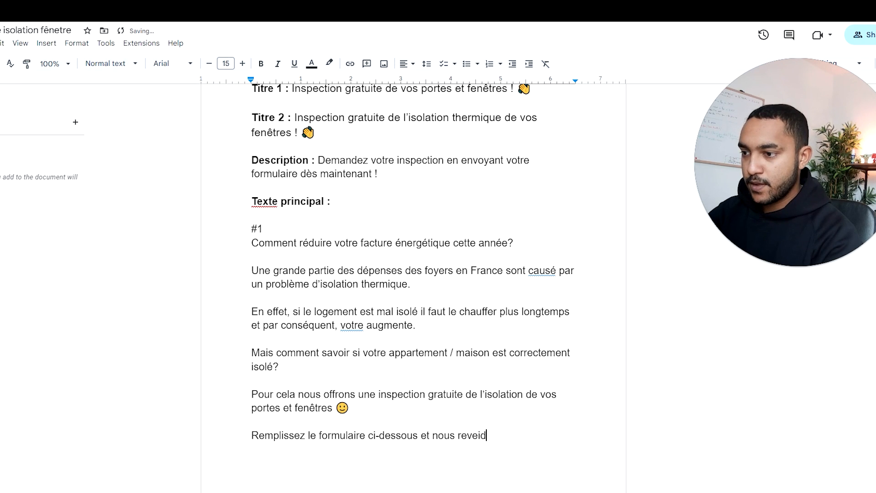
{"action": "key", "text": "BackSpace"}
{"action": "key", "text": "BackSpace"}
{"action": "key", "text": "BackSpace"}
{"action": "type", "text": "iendr"}
{"action": "key", "text": "Tab"}
Step: Complete the call to action with "vers vous d'ici 24h max!"
{"action": "key", "text": "BackSpace"}
{"action": "key", "text": "BackSpace"}
{"action": "key", "text": "BackSpace"}
{"action": "key", "text": "BackSpace"}
{"action": "type", "text": "vous d'ici 24h max!"}
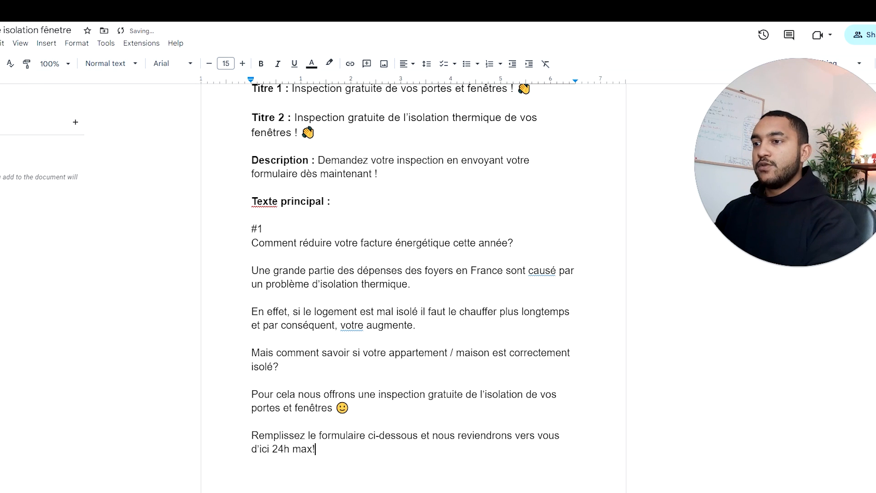
Step: Insert the missing word "facture" between "votre" and "augmente" in the "En effet" paragraph
{"action": "left_click", "coordinate": [356, 325]}
{"action": "left_click", "coordinate": [366, 325]}
{"action": "type", "text": "factt"}
{"action": "key", "text": "BackSpace"}
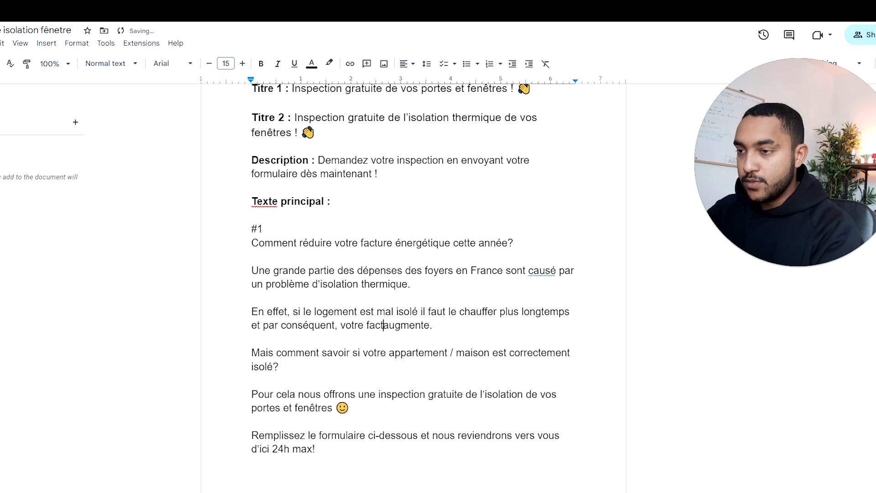
{"action": "type", "text": "ure"}
Step: Correct the spelling of "causé" to "causée" in the "Une grande partie" paragraph
{"action": "left_click", "coordinate": [252, 256]}
{"action": "left_click", "coordinate": [556, 271]}
{"action": "type", "text": "e"}
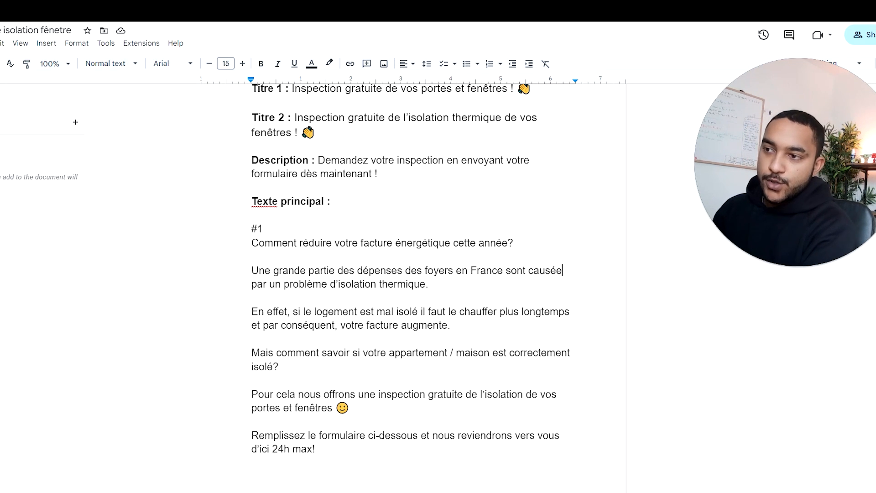
{"action": "triple_click", "coordinate": [382, 243]}
{"action": "left_click_drag", "start_coordinate": [516, 256], "coordinate": [514, 244]}
{"action": "scroll", "coordinate": [411, 274], "scroll_direction": "down", "scroll_amount": 1}
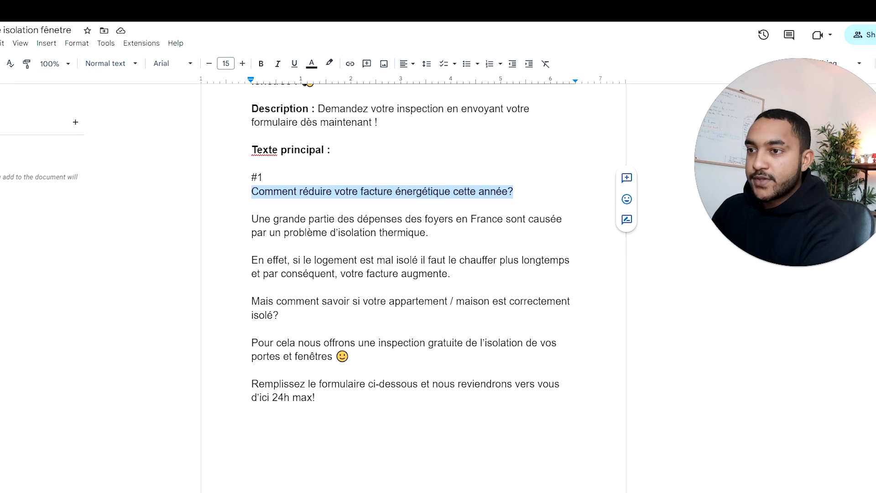
{"action": "left_click_drag", "start_coordinate": [252, 219], "coordinate": [432, 232]}
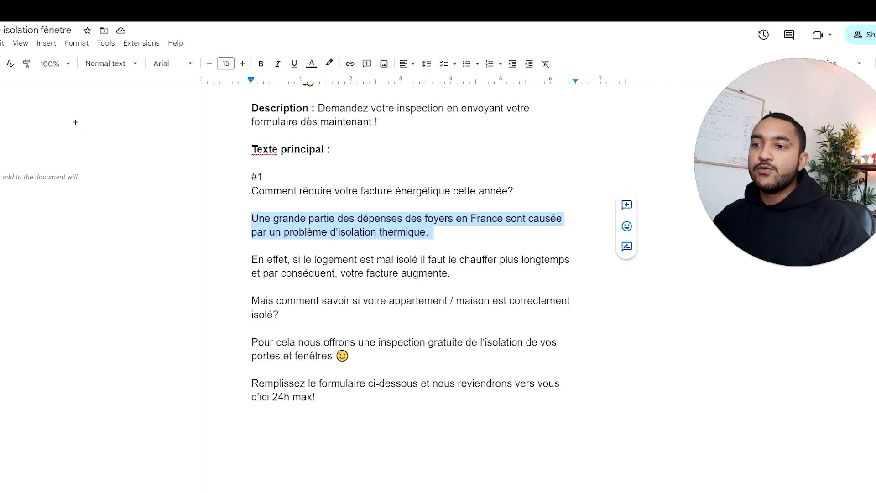
Step: Insert "sans engagement" before "ci-dessous" in the closing call to action
{"action": "left_click", "coordinate": [280, 315]}
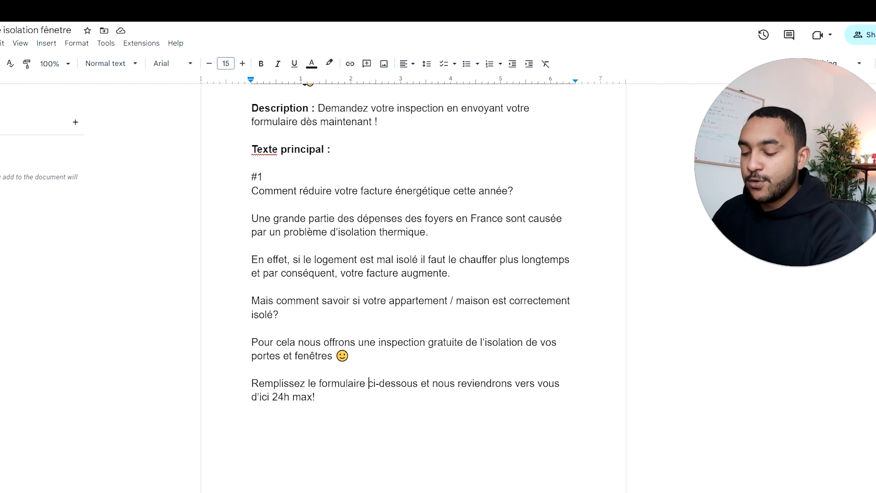
{"action": "type", "text": "sans enga"}
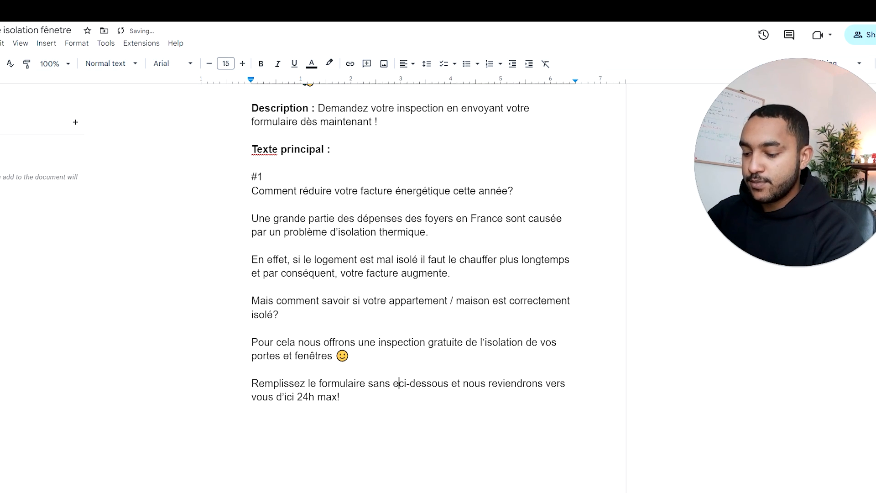
{"action": "type", "text": "gement"}
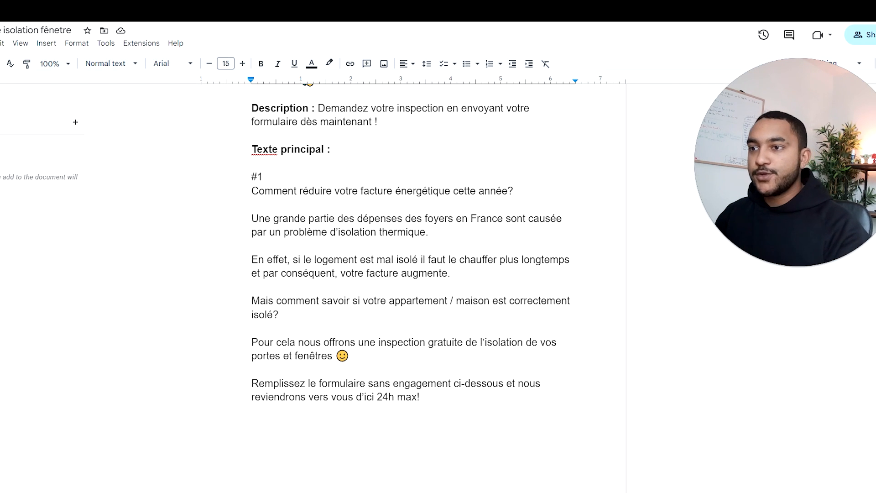
Step: Duplicate the whole #1 main text onto a new page and renumber the copy as #2
{"action": "left_click_drag", "start_coordinate": [420, 397], "coordinate": [251, 178]}
{"action": "key", "text": "ctrl+c"}
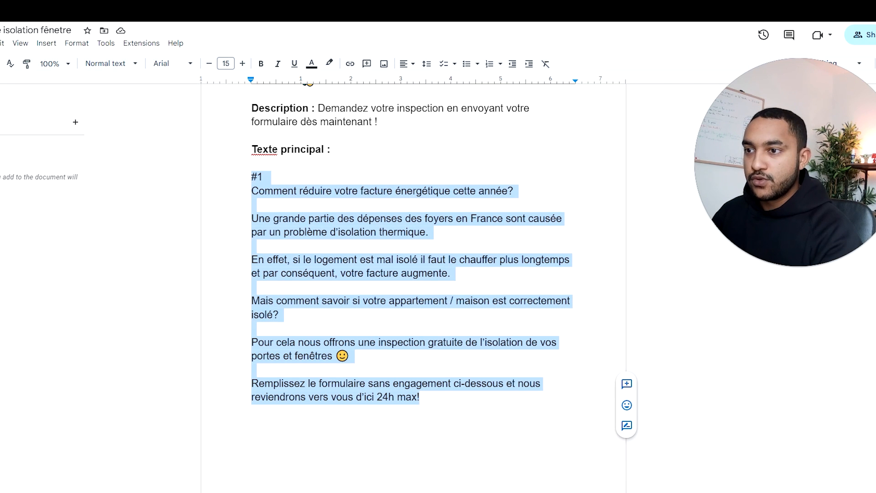
{"action": "left_click", "coordinate": [437, 383]}
{"action": "double_click", "coordinate": [423, 397]}
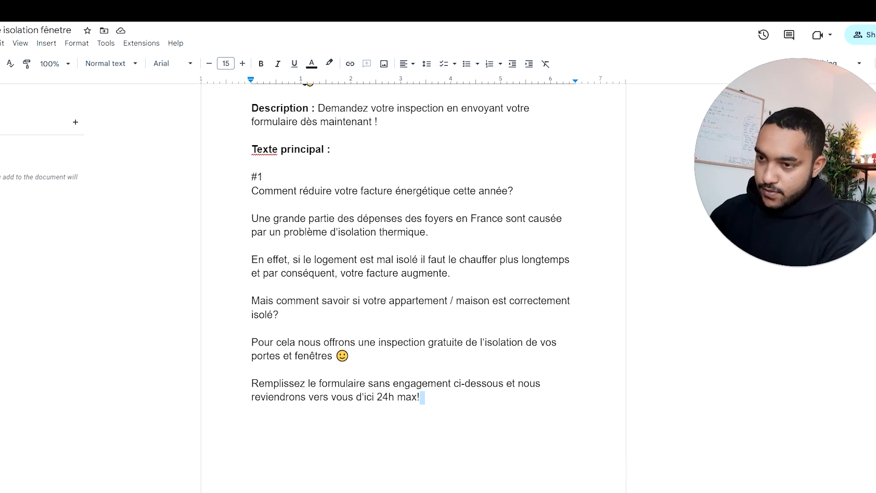
{"action": "key", "text": "ctrl+Return"}
{"action": "key", "text": "ctrl+v"}
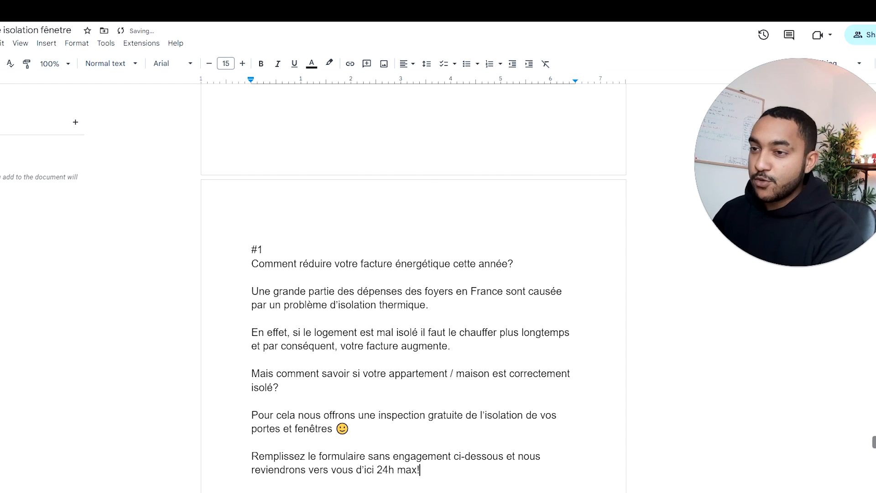
{"action": "key", "text": "BackSpace"}
{"action": "key", "text": "BackSpace"}
{"action": "type", "text": "2"}
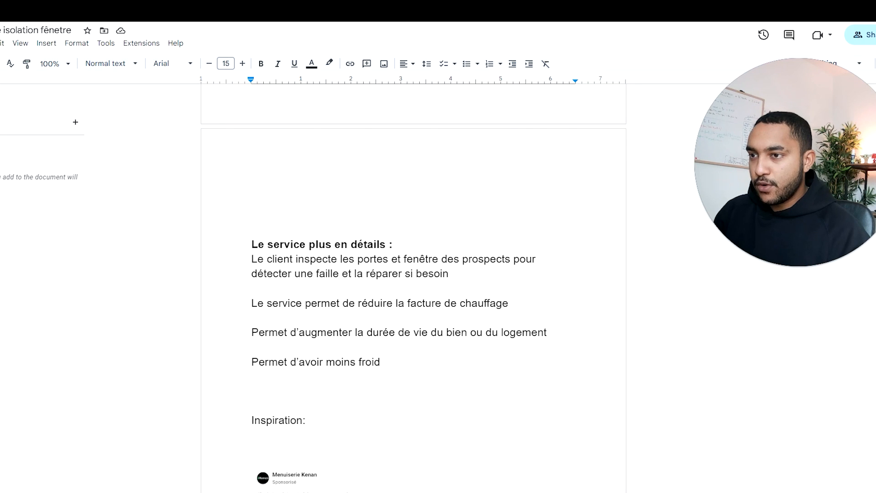
Step: Replace the opening question of text #2 with "Est-ce que vous froid dans votre logement chaque hiver? Si oui"
{"action": "left_click_drag", "start_coordinate": [264, 259], "coordinate": [401, 258]}
{"action": "scroll", "coordinate": [401, 259], "scroll_direction": "down", "scroll_amount": 20}
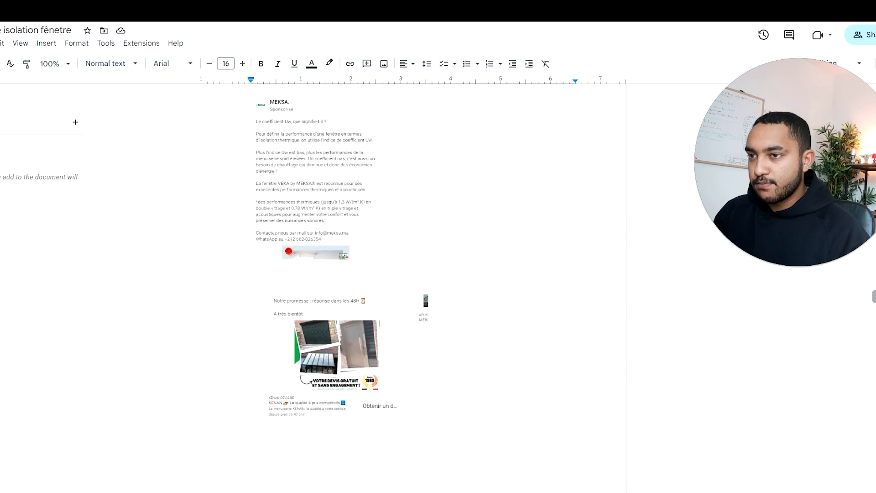
{"action": "scroll", "coordinate": [414, 274], "scroll_direction": "down", "scroll_amount": 3}
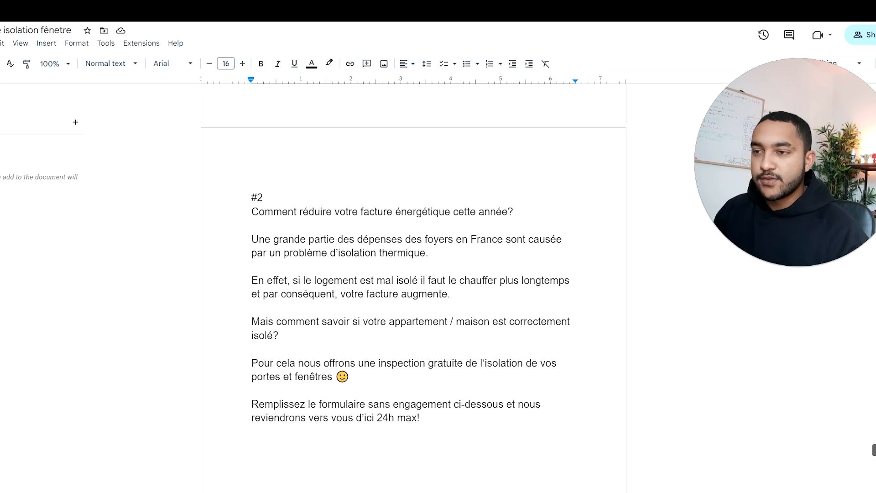
{"action": "triple_click", "coordinate": [382, 212]}
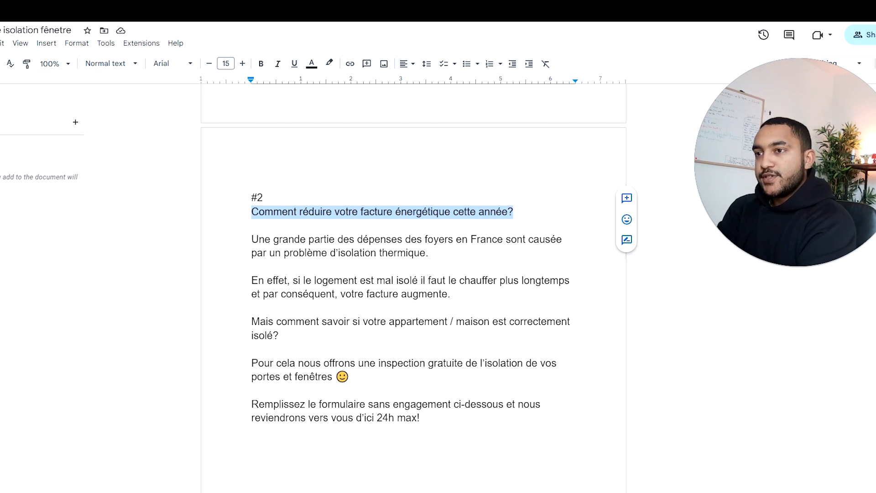
{"action": "type", "text": "Est-ce que v"}
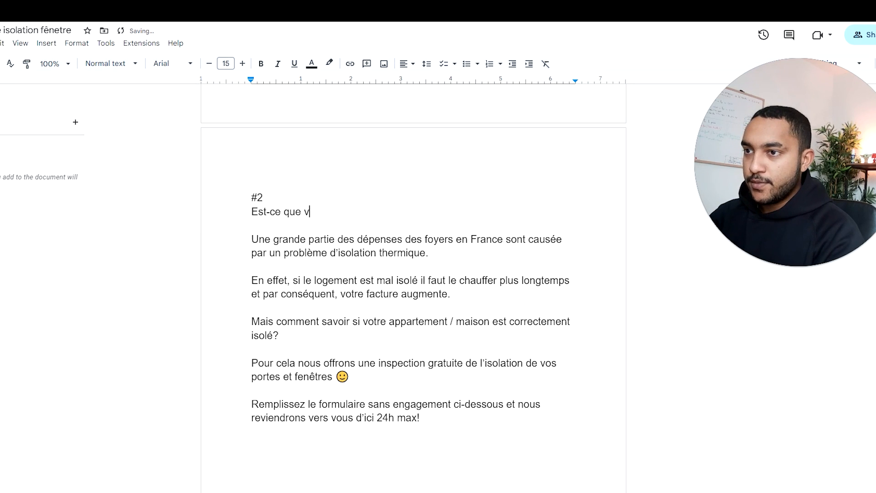
{"action": "type", "text": "ous froid dans votre logement"}
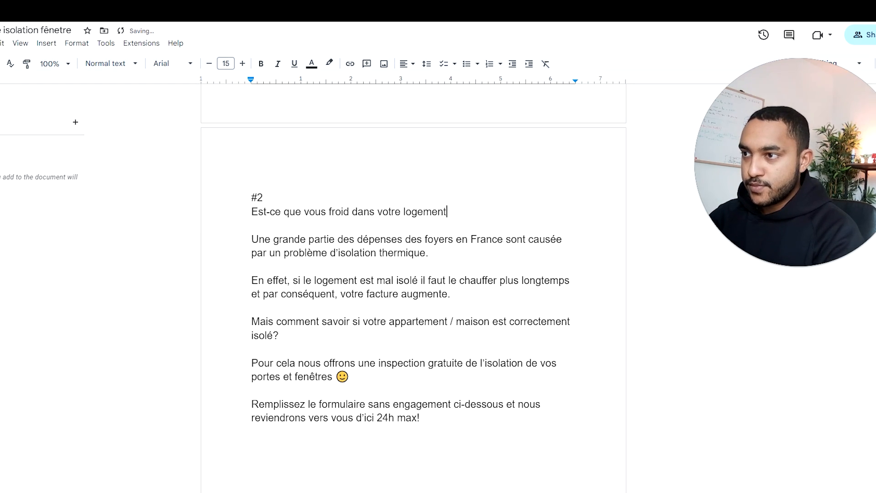
{"action": "type", "text": " chaque hiver? Si oui "}
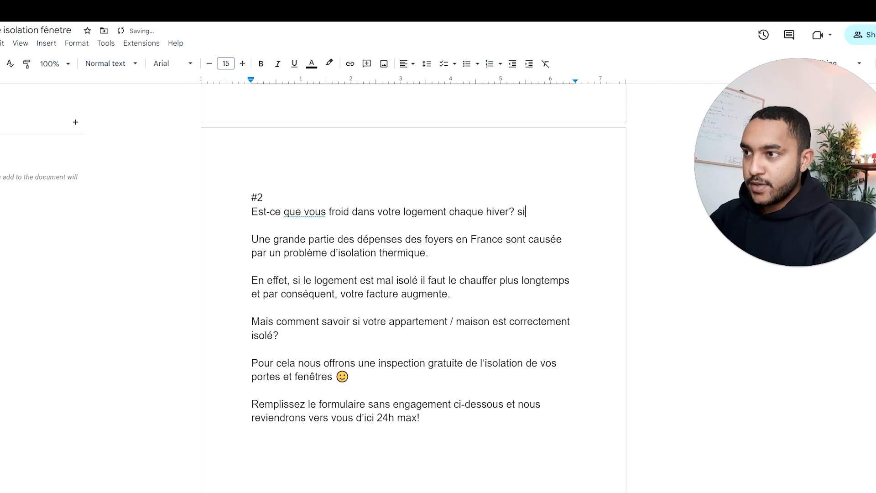
{"action": "type", "text": "ça n de"}
Step: Finish the opening of text #2 with "ça ne devrait pas être le cas."
{"action": "key", "text": "BackSpace"}
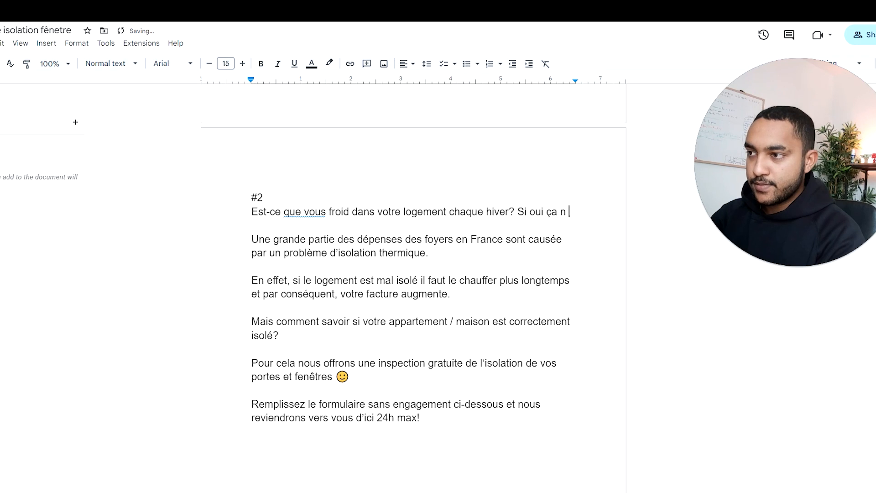
{"action": "type", "text": "e devraio"}
{"action": "type", "text": " as "}
{"action": "type", "text": "pas être le cas."}
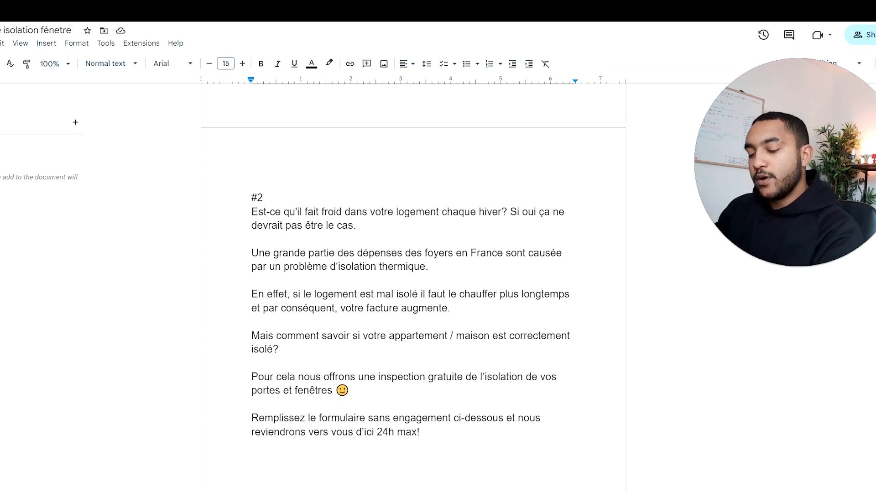
Step: Reword the start of the #2 question to read "Est-ce que vous avez froid"
{"action": "key", "text": "BackSpace"}
{"action": "key", "text": "BackSpace"}
{"action": "key", "text": "BackSpace"}
{"action": "key", "text": "BackSpace"}
{"action": "key", "text": "BackSpace"}
{"action": "key", "text": "BackSpace"}
{"action": "key", "text": "BackSpace"}
{"action": "key", "text": "BackSpace"}
{"action": "key", "text": "BackSpace"}
{"action": "key", "text": "BackSpace"}
{"action": "type", "text": "que vous avez"}
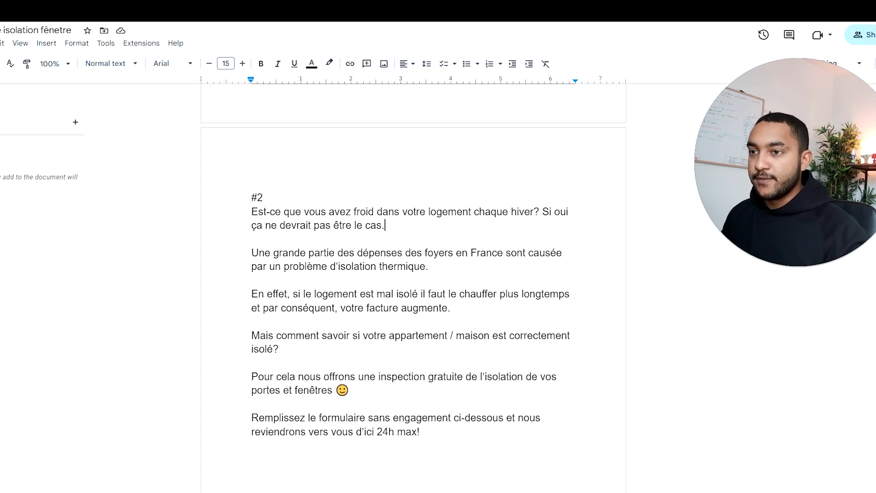
Step: Add a paragraph under the #2 opening starting "Un manque d'isolation thermique peu jouer sur votre i"
{"action": "key", "text": "Return"}
{"action": "key", "text": "Return"}
{"action": "type", "text": "Un manque d'isolation thermique peu jouer sur "}
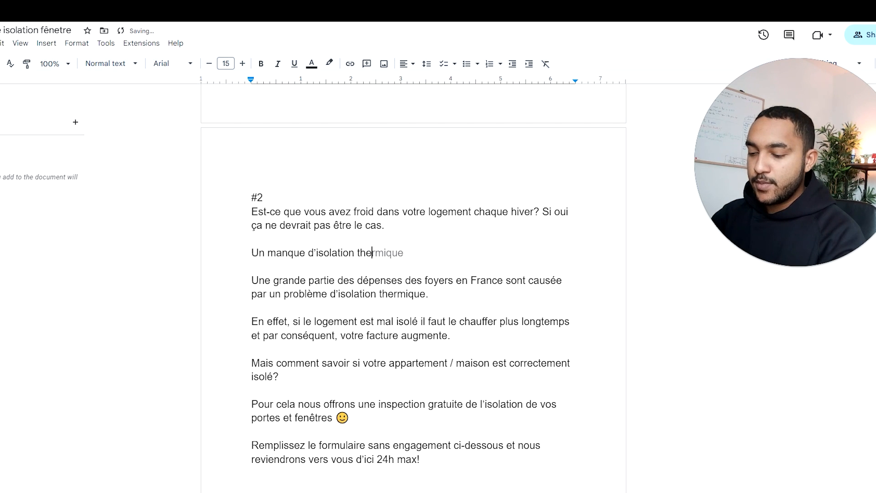
{"action": "type", "text": "votre i"}
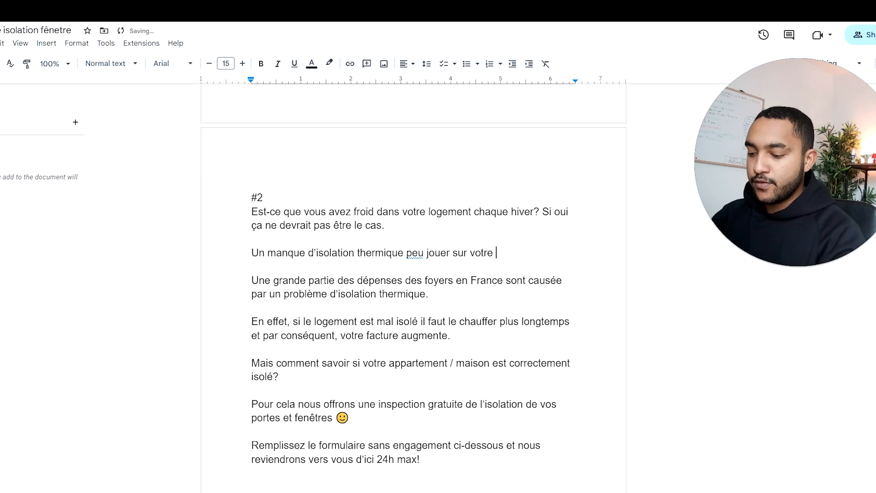
Step: Correct "peu" to "peut" in the "Un manque d'isolation thermique" paragraph
{"action": "left_click", "coordinate": [404, 253]}
{"action": "key", "text": "Right"}
{"action": "key", "text": "Right"}
{"action": "key", "text": "Right"}
{"action": "key", "text": "Right"}
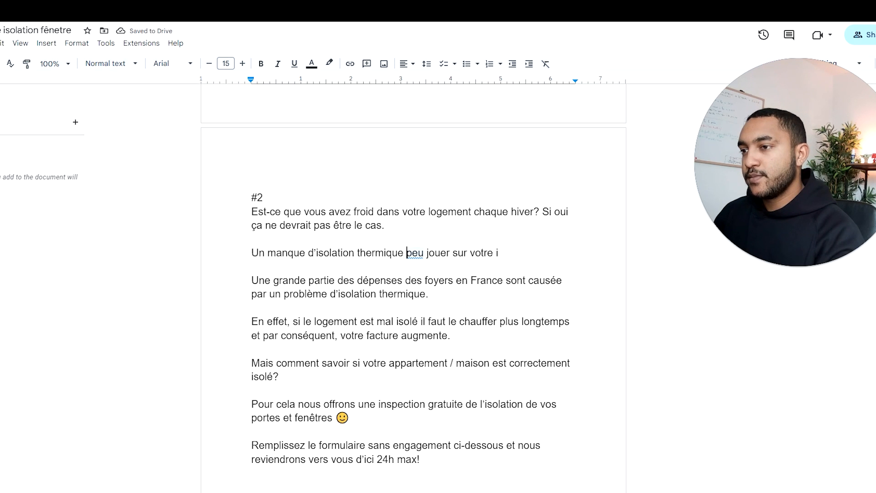
{"action": "type", "text": "t"}
Step: Insert "qui provoque des baisses de témpérateur," before "peut jouer" in the "Un manque d'isolation thermique" paragraph
{"action": "key", "text": "ctrl+Left"}
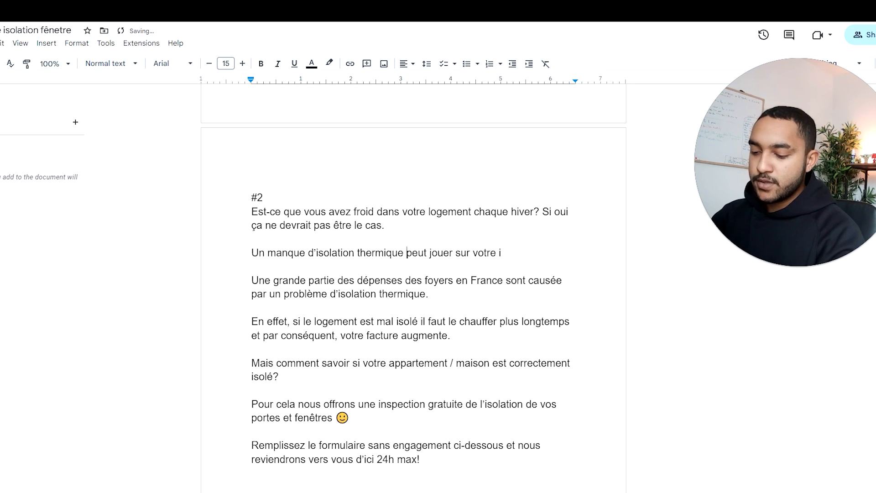
{"action": "type", "text": "qui provoque des "}
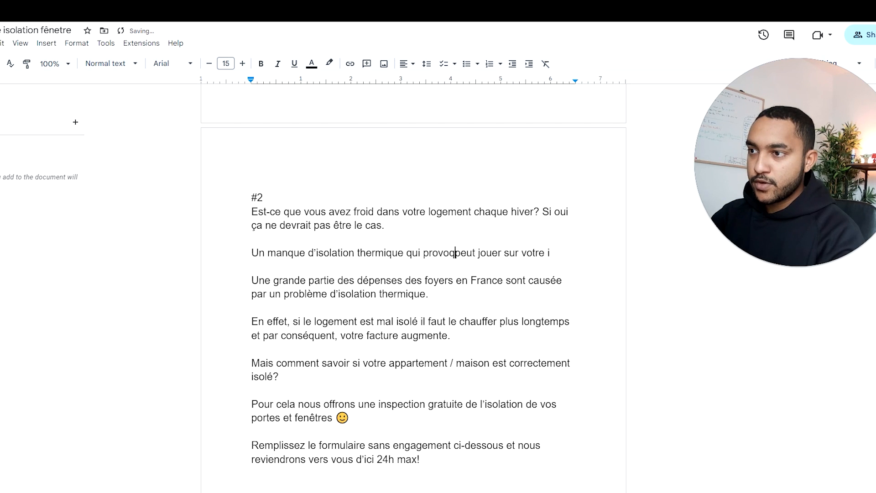
{"action": "type", "text": "baisses de t"}
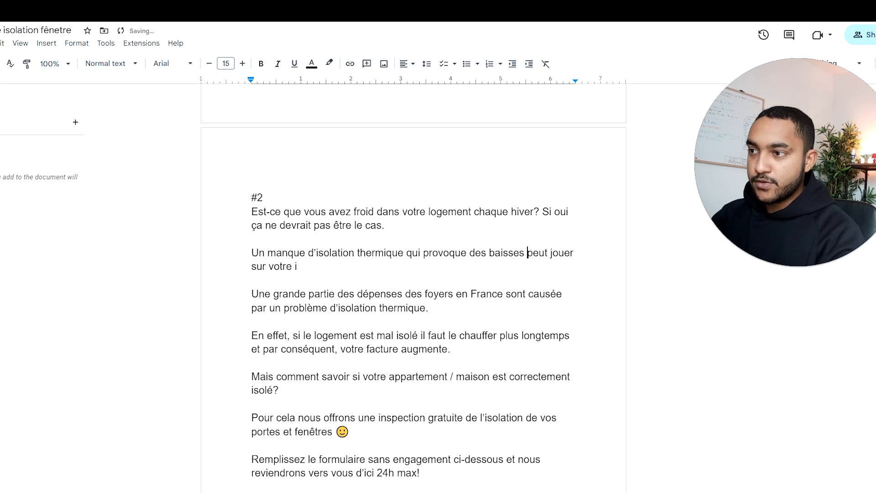
{"action": "type", "text": "émpérateur"}
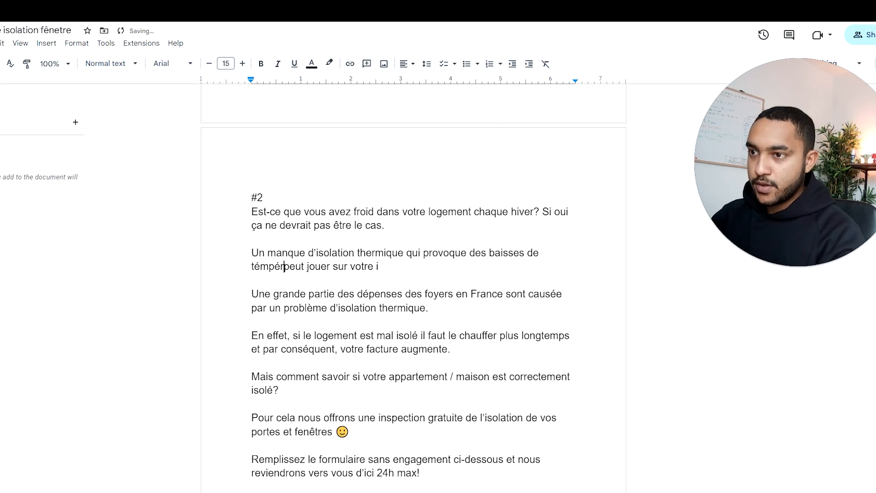
{"action": "type", "text": ", "}
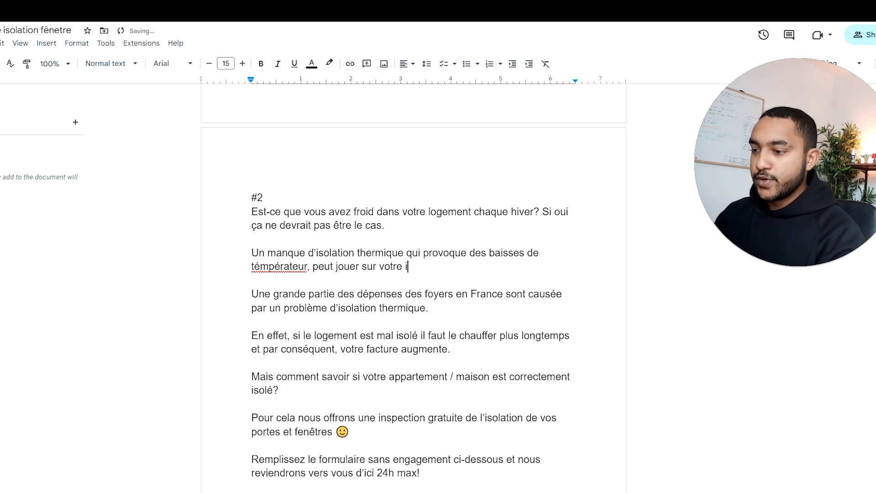
{"action": "type", "text": "bien"}
Step: Continue the "Un manque d'isolation thermique" paragraph with "bien" and change "peut jouer" to "joue"
{"action": "left_click_drag", "start_coordinate": [336, 267], "coordinate": [313, 267]}
{"action": "key", "text": "BackSpace"}
{"action": "left_click", "coordinate": [336, 266]}
{"action": "key", "text": "BackSpace"}
Step: Correct the misspelled word after "baisses de" in the "Un manque d'isolation thermique" paragraph to "température"
{"action": "left_click", "coordinate": [299, 266]}
{"action": "left_click", "coordinate": [280, 250]}
{"action": "left_click", "coordinate": [300, 267]}
{"action": "key", "text": "BackSpace"}
{"action": "key", "text": "BackSpace"}
{"action": "type", "text": "u"}
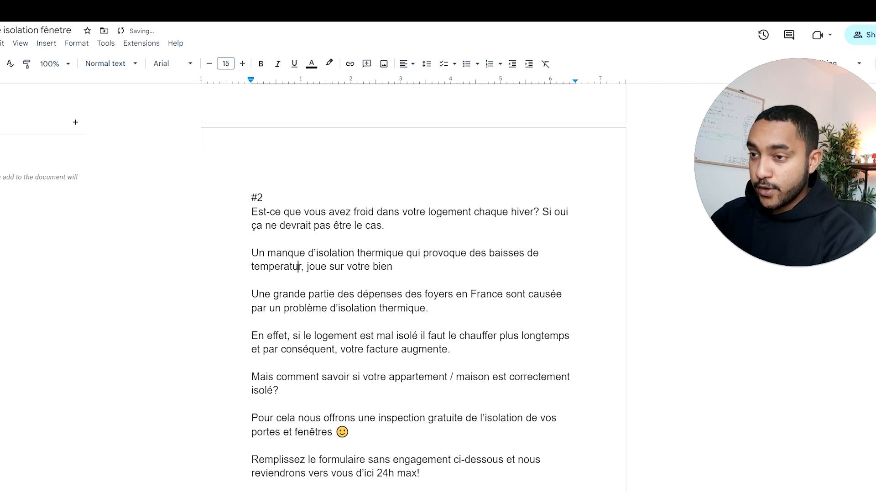
{"action": "key", "text": "Right"}
{"action": "type", "text": "e"}
{"action": "left_click", "coordinate": [292, 267]}
{"action": "left_click", "coordinate": [280, 250]}
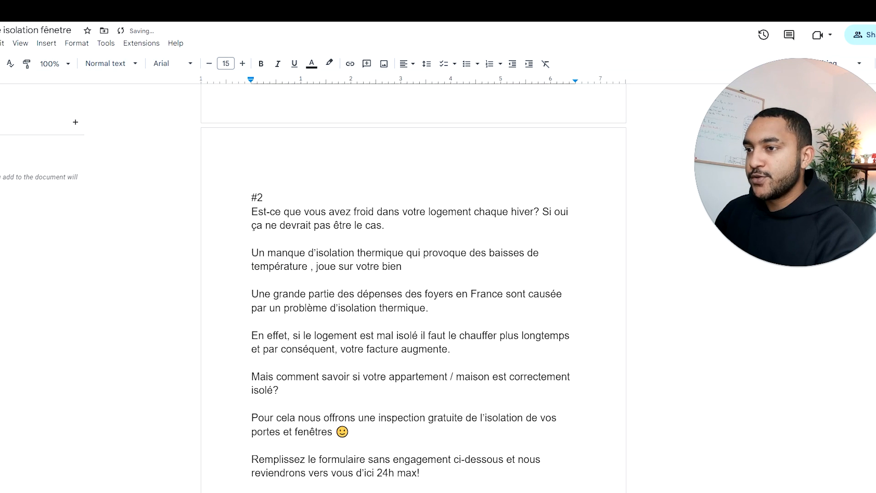
Step: Complete the "Un manque d'isolation thermique" paragraph so it ends "bien-être et sur votre humeur et celle de votre famille."
{"action": "key", "text": "BackSpace"}
{"action": "type", "text": "-être"}
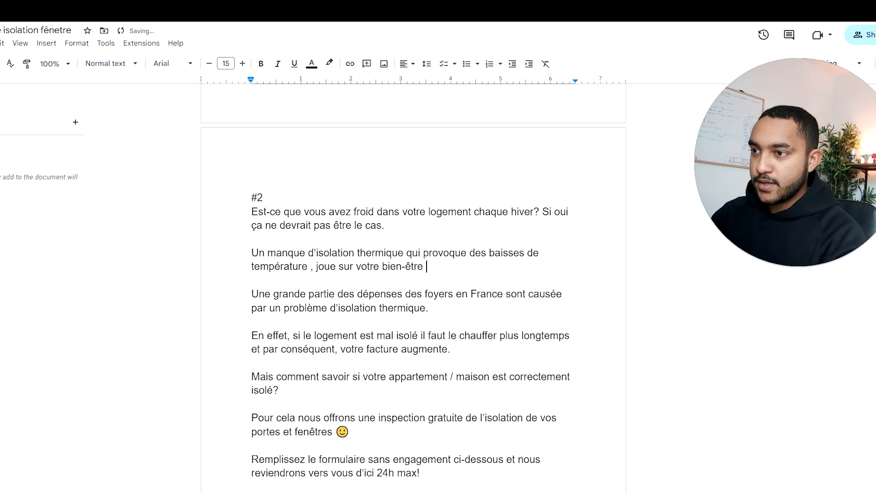
{"action": "type", "text": " et sur votre h"}
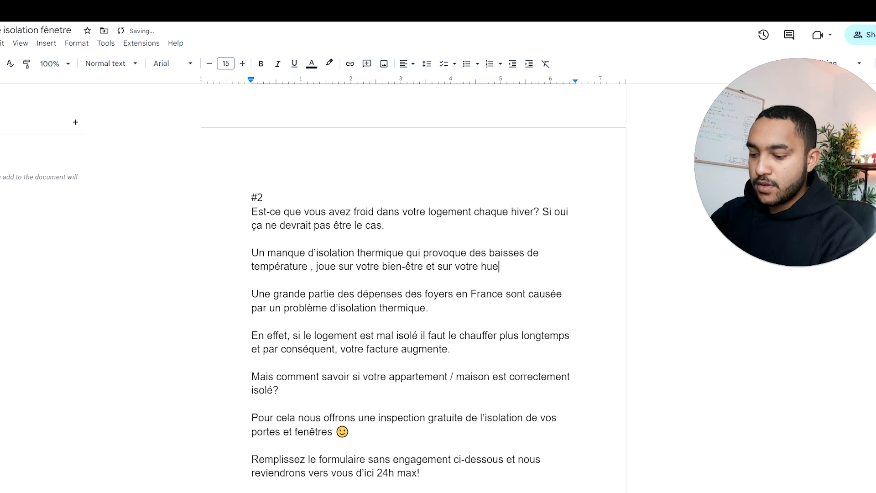
{"action": "type", "text": "umeur et ce"}
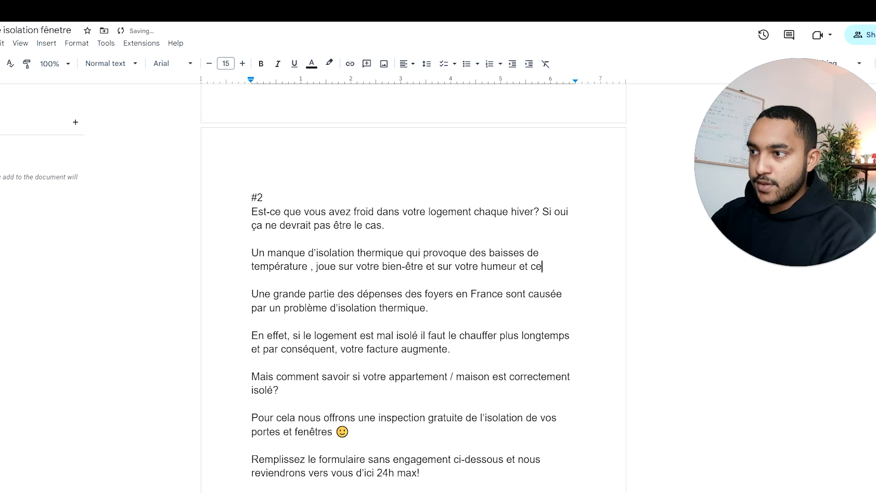
{"action": "type", "text": "lle de votre famille."}
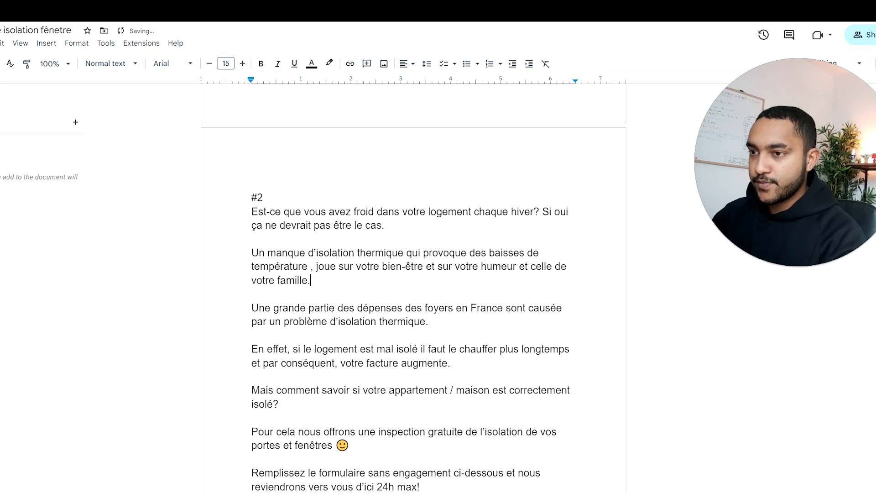
Step: Add a separate paragraph below "votre famille." reading "Parfois jusqu'à provoquer des fièvres ou des rhumes…"
{"action": "scroll", "coordinate": [413, 274], "scroll_direction": "down", "scroll_amount": 1}
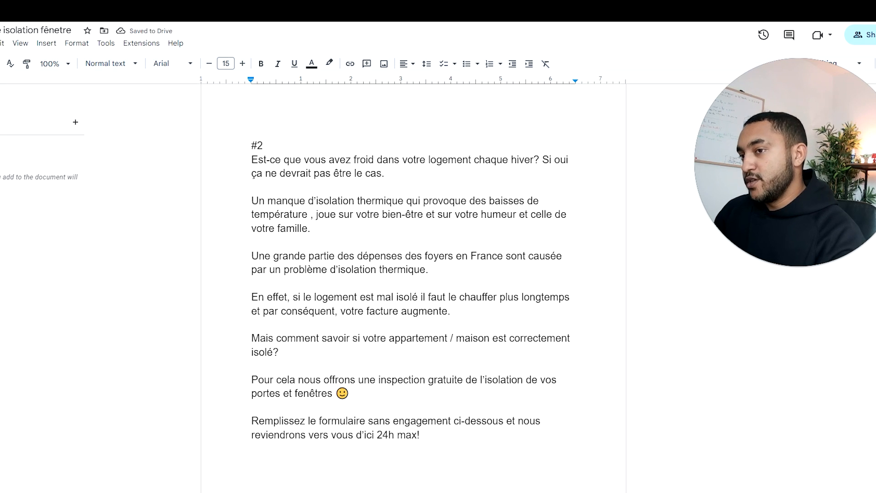
{"action": "left_click", "coordinate": [252, 242]}
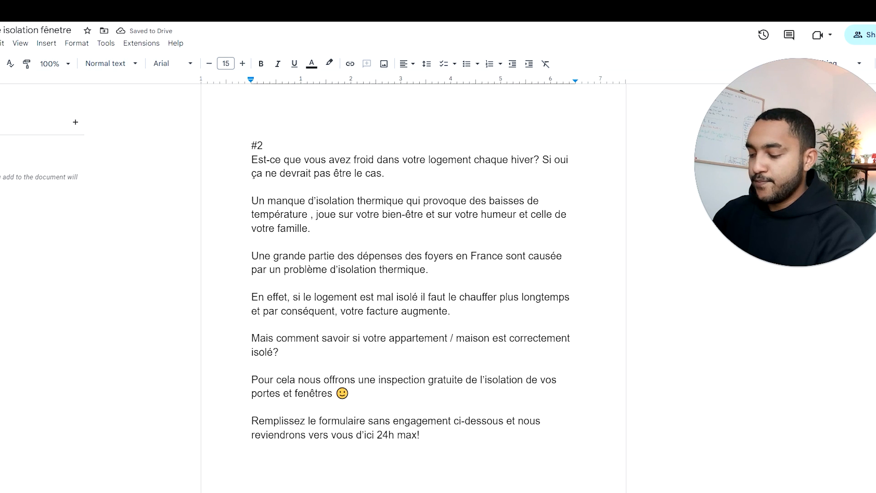
{"action": "key", "text": "Return"}
{"action": "type", "text": "P"}
{"action": "type", "text": "arfois jusqu'"}
{"action": "type", "text": "à provoquer des "}
{"action": "type", "text": "fie"}
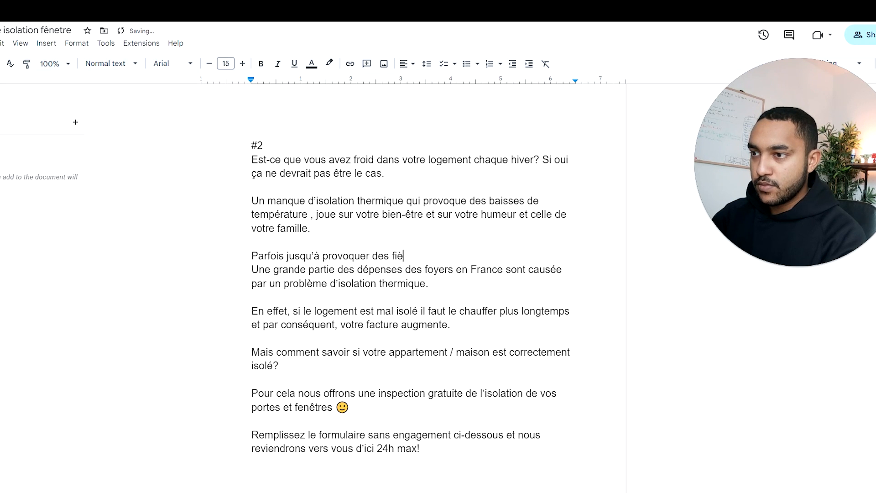
{"action": "type", "text": "vresou "}
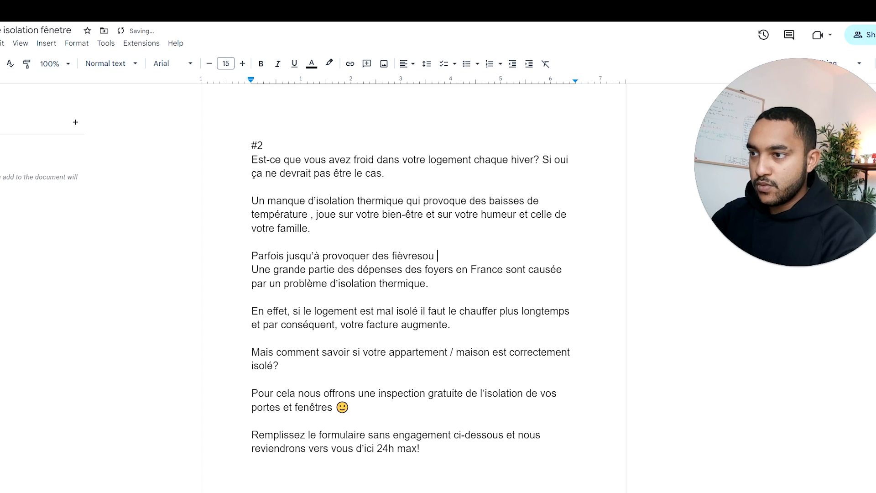
{"action": "type", "text": "des thumes"}
{"action": "key", "text": "BackSpace"}
{"action": "key", "text": "BackSpace"}
{"action": "key", "text": "BackSpace"}
{"action": "key", "text": "BackSpace"}
{"action": "key", "text": "BackSpace"}
{"action": "key", "text": "BackSpace"}
{"action": "type", "text": "rhumes...."}
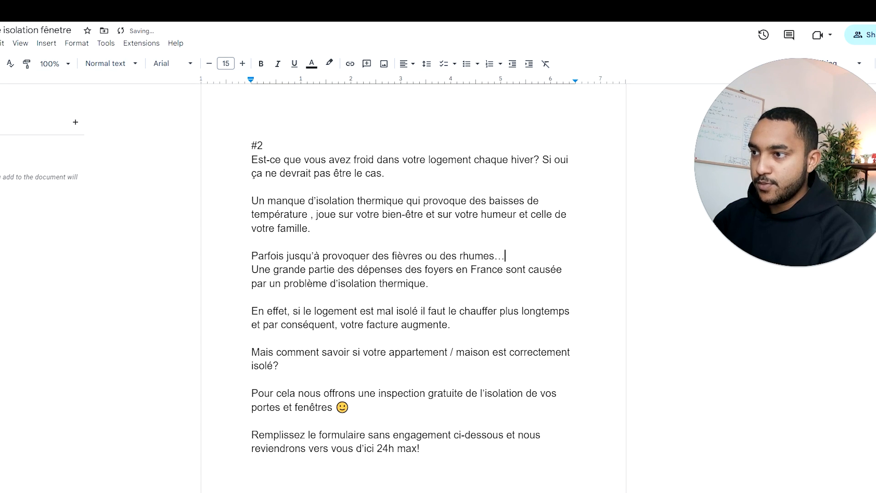
{"action": "key", "text": "Return"}
Step: Delete the #2 paragraph starting "Une grande partie des dépenses des foyers en France" along with its extra blank line
{"action": "scroll", "coordinate": [413, 274], "scroll_direction": "down", "scroll_amount": 1}
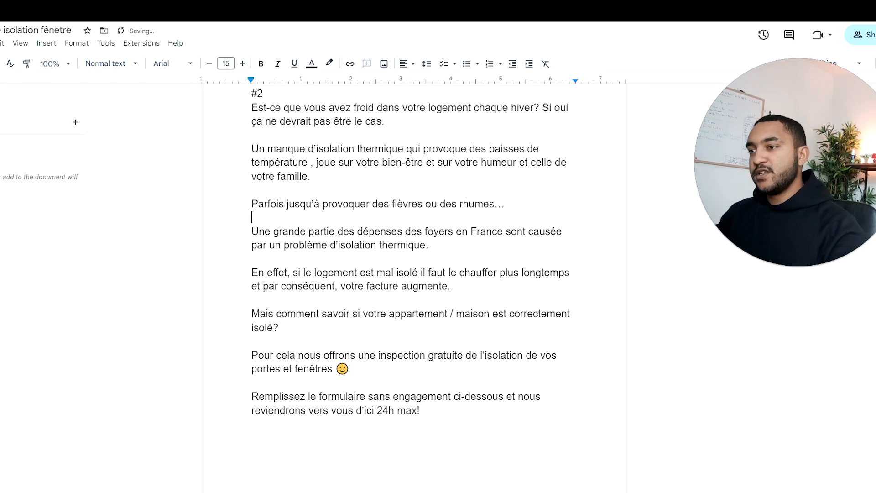
{"action": "left_click_drag", "start_coordinate": [434, 245], "coordinate": [251, 231]}
{"action": "key", "text": "BackSpace"}
{"action": "key", "text": "BackSpace"}
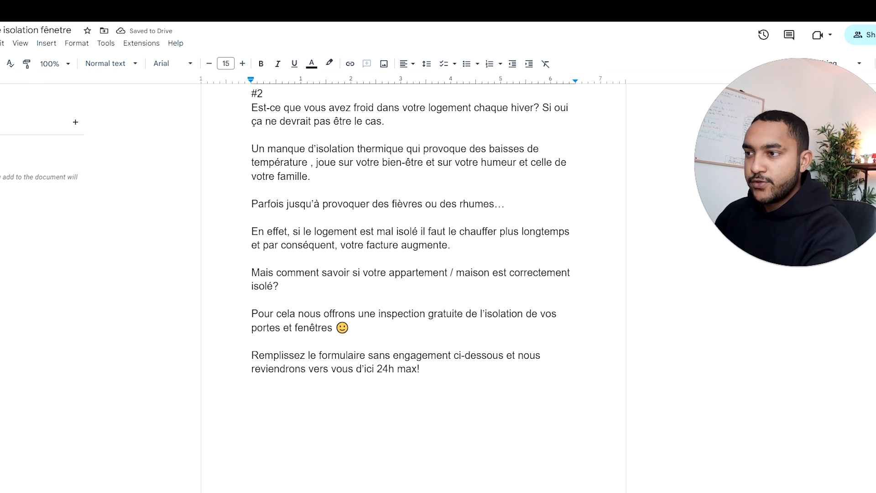
Step: Change "En effet" to "En plus" in #2, add a comma after "mal isolé" and insert "énergétique" after "votre facture"
{"action": "left_click_drag", "start_coordinate": [287, 232], "coordinate": [267, 232]}
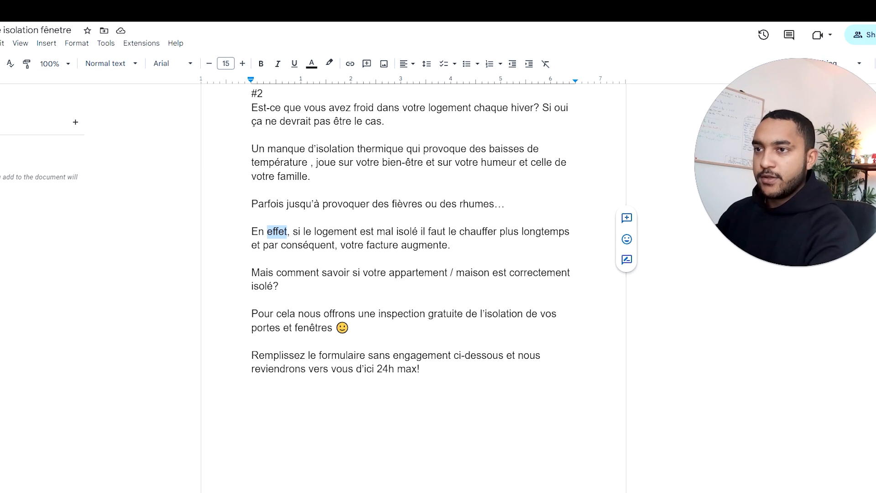
{"action": "type", "text": "plus"}
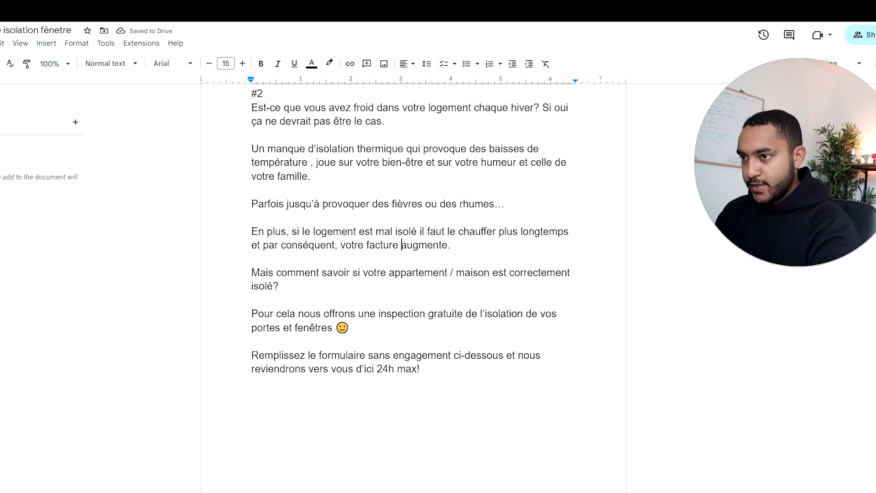
{"action": "type", "text": "d"}
{"action": "key", "text": "BackSpace"}
{"action": "type", "text": "énerget"}
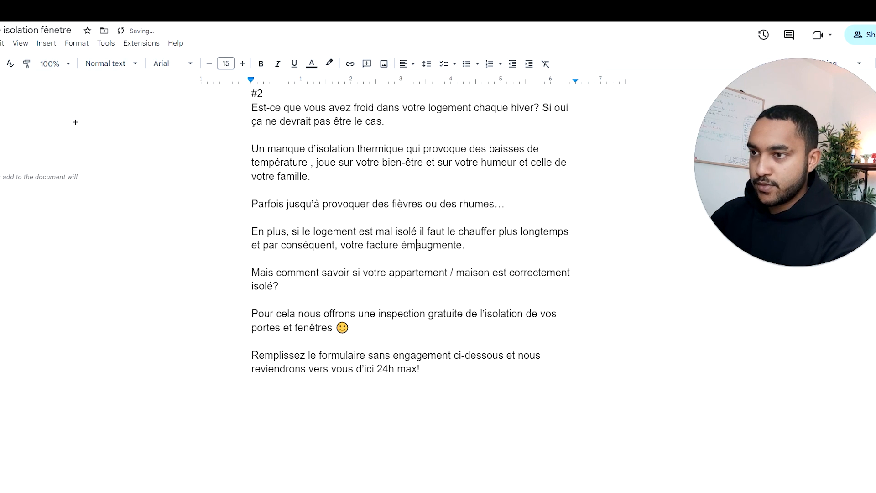
{"action": "type", "text": "ique"}
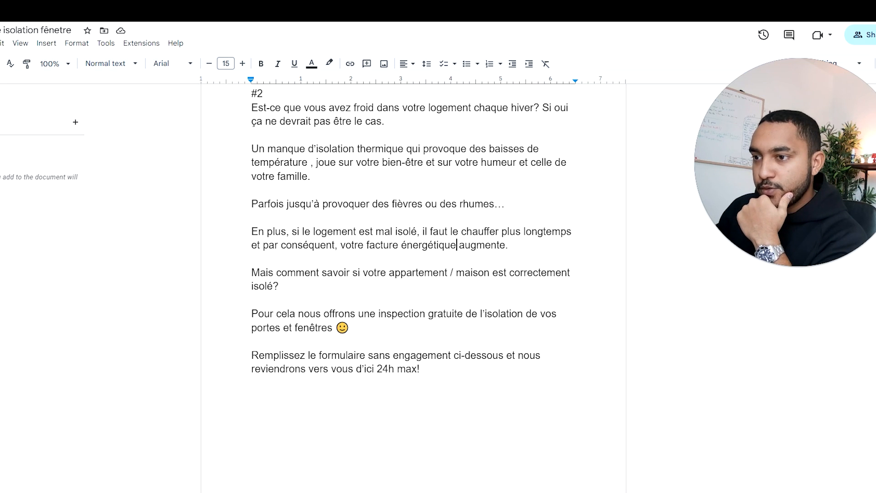
Step: Add a "#3" heading below the closing line of the #2 ad text
{"action": "scroll", "coordinate": [414, 274], "scroll_direction": "up", "scroll_amount": 1}
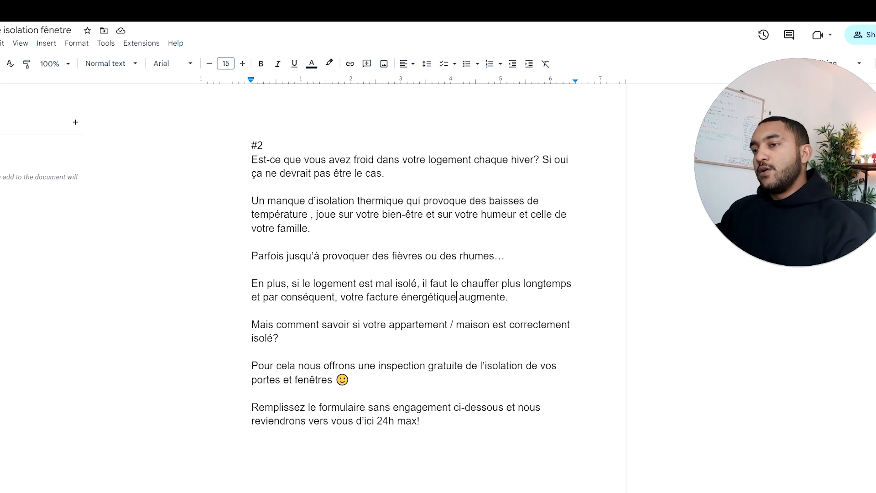
{"action": "scroll", "coordinate": [413, 274], "scroll_direction": "down", "scroll_amount": 1}
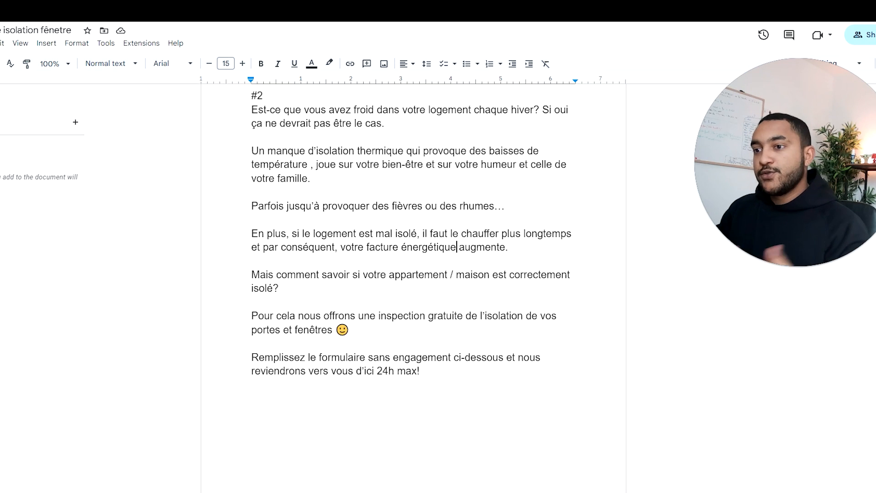
{"action": "scroll", "coordinate": [414, 274], "scroll_direction": "down", "scroll_amount": 2}
{"action": "left_click", "coordinate": [422, 297]}
{"action": "key", "text": "Return"}
{"action": "key", "text": "Return"}
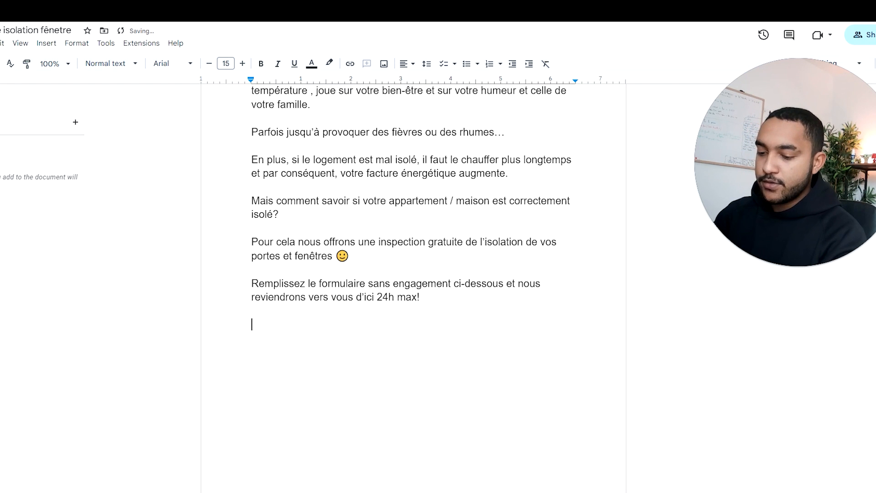
{"action": "key", "text": "Return"}
{"action": "type", "text": "#3"}
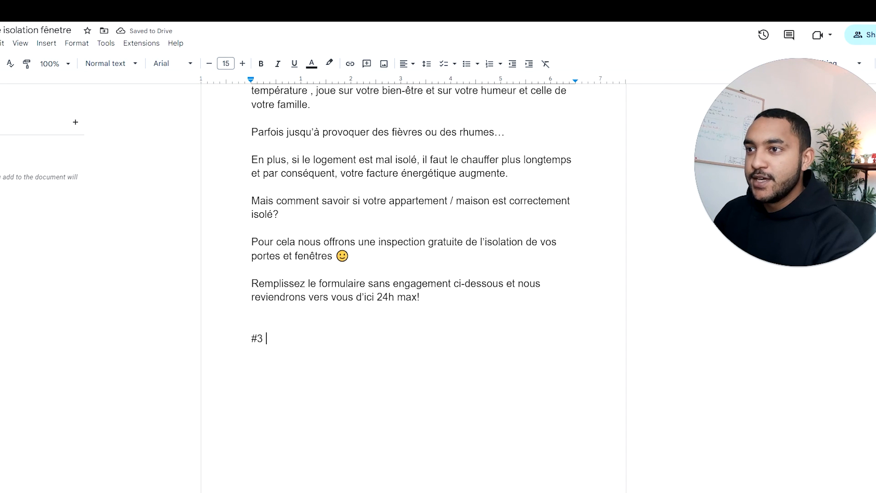
Step: Copy the main ad texts #1 and #2 from the brief
{"action": "scroll", "coordinate": [413, 274], "scroll_direction": "up", "scroll_amount": 6}
{"action": "scroll", "coordinate": [413, 274], "scroll_direction": "up", "scroll_amount": 4}
{"action": "scroll", "coordinate": [413, 274], "scroll_direction": "down", "scroll_amount": 9}
{"action": "left_click_drag", "start_coordinate": [421, 349], "coordinate": [253, 219]}
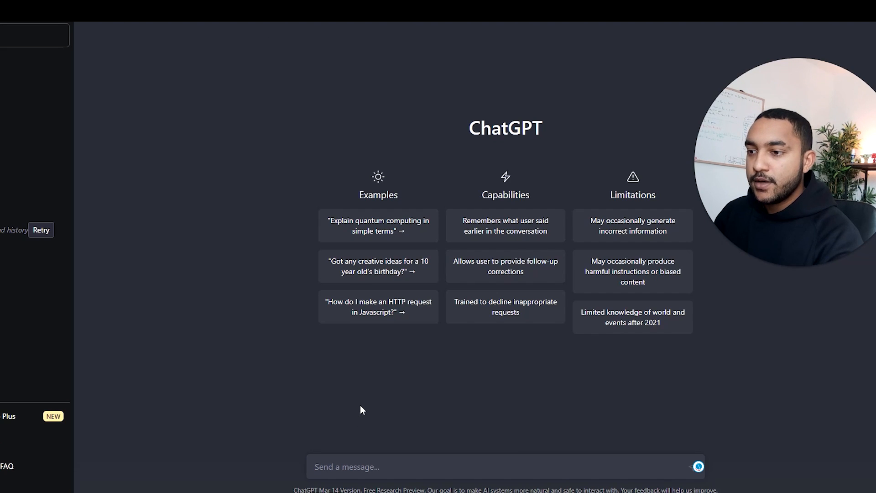
Step: Ask ChatGPT "ecris moi 2 variatons de texte pub basé sur ceux" followed by the copied ad texts, and send the message
{"action": "type", "text": "ecris moi "}
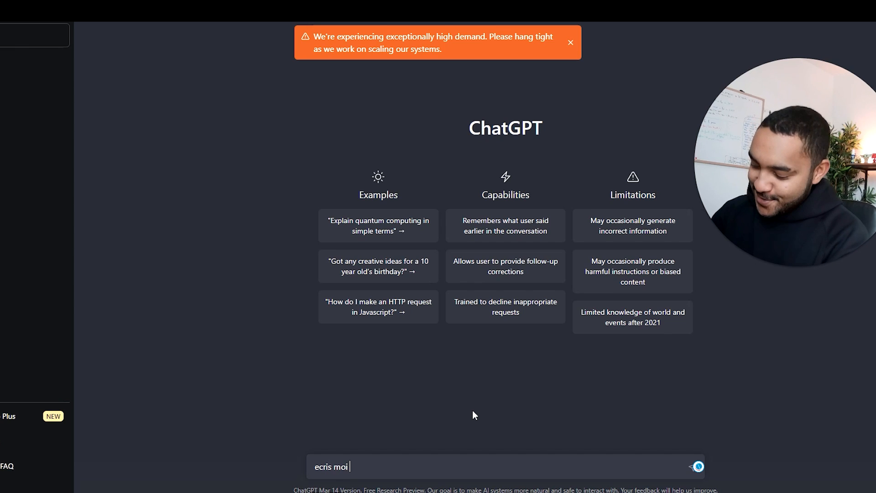
{"action": "type", "text": "2 variatons de "}
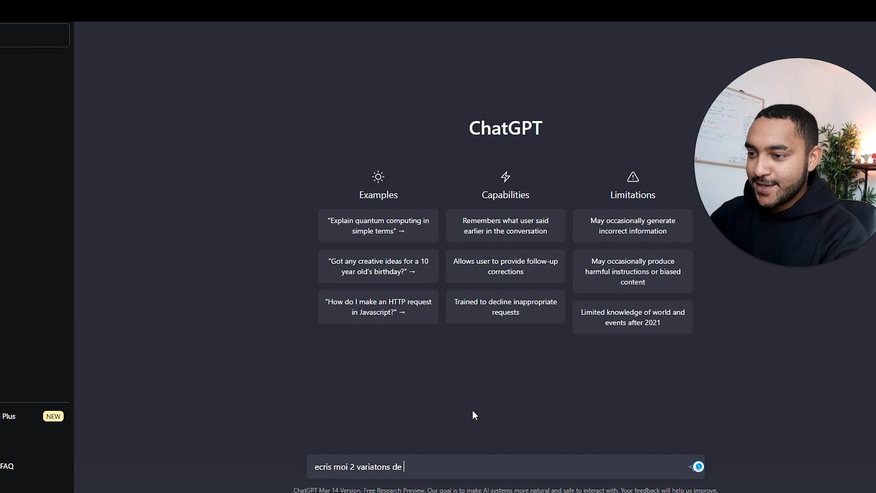
{"action": "type", "text": "texte pub ba"}
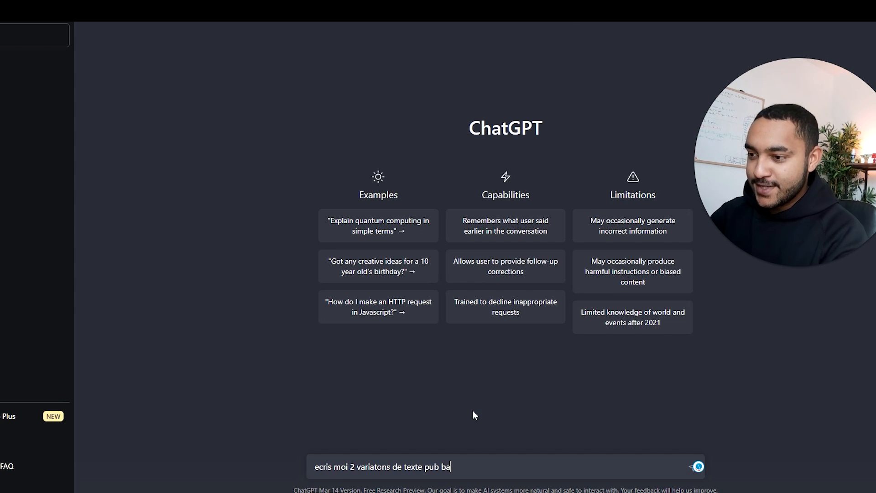
{"action": "type", "text": "s é sur ceux"}
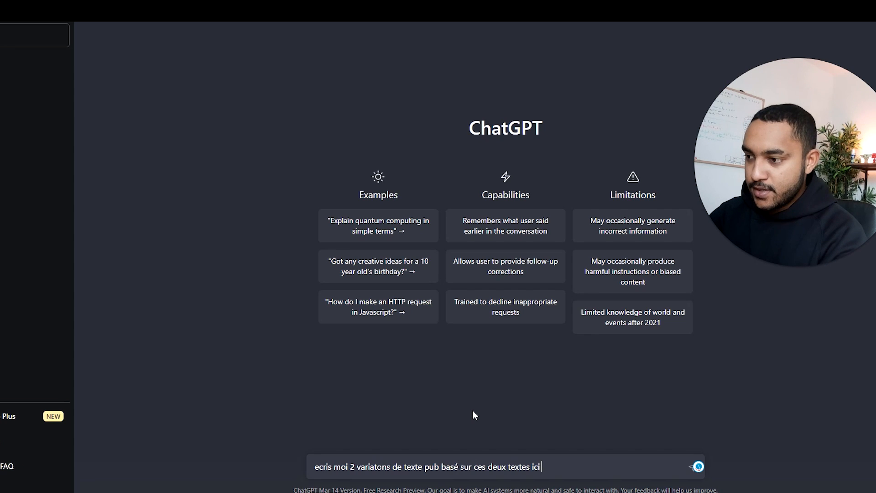
{"action": "type", "text": ":"}
{"action": "key", "text": "ctrl+v"}
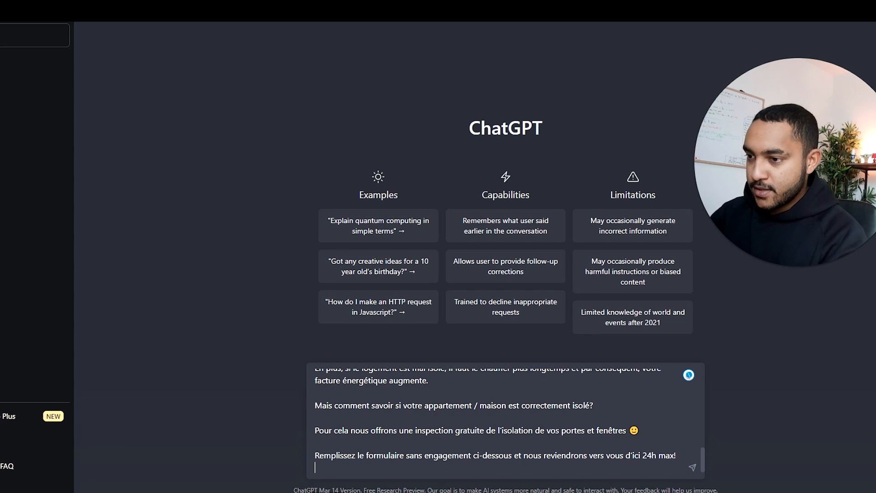
{"action": "key", "text": "Return"}
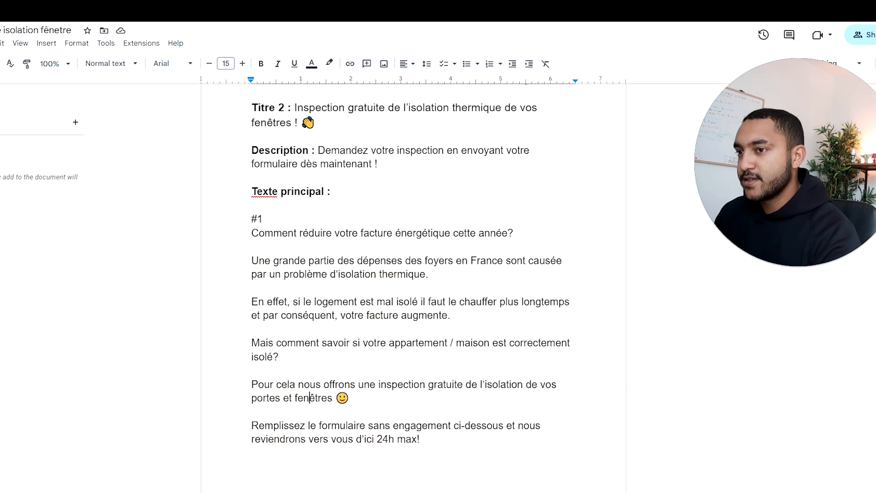
Step: Return to the brief and remove the "#3" heading and extra blank lines under the #2 ad text
{"action": "scroll", "coordinate": [414, 292], "scroll_direction": "down", "scroll_amount": 8}
{"action": "scroll", "coordinate": [413, 292], "scroll_direction": "down", "scroll_amount": 3}
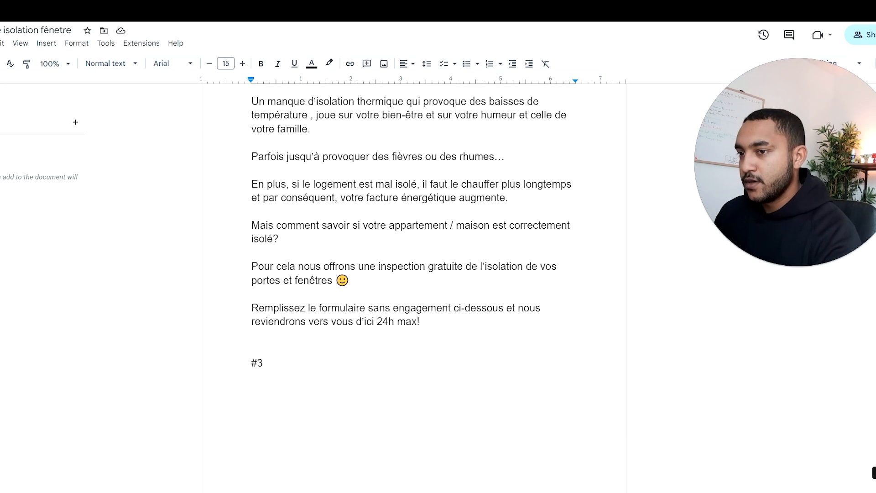
{"action": "left_click_drag", "start_coordinate": [269, 364], "coordinate": [252, 363]}
{"action": "key", "text": "BackSpace"}
{"action": "key", "text": "BackSpace"}
{"action": "key", "text": "BackSpace"}
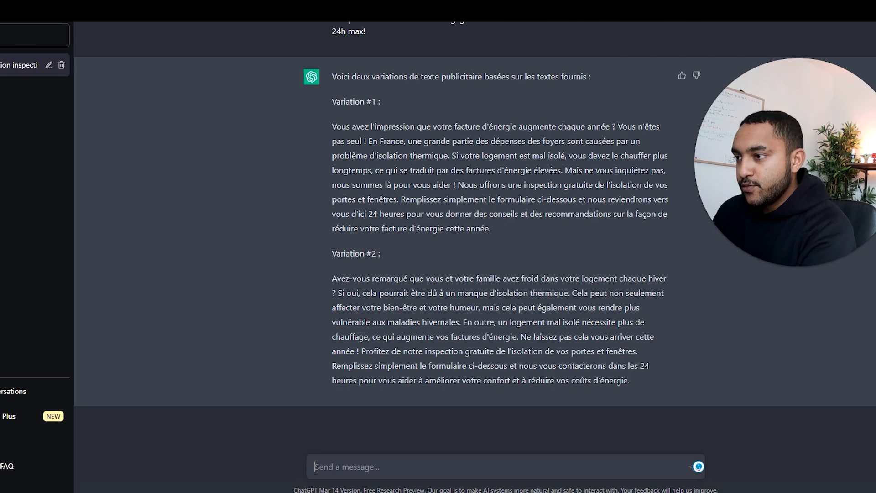
Step: Copy "vous rendre plus vulnérable aux maladies hivernales." from ChatGPT's Variation #2 and return to the brief
{"action": "left_click_drag", "start_coordinate": [579, 307], "coordinate": [461, 322]}
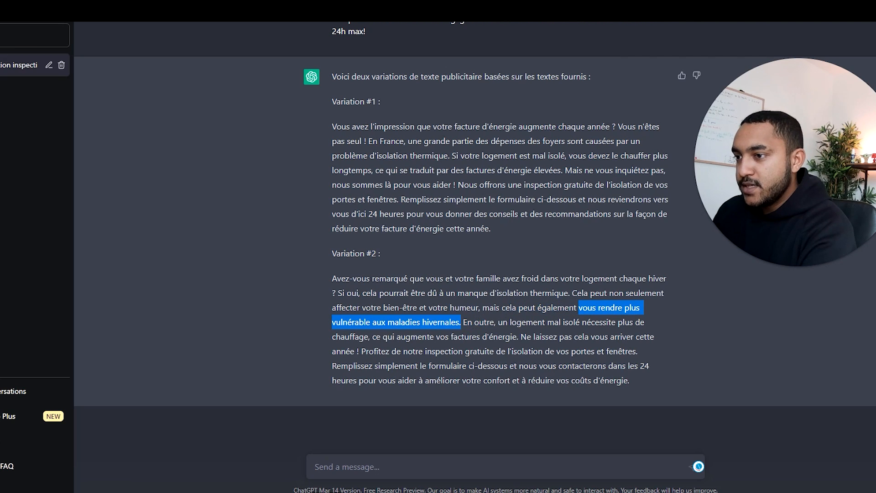
{"action": "right_click", "coordinate": [456, 319]}
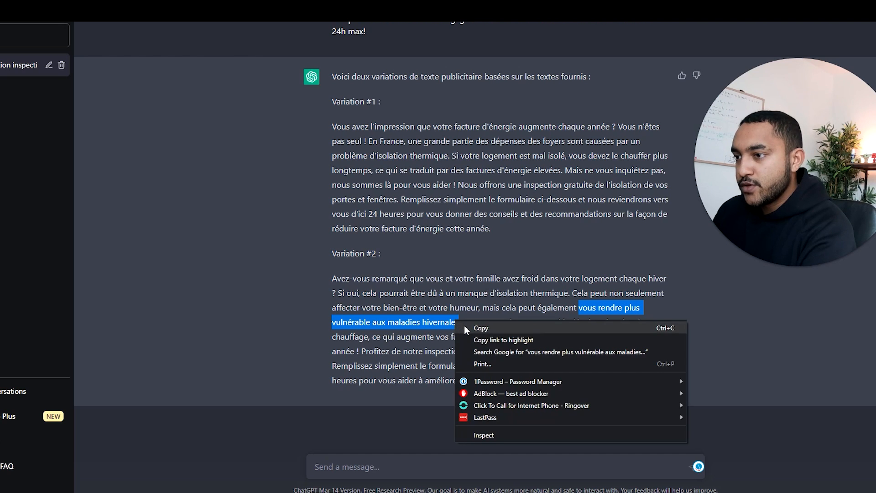
{"action": "left_click", "coordinate": [464, 325]}
{"action": "key", "text": "ctrl+Tab"}
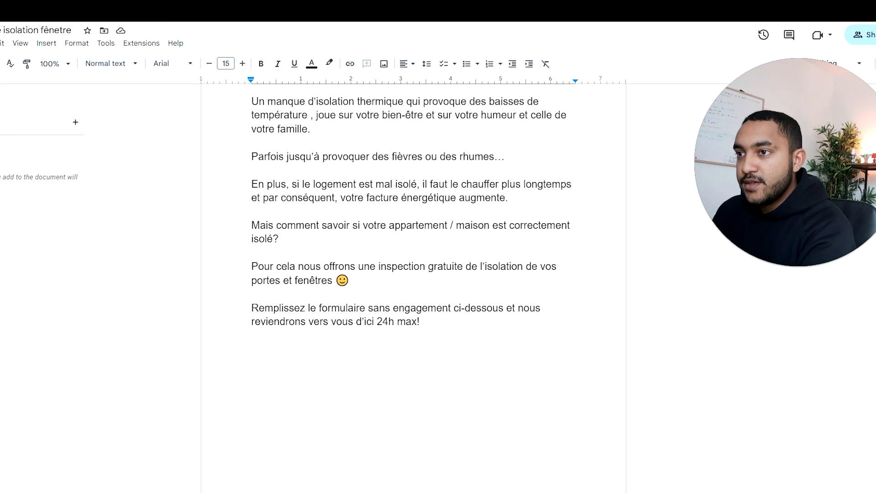
Step: In ad text #2, replace the "Parfois jusqu'à provoquer des fièvres ou des rhumes…" line with the copied ChatGPT wording, without its formatting
{"action": "scroll", "coordinate": [411, 274], "scroll_direction": "up", "scroll_amount": 2}
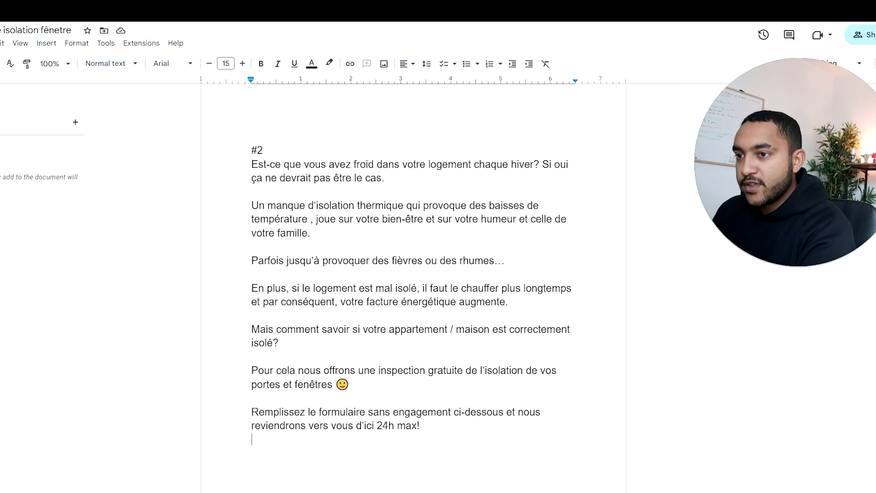
{"action": "left_click_drag", "start_coordinate": [252, 261], "coordinate": [473, 265]}
{"action": "right_click", "coordinate": [473, 265]}
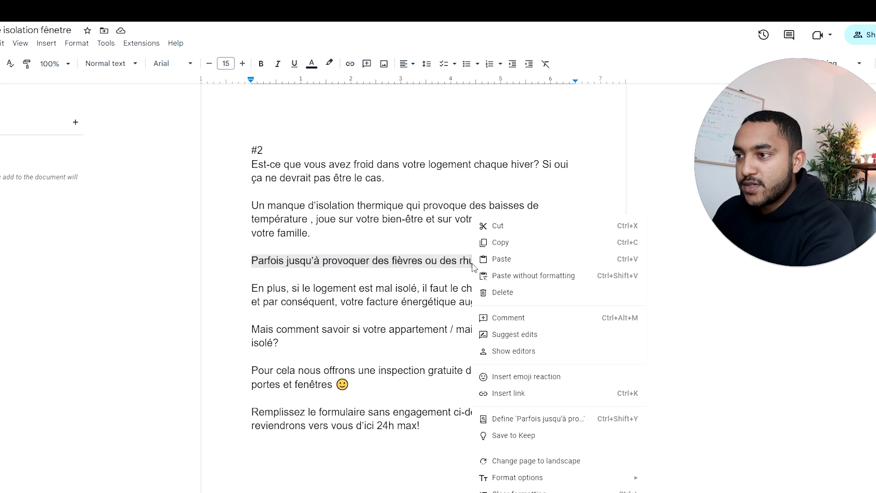
{"action": "left_click", "coordinate": [494, 276]}
Step: Complete the pasted line so it reads "Et parfois vous rendre plus vulnérable aux maladies hivernales..."
{"action": "left_click", "coordinate": [257, 261]}
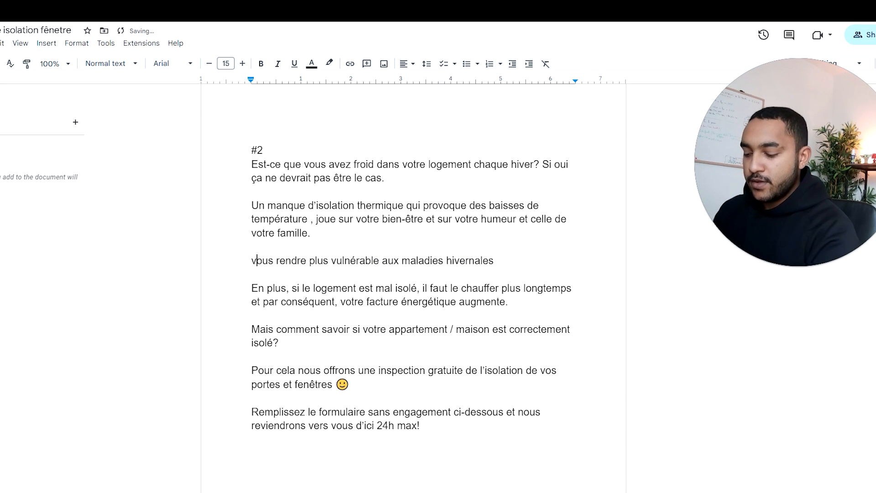
{"action": "key", "text": "Left"}
{"action": "type", "text": "Et parfois"}
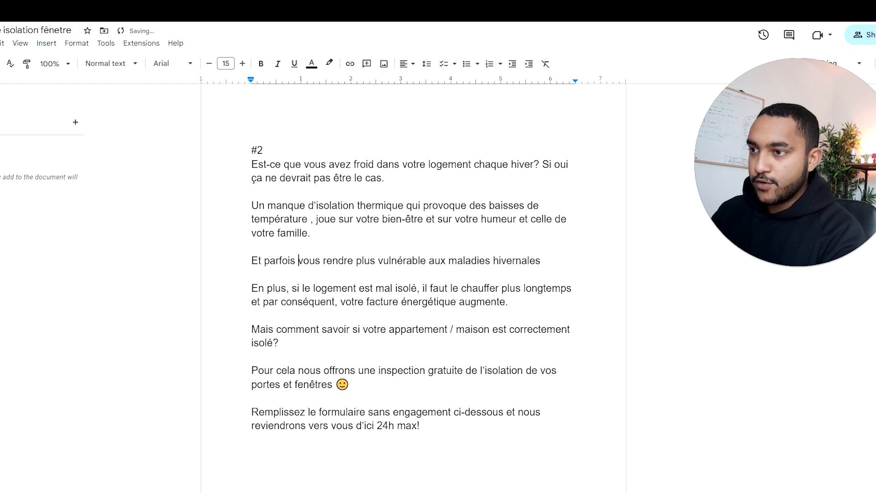
{"action": "left_click", "coordinate": [541, 260]}
{"action": "type", "text": "..."}
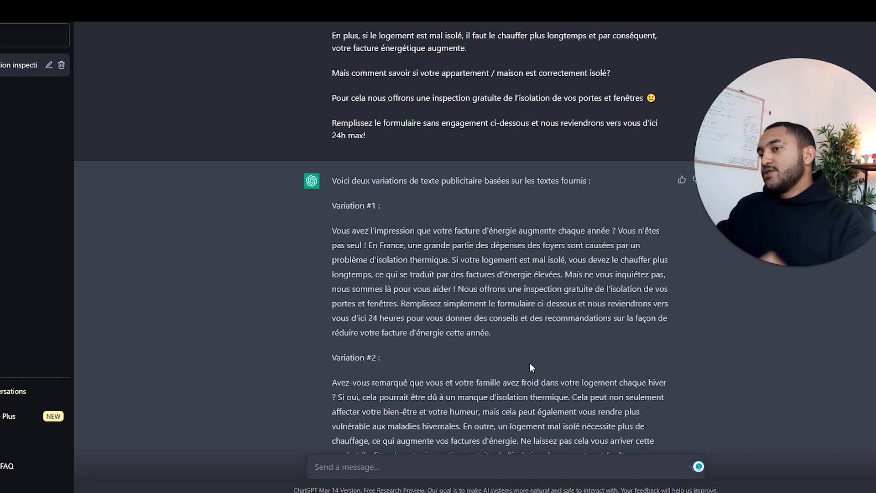
{"action": "scroll", "coordinate": [530, 364], "scroll_direction": "down", "scroll_amount": 3}
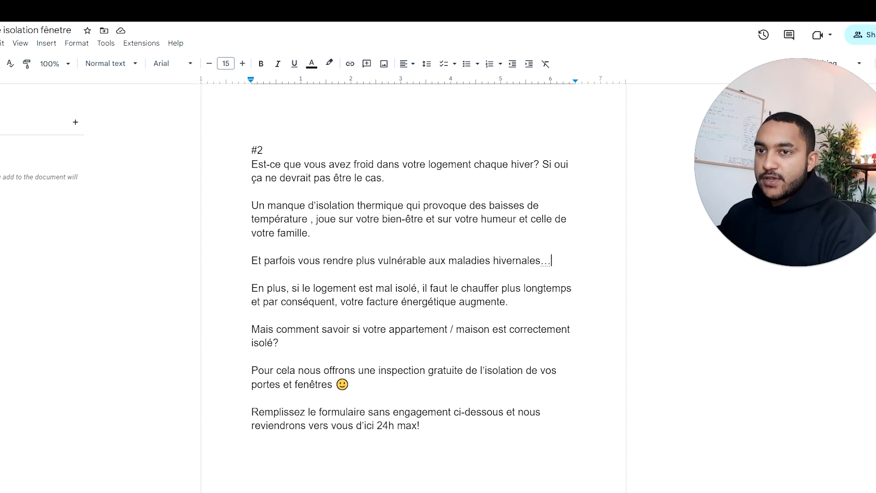
{"action": "scroll", "coordinate": [414, 274], "scroll_direction": "up", "scroll_amount": 9}
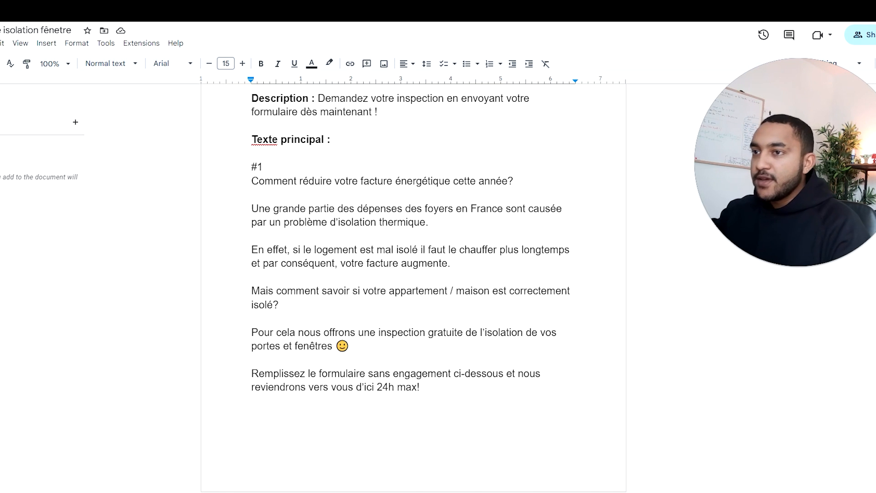
{"action": "scroll", "coordinate": [413, 274], "scroll_direction": "down", "scroll_amount": 2}
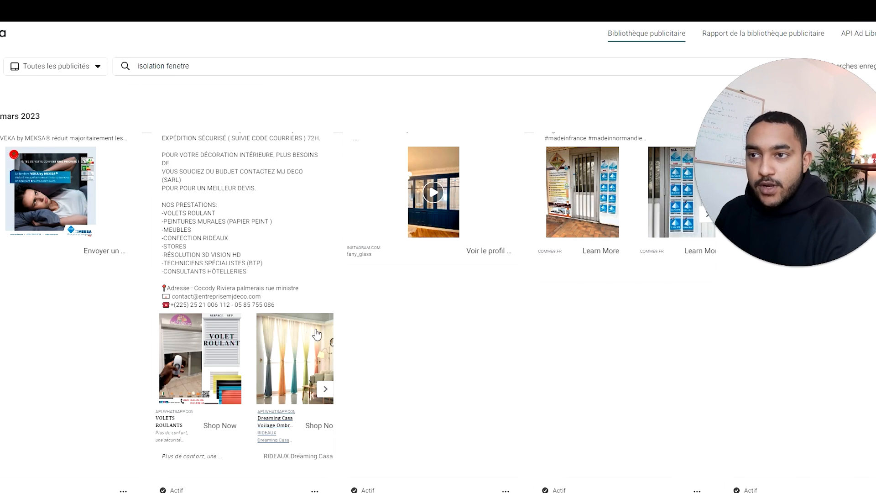
Step: In the Meta Ad Library results for "isolation fenetre", open the details of the MEKSA Uw coefficient ad and examine its text and visual
{"action": "scroll", "coordinate": [317, 335], "scroll_direction": "up", "scroll_amount": 2}
{"action": "scroll", "coordinate": [579, 419], "scroll_direction": "up", "scroll_amount": 10}
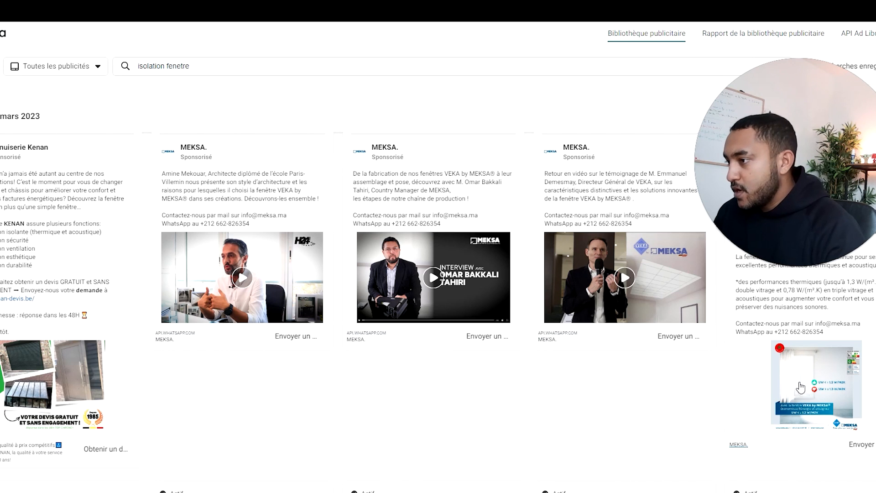
{"action": "scroll", "coordinate": [822, 379], "scroll_direction": "up", "scroll_amount": 5}
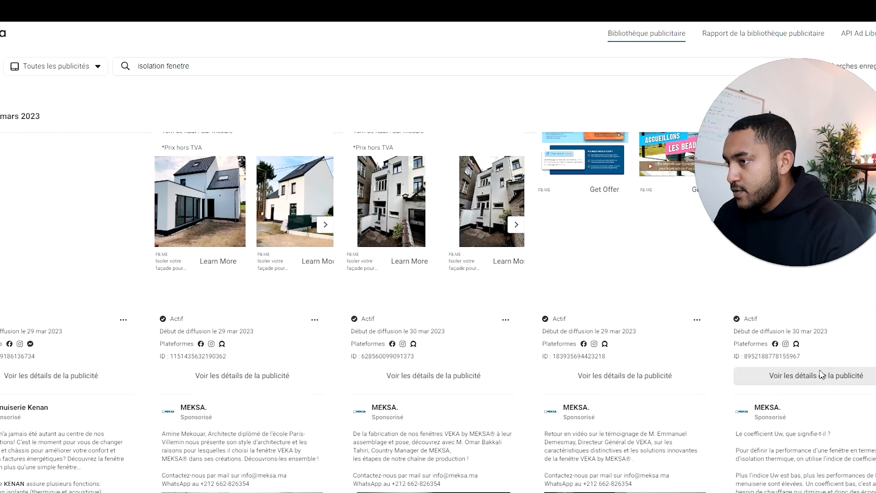
{"action": "left_click", "coordinate": [822, 376]}
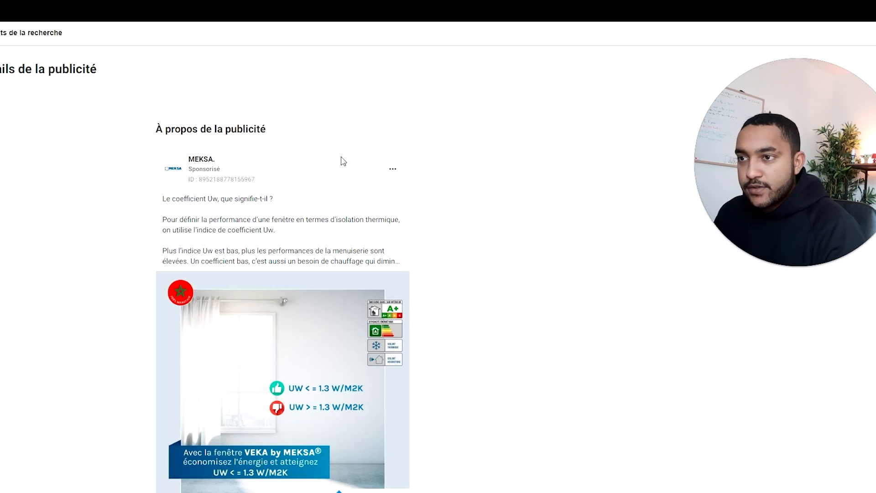
{"action": "scroll", "coordinate": [333, 200], "scroll_direction": "down", "scroll_amount": 1}
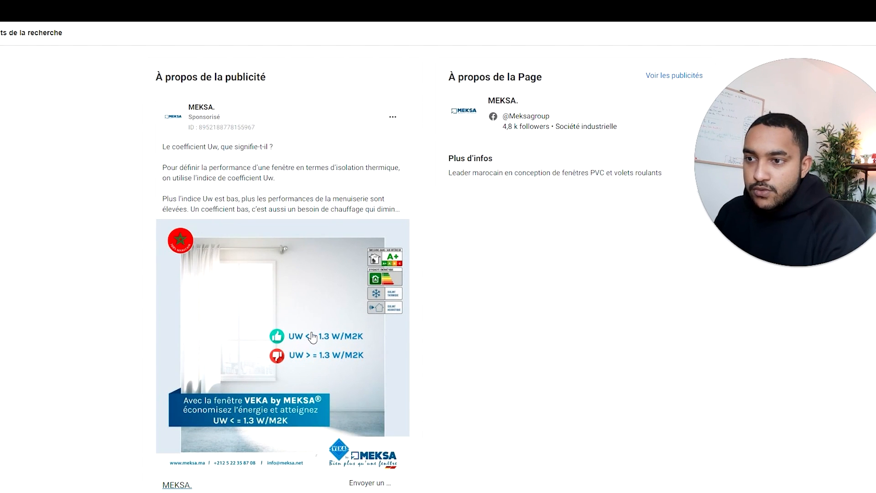
{"action": "scroll", "coordinate": [312, 338], "scroll_direction": "down", "scroll_amount": 2}
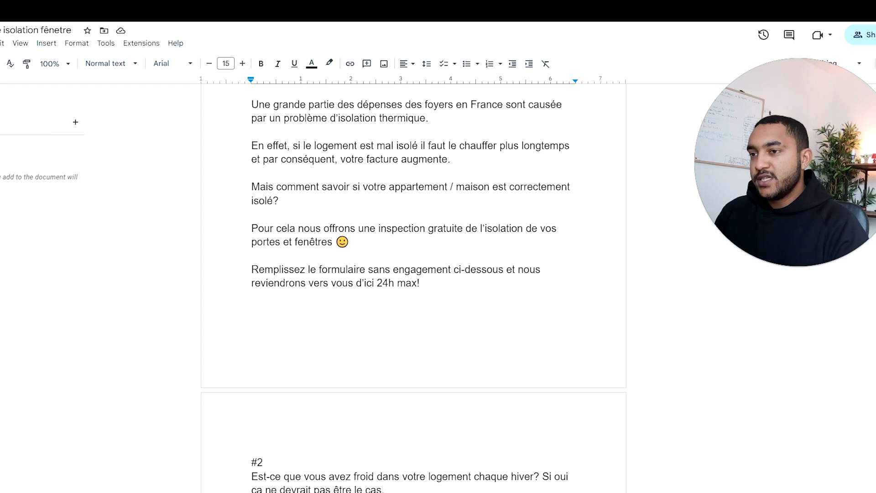
Step: Find the Les Idéateurs de Confort ad among the "isolation fenetre" results and examine its promo text and carousel images
{"action": "scroll", "coordinate": [413, 287], "scroll_direction": "down", "scroll_amount": 10}
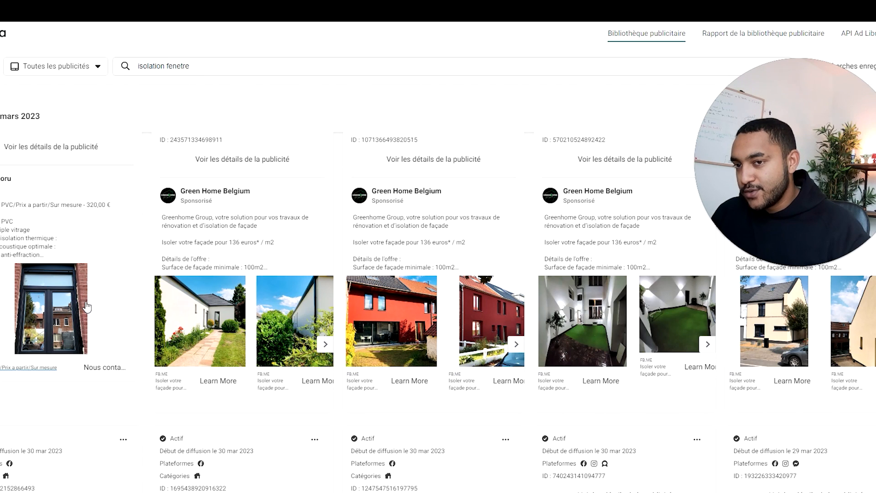
{"action": "scroll", "coordinate": [57, 296], "scroll_direction": "down", "scroll_amount": 6}
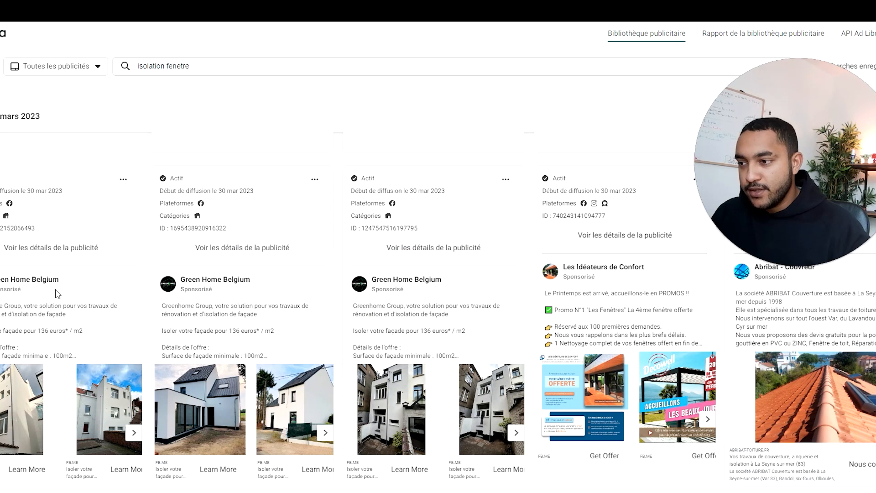
{"action": "left_click", "coordinate": [607, 235]}
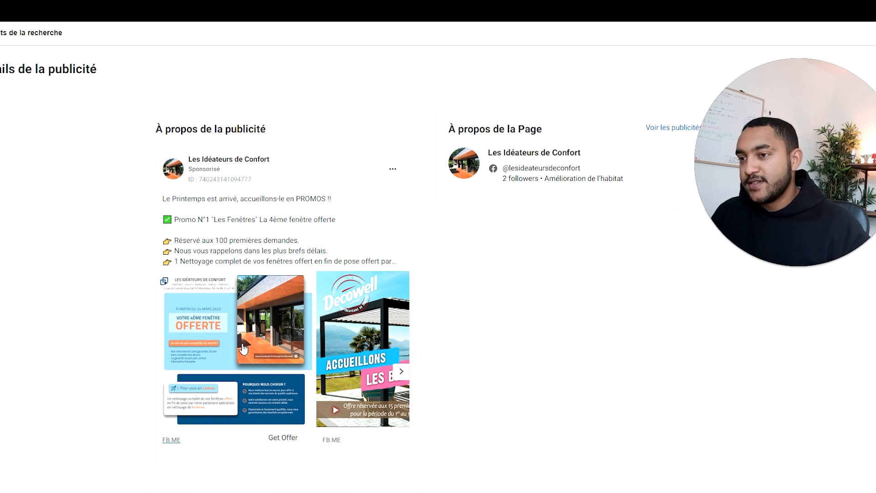
{"action": "scroll", "coordinate": [219, 317], "scroll_direction": "down", "scroll_amount": 1}
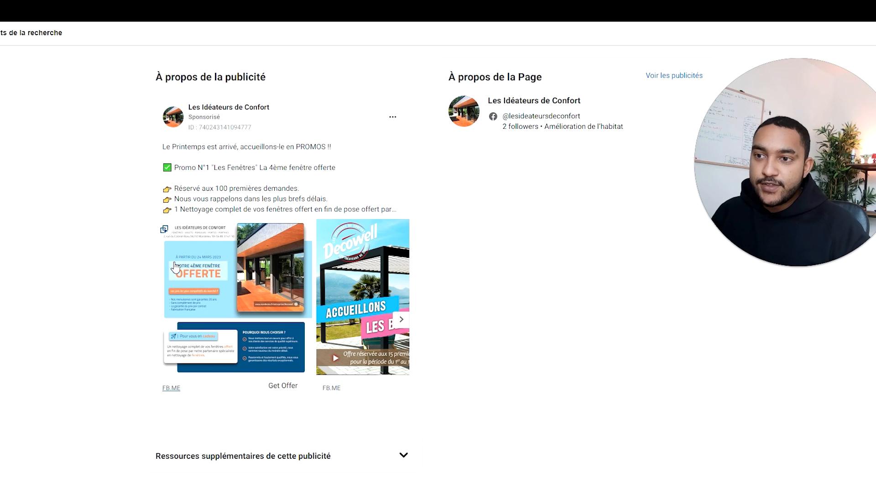
{"action": "left_click", "coordinate": [401, 320]}
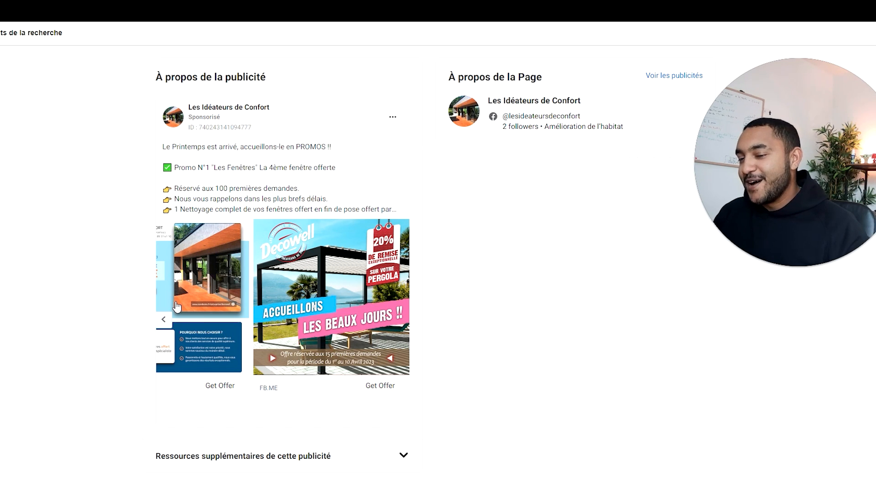
{"action": "left_click", "coordinate": [164, 321]}
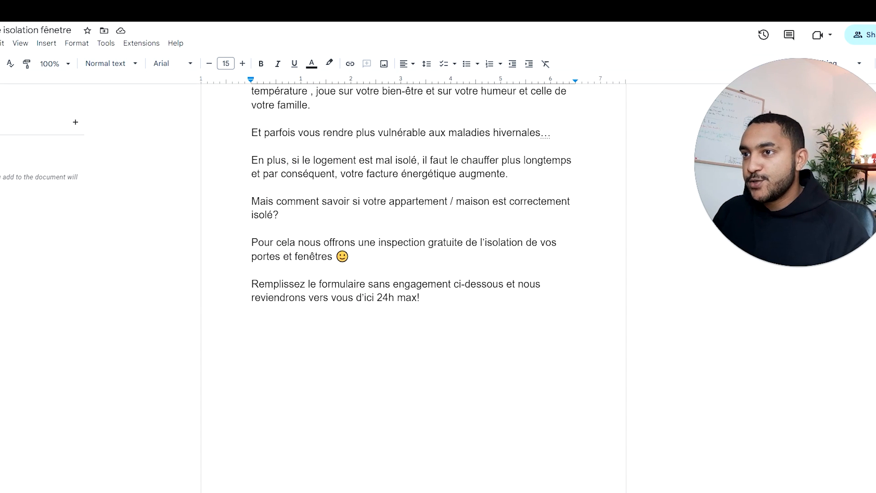
{"action": "scroll", "coordinate": [413, 274], "scroll_direction": "up", "scroll_amount": 2}
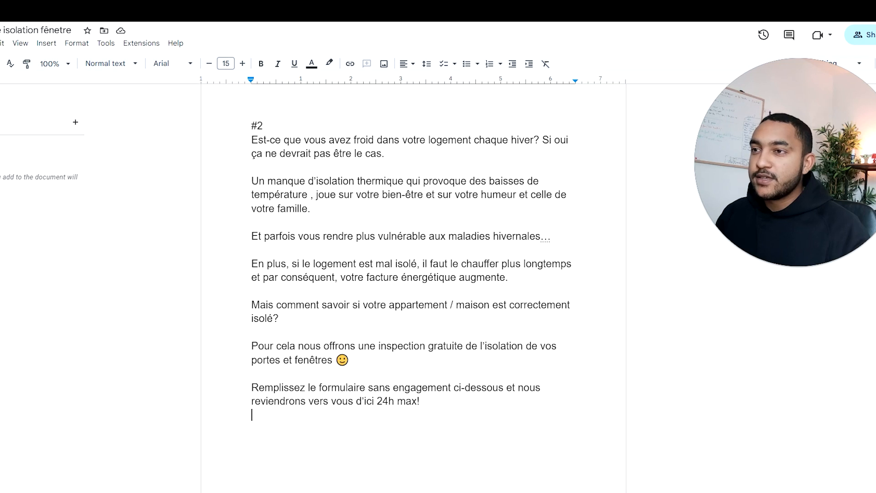
Step: Search the web in a new browser tab for heating electricity bills with "facture electrique chauffage"
{"action": "key", "text": "ctrl+t"}
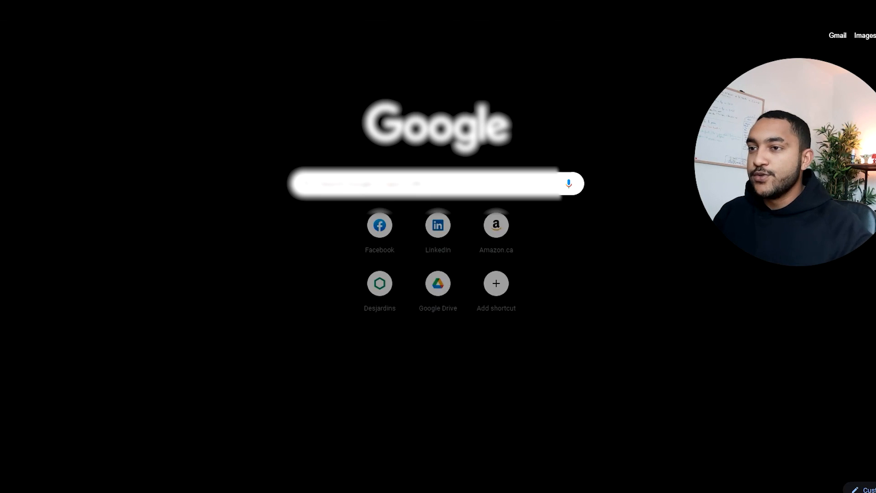
{"action": "type", "text": "facture e"}
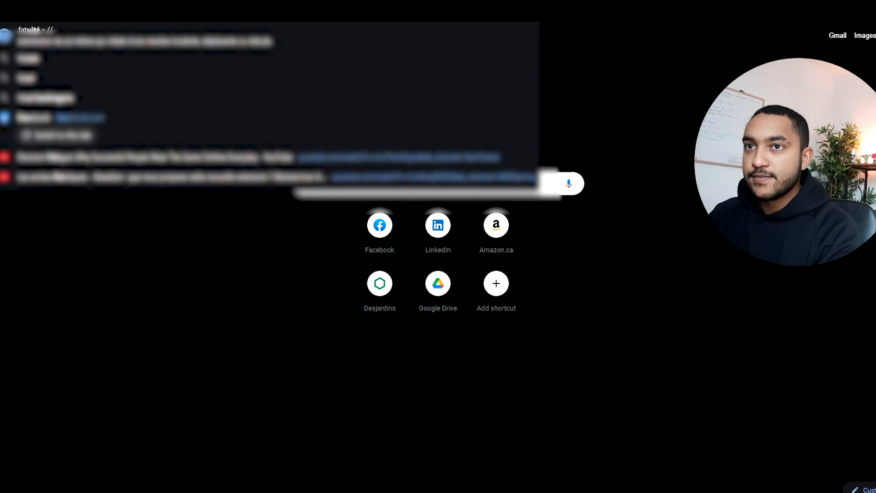
{"action": "type", "text": "lectrique chauf"}
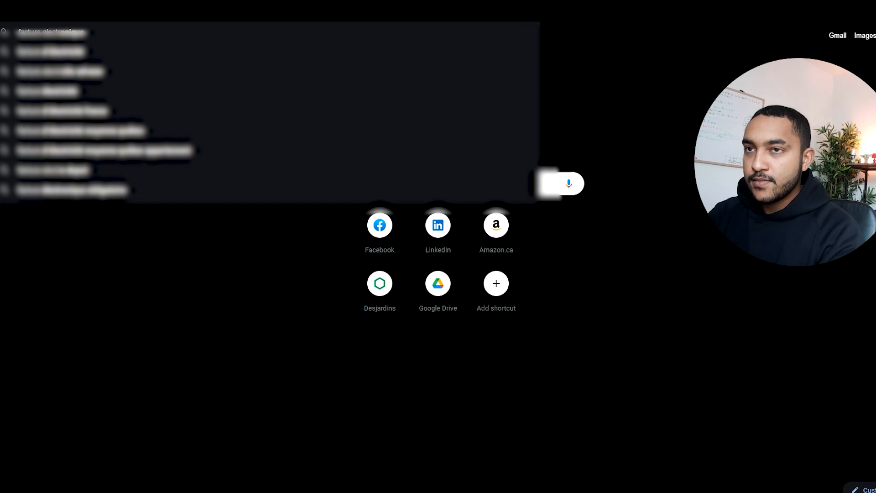
{"action": "type", "text": "fage et f"}
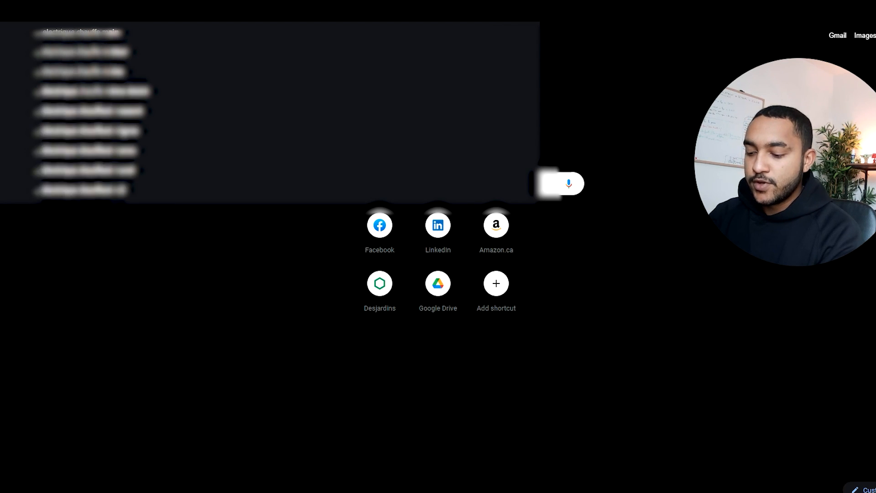
{"action": "key", "text": "Return"}
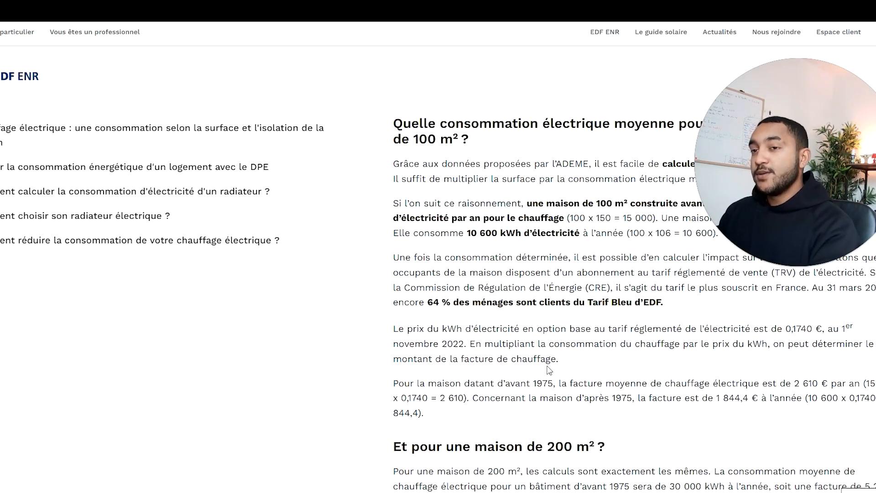
Step: Examine the EDF ENR article section on average electric heating consumption and yearly bill for a 100 m² house
{"action": "scroll", "coordinate": [548, 369], "scroll_direction": "down", "scroll_amount": 2}
{"action": "scroll", "coordinate": [548, 370], "scroll_direction": "up", "scroll_amount": 2}
{"action": "scroll", "coordinate": [548, 370], "scroll_direction": "up", "scroll_amount": 3}
{"action": "scroll", "coordinate": [548, 369], "scroll_direction": "down", "scroll_amount": 1}
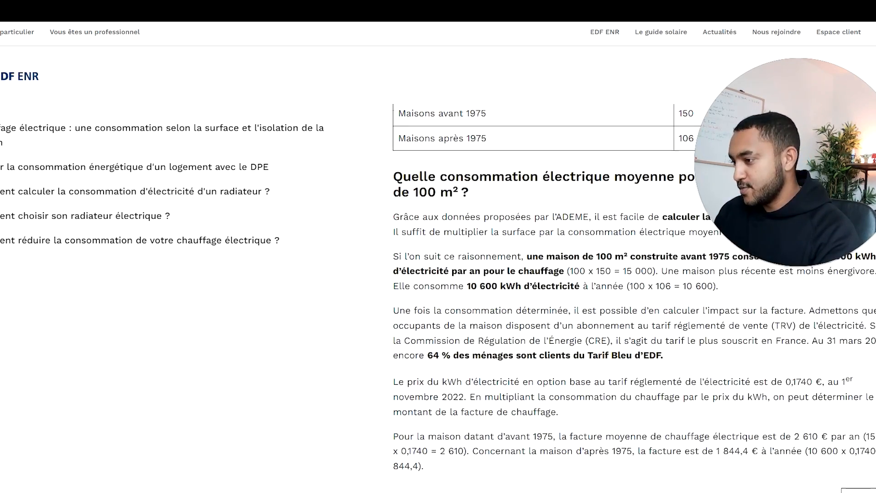
{"action": "scroll", "coordinate": [549, 370], "scroll_direction": "down", "scroll_amount": 1}
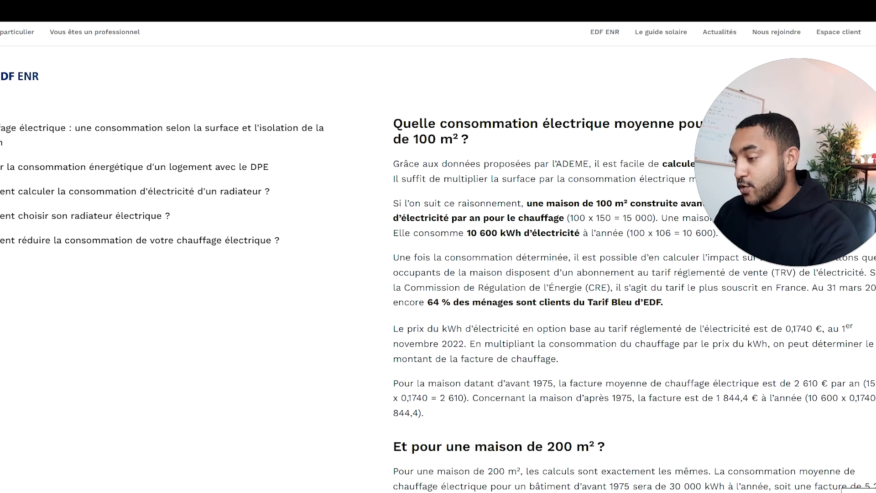
{"action": "left_click_drag", "start_coordinate": [716, 399], "coordinate": [758, 399]}
{"action": "left_click", "coordinate": [689, 358]}
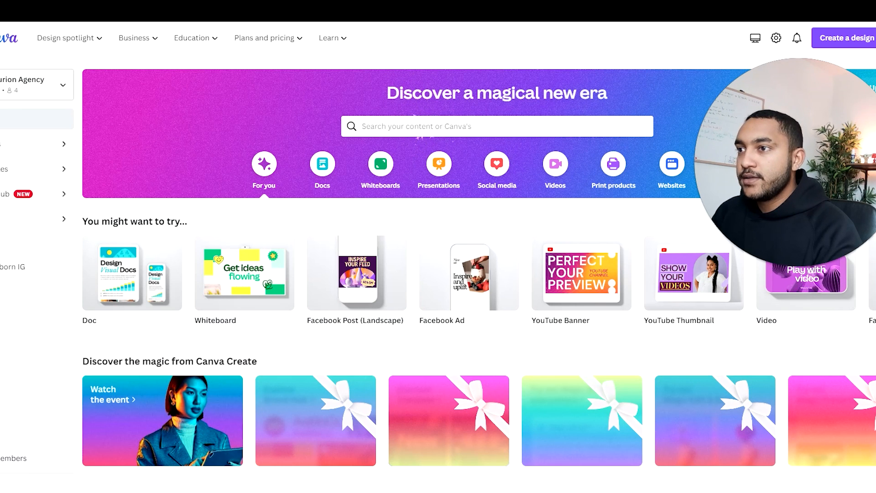
Step: Search Canva's templates for "avant apres"
{"action": "left_click", "coordinate": [420, 126]}
{"action": "type", "text": "avant apres"}
{"action": "key", "text": "Return"}
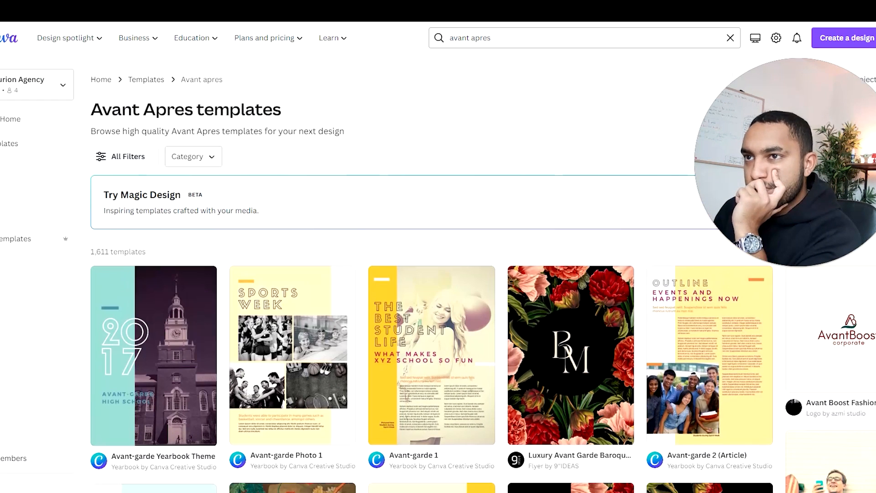
Step: Replace the Canva template search term with "before after" and run the search
{"action": "triple_click", "coordinate": [482, 37]}
{"action": "type", "text": "befpore"}
{"action": "key", "text": "BackSpace"}
{"action": "type", "text": "ore after"}
{"action": "key", "text": "Return"}
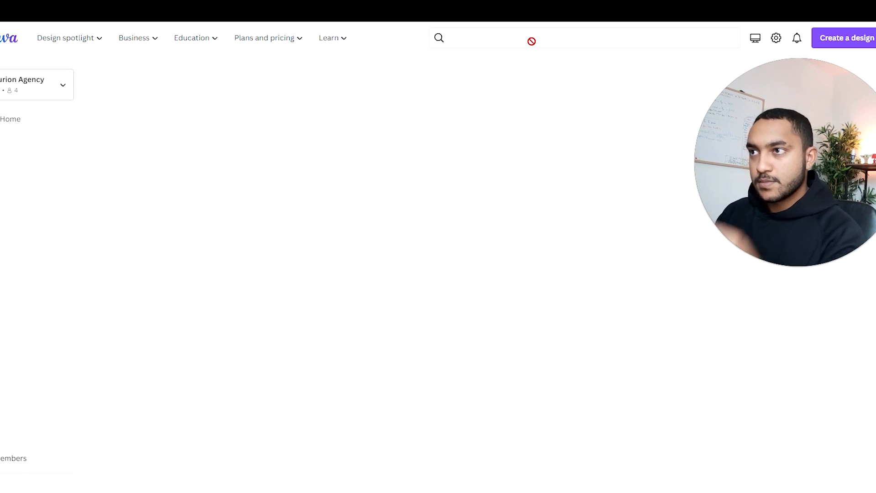
Step: Browse the before/after templates and examine their layouts for a visual suited to the window insulation ad
{"action": "scroll", "coordinate": [464, 146], "scroll_direction": "down", "scroll_amount": 1}
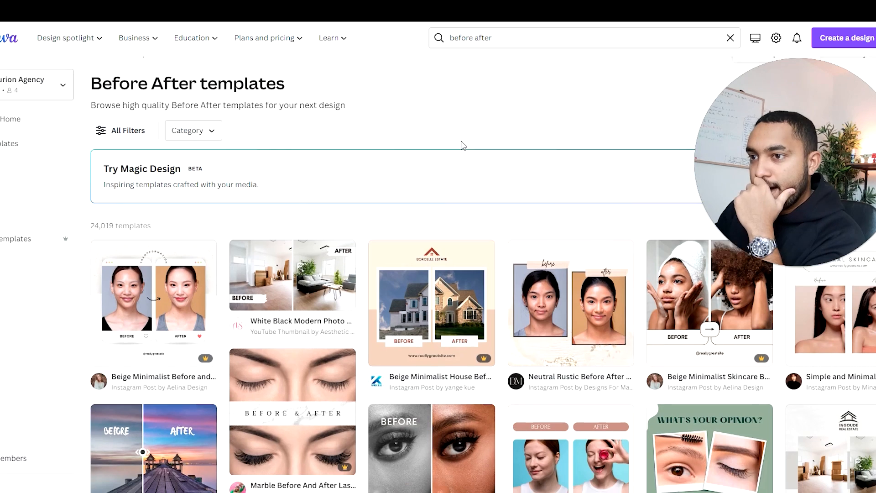
{"action": "scroll", "coordinate": [578, 183], "scroll_direction": "down", "scroll_amount": 5}
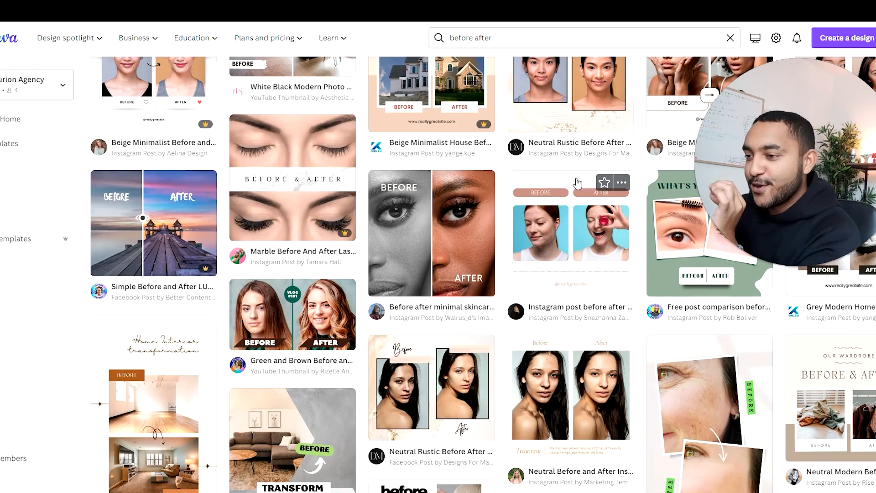
{"action": "scroll", "coordinate": [577, 183], "scroll_direction": "down", "scroll_amount": 5}
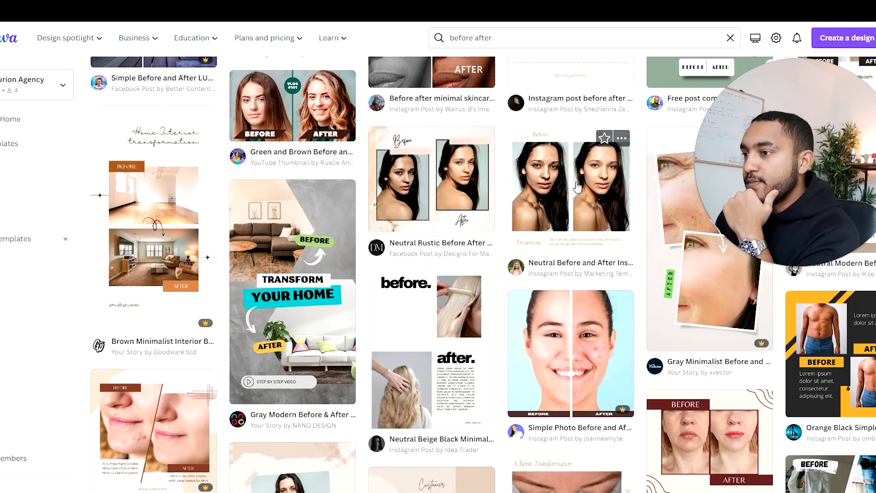
{"action": "scroll", "coordinate": [577, 189], "scroll_direction": "down", "scroll_amount": 5}
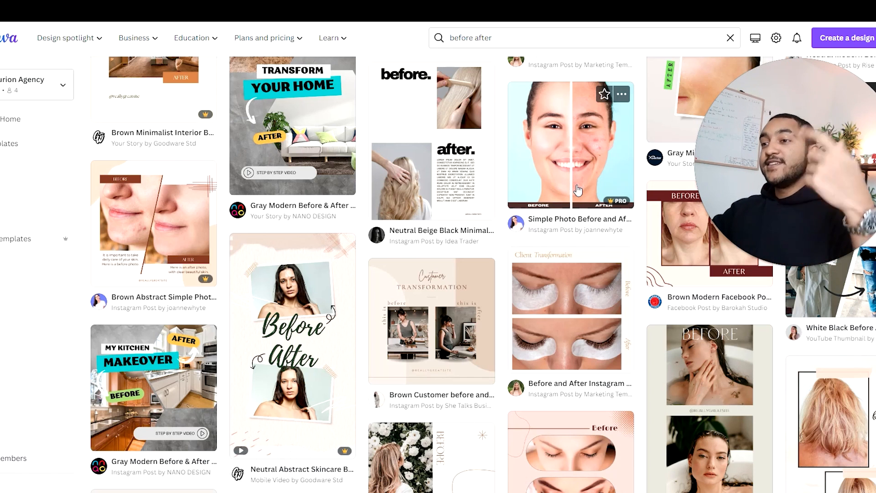
{"action": "scroll", "coordinate": [459, 309], "scroll_direction": "up", "scroll_amount": 10}
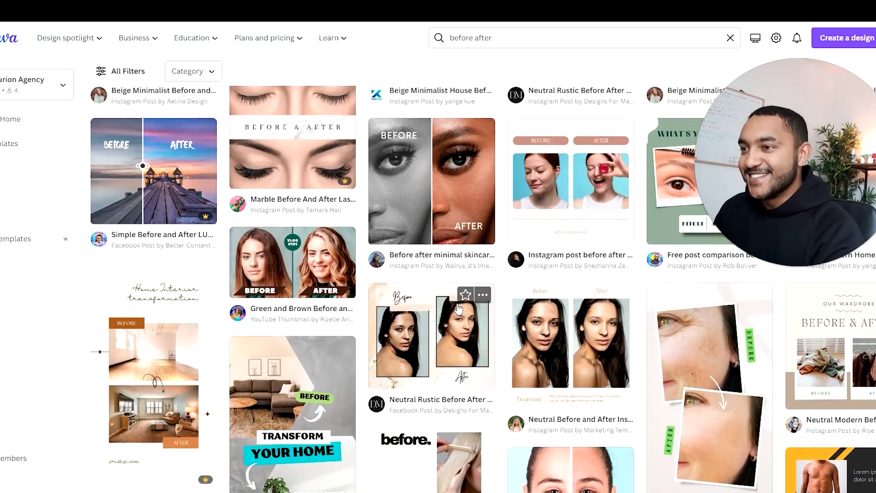
{"action": "scroll", "coordinate": [458, 309], "scroll_direction": "up", "scroll_amount": 3}
{"action": "scroll", "coordinate": [458, 308], "scroll_direction": "down", "scroll_amount": 12}
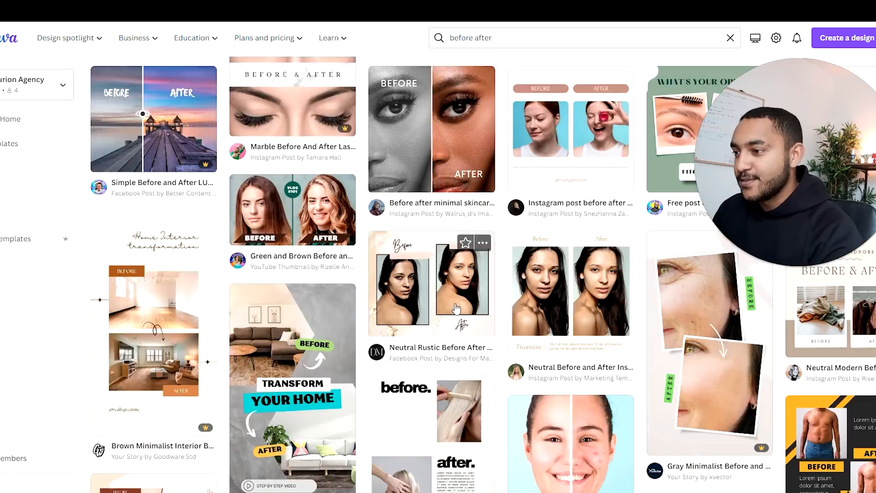
Step: Look further through the before/after templates and preview the Brown and White Modern Minimalist Before After Instagram Post
{"action": "scroll", "coordinate": [457, 309], "scroll_direction": "down", "scroll_amount": 10}
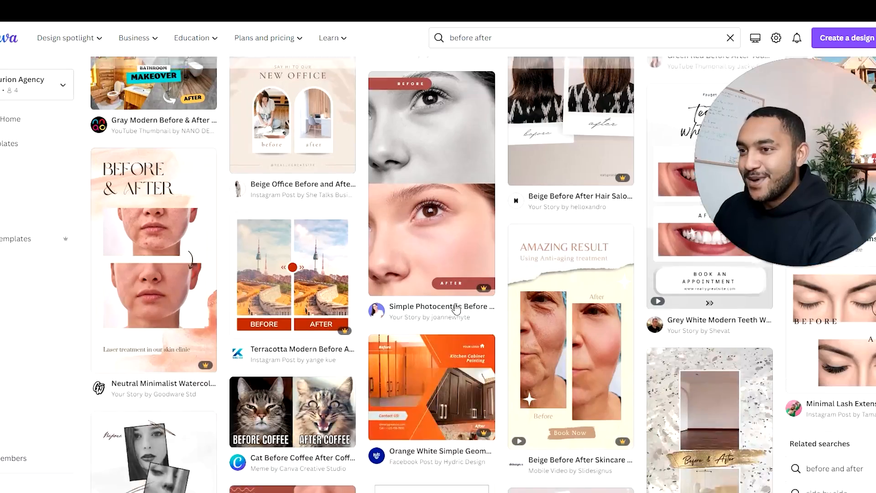
{"action": "scroll", "coordinate": [456, 309], "scroll_direction": "up", "scroll_amount": 2}
{"action": "scroll", "coordinate": [456, 309], "scroll_direction": "down", "scroll_amount": 5}
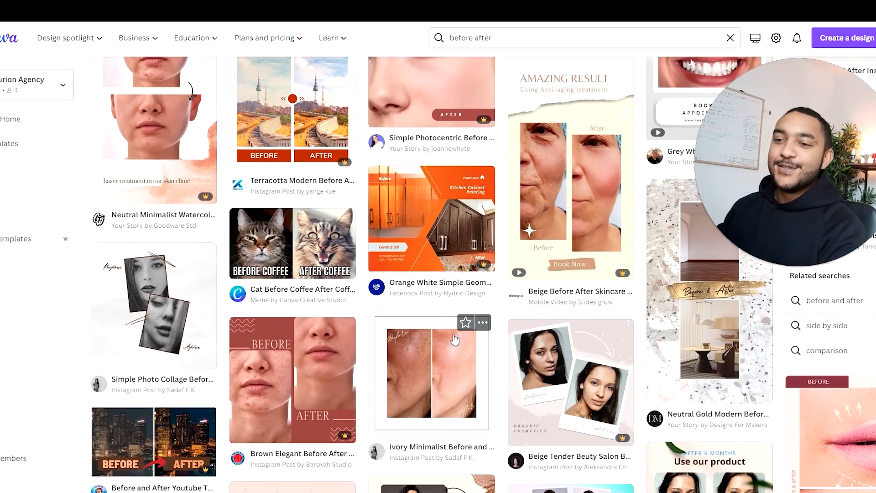
{"action": "scroll", "coordinate": [456, 339], "scroll_direction": "down", "scroll_amount": 6}
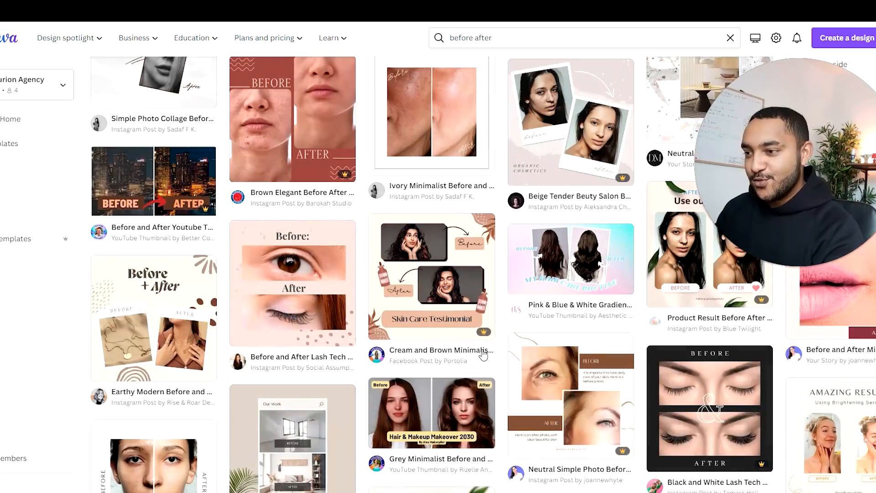
{"action": "scroll", "coordinate": [483, 354], "scroll_direction": "down", "scroll_amount": 4}
{"action": "left_click", "coordinate": [482, 349]}
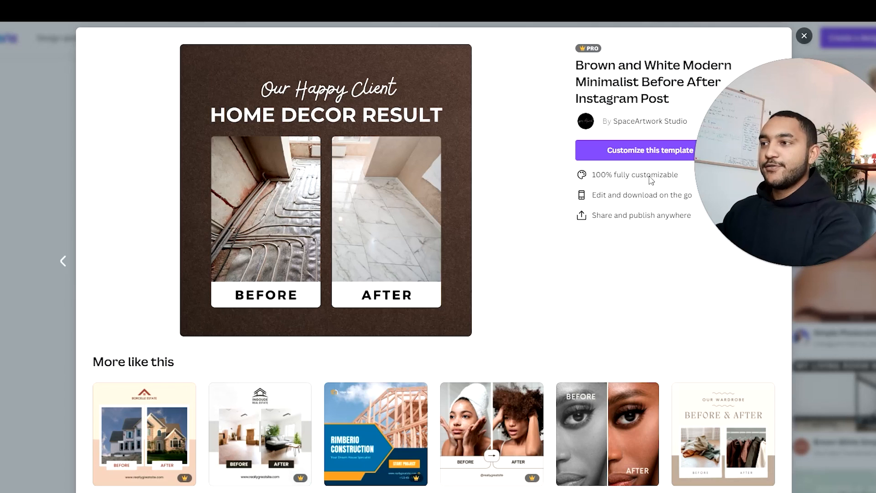
{"action": "left_click", "coordinate": [650, 152]}
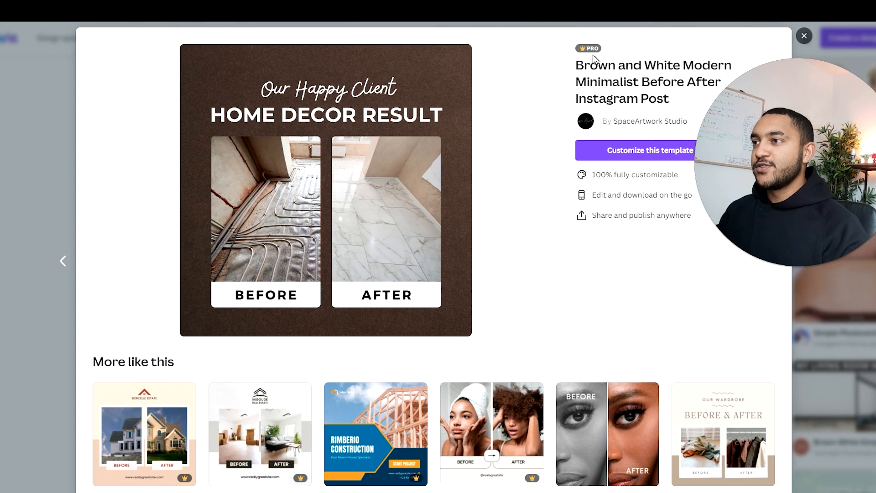
{"action": "left_click", "coordinate": [47, 124]}
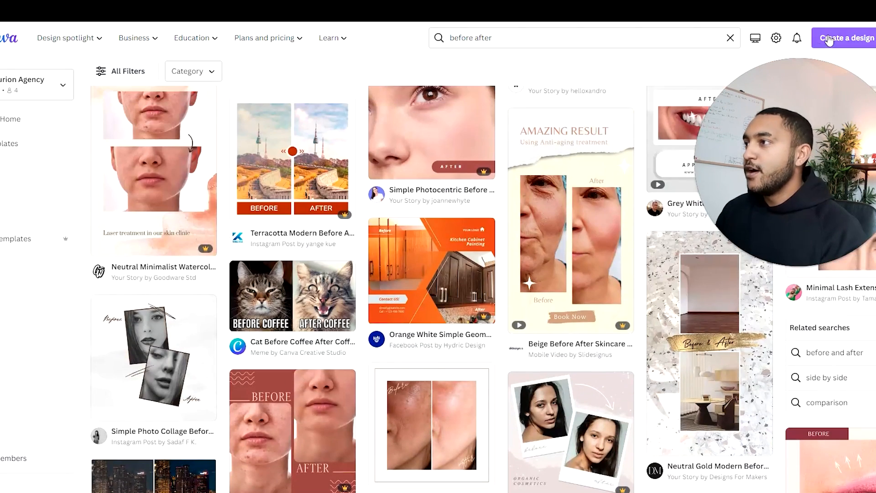
Step: Create a new blank design with a custom size of 1080 × 1080 px
{"action": "left_click", "coordinate": [846, 37]}
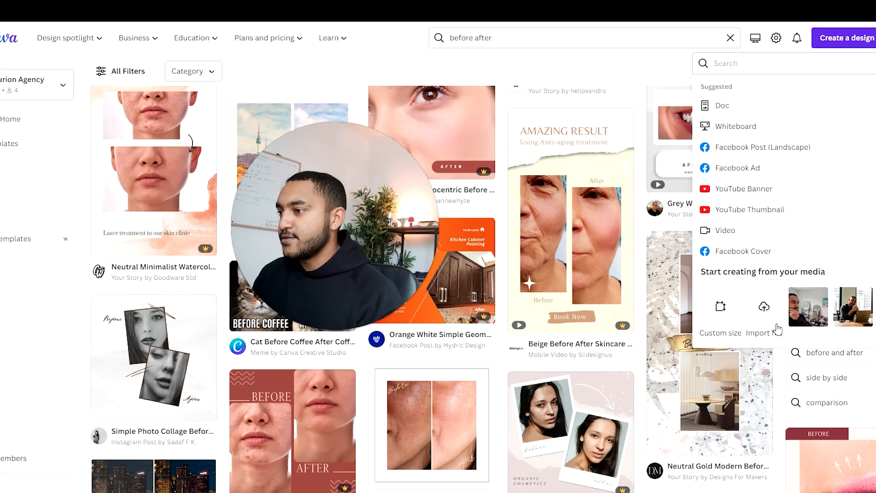
{"action": "left_click", "coordinate": [721, 306]}
{"action": "type", "text": "10"}
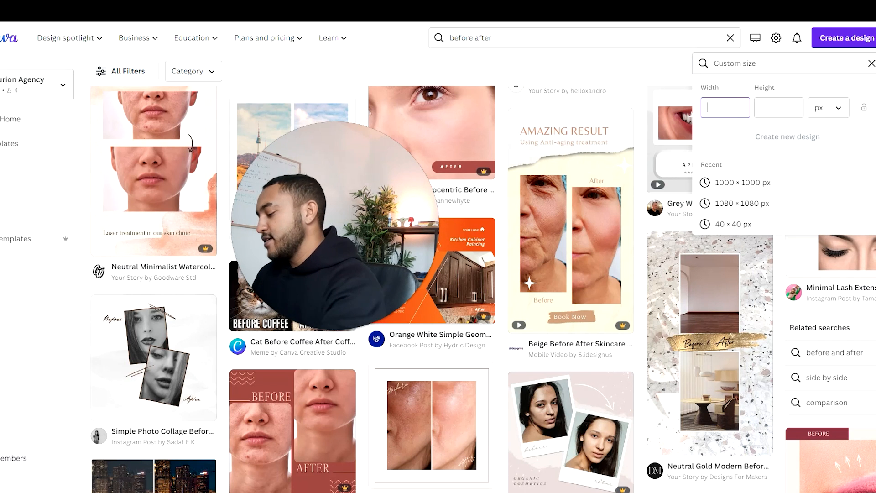
{"action": "type", "text": "80"}
{"action": "key", "text": "Tab"}
{"action": "type", "text": "1080"}
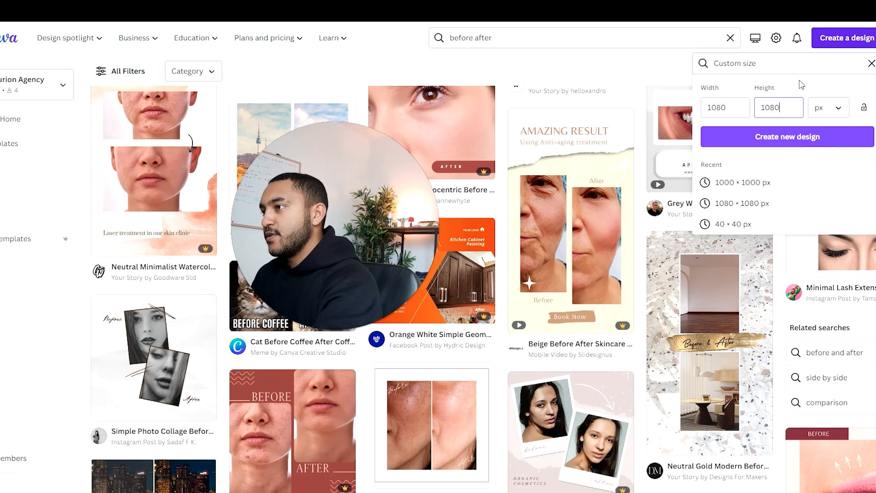
{"action": "left_click", "coordinate": [807, 141]}
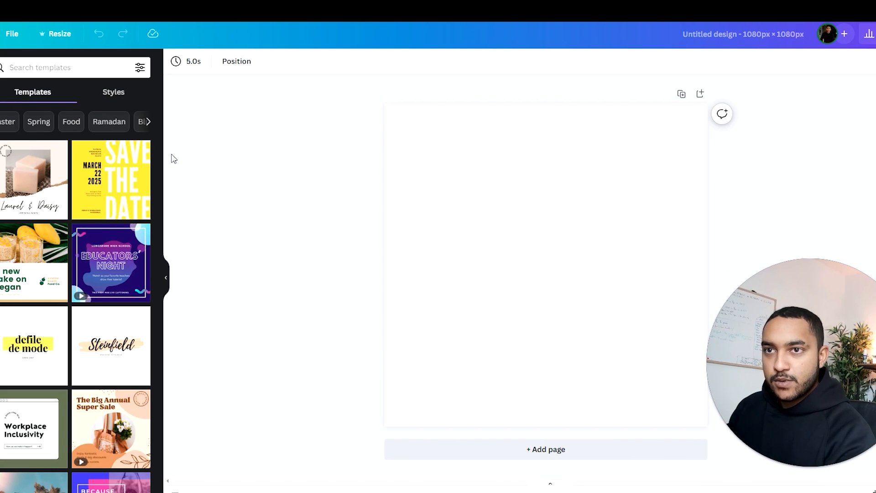
Step: Switch to Pexels and search its free stock photos for "fenêtre"
{"action": "left_click", "coordinate": [365, 9]}
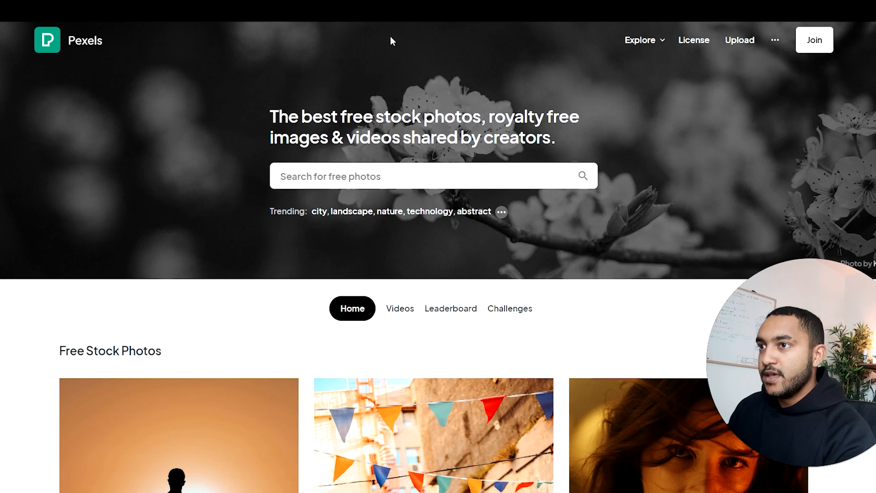
{"action": "left_click", "coordinate": [438, 9]}
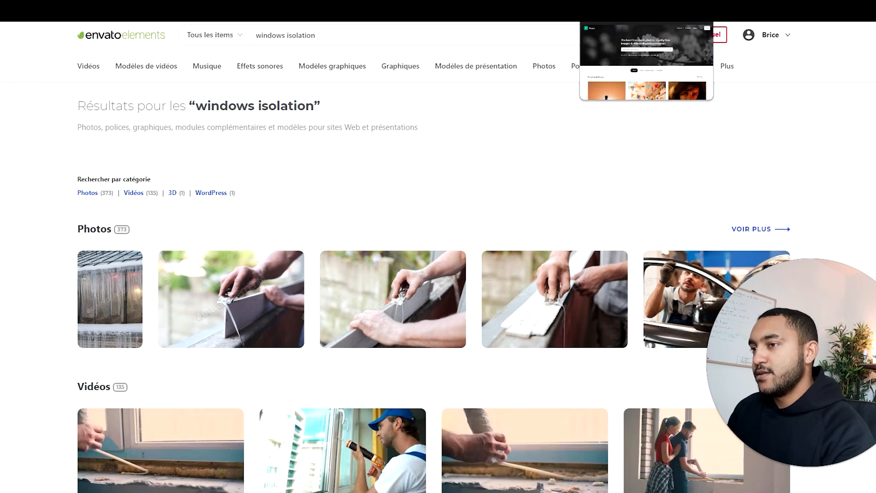
{"action": "left_click", "coordinate": [639, 9]}
{"action": "left_click", "coordinate": [433, 176]}
{"action": "type", "text": "wind"}
{"action": "key", "text": "BackSpace"}
{"action": "key", "text": "BackSpace"}
{"action": "key", "text": "BackSpace"}
{"action": "key", "text": "BackSpace"}
{"action": "type", "text": "fenêtre"}
{"action": "key", "text": "Return"}
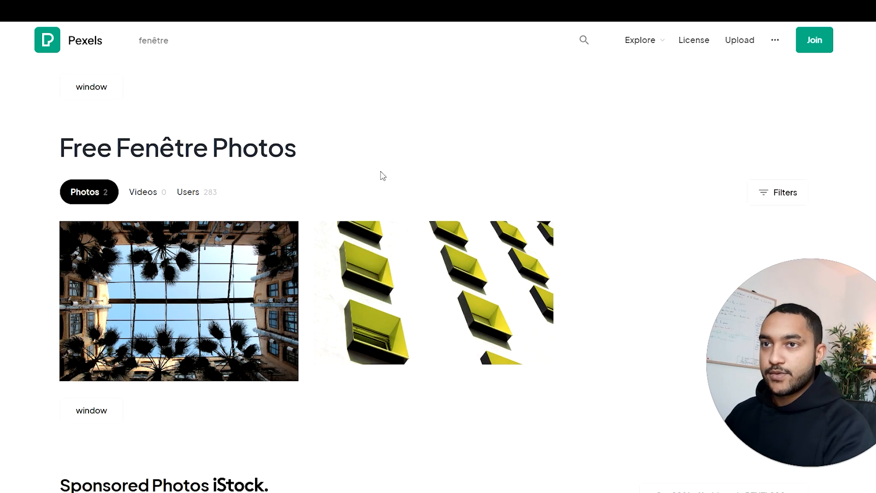
Step: Change the photo search to the suggested term "window" and look through the results for a picture suited to the ad
{"action": "left_click", "coordinate": [110, 94]}
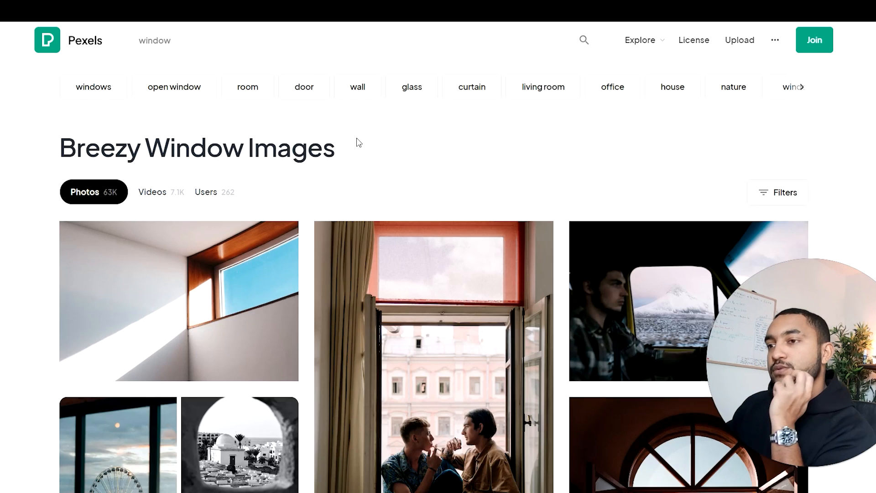
{"action": "scroll", "coordinate": [434, 175], "scroll_direction": "down", "scroll_amount": 12}
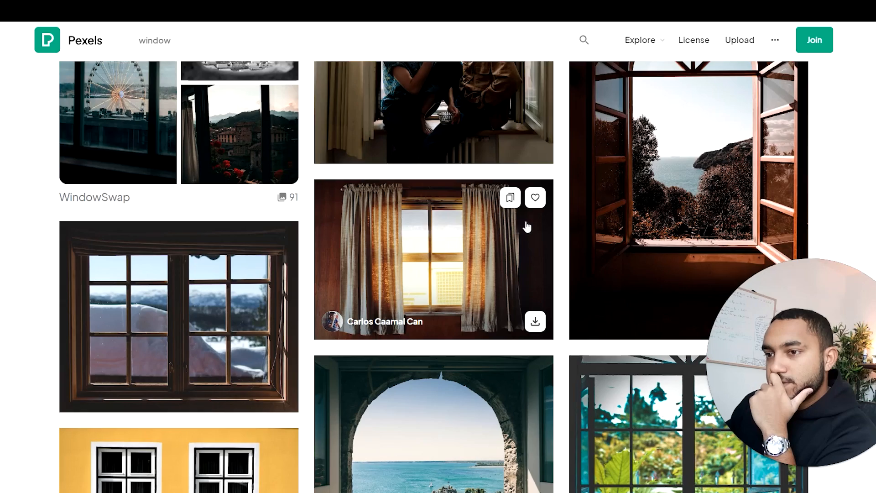
{"action": "scroll", "coordinate": [527, 226], "scroll_direction": "down", "scroll_amount": 1}
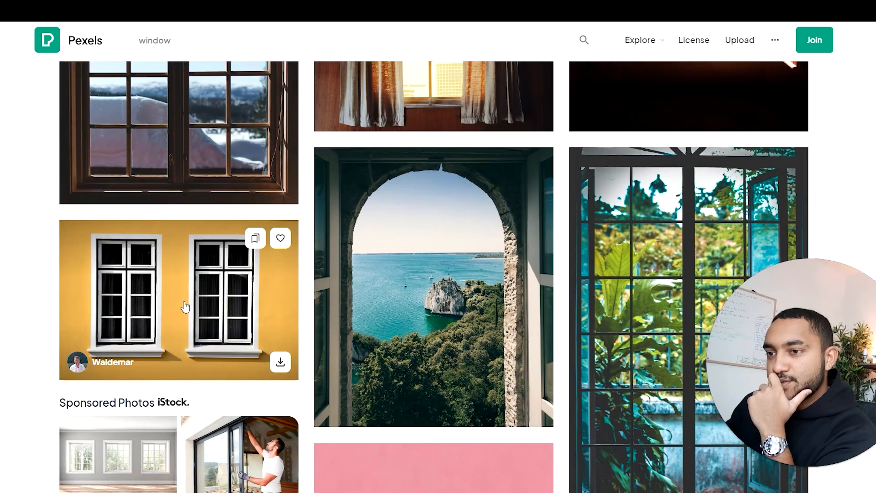
{"action": "scroll", "coordinate": [185, 307], "scroll_direction": "down", "scroll_amount": 5}
{"action": "scroll", "coordinate": [476, 325], "scroll_direction": "down", "scroll_amount": 10}
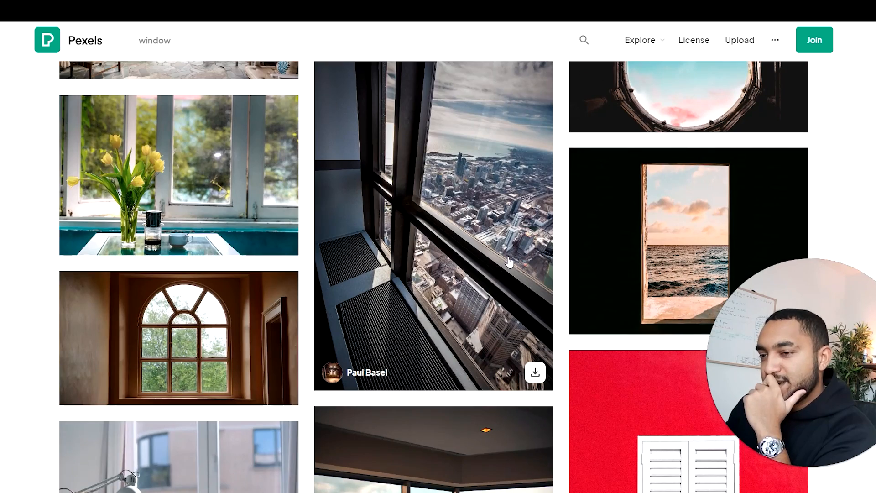
{"action": "scroll", "coordinate": [510, 261], "scroll_direction": "down", "scroll_amount": 2}
{"action": "scroll", "coordinate": [512, 262], "scroll_direction": "down", "scroll_amount": 7}
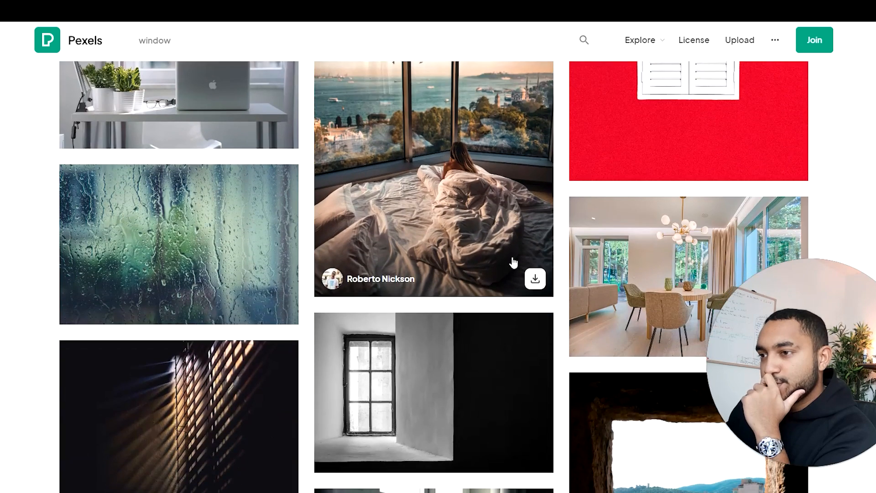
{"action": "scroll", "coordinate": [513, 263], "scroll_direction": "down", "scroll_amount": 6}
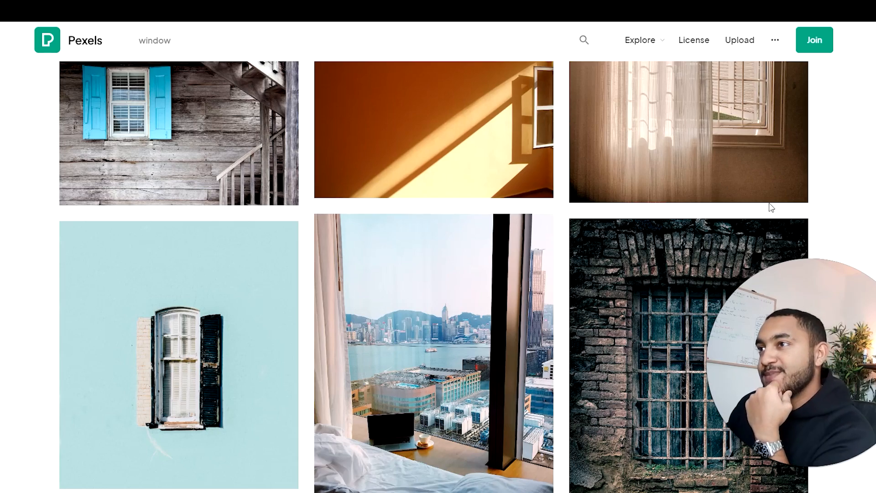
{"action": "scroll", "coordinate": [591, 255], "scroll_direction": "down", "scroll_amount": 5}
{"action": "scroll", "coordinate": [525, 257], "scroll_direction": "down", "scroll_amount": 4}
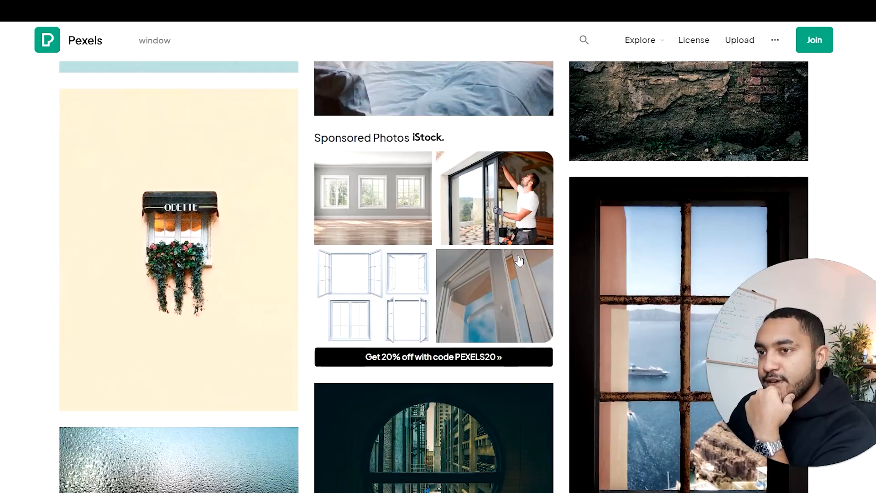
Step: Search Pexels for "window exterior", open the photo of the multicolored row houses, view its related photos, and download it
{"action": "scroll", "coordinate": [520, 261], "scroll_direction": "down", "scroll_amount": 8}
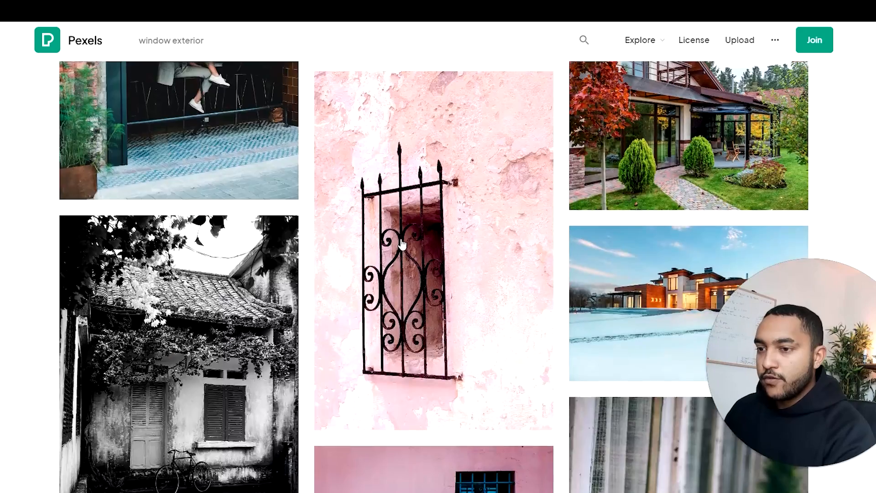
{"action": "scroll", "coordinate": [402, 246], "scroll_direction": "up", "scroll_amount": 5}
{"action": "left_click", "coordinate": [418, 215]}
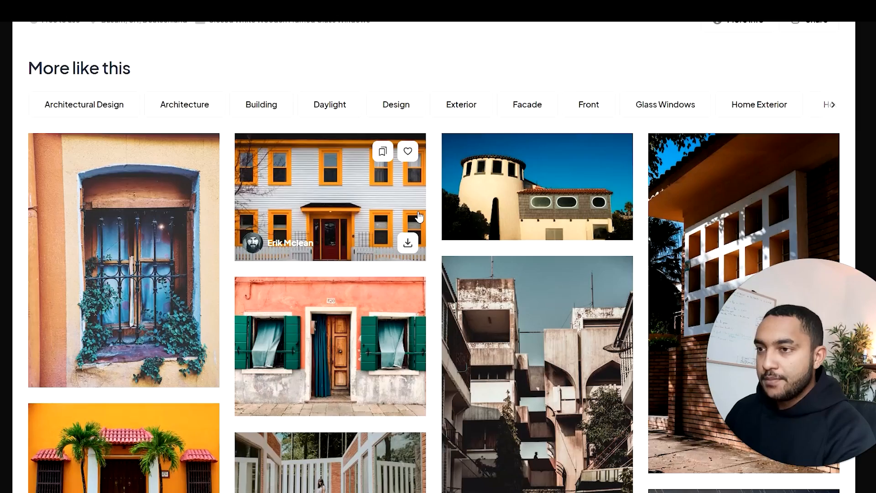
{"action": "scroll", "coordinate": [419, 217], "scroll_direction": "down", "scroll_amount": 2}
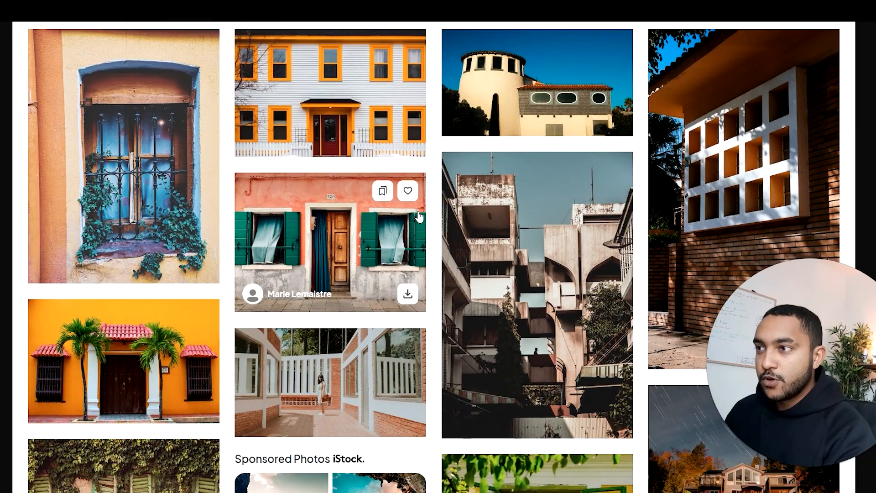
{"action": "scroll", "coordinate": [420, 216], "scroll_direction": "down", "scroll_amount": 4}
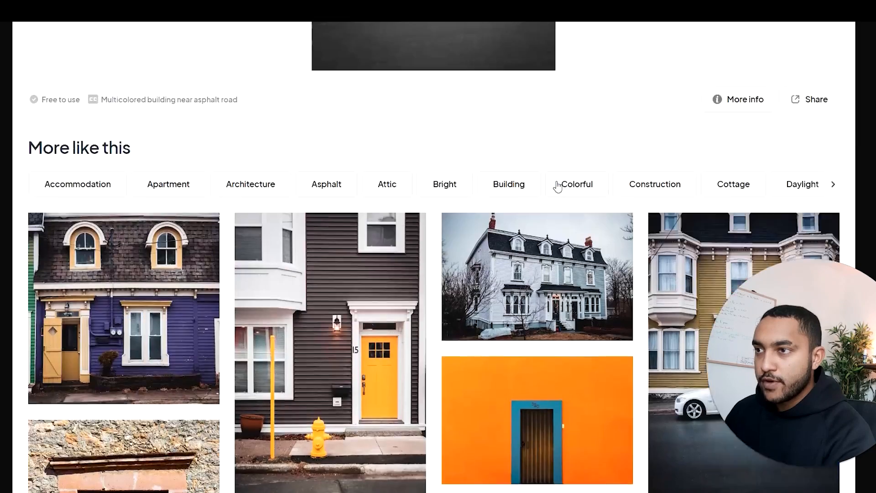
{"action": "scroll", "coordinate": [559, 185], "scroll_direction": "up", "scroll_amount": 7}
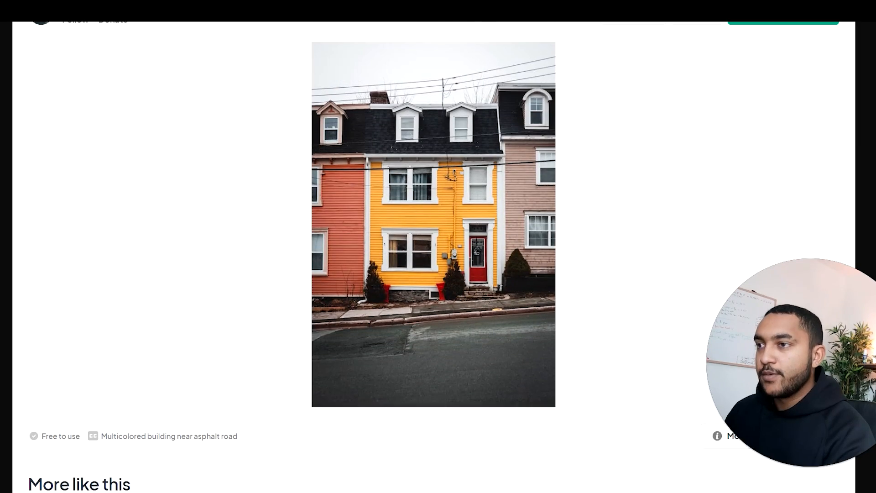
{"action": "scroll", "coordinate": [439, 256], "scroll_direction": "up", "scroll_amount": 2}
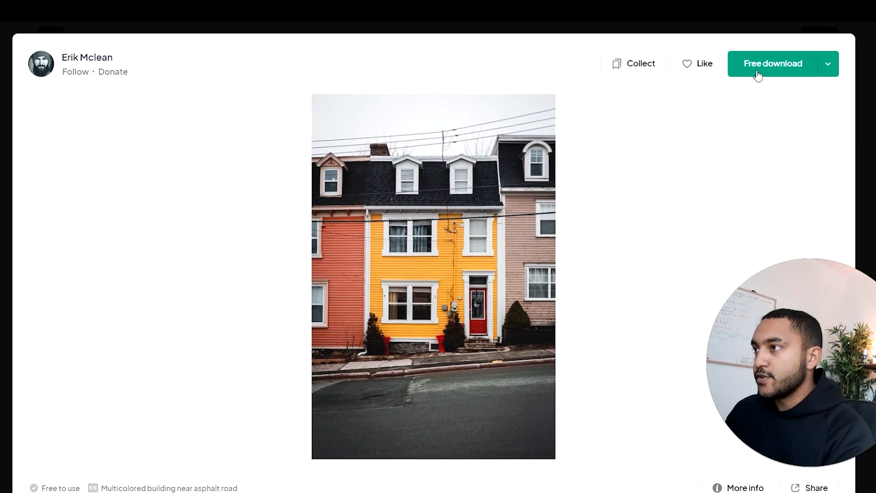
{"action": "left_click", "coordinate": [758, 68]}
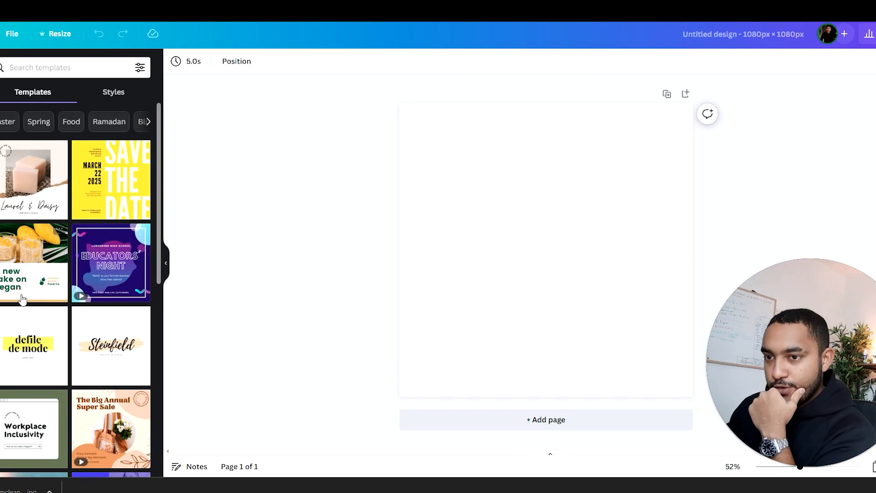
Step: Switch back to Canva, upload the downloaded row-house photo, and place it on the blank page
{"action": "scroll", "coordinate": [76, 289], "scroll_direction": "down", "scroll_amount": 2}
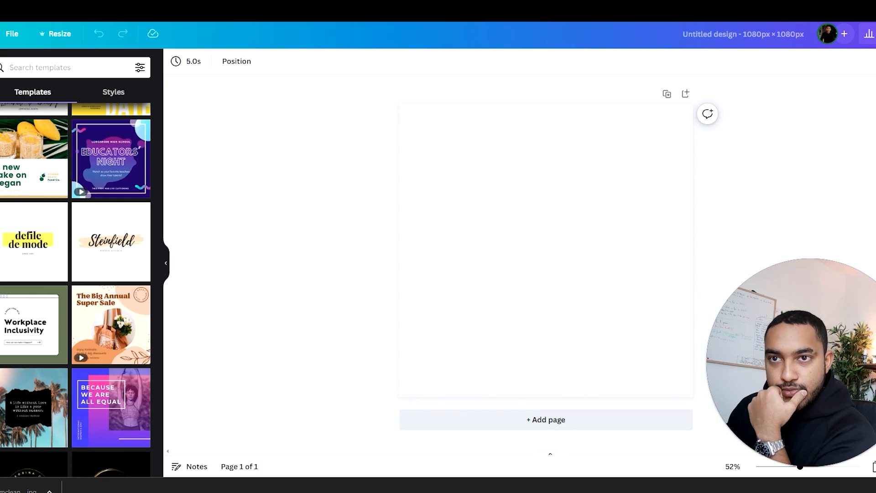
{"action": "left_click", "coordinate": [1, 201]}
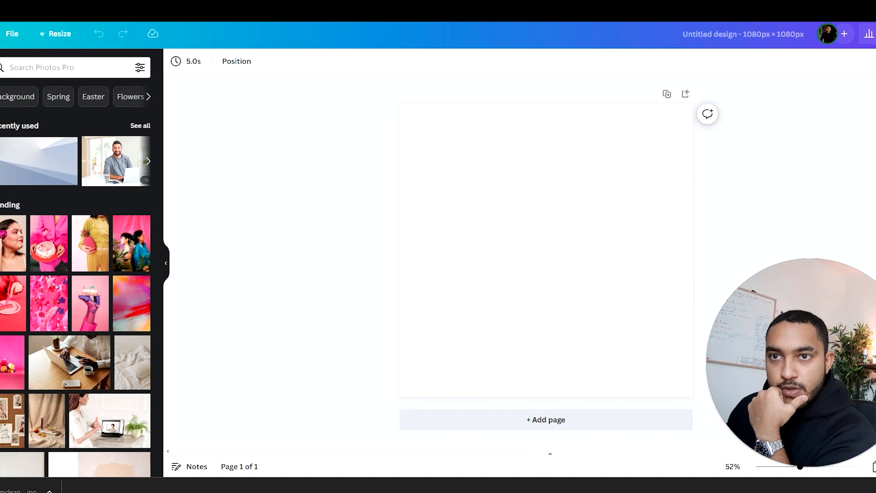
{"action": "left_click", "coordinate": [1, 109]}
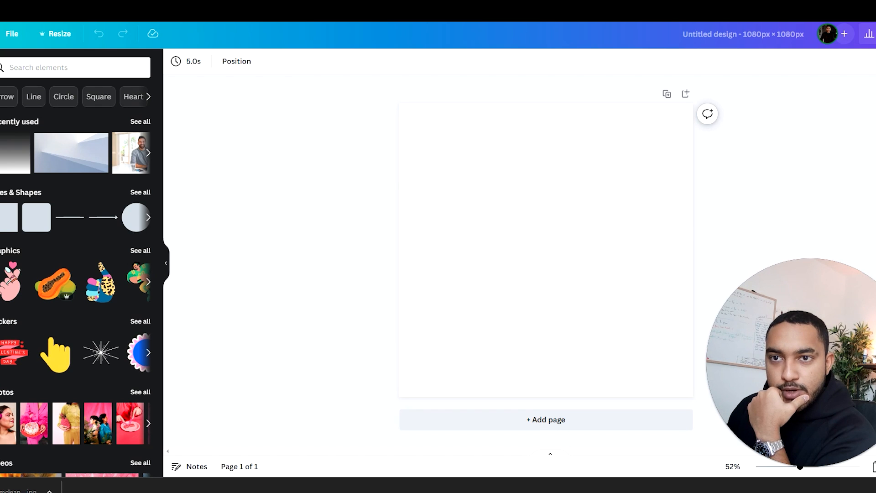
{"action": "left_click", "coordinate": [1, 149]}
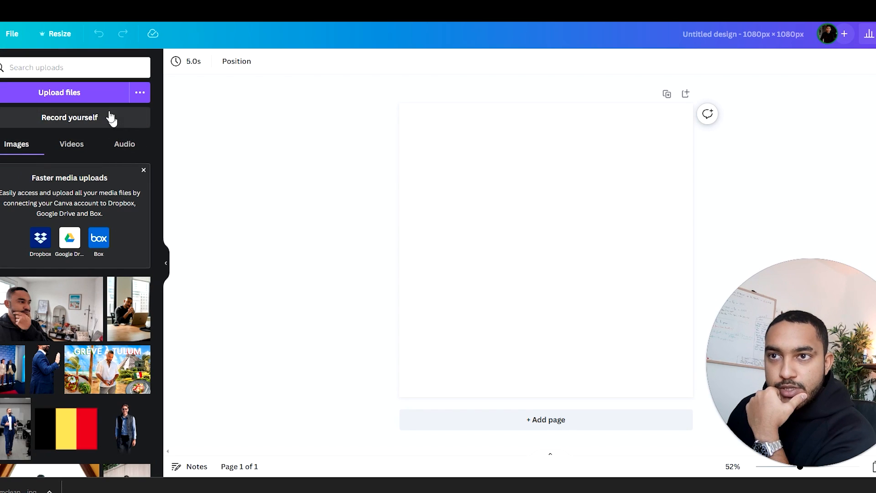
{"action": "left_click", "coordinate": [100, 94]}
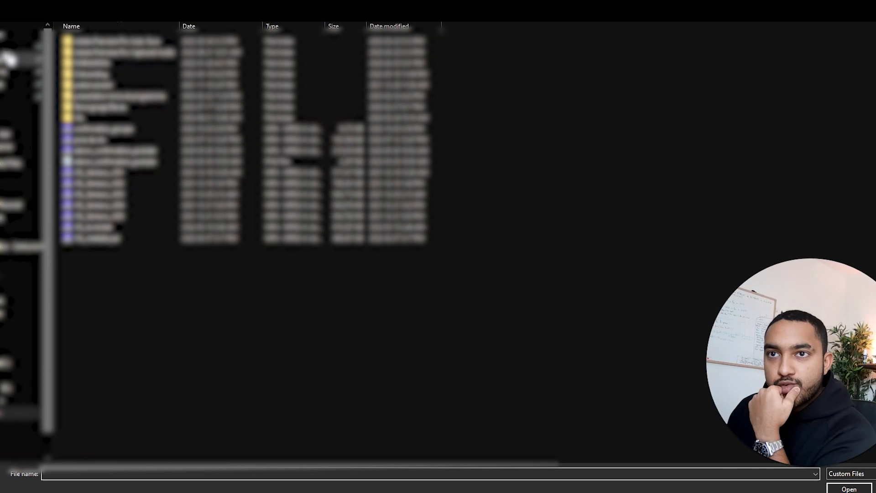
{"action": "left_click", "coordinate": [17, 50]}
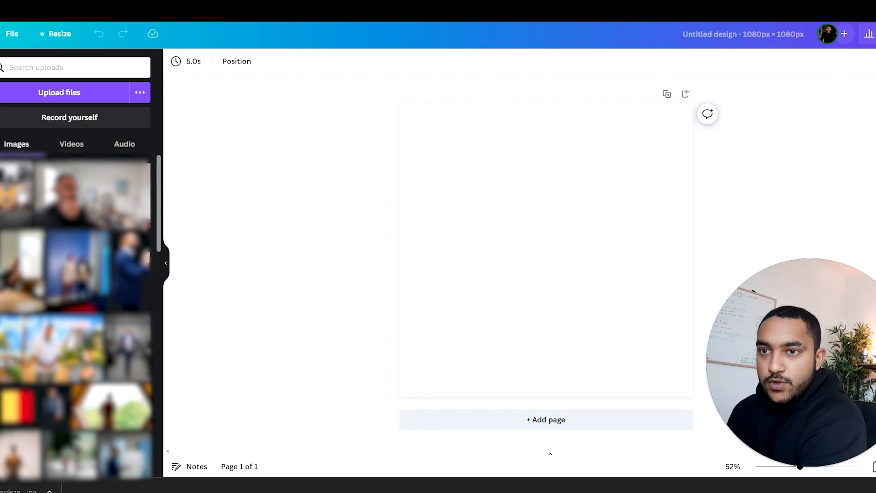
{"action": "left_click_drag", "start_coordinate": [16, 191], "coordinate": [541, 212]}
{"action": "left_click", "coordinate": [762, 168]}
{"action": "left_click", "coordinate": [441, 176]}
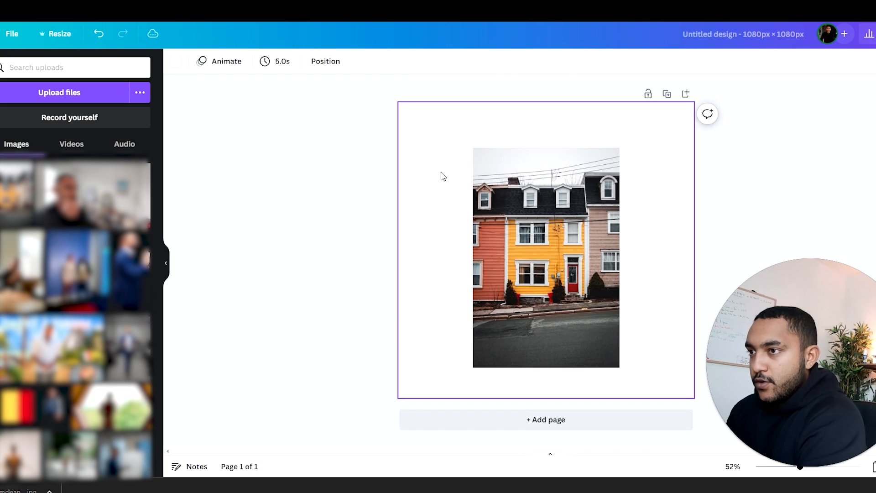
Step: Move the row-house photo slightly higher on the page, keeping it horizontally centred
{"action": "left_click", "coordinate": [336, 145]}
{"action": "left_click_drag", "start_coordinate": [546, 188], "coordinate": [546, 179]}
{"action": "left_click", "coordinate": [381, 164]}
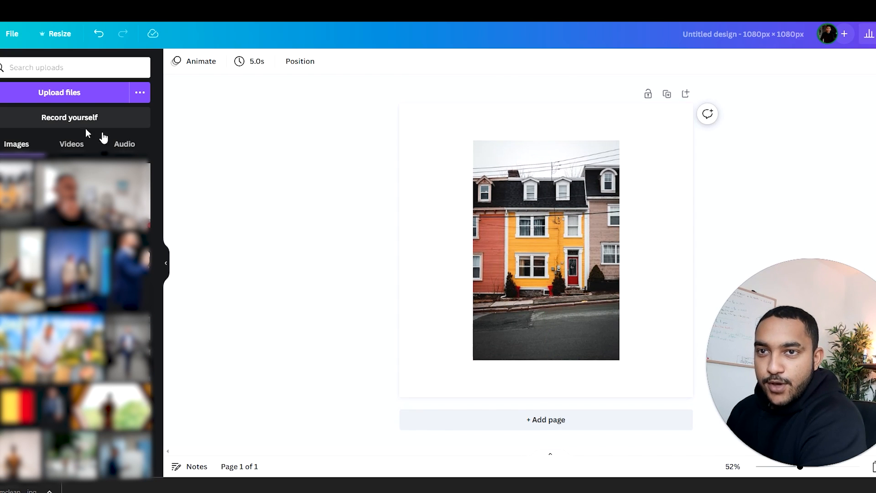
Step: Try solid red and blue page backgrounds behind the row-house photo, then settle on a light yellow
{"action": "left_click", "coordinate": [1, 102]}
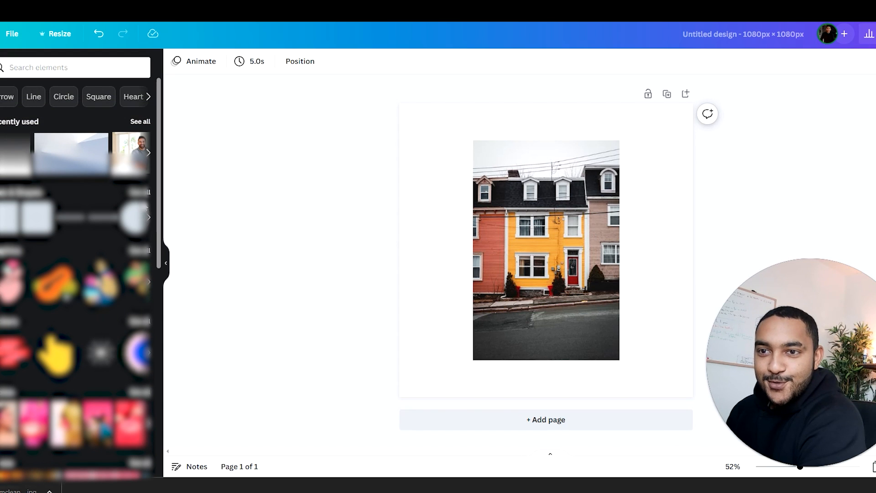
{"action": "left_click", "coordinate": [437, 145]}
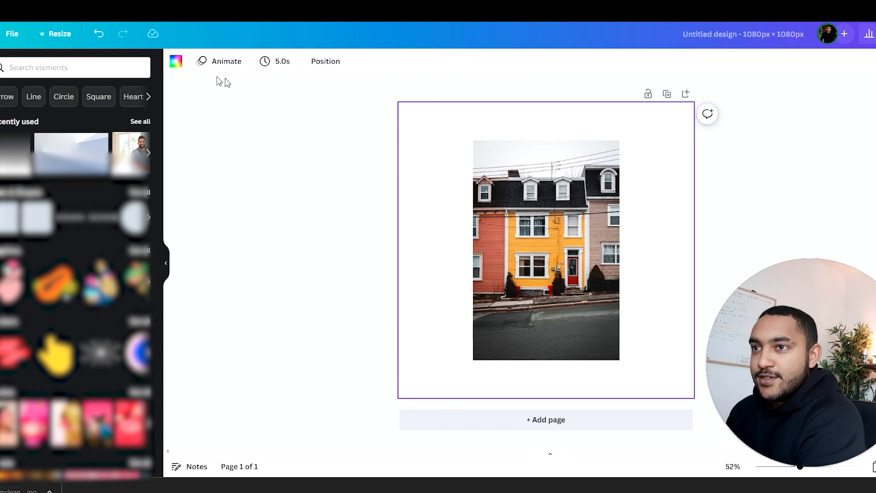
{"action": "left_click", "coordinate": [176, 61]}
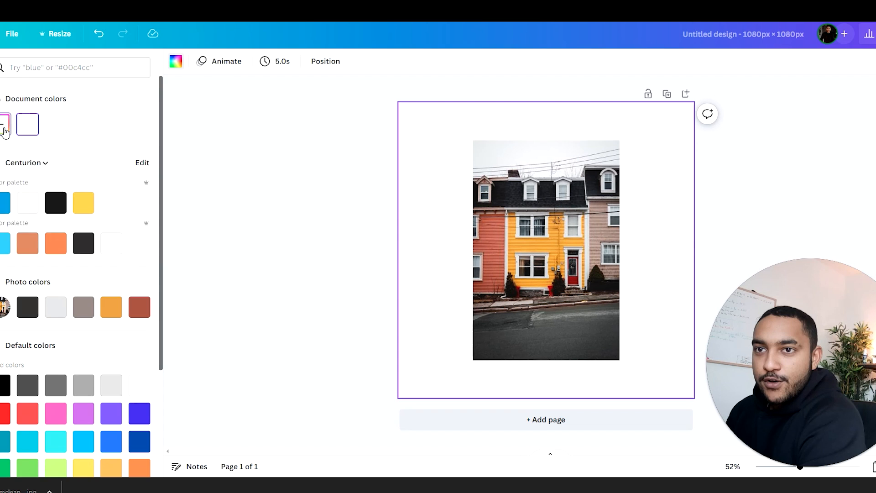
{"action": "left_click", "coordinate": [4, 125]}
{"action": "left_click_drag", "start_coordinate": [60, 191], "coordinate": [93, 187]}
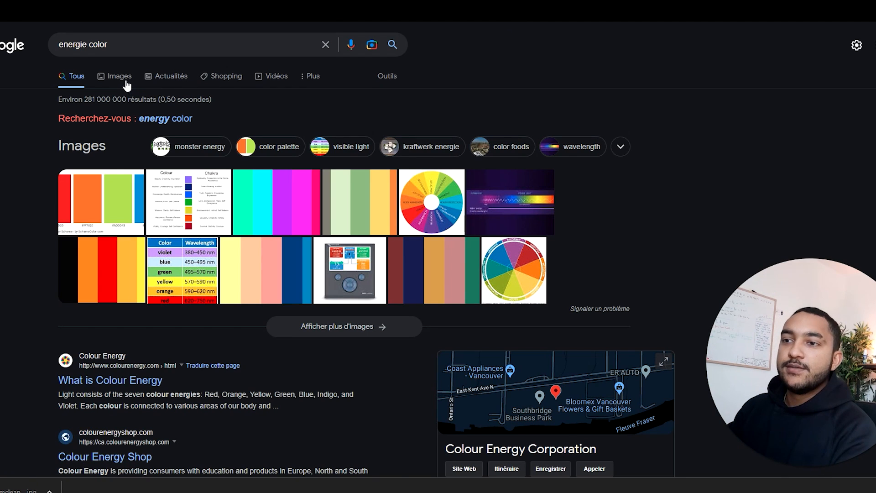
{"action": "left_click", "coordinate": [126, 80]}
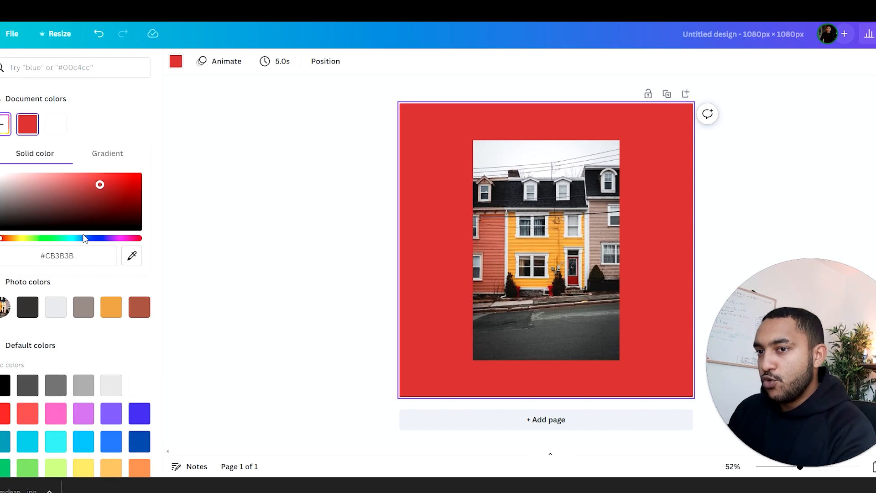
{"action": "left_click", "coordinate": [84, 238]}
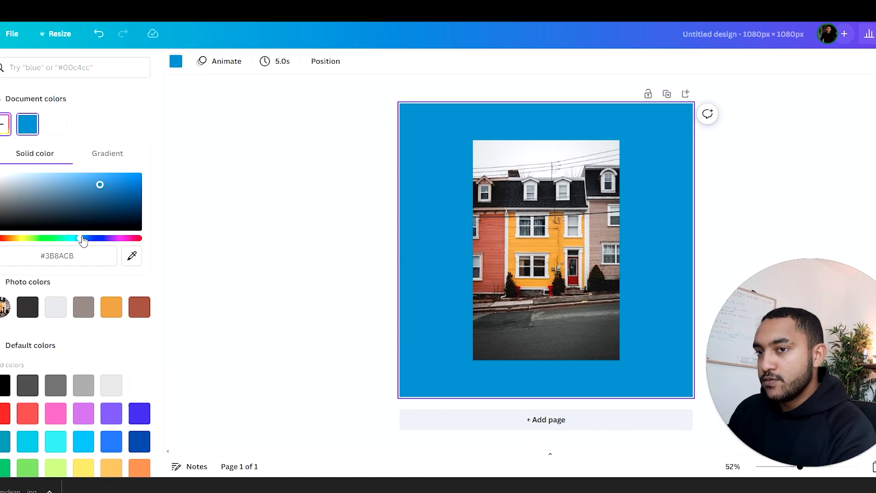
{"action": "left_click_drag", "start_coordinate": [82, 190], "coordinate": [68, 179]}
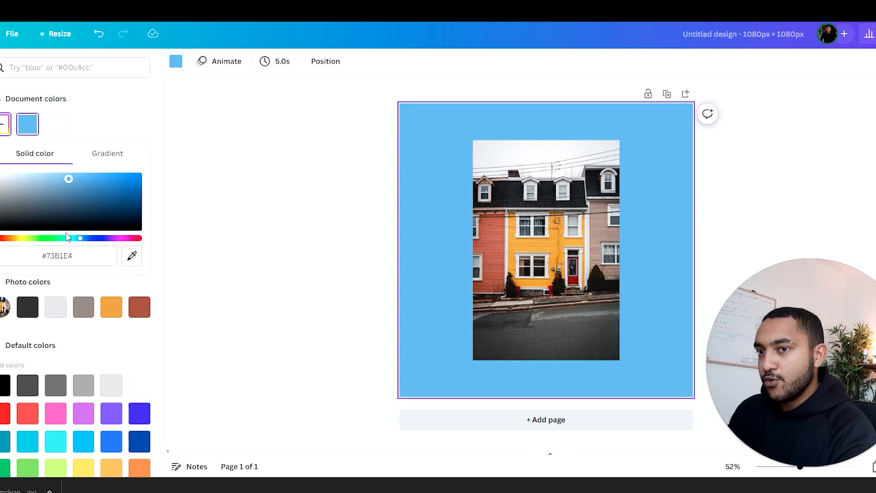
{"action": "left_click_drag", "start_coordinate": [59, 240], "coordinate": [34, 239]}
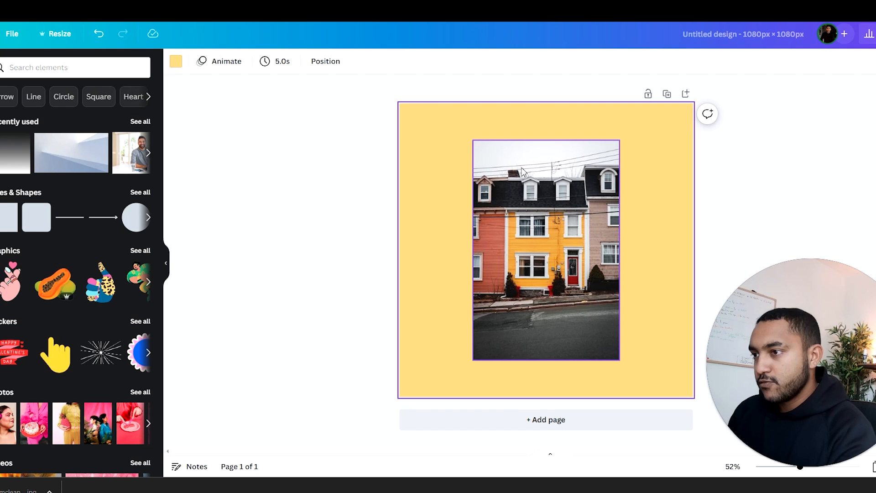
{"action": "left_click", "coordinate": [699, 184]}
Step: Shift the row-house photo toward the page's left side and add a rounded portrait frame with a black border
{"action": "left_click_drag", "start_coordinate": [503, 199], "coordinate": [454, 184]}
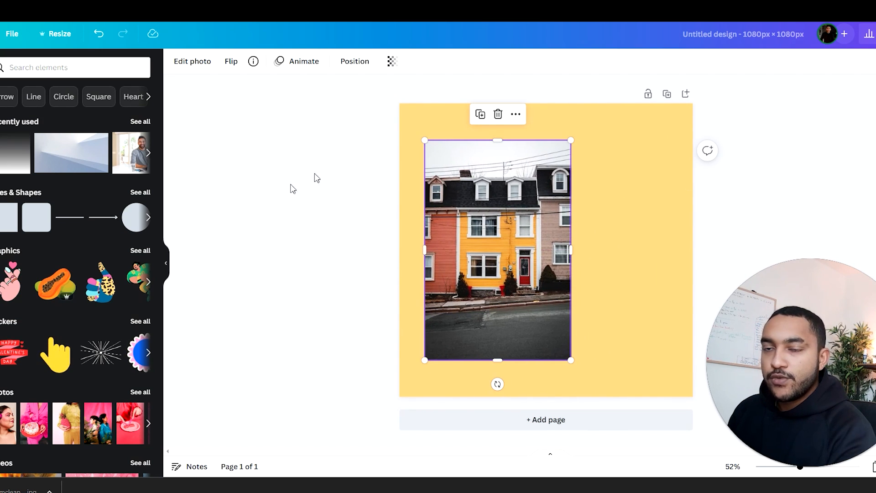
{"action": "scroll", "coordinate": [158, 312], "scroll_direction": "down", "scroll_amount": 10}
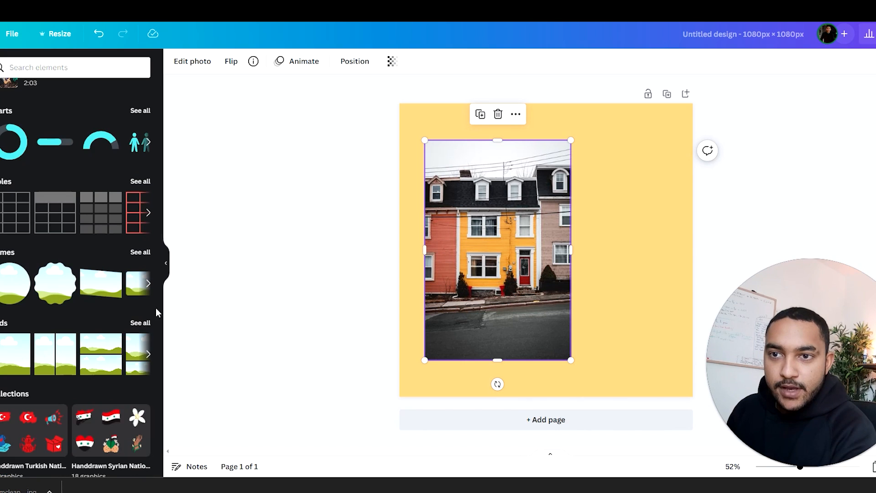
{"action": "left_click", "coordinate": [141, 253]}
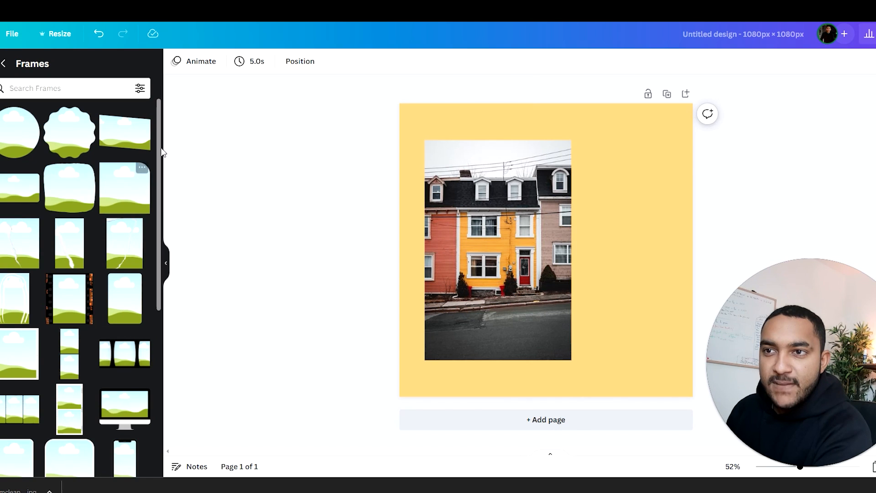
{"action": "scroll", "coordinate": [47, 253], "scroll_direction": "down", "scroll_amount": 5}
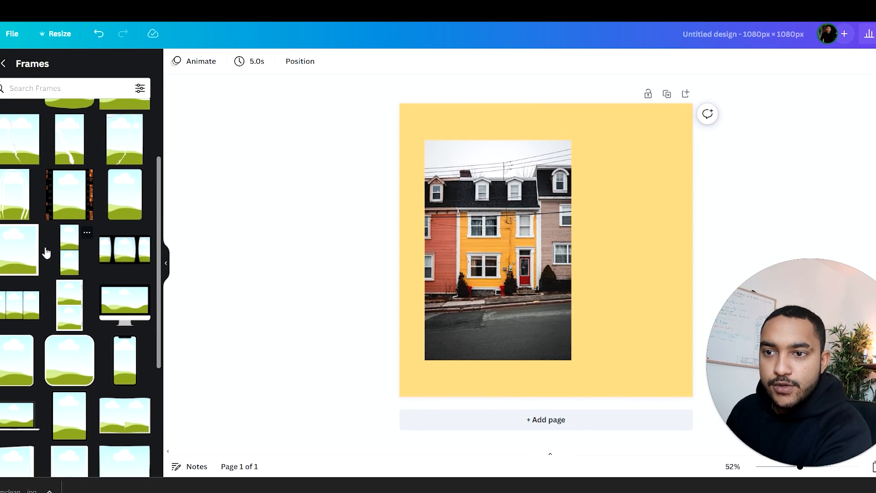
{"action": "left_click_drag", "start_coordinate": [18, 252], "coordinate": [518, 193]}
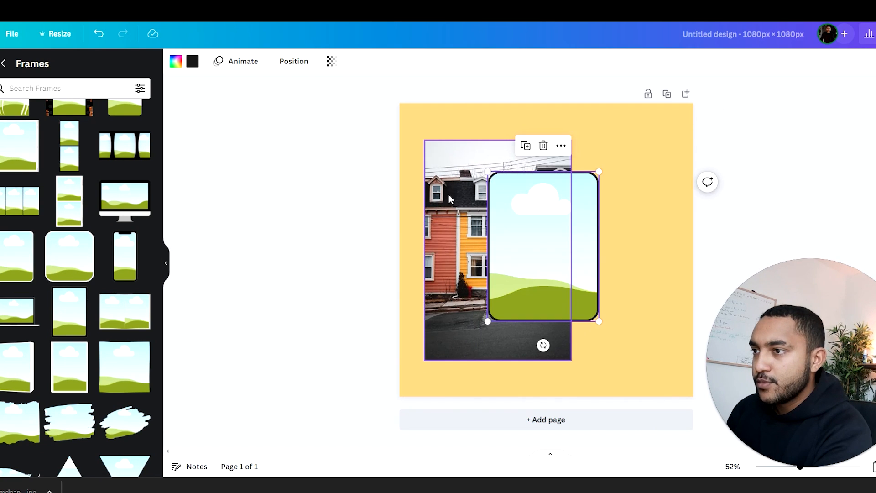
Step: Fill the rounded frame with the row-house photo on the page's left half and duplicate it alongside on the right half
{"action": "left_click", "coordinate": [451, 192]}
{"action": "left_click_drag", "start_coordinate": [451, 192], "coordinate": [464, 219]}
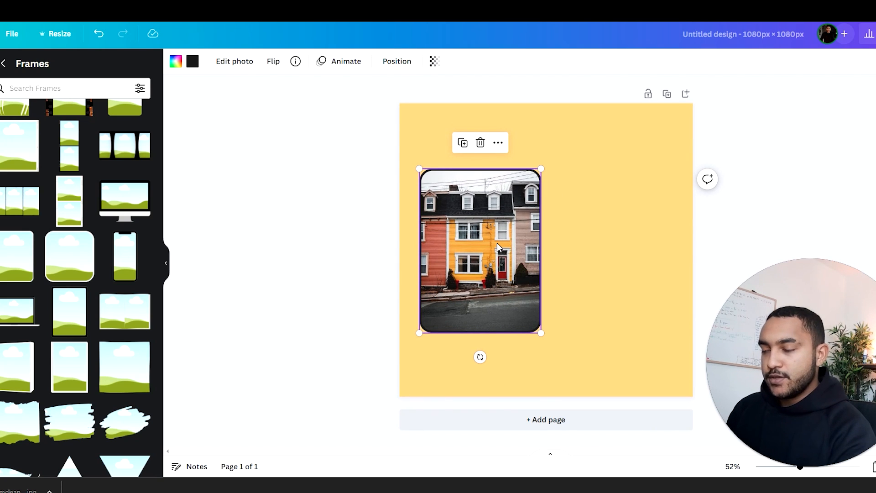
{"action": "key", "text": "ctrl+d"}
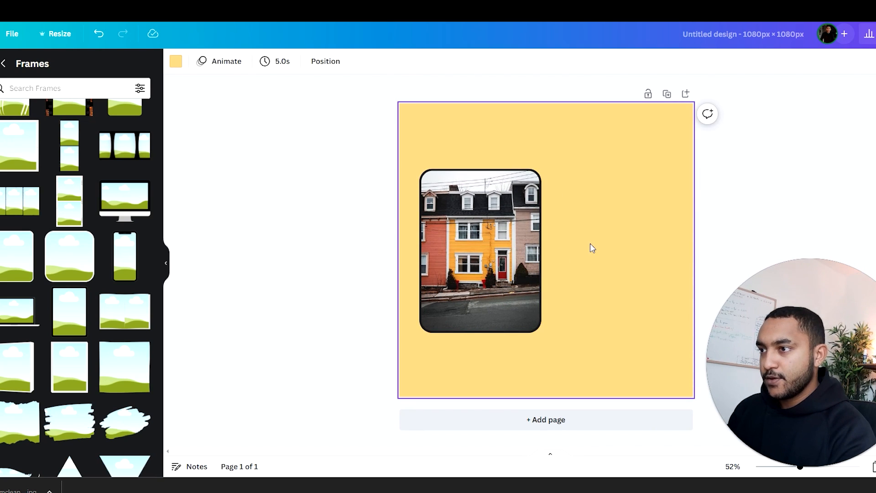
{"action": "left_click_drag", "start_coordinate": [478, 242], "coordinate": [611, 242]}
Step: Scale both framed photos down together slightly and reposition the pair in the upper part of the page
{"action": "left_click", "coordinate": [404, 232]}
{"action": "left_click_drag", "start_coordinate": [404, 232], "coordinate": [616, 305]}
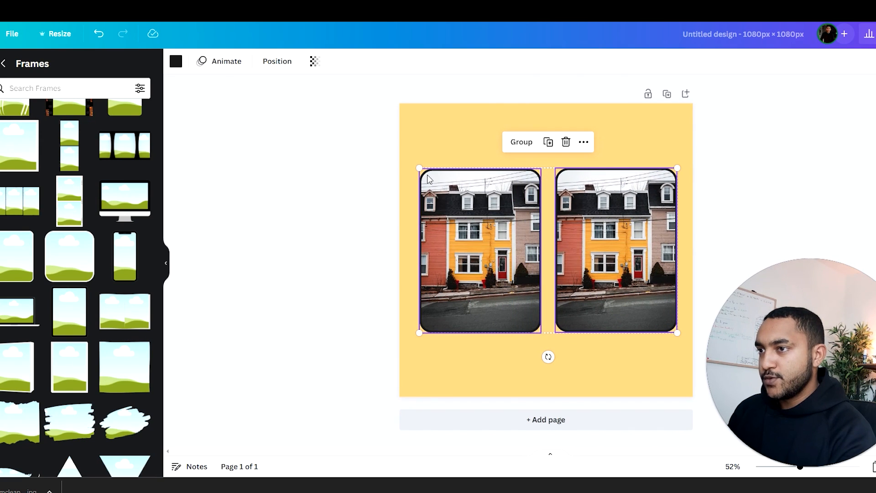
{"action": "mouse_move", "coordinate": [418, 168]}
{"action": "left_mouse_down"}
{"action": "mouse_move", "coordinate": [430, 177]}
{"action": "mouse_move", "coordinate": [423, 179]}
{"action": "left_mouse_up"}
{"action": "left_click", "coordinate": [494, 257]}
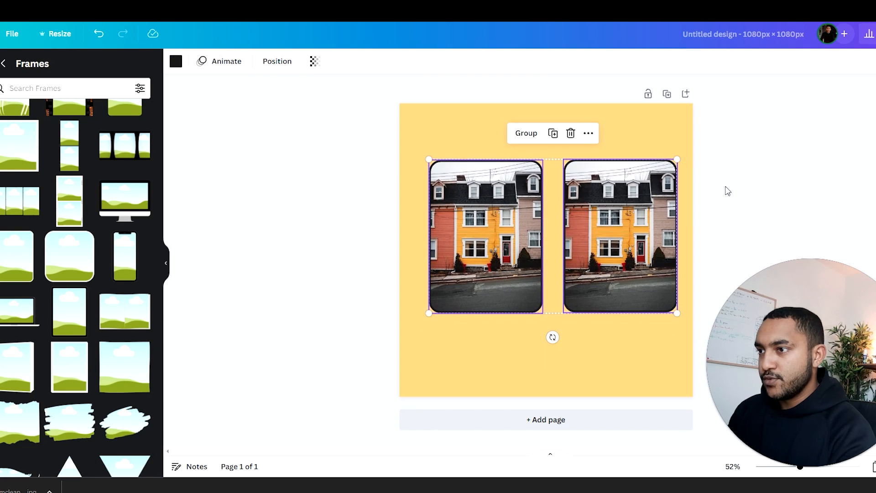
{"action": "left_click_drag", "start_coordinate": [748, 174], "coordinate": [485, 220]}
{"action": "left_click", "coordinate": [391, 227]}
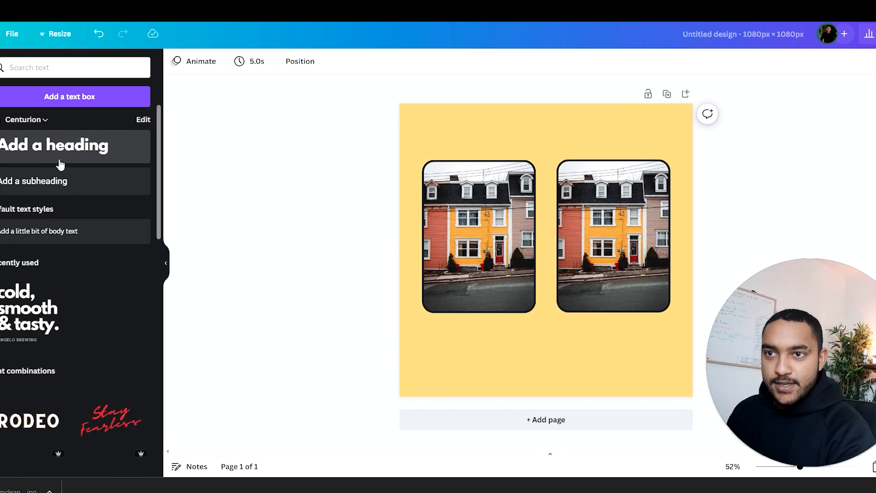
Step: Add a heading reading "1800$/an" and centre it above the left framed photo
{"action": "left_click_drag", "start_coordinate": [66, 157], "coordinate": [520, 137]}
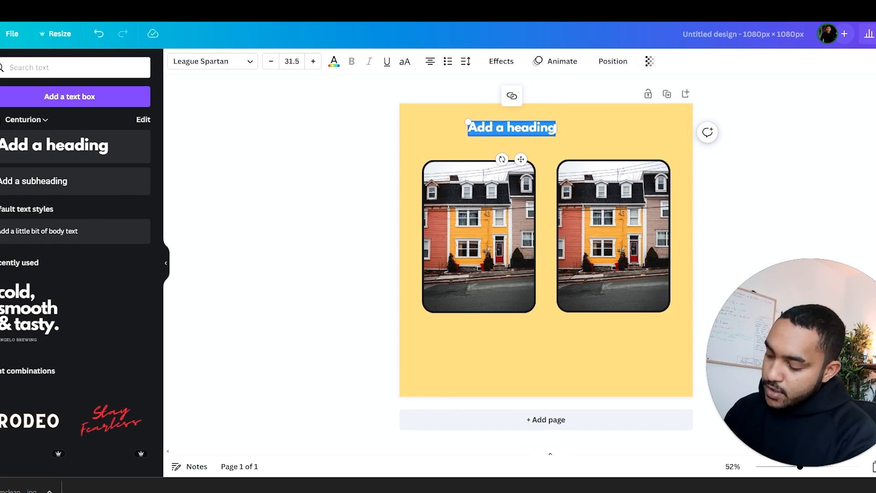
{"action": "type", "text": "180"}
{"action": "type", "text": "/an"}
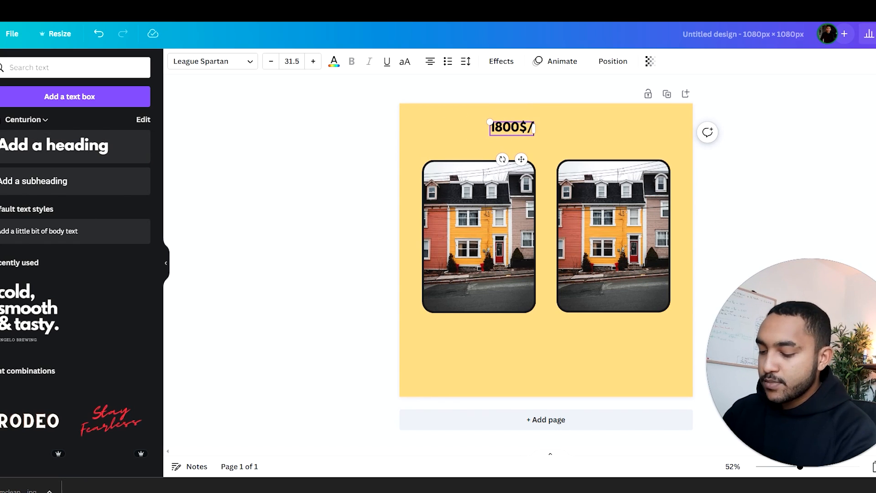
{"action": "left_click_drag", "start_coordinate": [501, 149], "coordinate": [621, 145]}
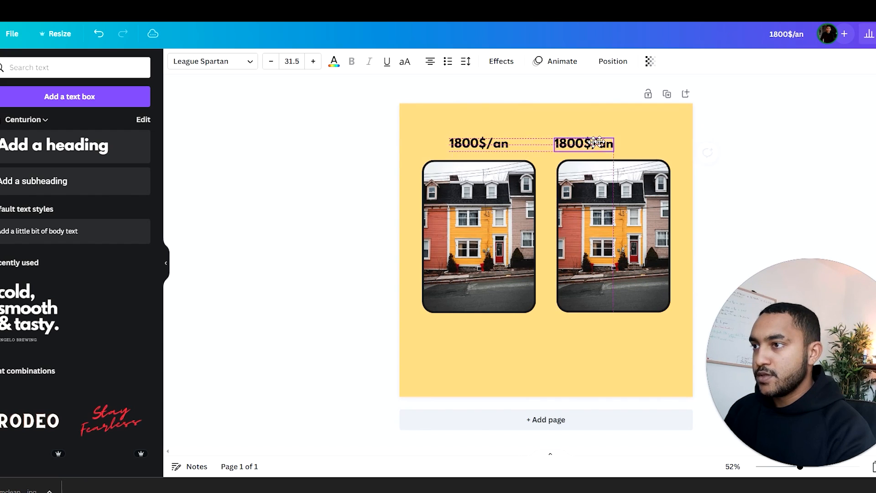
{"action": "key", "text": "Delete"}
{"action": "left_click", "coordinate": [468, 144]}
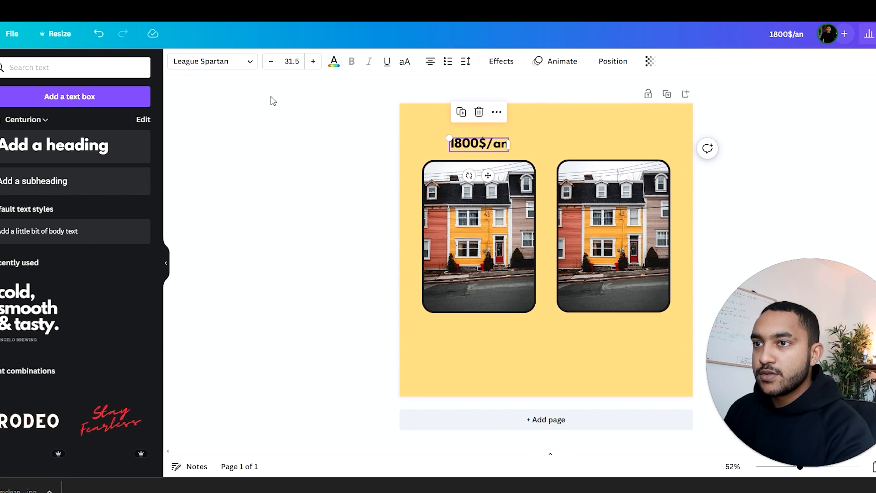
Step: Colour the "1800$/an" heading bright red
{"action": "left_click", "coordinate": [333, 62]}
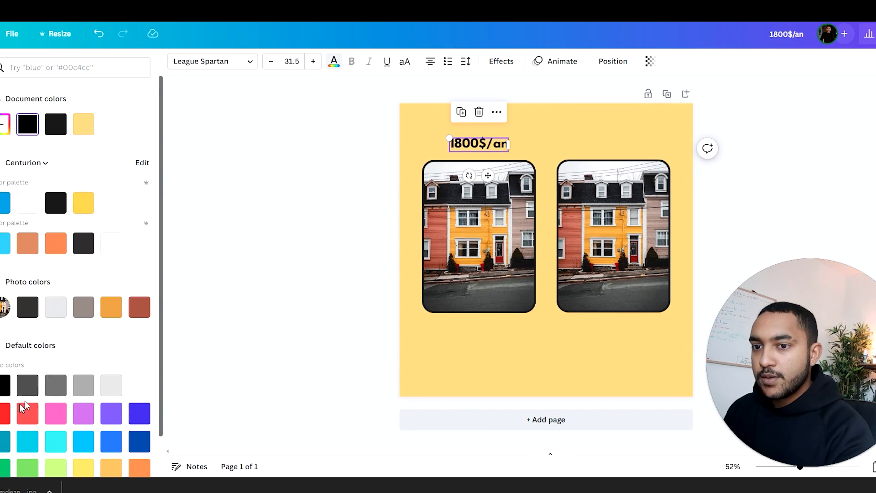
{"action": "left_click", "coordinate": [6, 413]}
{"action": "left_click", "coordinate": [593, 152]}
{"action": "left_click", "coordinate": [473, 144]}
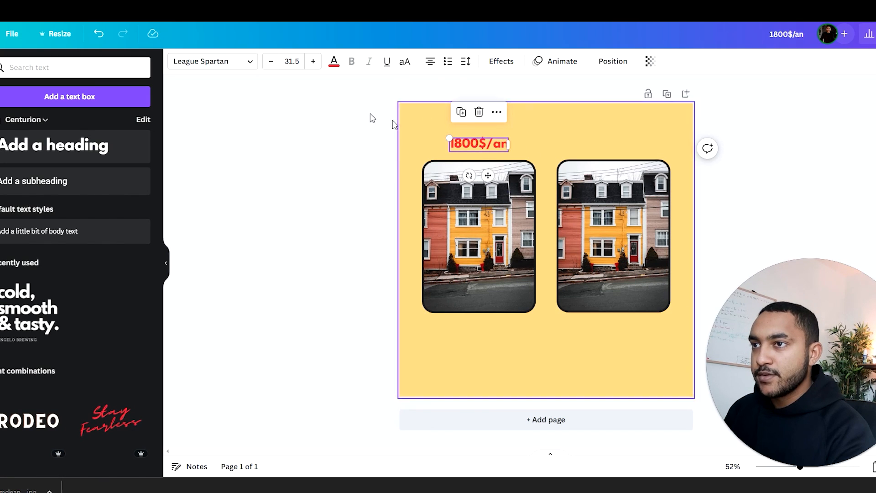
{"action": "left_click", "coordinate": [415, 126]}
Step: Duplicate the red price heading above the right framed photo and change its text to "1200$/an"
{"action": "left_click", "coordinate": [496, 147]}
{"action": "key", "text": "ctrl+d"}
{"action": "left_click_drag", "start_coordinate": [505, 149], "coordinate": [632, 142]}
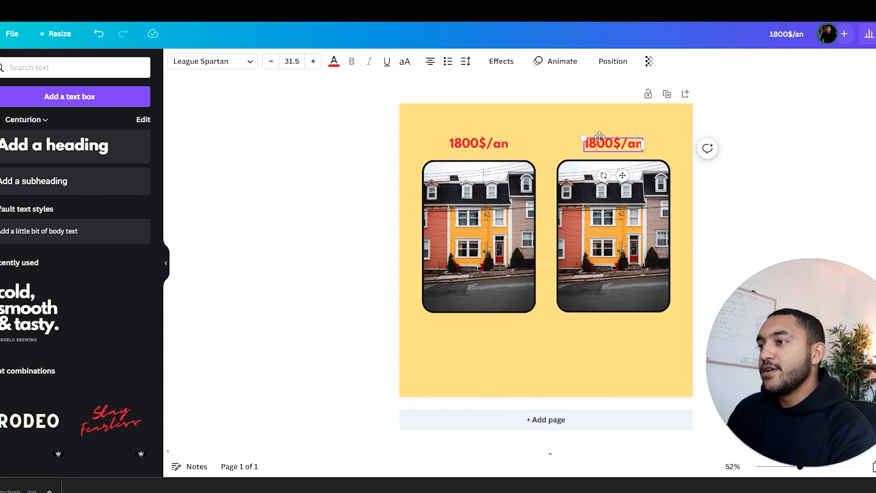
{"action": "key", "text": "BackSpace"}
{"action": "type", "text": "2"}
Step: Colour the whole "1200$/an" heading green
{"action": "left_click_drag", "start_coordinate": [615, 144], "coordinate": [584, 144]}
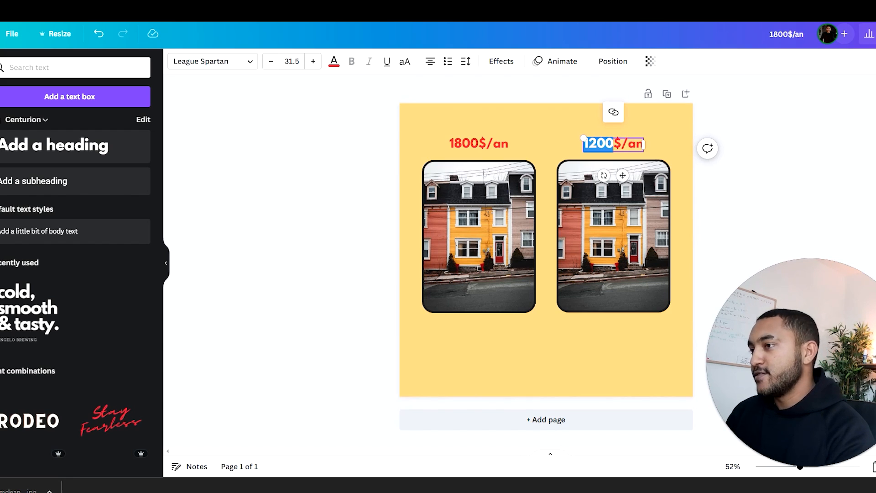
{"action": "left_click", "coordinate": [334, 62]}
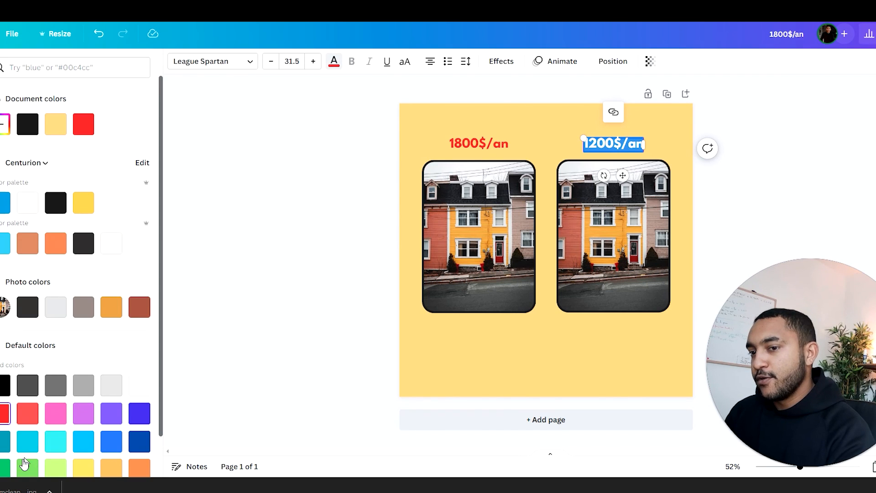
{"action": "left_click", "coordinate": [277, 281]}
{"action": "left_click", "coordinate": [384, 202]}
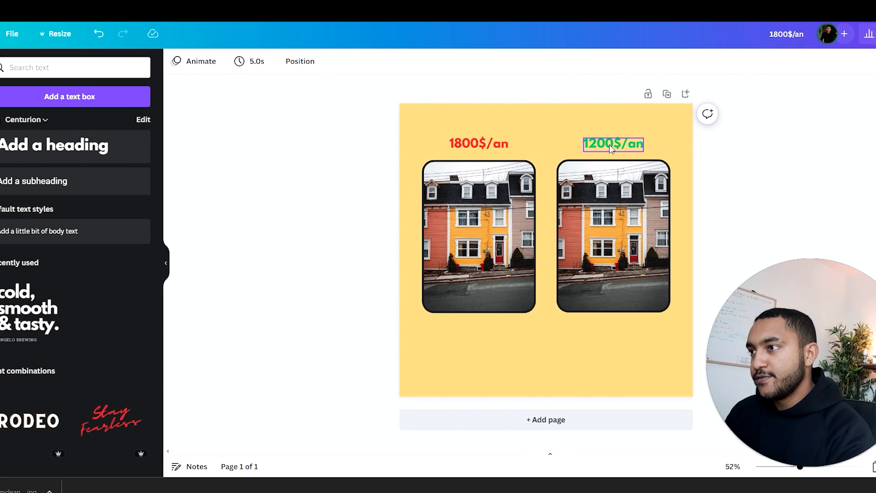
Step: Set the page background to white from the brand colour palette
{"action": "left_click", "coordinate": [412, 130]}
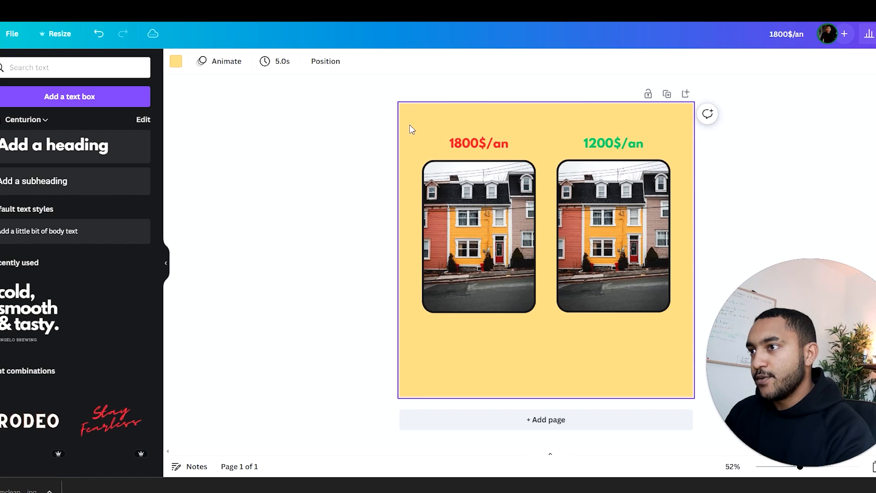
{"action": "left_click", "coordinate": [176, 61]}
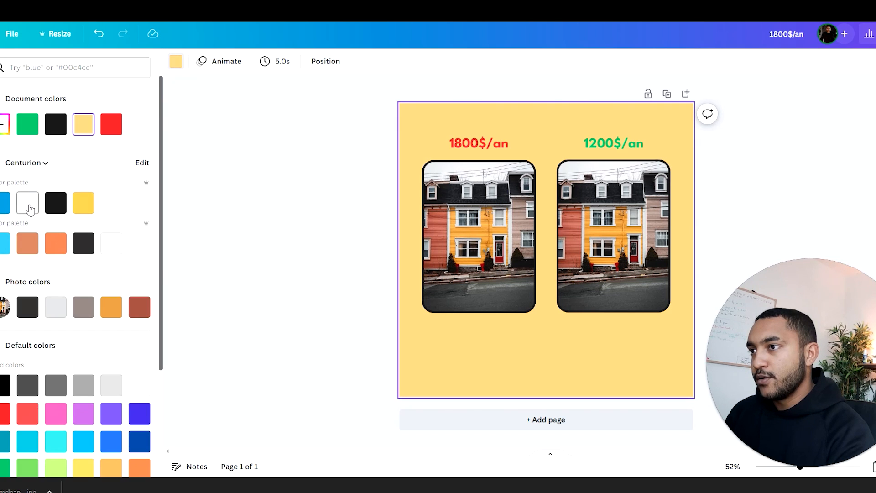
{"action": "left_click", "coordinate": [28, 202]}
{"action": "left_click", "coordinate": [498, 142]}
{"action": "left_click", "coordinate": [339, 137]}
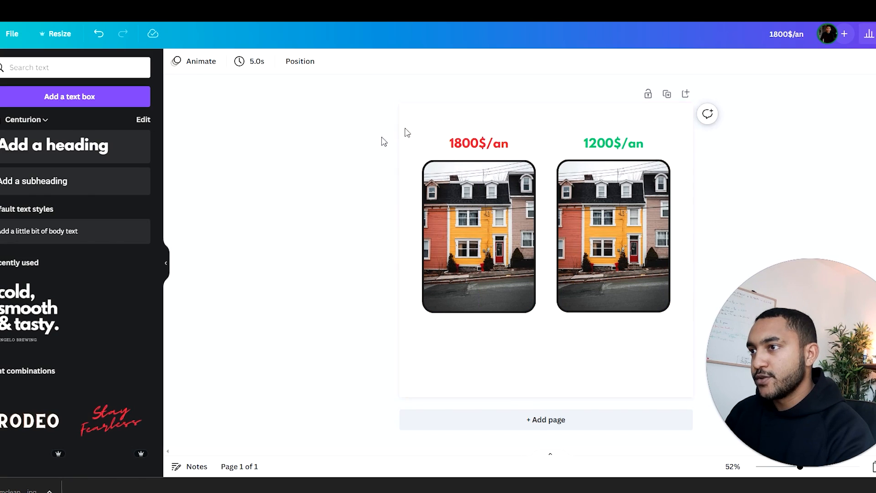
{"action": "left_click_drag", "start_coordinate": [610, 146], "coordinate": [584, 126], "text": "alt"}
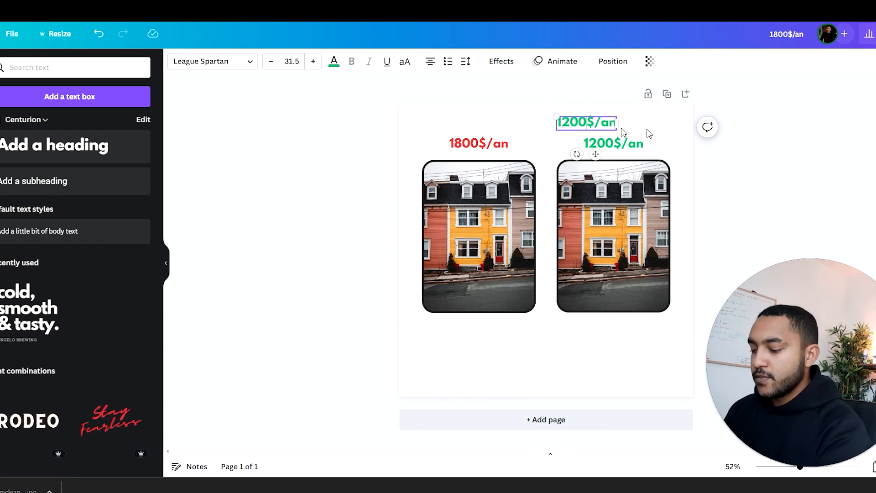
{"action": "key", "text": "Escape"}
{"action": "left_click", "coordinate": [596, 124]}
{"action": "key", "text": "Delete"}
Step: Duplicate the green price heading, centre the copy near the page's top edge, and change its text to "Facture énergétique"
{"action": "left_click", "coordinate": [602, 143]}
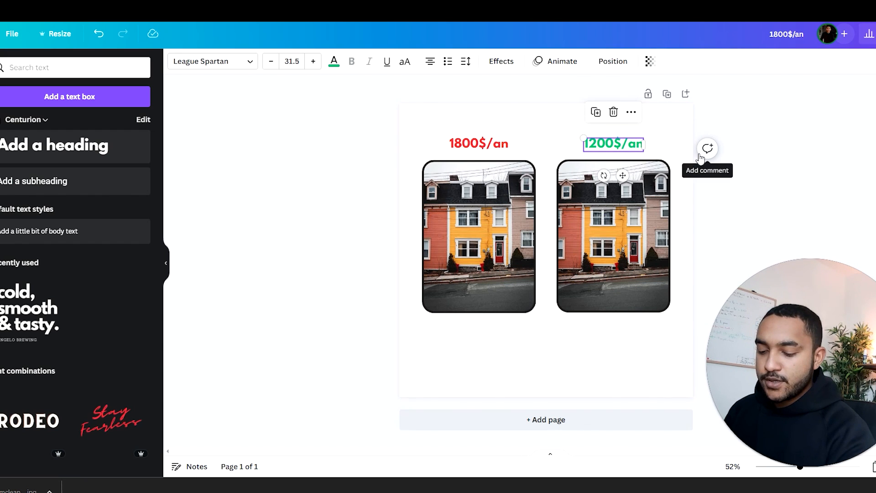
{"action": "key", "text": "ctrl+d"}
{"action": "left_click_drag", "start_coordinate": [614, 144], "coordinate": [542, 121]}
{"action": "double_click", "coordinate": [550, 124]}
{"action": "type", "text": "Facture énergétique"}
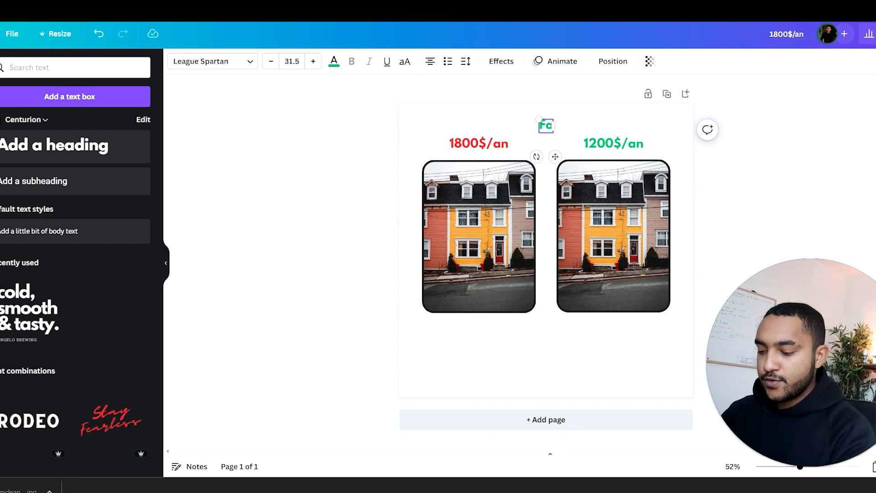
Step: Colour the "Facture énergétique" heading black
{"action": "key", "text": "ctrl+a"}
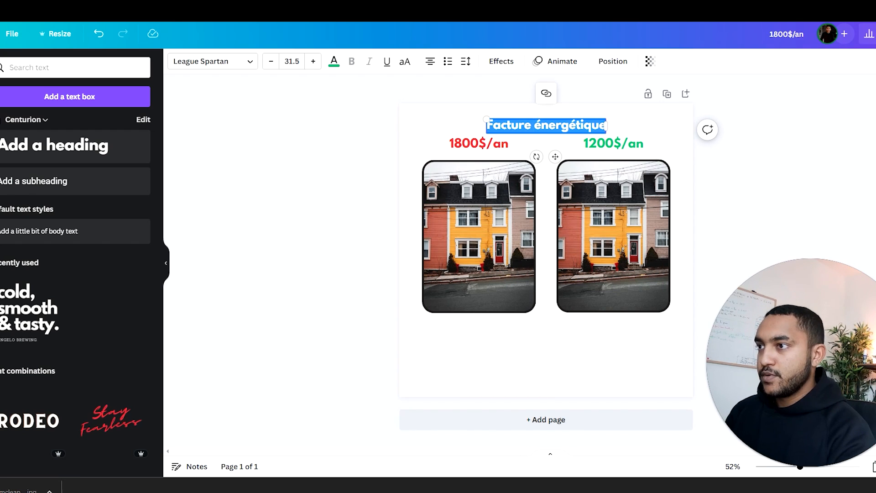
{"action": "left_click", "coordinate": [334, 62]}
{"action": "left_click", "coordinate": [57, 123]}
{"action": "left_click", "coordinate": [345, 140]}
Step: Nudge the "Facture énergétique" title up and move both price headings and framed photos down together to add spacing
{"action": "left_click_drag", "start_coordinate": [548, 128], "coordinate": [548, 125]}
{"action": "left_click_drag", "start_coordinate": [371, 137], "coordinate": [673, 319]}
{"action": "left_click_drag", "start_coordinate": [621, 226], "coordinate": [621, 235]}
{"action": "left_click", "coordinate": [743, 189]}
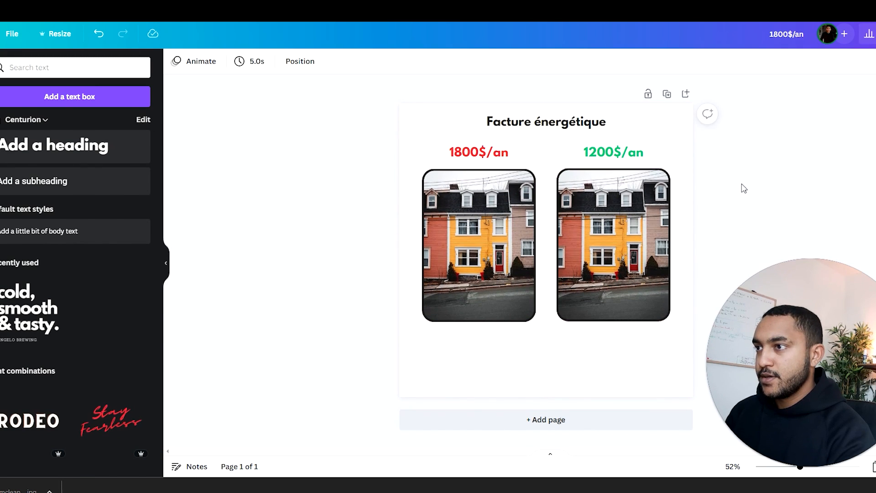
Step: Place a copy of the "Facture énergétique" heading centred below the two framed photos
{"action": "left_click", "coordinate": [575, 128]}
{"action": "key", "text": "Escape"}
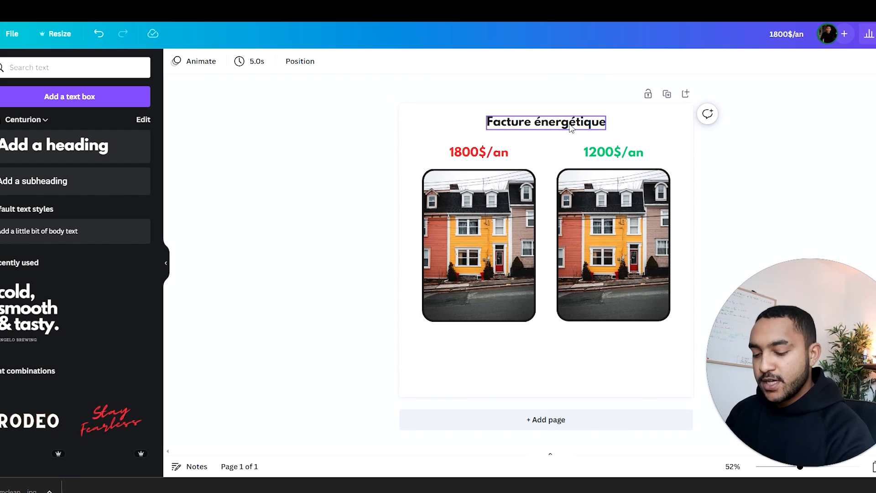
{"action": "left_click_drag", "start_coordinate": [570, 130], "coordinate": [574, 347]}
{"action": "left_click", "coordinate": [787, 184]}
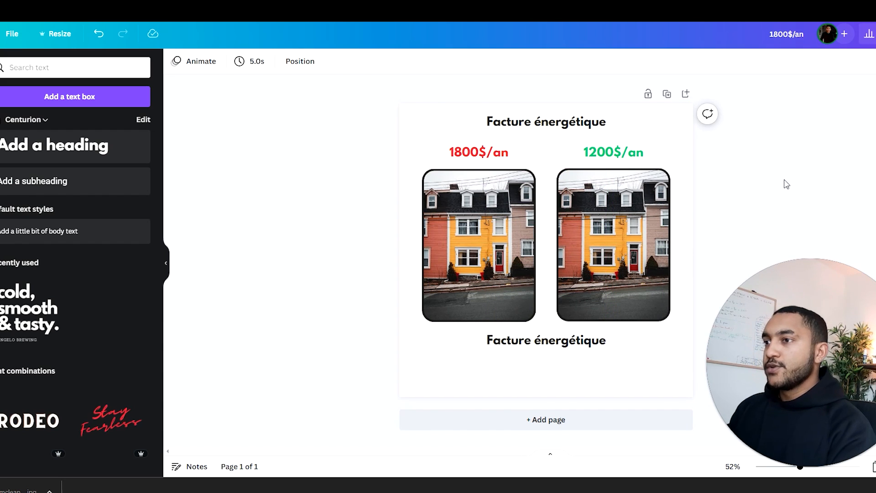
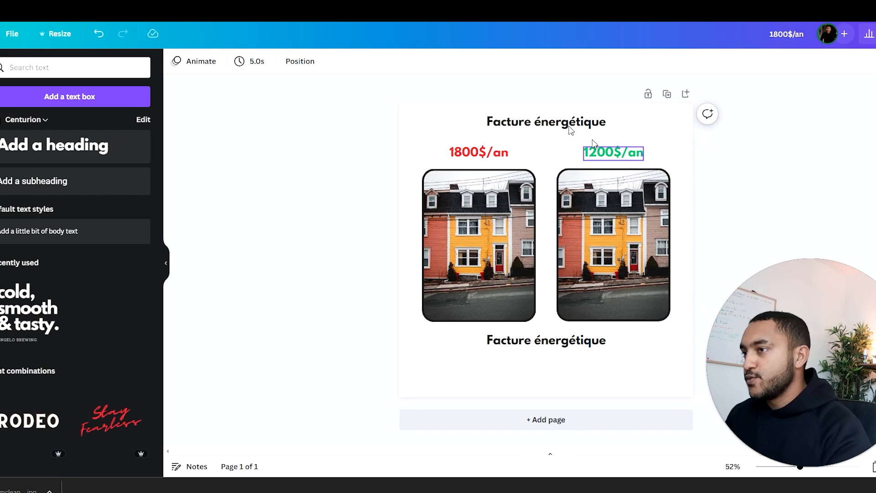
Step: Replace the text of the heading below the two photos with "Inspection isolation 100% gratuite"
{"action": "left_click", "coordinate": [560, 122]}
{"action": "double_click", "coordinate": [533, 343]}
{"action": "key", "text": "ctrl+a"}
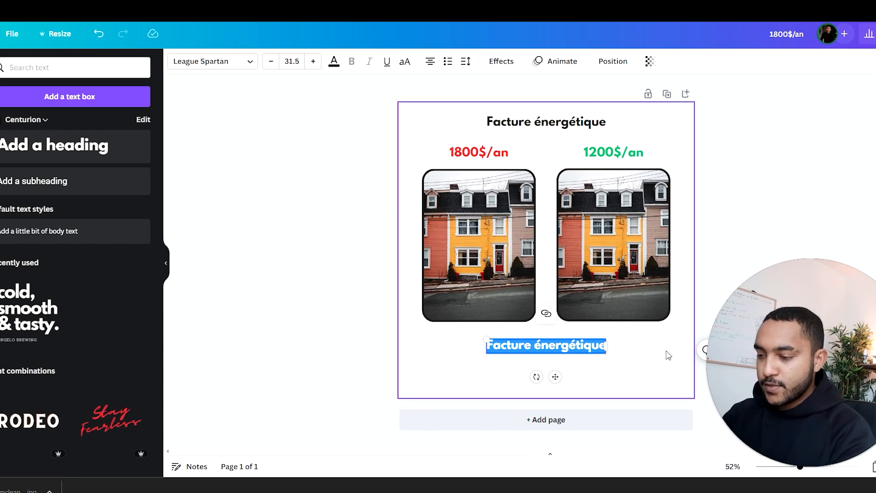
{"action": "type", "text": "Inspiection"}
{"action": "key", "text": "BackSpace"}
{"action": "key", "text": "BackSpace"}
{"action": "key", "text": "BackSpace"}
{"action": "key", "text": "BackSpace"}
{"action": "key", "text": "BackSpace"}
{"action": "key", "text": "BackSpace"}
{"action": "type", "text": "ction"}
{"action": "key", "text": "BackSpace"}
{"action": "key", "text": "BackSpace"}
{"action": "key", "text": "BackSpace"}
{"action": "key", "text": "BackSpace"}
{"action": "key", "text": "BackSpace"}
{"action": "type", "text": "ec"}
{"action": "key", "text": "BackSpace"}
{"action": "key", "text": "BackSpace"}
{"action": "key", "text": "BackSpace"}
{"action": "type", "text": "ection"}
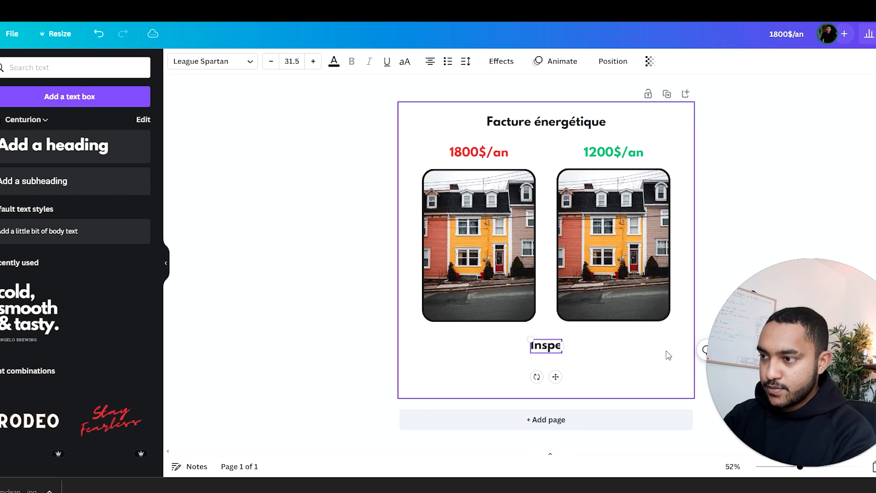
{"action": "type", "text": " isolat"}
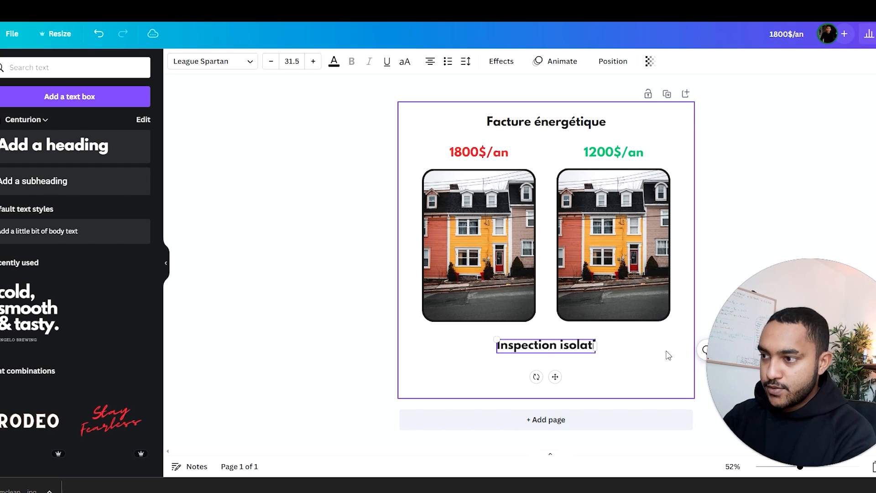
{"action": "type", "text": "ion 100% gratuite"}
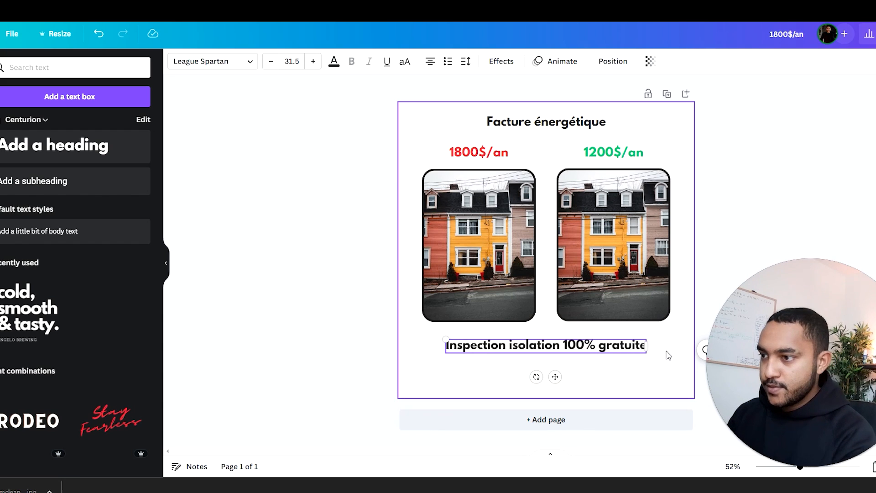
Step: Change the word "gratuite" to "GRATUITE" in the lower text line and move that line slightly further down the page
{"action": "left_click_drag", "start_coordinate": [553, 346], "coordinate": [598, 346]}
{"action": "double_click", "coordinate": [644, 345]}
{"action": "type", "text": "GRATUITE"}
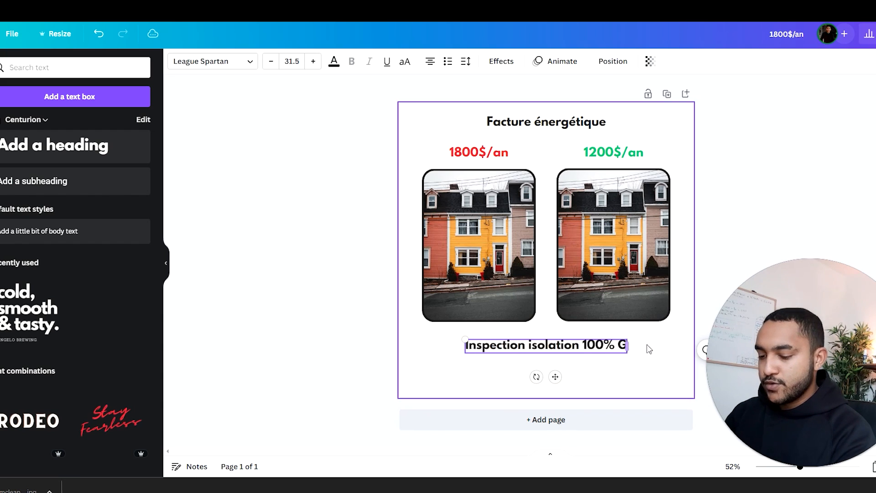
{"action": "left_click", "coordinate": [569, 275]}
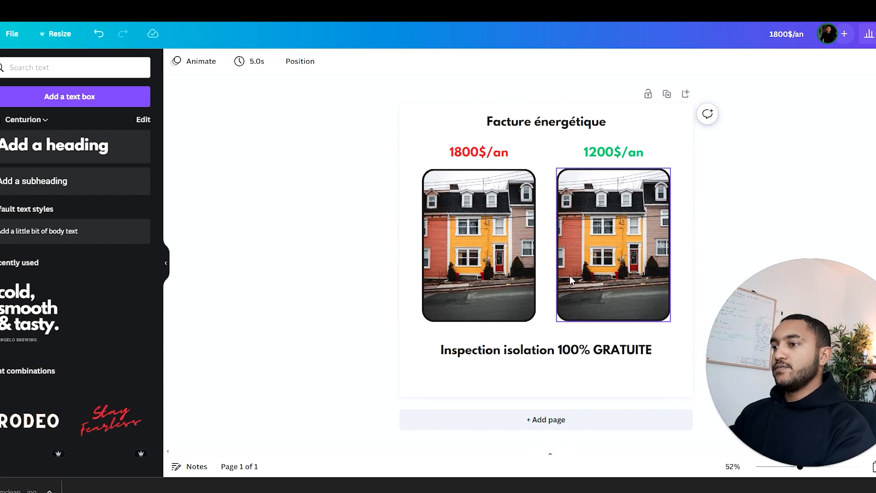
{"action": "left_click_drag", "start_coordinate": [569, 348], "coordinate": [570, 362]}
{"action": "left_click", "coordinate": [845, 184]}
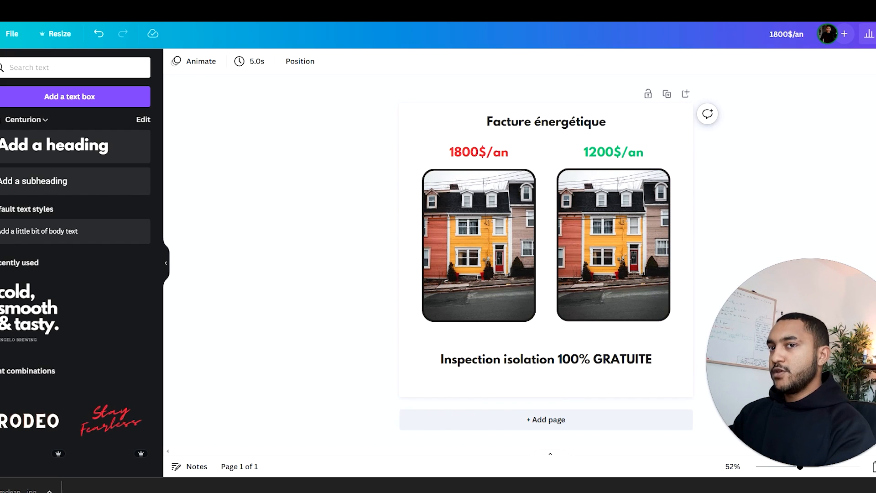
Step: Add a square shape and stretch it into a full-width banner behind the "Inspection isolation 100% GRATUITE" text at the page's bottom edge
{"action": "left_click", "coordinate": [0, 105]}
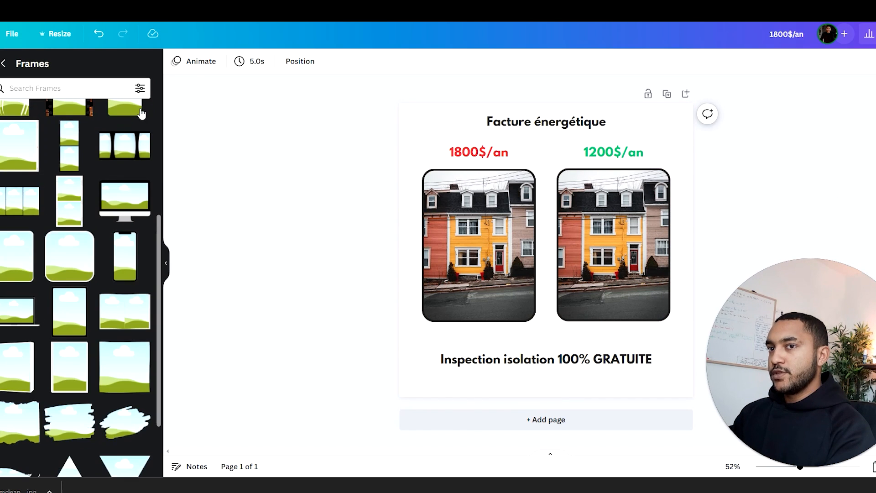
{"action": "scroll", "coordinate": [63, 144], "scroll_direction": "up", "scroll_amount": 4}
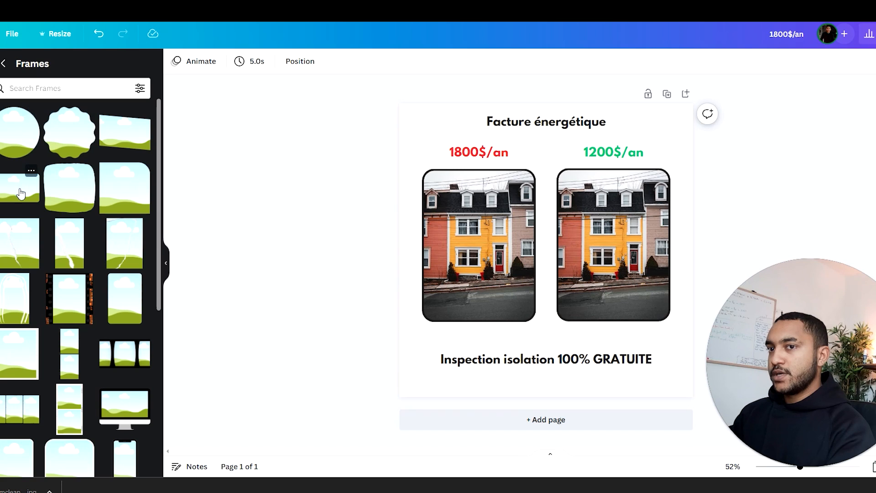
{"action": "left_click", "coordinate": [3, 64]}
{"action": "left_click_drag", "start_coordinate": [8, 220], "coordinate": [439, 389]}
{"action": "left_click_drag", "start_coordinate": [443, 427], "coordinate": [443, 397]}
{"action": "left_click_drag", "start_coordinate": [488, 370], "coordinate": [693, 370]}
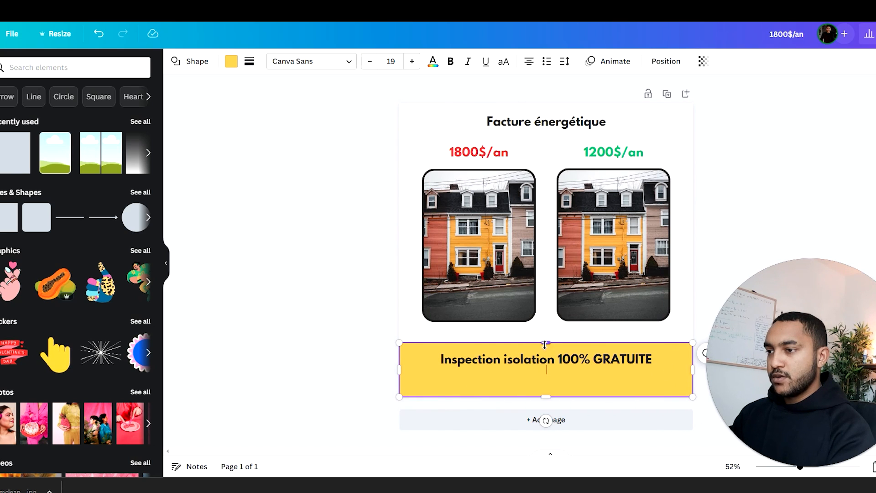
{"action": "left_click_drag", "start_coordinate": [545, 345], "coordinate": [508, 368]}
Step: Colour the "Inspection isolation 100% GRATUITE" text white and its banner the same green as the 1200$/an price
{"action": "left_click", "coordinate": [534, 361]}
{"action": "left_click", "coordinate": [335, 64]}
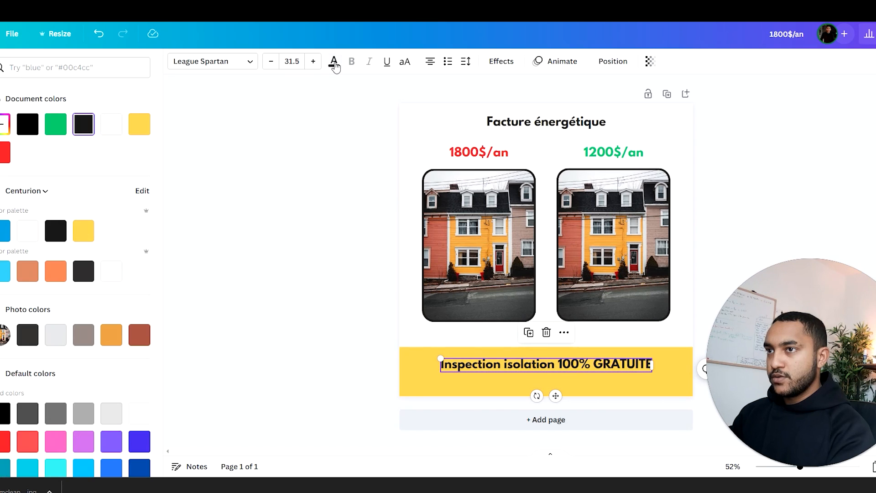
{"action": "left_click", "coordinate": [111, 124]}
{"action": "left_click", "coordinate": [405, 364]}
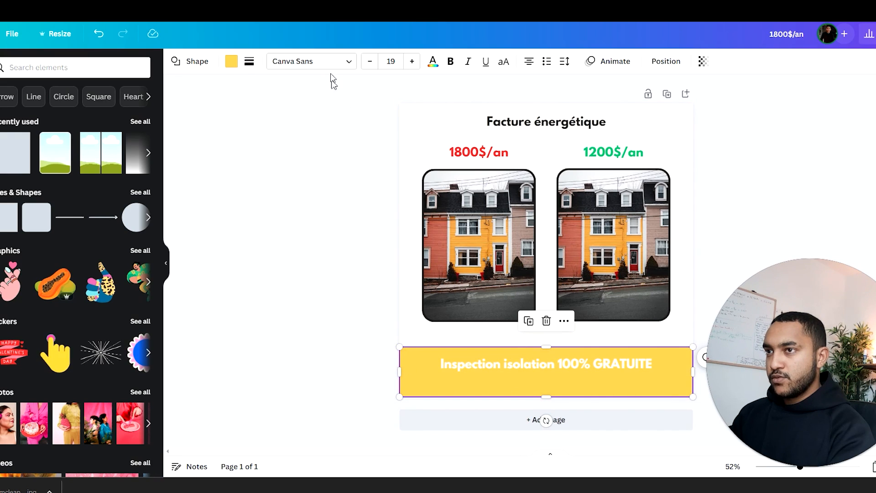
{"action": "left_click", "coordinate": [232, 62]}
{"action": "left_click", "coordinate": [84, 124]}
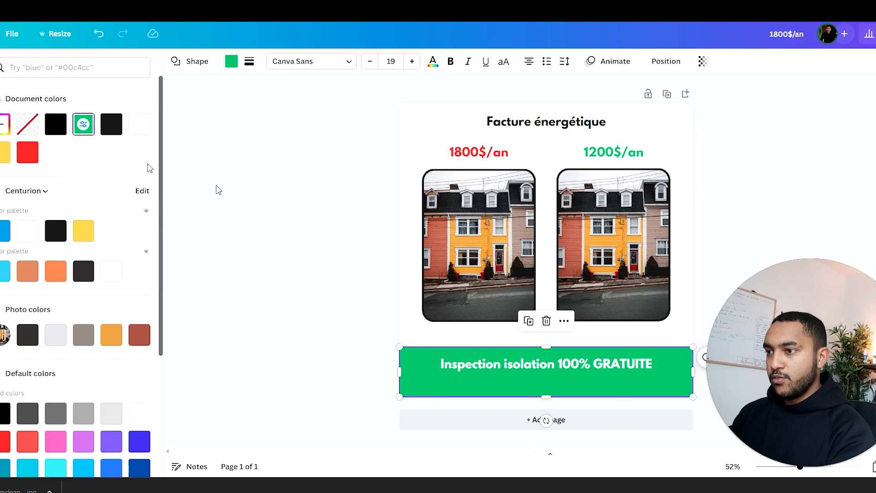
{"action": "key", "text": "Escape"}
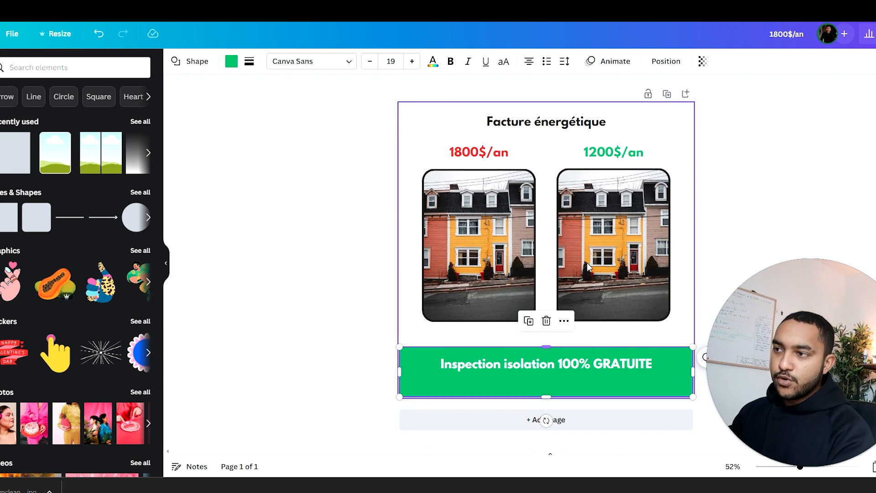
{"action": "left_click", "coordinate": [592, 346]}
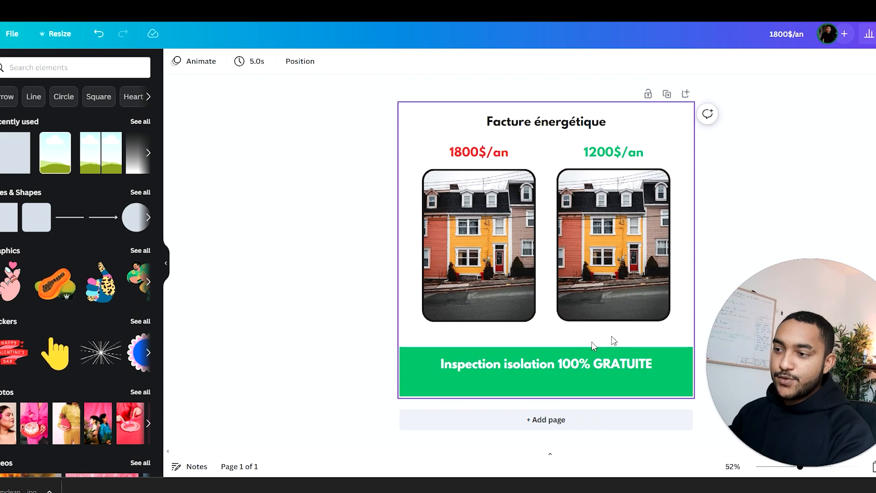
Step: Break the banner text onto two lines before "100% GRATUITE" and set that second line's font size to 36.5
{"action": "double_click", "coordinate": [553, 364]}
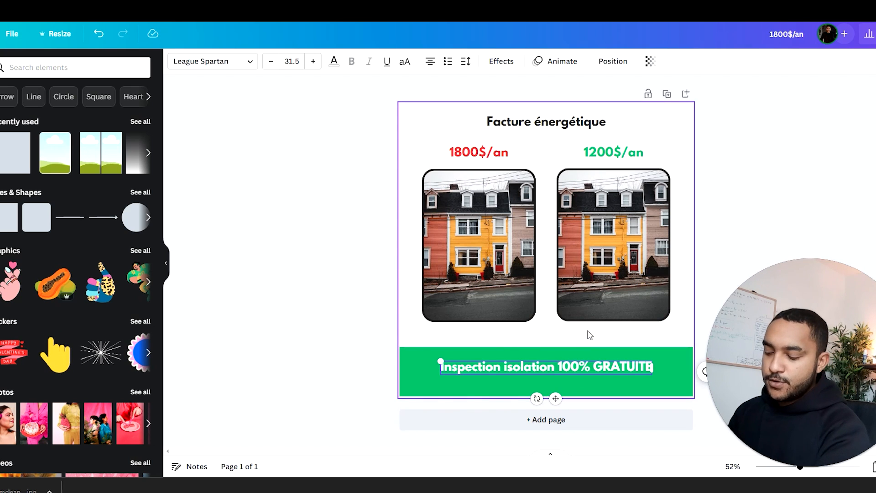
{"action": "key", "text": "Return"}
{"action": "left_click_drag", "start_coordinate": [542, 365], "coordinate": [542, 361]}
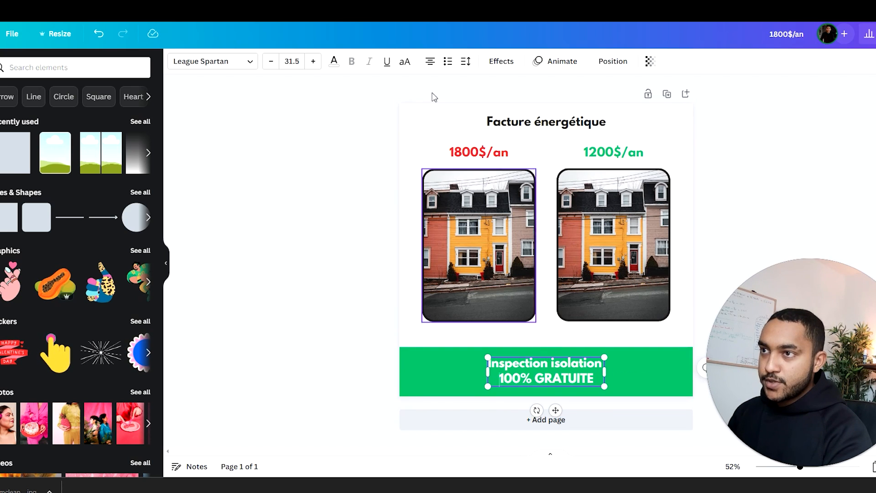
{"action": "left_click", "coordinate": [310, 66]}
{"action": "left_click", "coordinate": [310, 67]}
{"action": "left_click", "coordinate": [312, 67]}
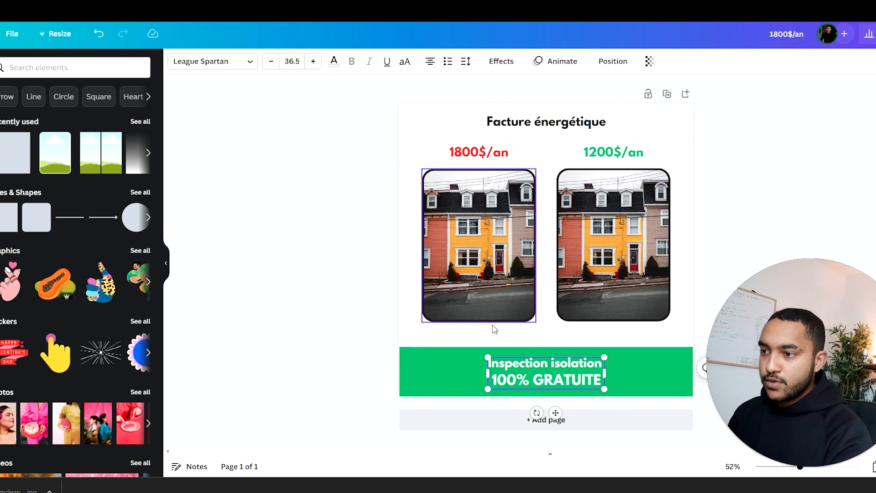
{"action": "left_click", "coordinate": [424, 375]}
Step: Enlarge both banner text lines, bringing "Inspection isolation" to size 34.5 and "100% GRATUITE" to 39.5
{"action": "left_click", "coordinate": [506, 363]}
{"action": "key", "text": "ctrl+a"}
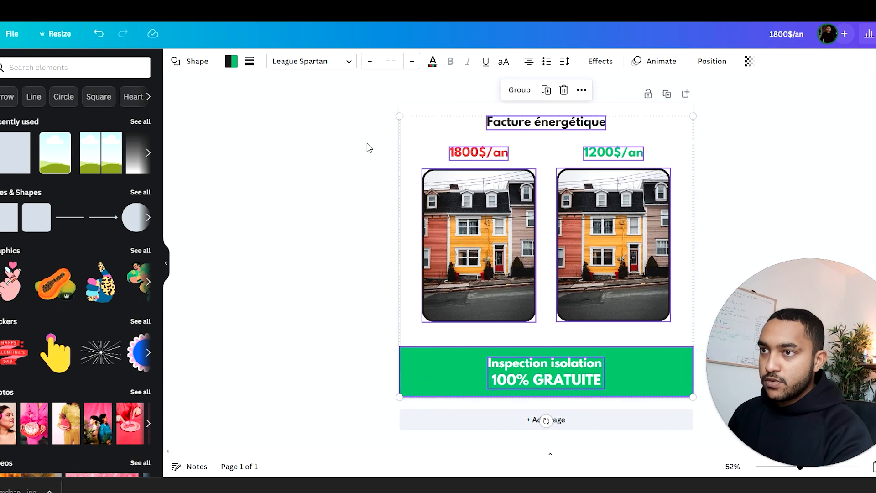
{"action": "left_click", "coordinate": [347, 307]}
{"action": "left_click", "coordinate": [517, 381]}
{"action": "left_click_drag", "start_coordinate": [602, 382], "coordinate": [488, 359]}
{"action": "left_click", "coordinate": [316, 67]}
{"action": "left_click", "coordinate": [315, 67]}
{"action": "left_click", "coordinate": [316, 67]}
{"action": "left_click", "coordinate": [385, 307]}
Step: Extend the green banner slightly upward and move its two-line text up to centre it vertically inside
{"action": "left_click", "coordinate": [542, 361]}
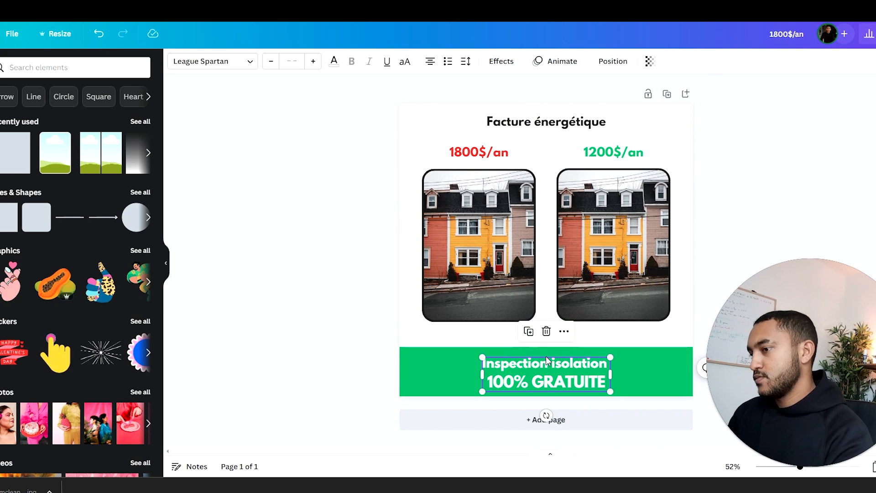
{"action": "left_click", "coordinate": [545, 348]}
{"action": "left_click_drag", "start_coordinate": [546, 347], "coordinate": [546, 339]}
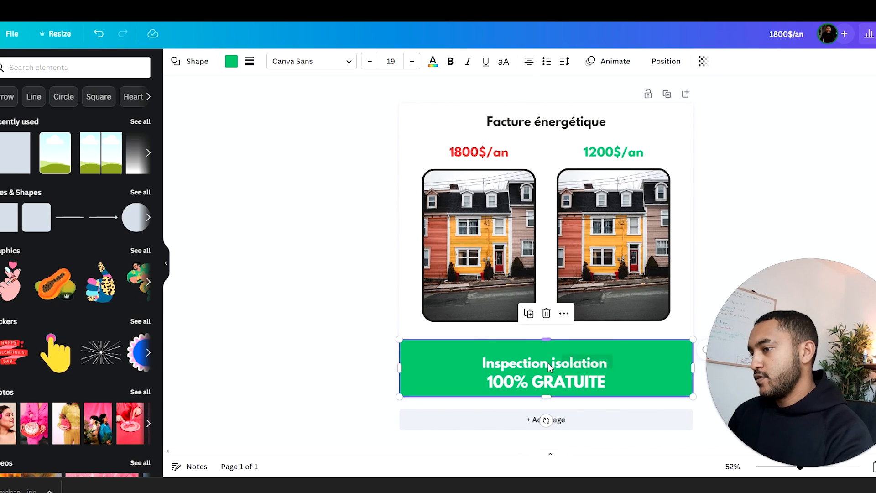
{"action": "left_click", "coordinate": [558, 364]}
Step: Remove the extra space at the line break between "Inspection isolation" and "100% GRATUITE" in the banner text
{"action": "left_click", "coordinate": [488, 370]}
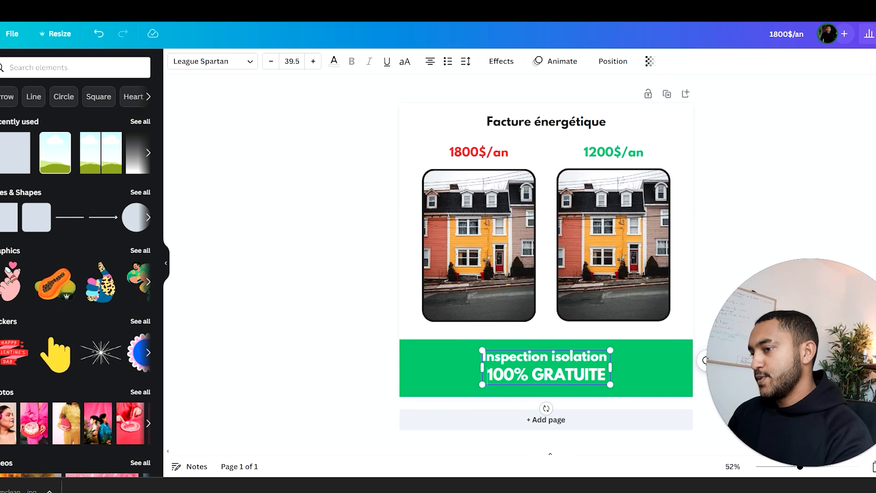
{"action": "key", "text": "BackSpace"}
{"action": "key", "text": "BackSpace"}
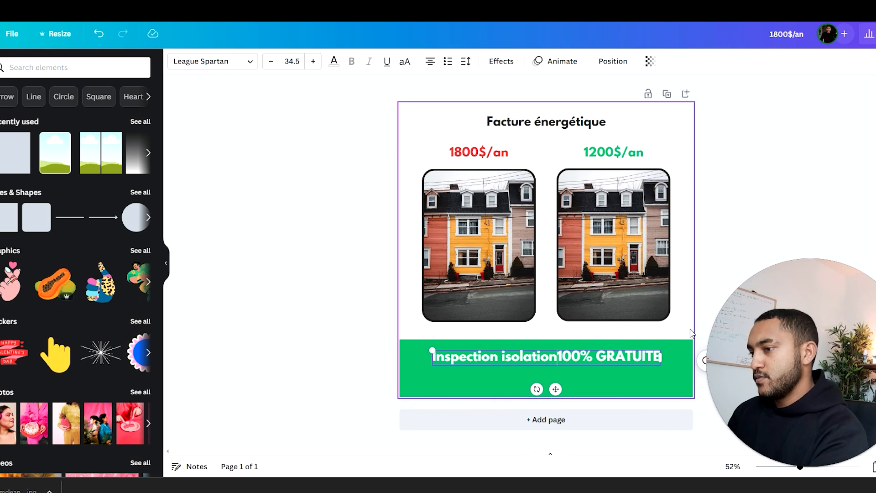
{"action": "key", "text": "Return"}
{"action": "left_click", "coordinate": [786, 221]}
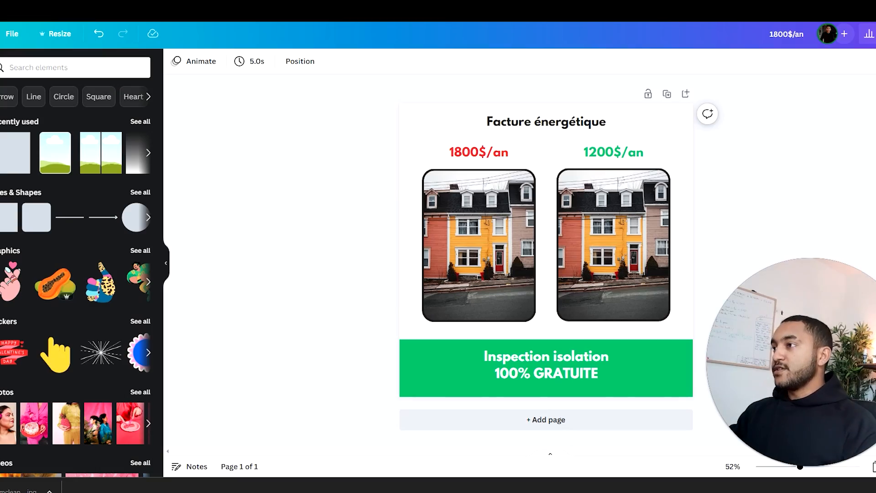
Step: Download the finished ad design from its sharing options
{"action": "left_click", "coordinate": [875, 34]}
{"action": "left_click_drag", "start_coordinate": [802, 321], "coordinate": [518, 299]}
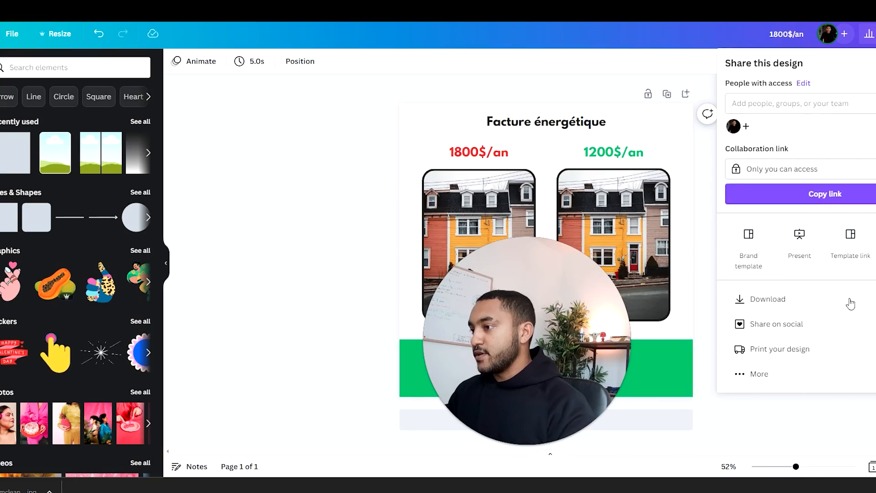
{"action": "left_click", "coordinate": [817, 301]}
{"action": "left_click", "coordinate": [799, 239]}
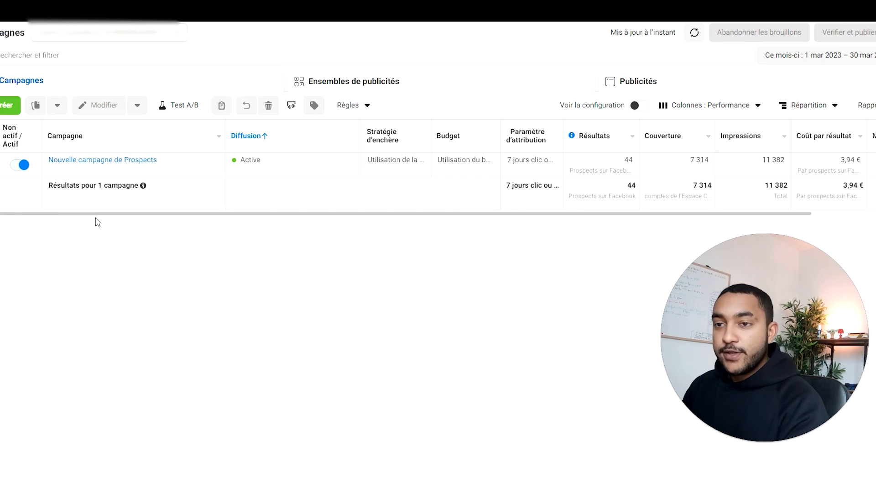
Step: In Meta Ads Manager, create a new auction campaign with the Prospects objective
{"action": "left_click", "coordinate": [7, 109]}
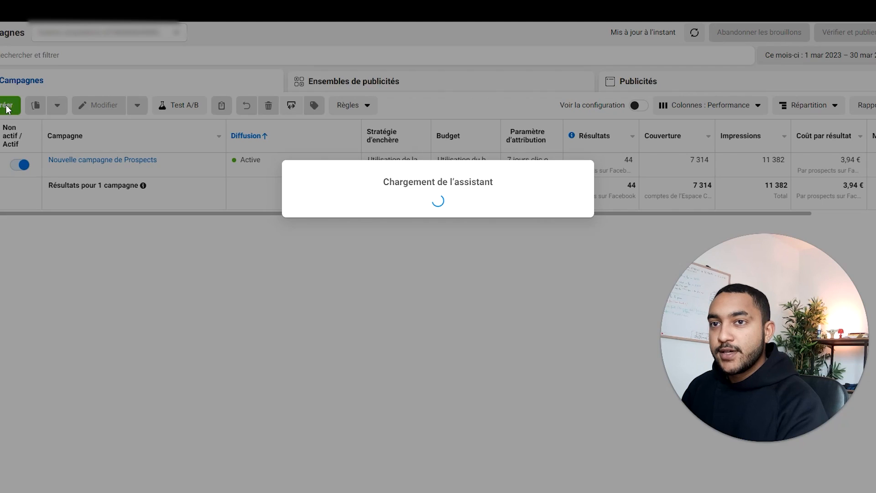
{"action": "left_click", "coordinate": [565, 74]}
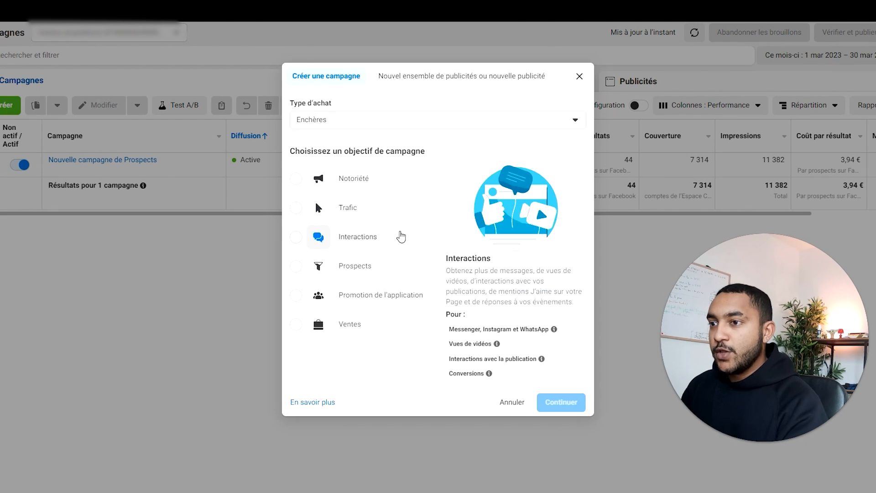
{"action": "mouse_move", "coordinate": [422, 281]}
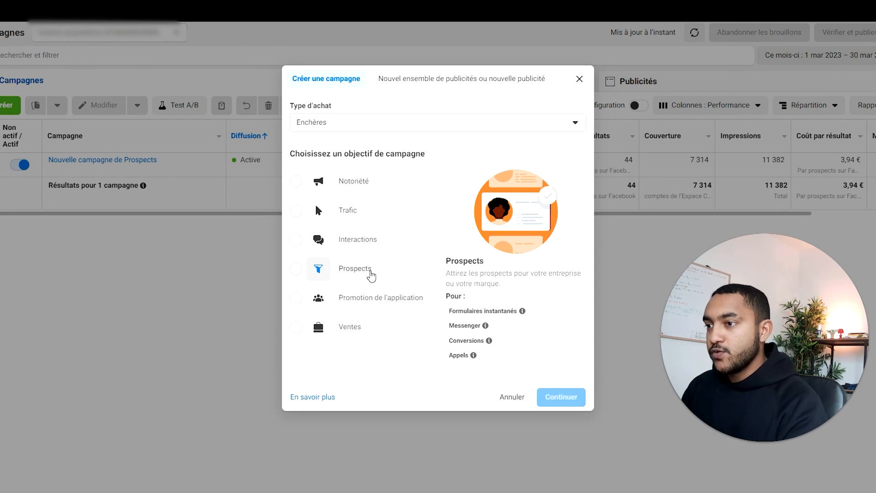
{"action": "left_click", "coordinate": [371, 274]}
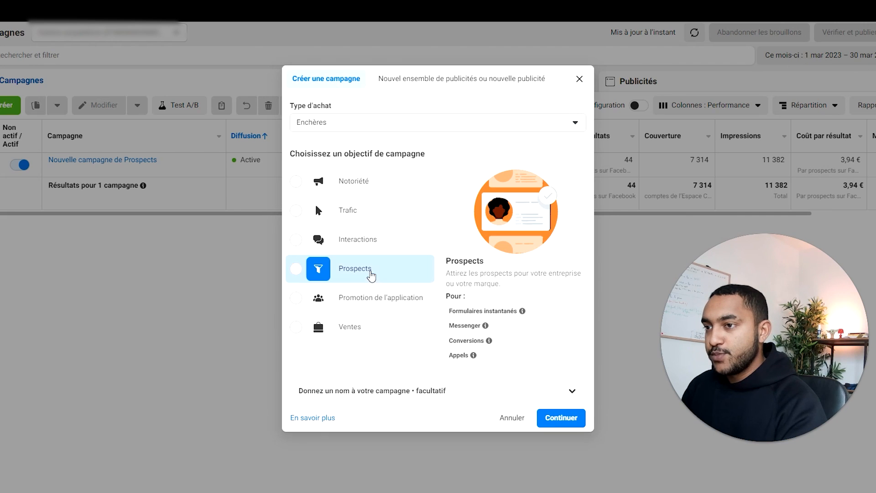
{"action": "left_click", "coordinate": [548, 410]}
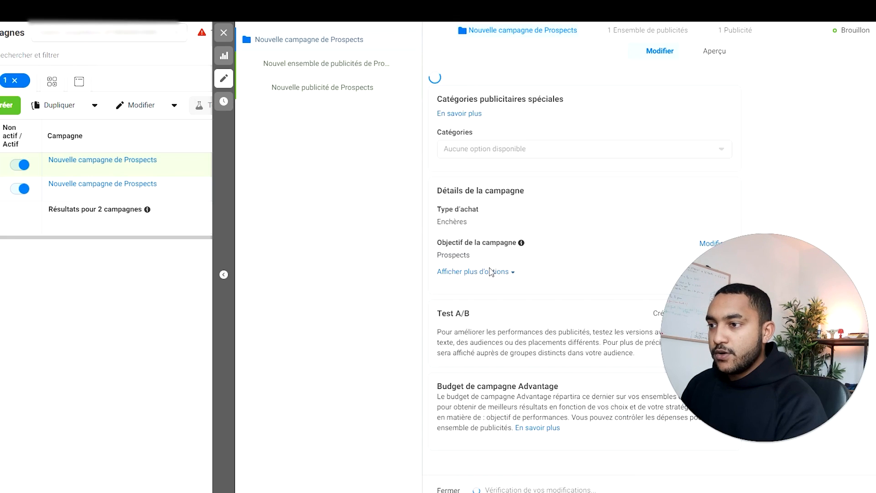
Step: Rename the campaign as "#1 FR // COLD // Form - inspection gratuite // ABO"
{"action": "left_click_drag", "start_coordinate": [572, 112], "coordinate": [452, 109]}
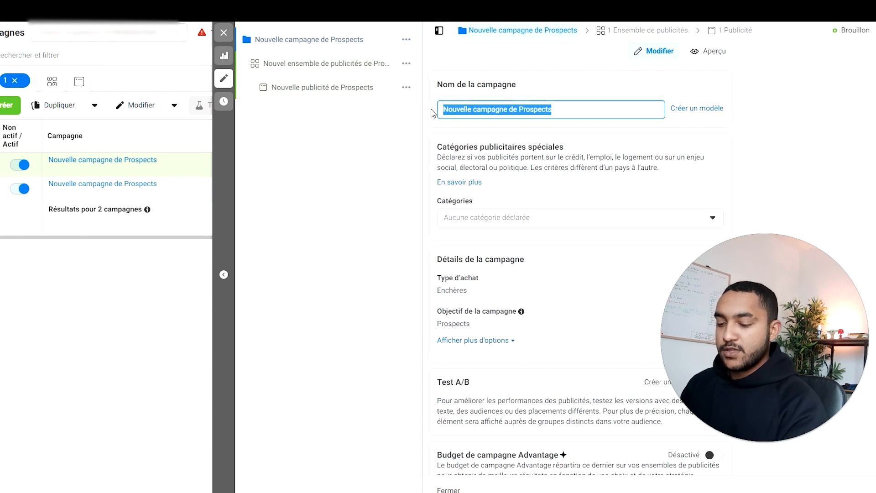
{"action": "type", "text": "#1"}
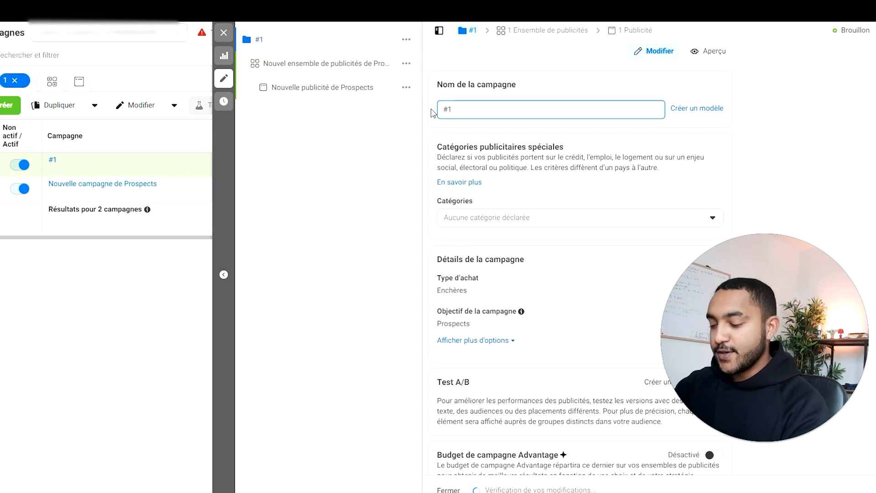
{"action": "type", "text": " FR"}
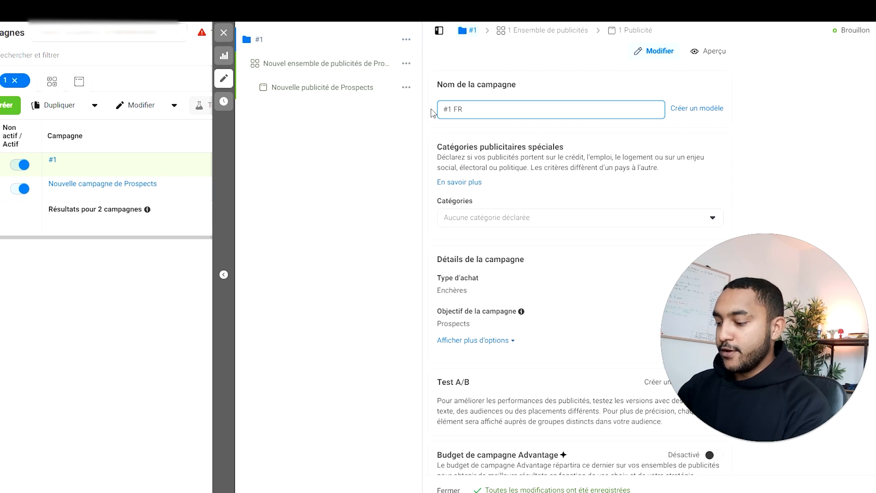
{"action": "type", "text": " // F"}
{"action": "type", "text": "ro"}
{"action": "key", "text": "BackSpace"}
{"action": "key", "text": "BackSpace"}
{"action": "type", "text": "or"}
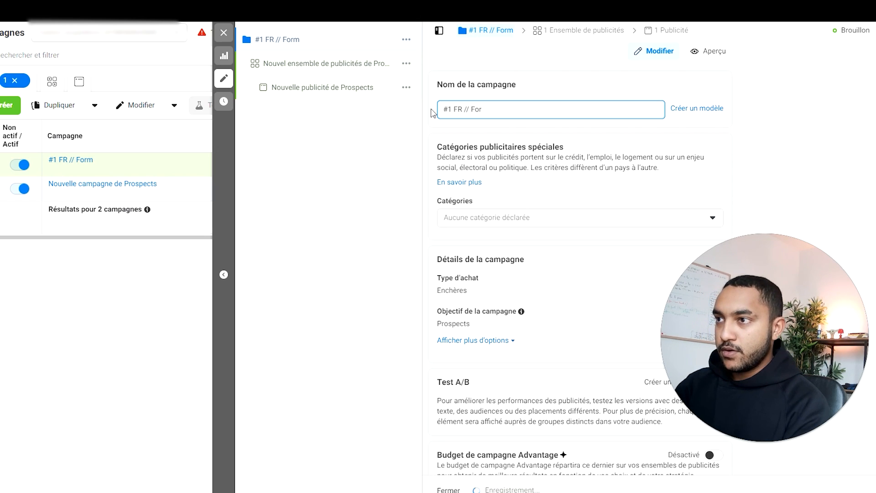
{"action": "key", "text": "BackSpace"}
{"action": "key", "text": "BackSpace"}
{"action": "key", "text": "BackSpace"}
{"action": "type", "text": "LD //"}
{"action": "type", "text": " Form - "}
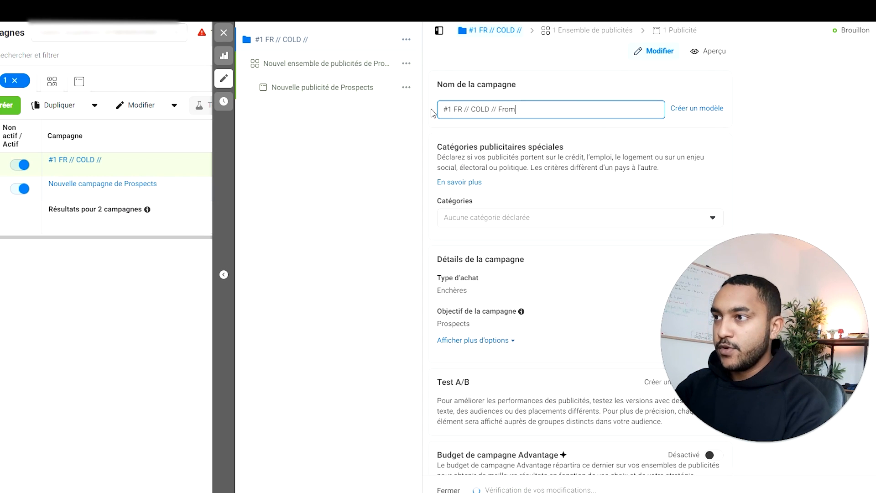
{"action": "type", "text": "ins"}
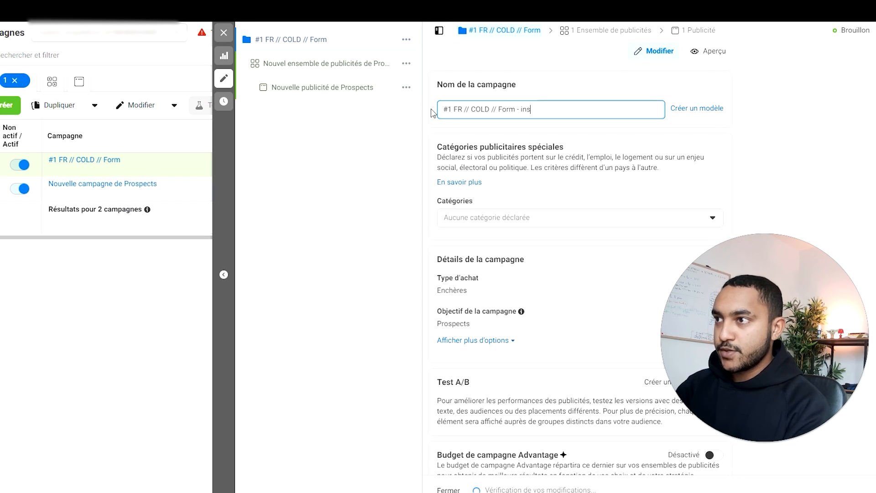
{"action": "type", "text": "pection gratuite"}
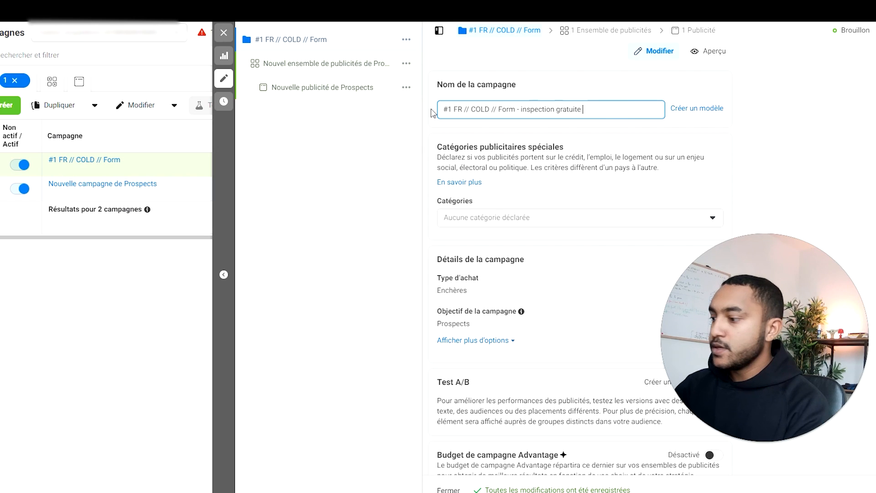
{"action": "type", "text": "  // ABO"}
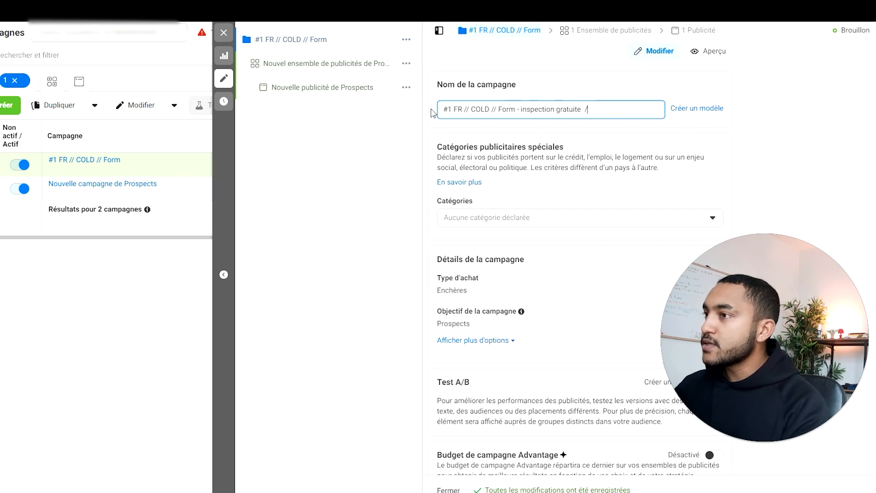
{"action": "left_click", "coordinate": [434, 124]}
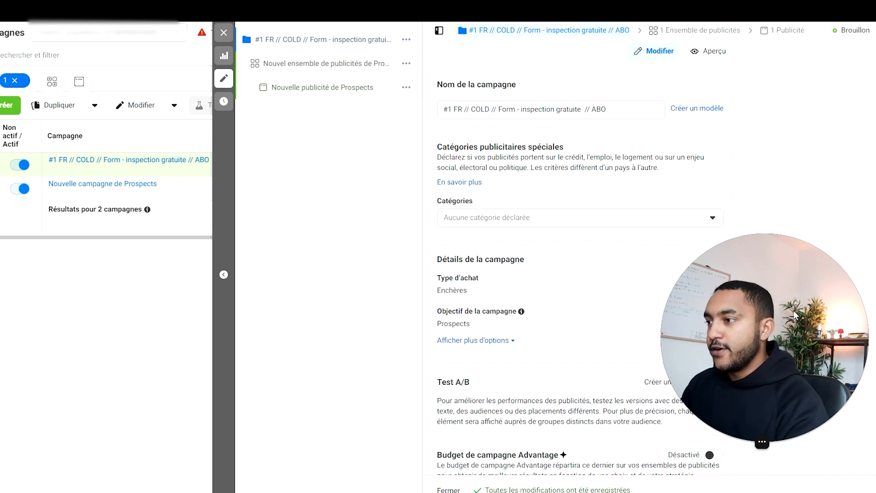
Step: Open the campaign's ad set for editing and dismiss the information note about defining a performance goal
{"action": "scroll", "coordinate": [502, 292], "scroll_direction": "down", "scroll_amount": 1}
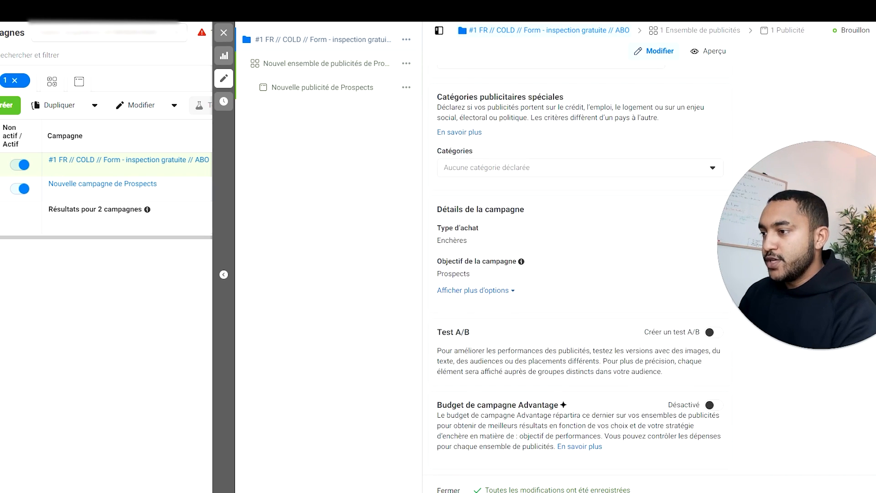
{"action": "left_click", "coordinate": [310, 66]}
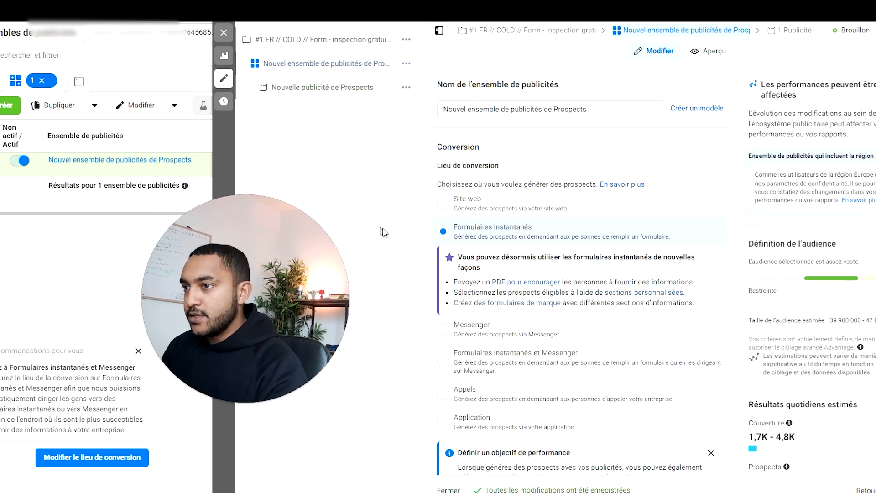
{"action": "scroll", "coordinate": [545, 173], "scroll_direction": "down", "scroll_amount": 1}
{"action": "scroll", "coordinate": [553, 268], "scroll_direction": "down", "scroll_amount": 2}
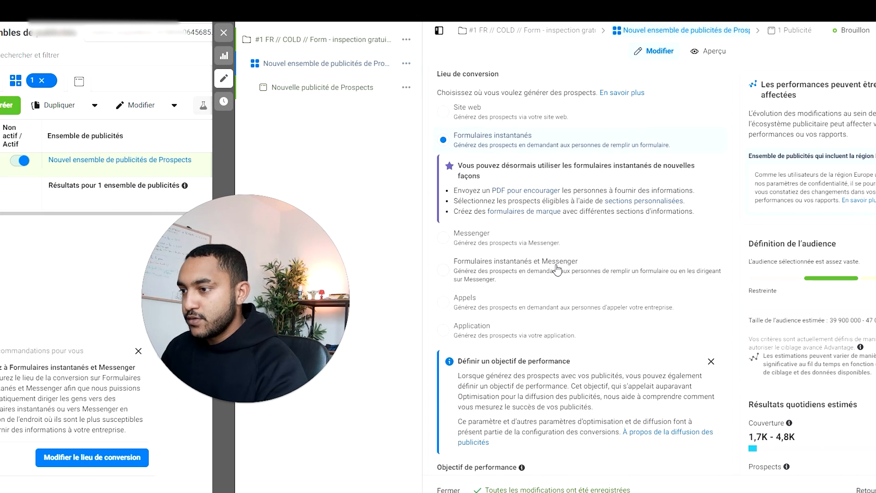
{"action": "left_click", "coordinate": [711, 347]}
Step: Set the ad set's daily budget to 10,00 €
{"action": "scroll", "coordinate": [526, 272], "scroll_direction": "down", "scroll_amount": 2}
{"action": "scroll", "coordinate": [527, 272], "scroll_direction": "down", "scroll_amount": 1}
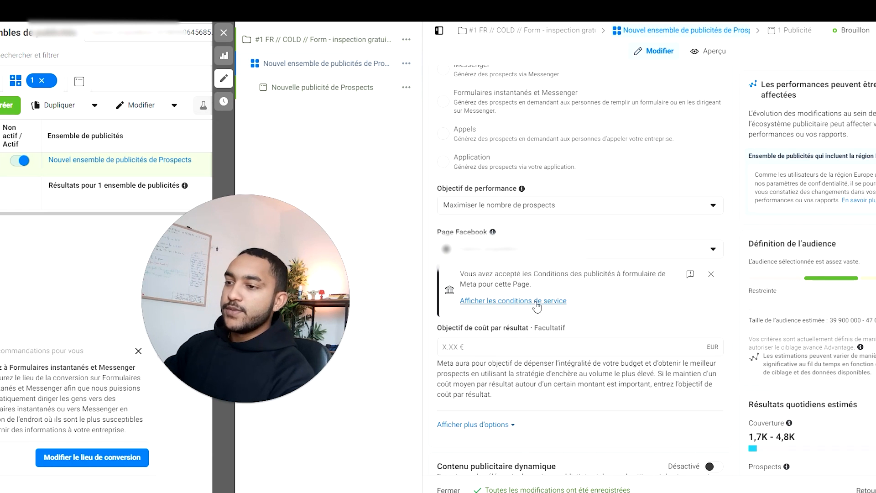
{"action": "scroll", "coordinate": [506, 305], "scroll_direction": "down", "scroll_amount": 6}
{"action": "scroll", "coordinate": [550, 300], "scroll_direction": "down", "scroll_amount": 3}
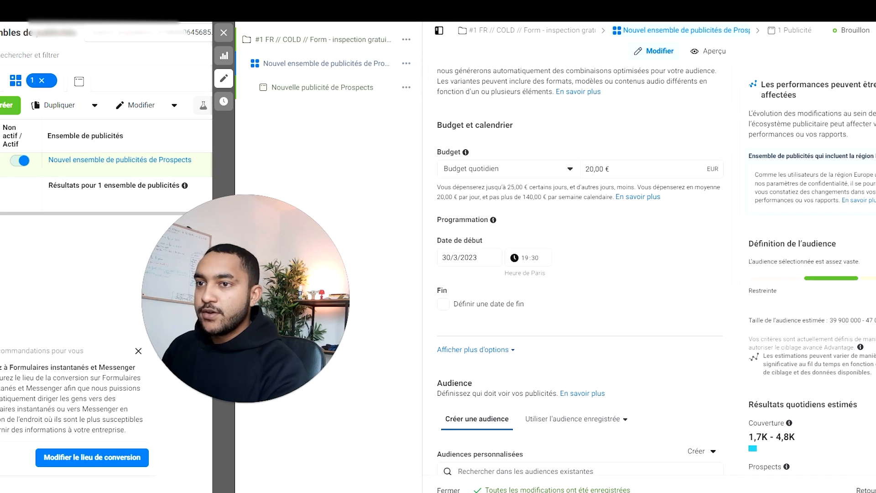
{"action": "left_click", "coordinate": [588, 169]}
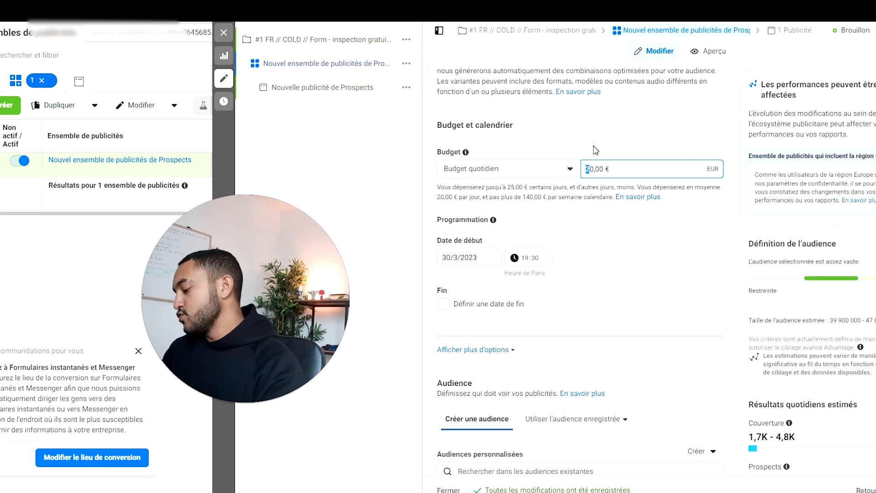
{"action": "left_click", "coordinate": [614, 128]}
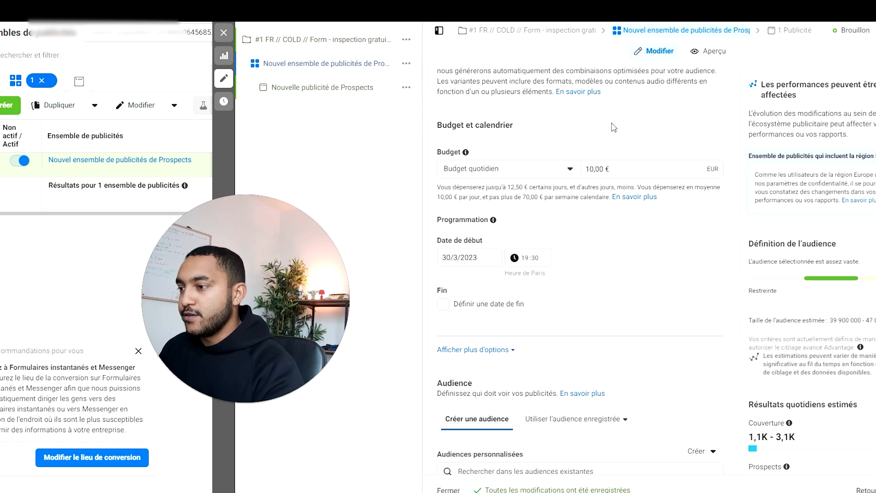
Step: Replace France with Toulouse, Midi-Pyrénées as the audience's included location
{"action": "scroll", "coordinate": [685, 215], "scroll_direction": "down", "scroll_amount": 7}
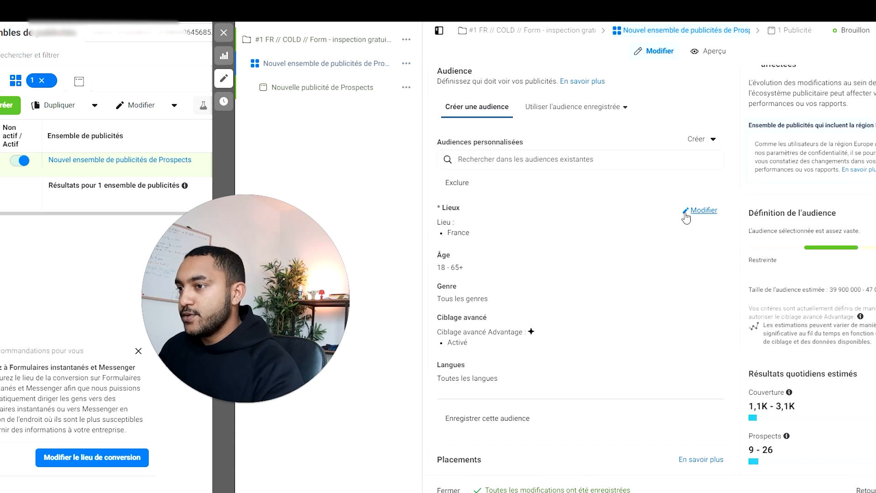
{"action": "left_click", "coordinate": [703, 211]}
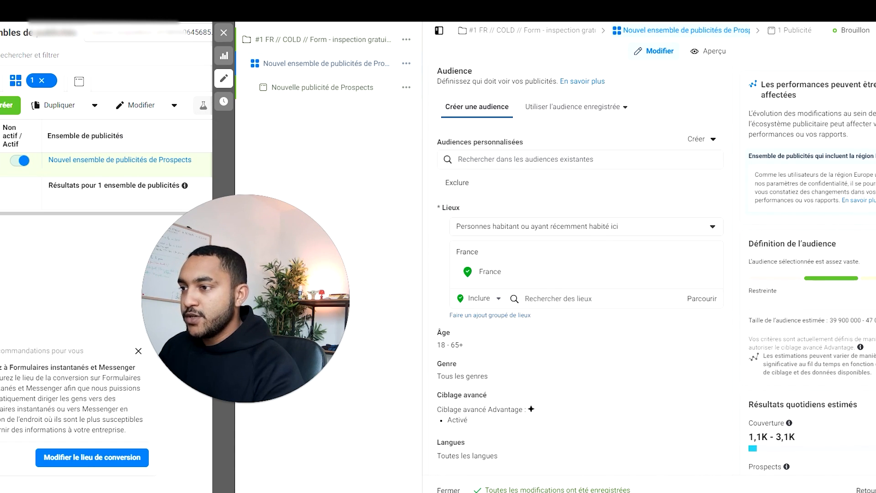
{"action": "left_click", "coordinate": [630, 298]}
{"action": "left_click", "coordinate": [706, 272]}
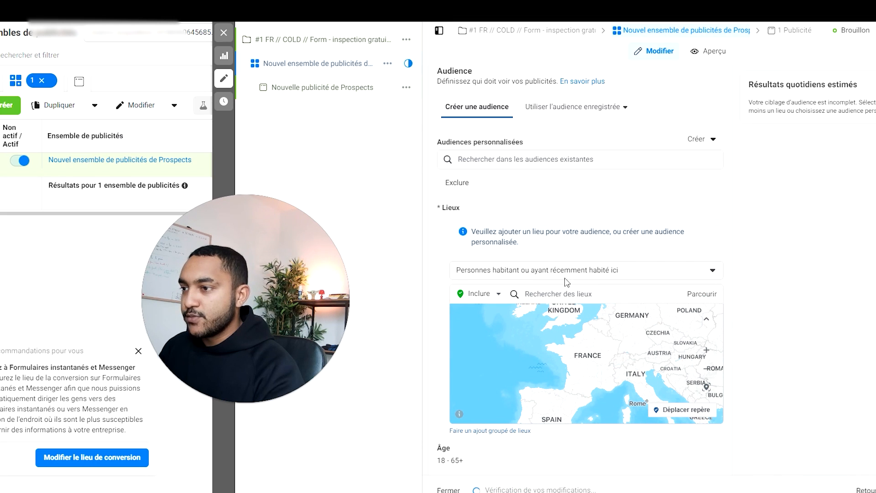
{"action": "left_click", "coordinate": [566, 294]}
{"action": "type", "text": "toulou"}
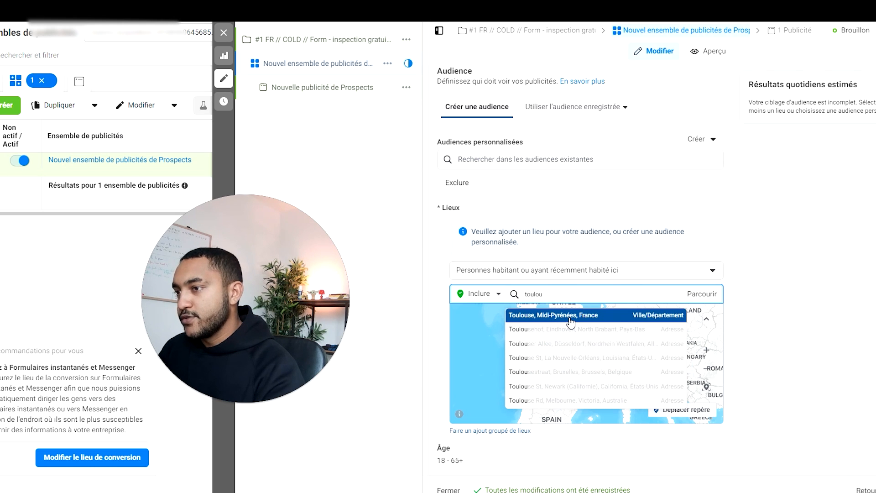
{"action": "left_click", "coordinate": [571, 322]}
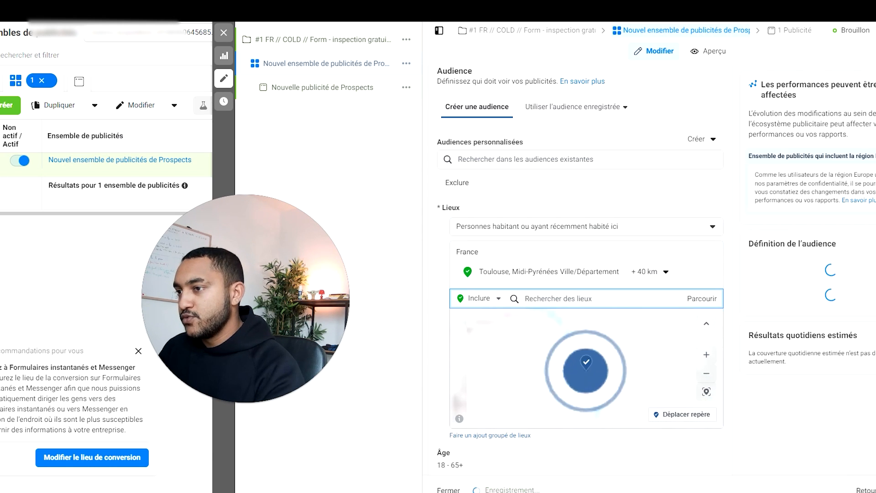
Step: Limit the location targeting to "Personnes habitant ici" and set the radius around Toulouse to 50 km
{"action": "left_click", "coordinate": [567, 230]}
{"action": "left_click", "coordinate": [533, 303]}
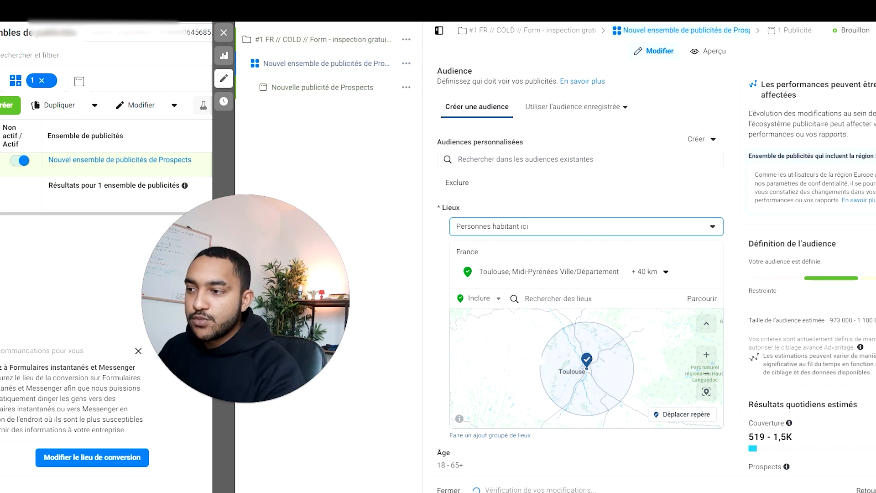
{"action": "left_click", "coordinate": [666, 273]}
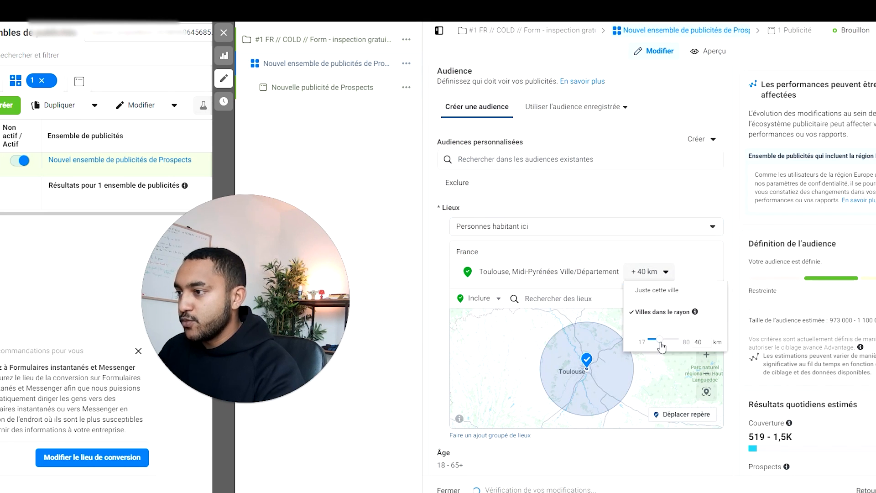
{"action": "type", "text": "5"}
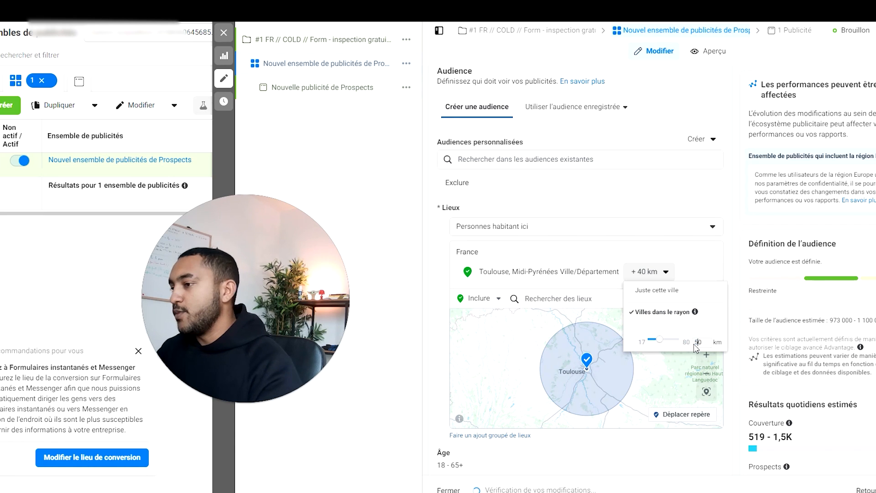
{"action": "left_click", "coordinate": [705, 204]}
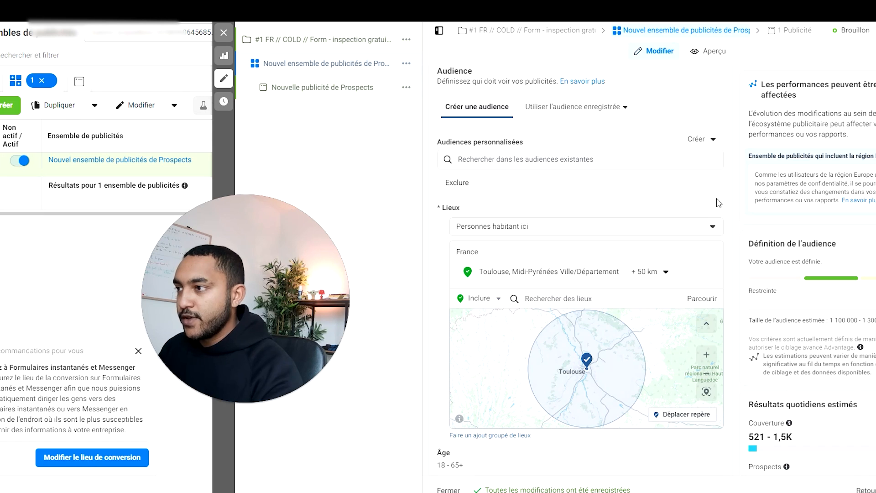
Step: Switch the ad set to manual placements without the Audience Network platform, and dismiss the placement notices
{"action": "scroll", "coordinate": [726, 199], "scroll_direction": "down", "scroll_amount": 3}
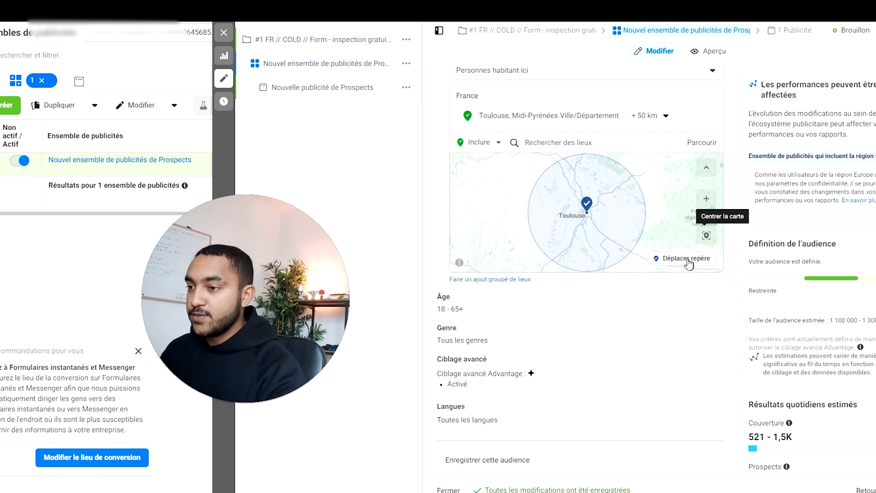
{"action": "scroll", "coordinate": [665, 347], "scroll_direction": "down", "scroll_amount": 2}
{"action": "scroll", "coordinate": [668, 353], "scroll_direction": "down", "scroll_amount": 1}
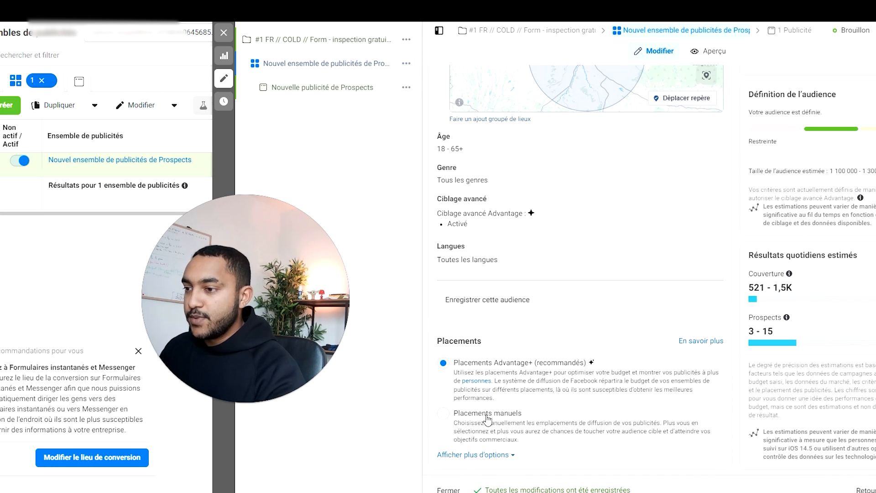
{"action": "left_click", "coordinate": [487, 420]}
{"action": "scroll", "coordinate": [528, 219], "scroll_direction": "down", "scroll_amount": 3}
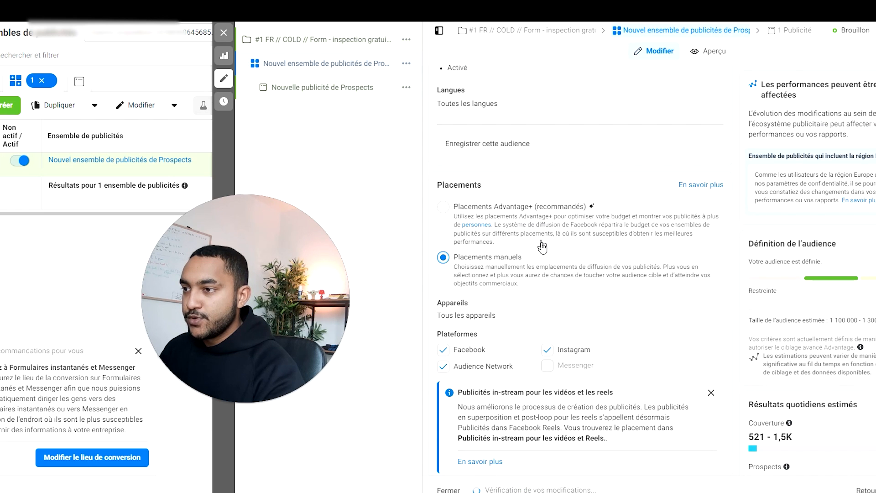
{"action": "scroll", "coordinate": [542, 246], "scroll_direction": "down", "scroll_amount": 1}
{"action": "left_click", "coordinate": [445, 315]}
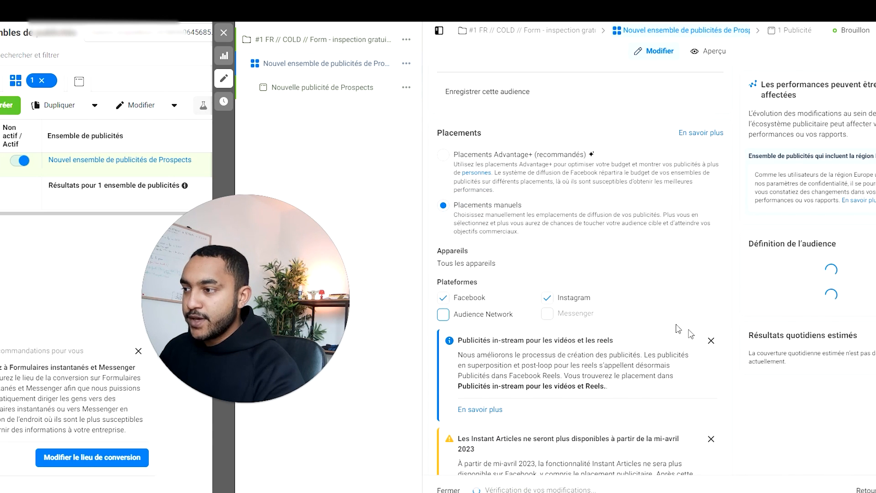
{"action": "left_click", "coordinate": [711, 341]}
{"action": "left_click", "coordinate": [711, 341]}
Step: Exclude Facebook Marketplace and Fils vidéo Facebook from the ad set's manual feed placements
{"action": "scroll", "coordinate": [598, 302], "scroll_direction": "down", "scroll_amount": 4}
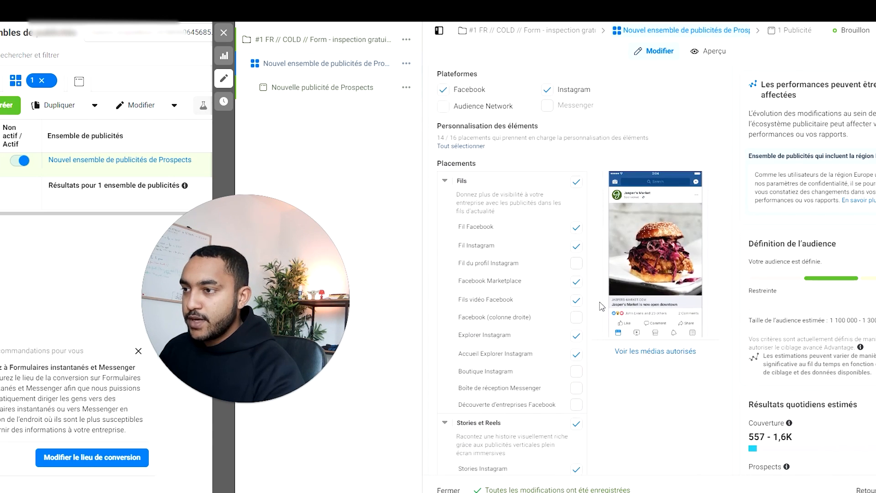
{"action": "left_click", "coordinate": [577, 283]}
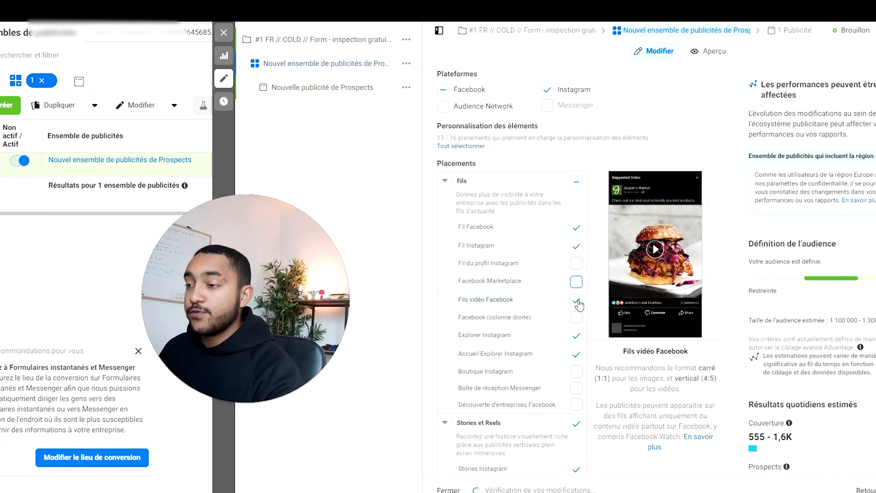
{"action": "left_click", "coordinate": [577, 301]}
{"action": "scroll", "coordinate": [580, 304], "scroll_direction": "down", "scroll_amount": 3}
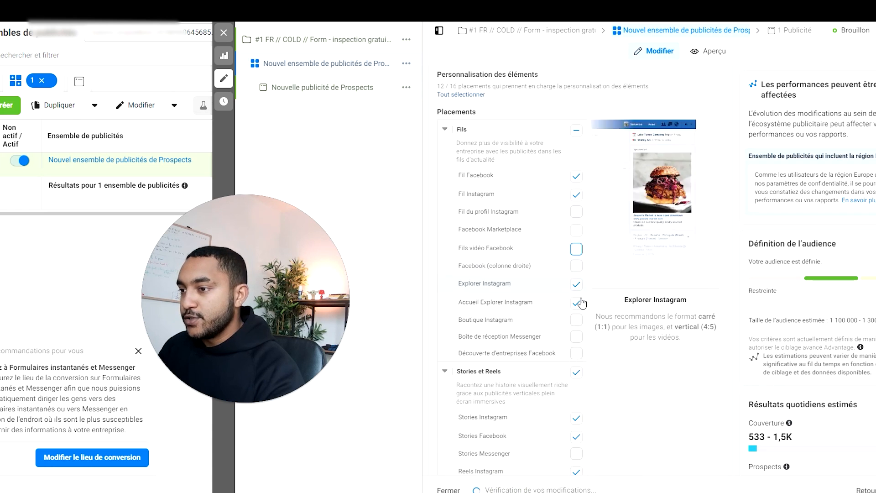
Step: Exclude the placement groups Publicités in-stream pour les vidéos et les reels, Résultats de recherche and In-Article
{"action": "scroll", "coordinate": [583, 306], "scroll_direction": "down", "scroll_amount": 2}
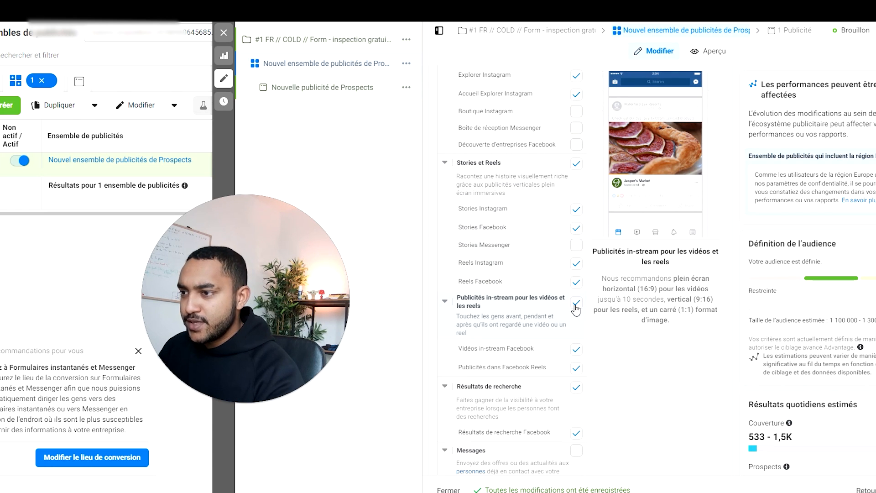
{"action": "left_click", "coordinate": [577, 303]}
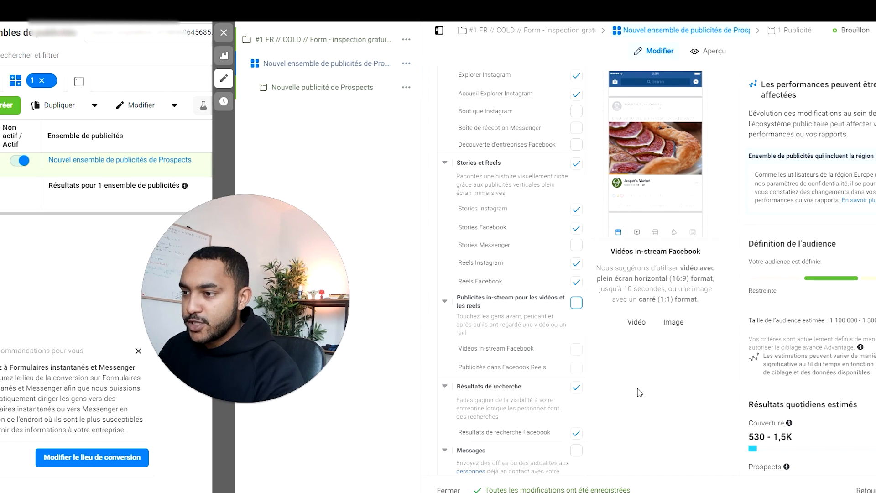
{"action": "scroll", "coordinate": [614, 365], "scroll_direction": "down", "scroll_amount": 1}
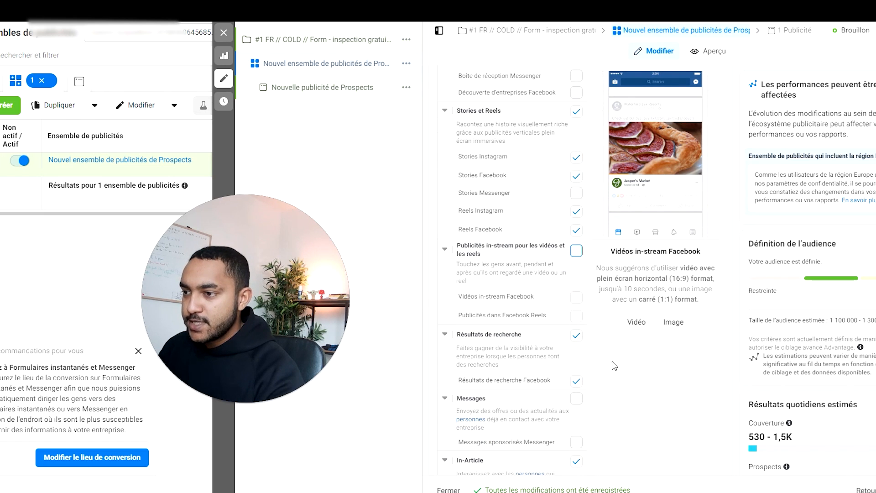
{"action": "left_click", "coordinate": [577, 338]}
{"action": "scroll", "coordinate": [579, 351], "scroll_direction": "down", "scroll_amount": 2}
{"action": "left_click", "coordinate": [578, 360]}
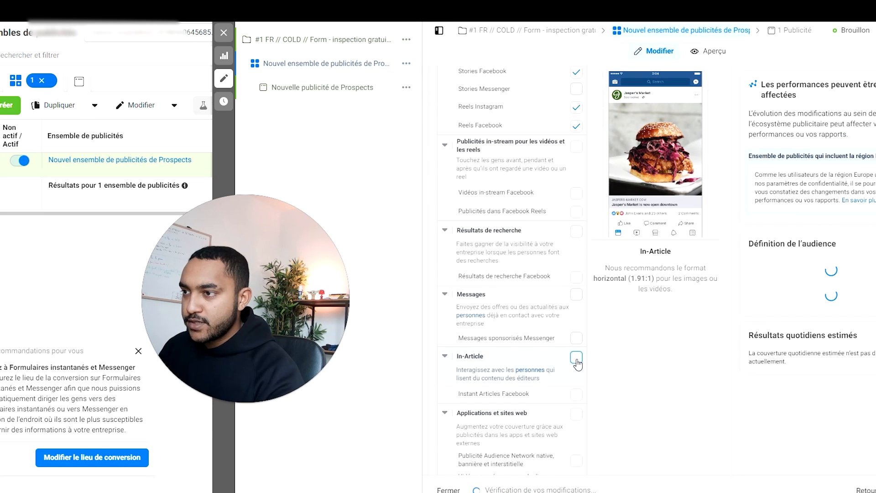
{"action": "scroll", "coordinate": [578, 361], "scroll_direction": "down", "scroll_amount": 2}
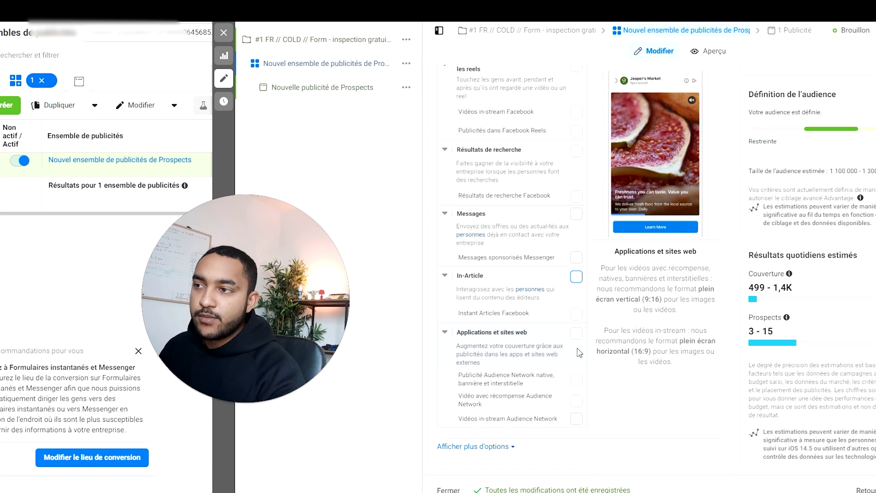
Step: Exclude Reels Instagram and Reels Facebook from the Stories et Reels placements, and dismiss the recommendation about the conversion location
{"action": "scroll", "coordinate": [578, 341], "scroll_direction": "up", "scroll_amount": 7}
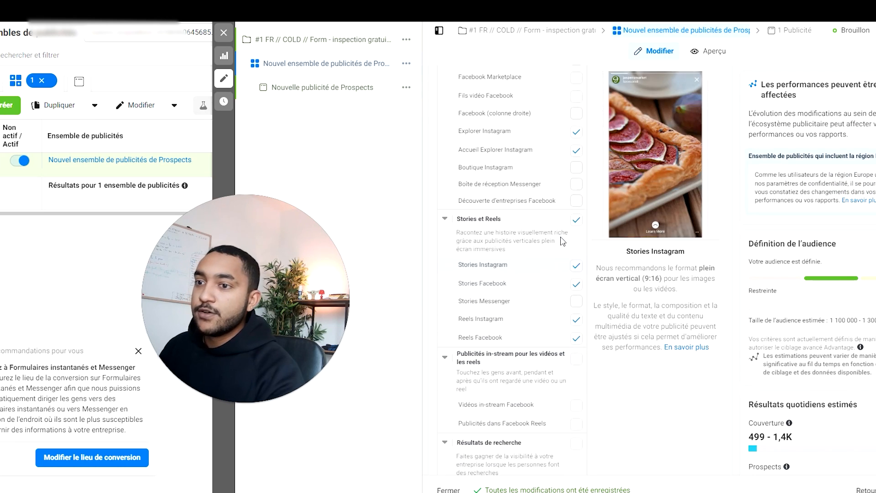
{"action": "scroll", "coordinate": [554, 244], "scroll_direction": "up", "scroll_amount": 2}
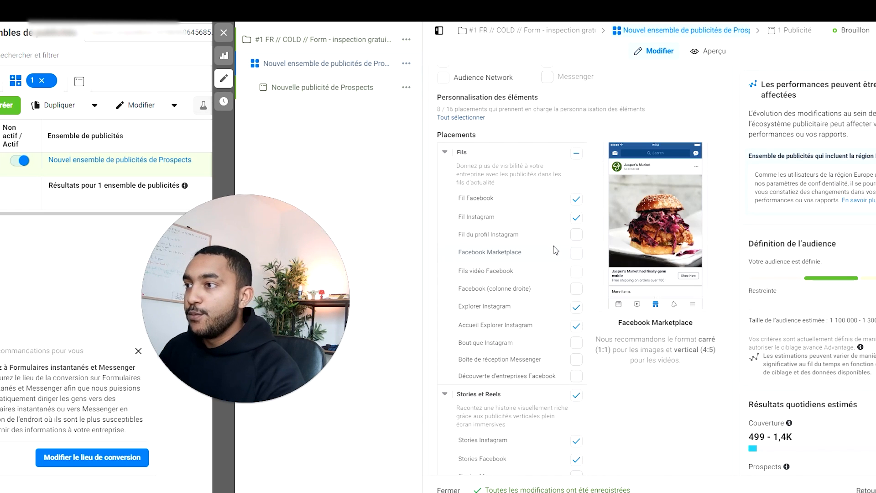
{"action": "scroll", "coordinate": [564, 256], "scroll_direction": "down", "scroll_amount": 2}
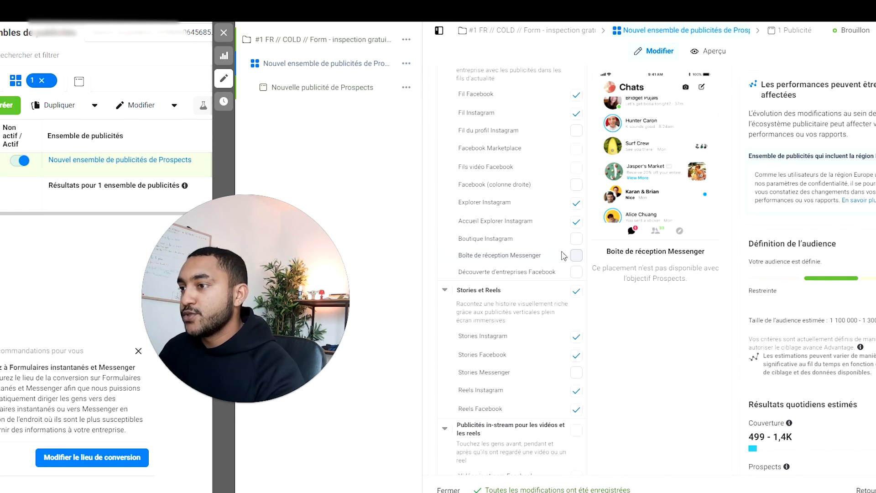
{"action": "scroll", "coordinate": [564, 256], "scroll_direction": "down", "scroll_amount": 1}
{"action": "left_click", "coordinate": [578, 359]}
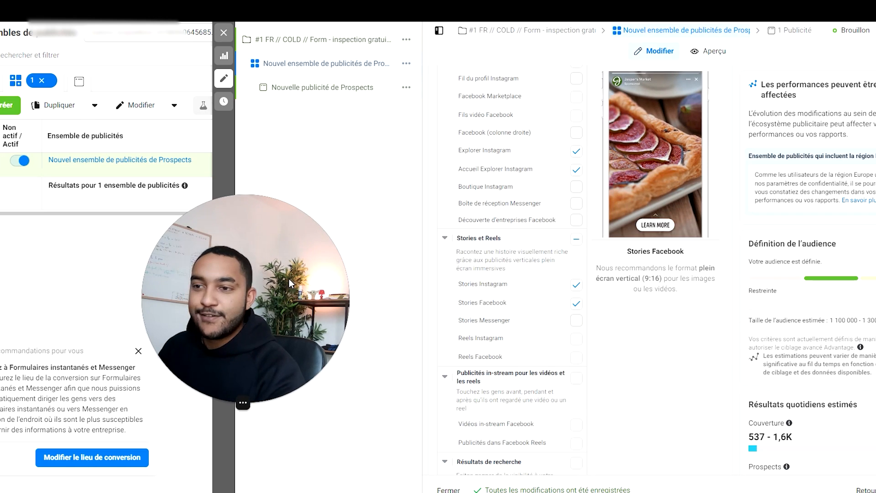
{"action": "left_click_drag", "start_coordinate": [247, 290], "coordinate": [283, 313]}
{"action": "left_click", "coordinate": [139, 351]}
Step: Turn off Ciblage avancé Advantage in the audience's detailed targeting
{"action": "scroll", "coordinate": [565, 317], "scroll_direction": "up", "scroll_amount": 10}
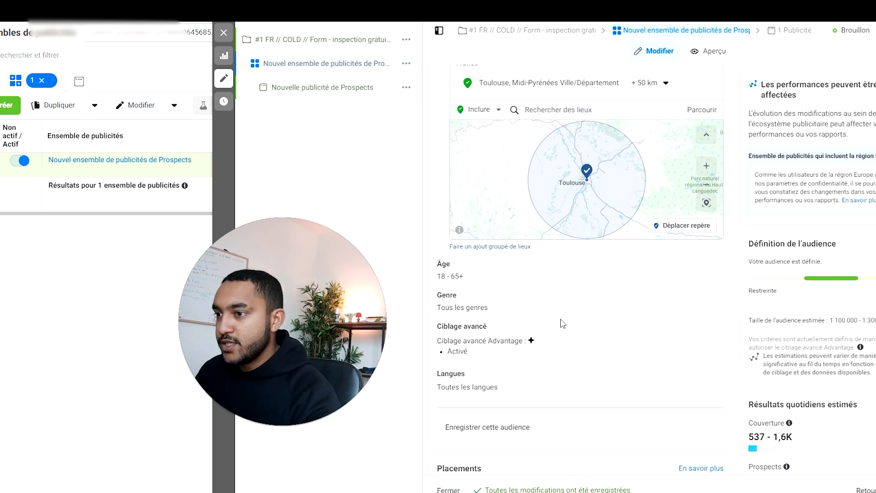
{"action": "left_click", "coordinate": [701, 330]}
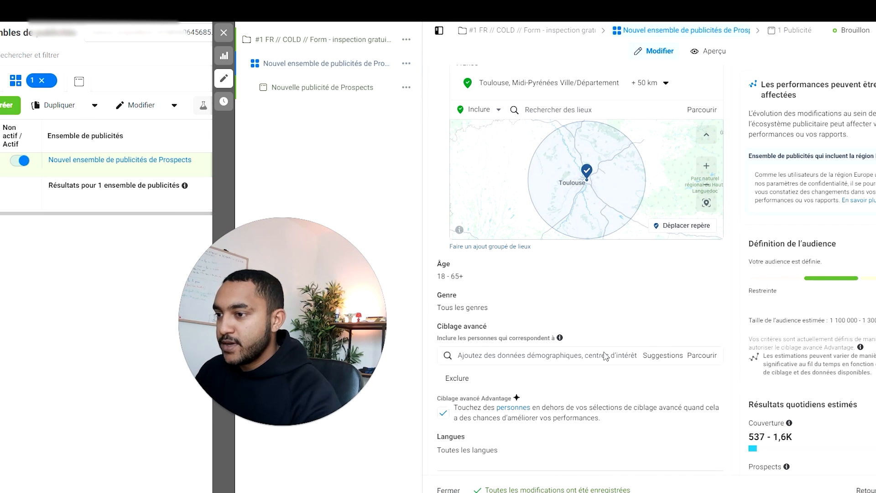
{"action": "left_click", "coordinate": [443, 414]}
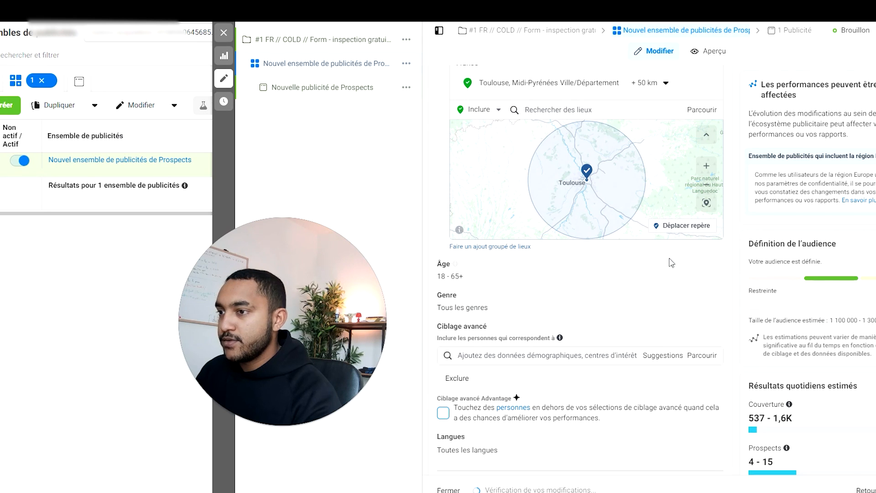
{"action": "scroll", "coordinate": [675, 305], "scroll_direction": "down", "scroll_amount": 7}
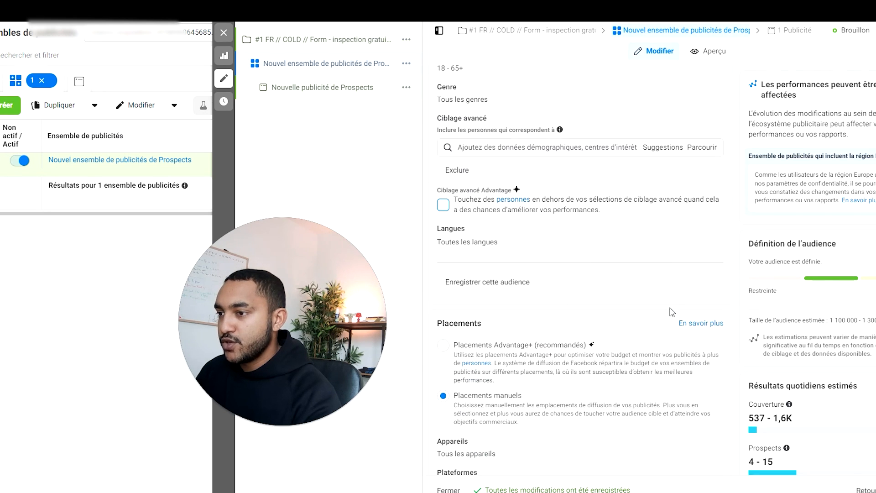
Step: Set the audience's minimum age to 30 and check the estimated audience size
{"action": "scroll", "coordinate": [621, 363], "scroll_direction": "up", "scroll_amount": 6}
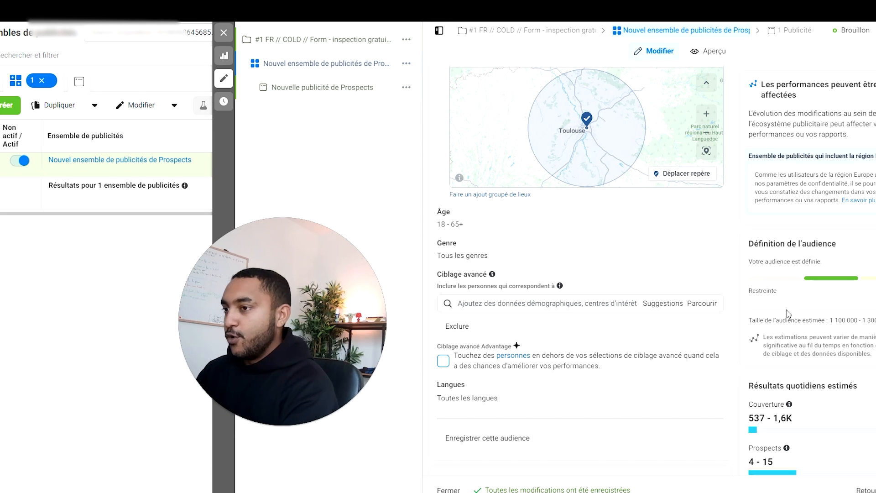
{"action": "left_click", "coordinate": [688, 216]}
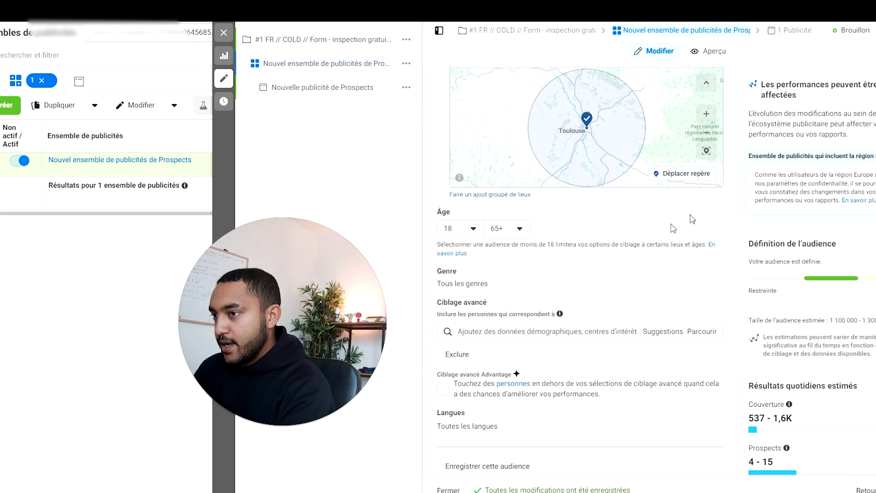
{"action": "left_click", "coordinate": [461, 229]}
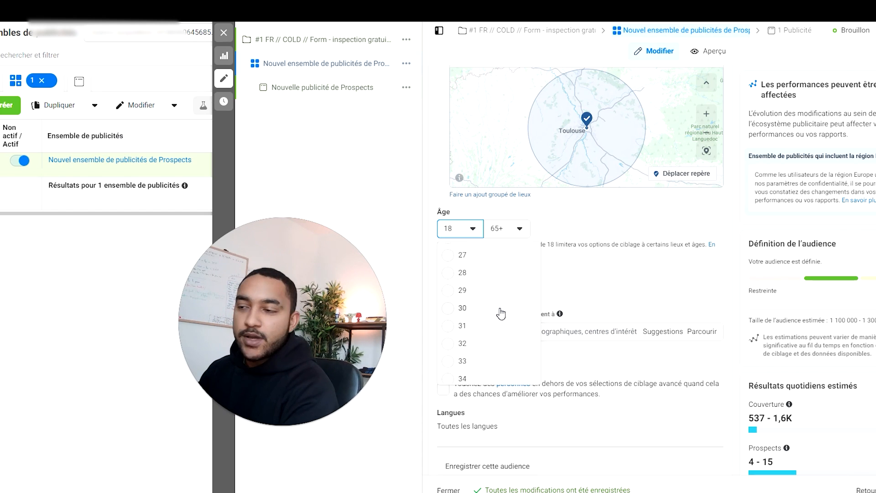
{"action": "left_click", "coordinate": [501, 313]}
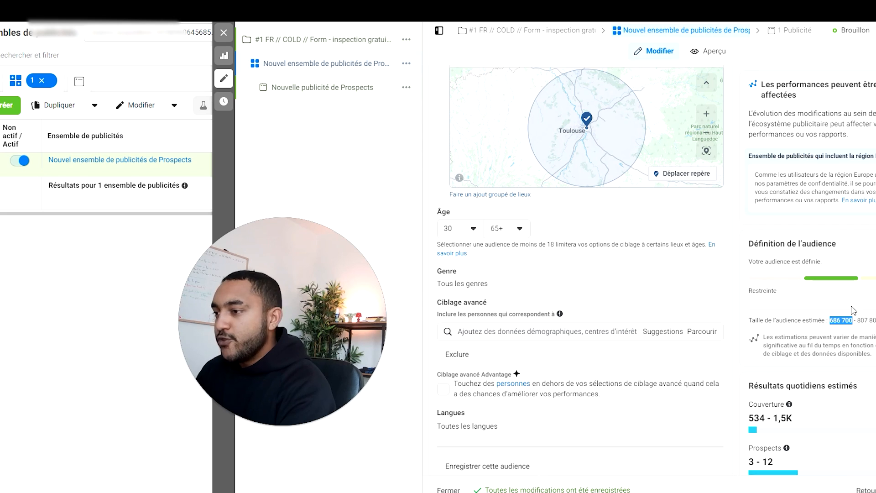
{"action": "left_click", "coordinate": [542, 331]}
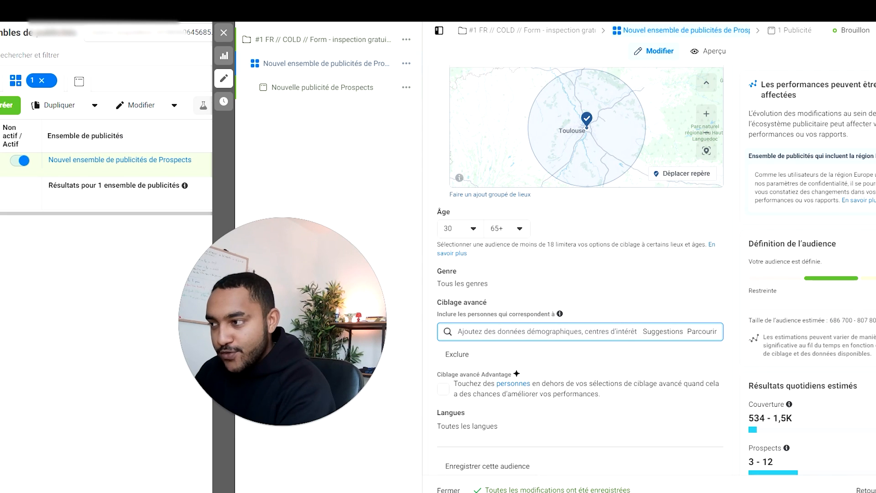
{"action": "double_click", "coordinate": [836, 320]}
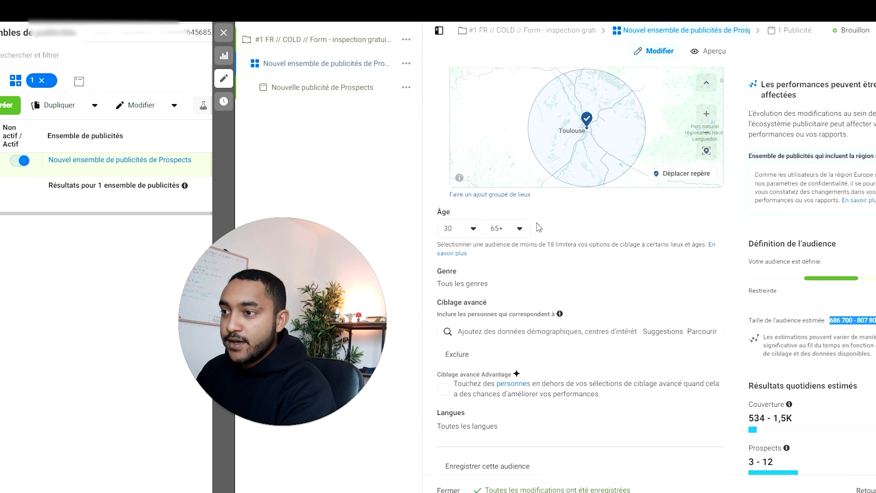
Step: Rename the ad set as "broad // 30+"
{"action": "scroll", "coordinate": [637, 254], "scroll_direction": "up", "scroll_amount": 20}
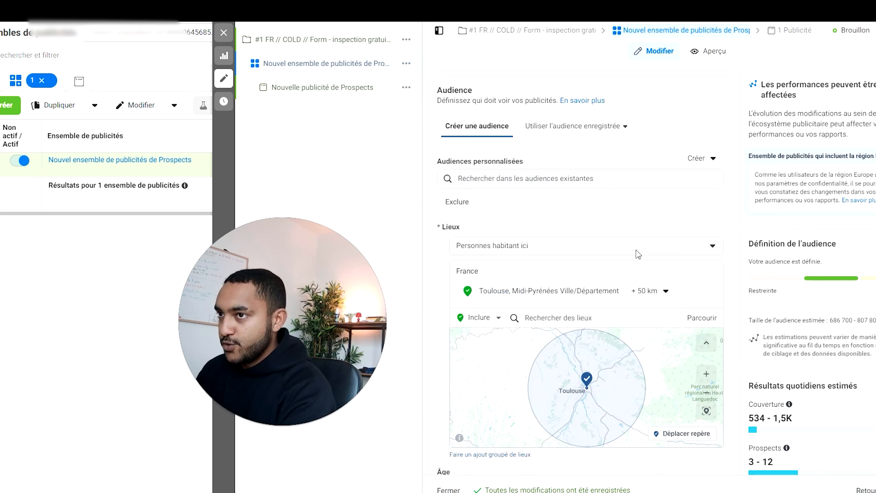
{"action": "triple_click", "coordinate": [498, 110]}
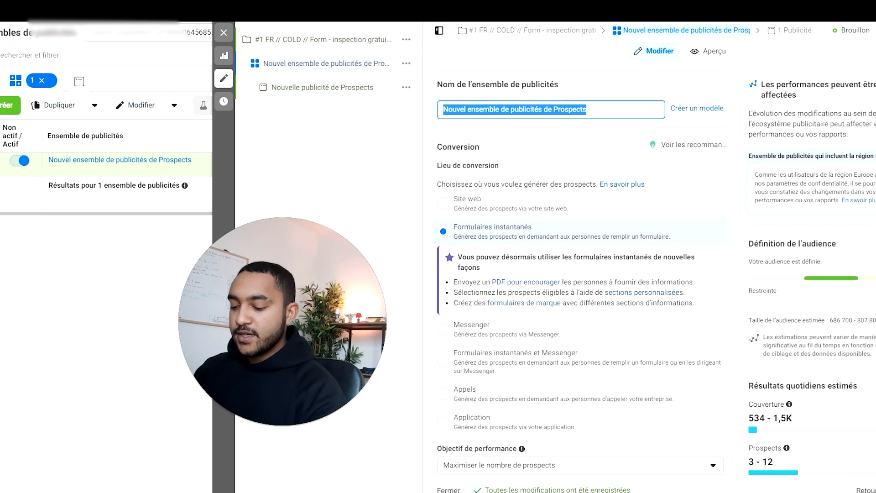
{"action": "type", "text": "broad //"}
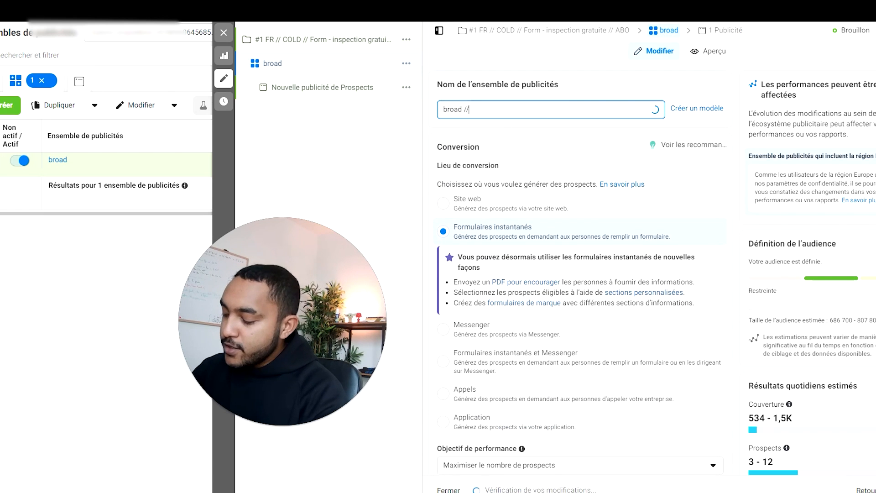
{"action": "type", "text": " 30+"}
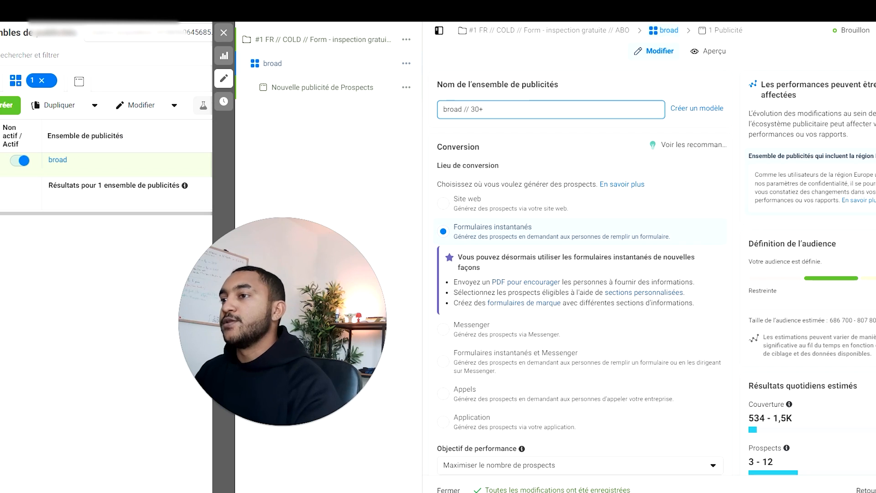
{"action": "left_click", "coordinate": [368, 135]}
{"action": "left_click", "coordinate": [460, 110]}
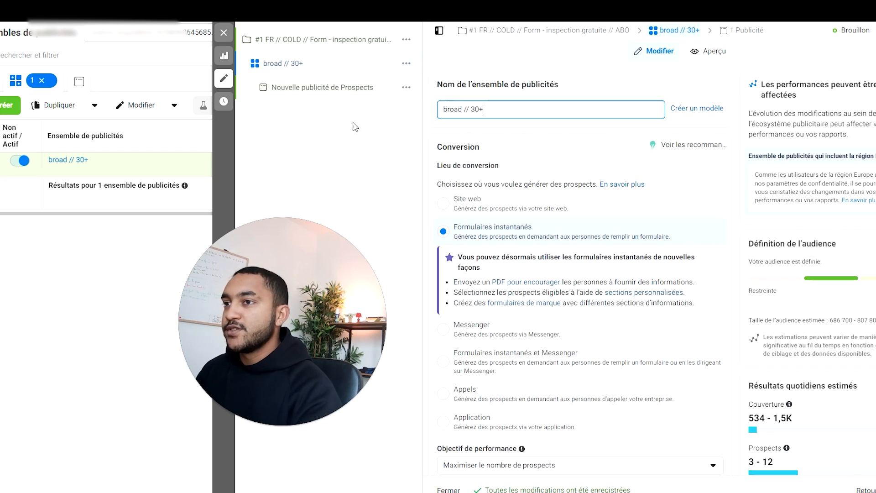
Step: Open the ad under the ad set and rename it as "texte #1 - Image #1"
{"action": "left_click", "coordinate": [323, 87]}
{"action": "triple_click", "coordinate": [495, 110]}
{"action": "type", "text": "texte "}
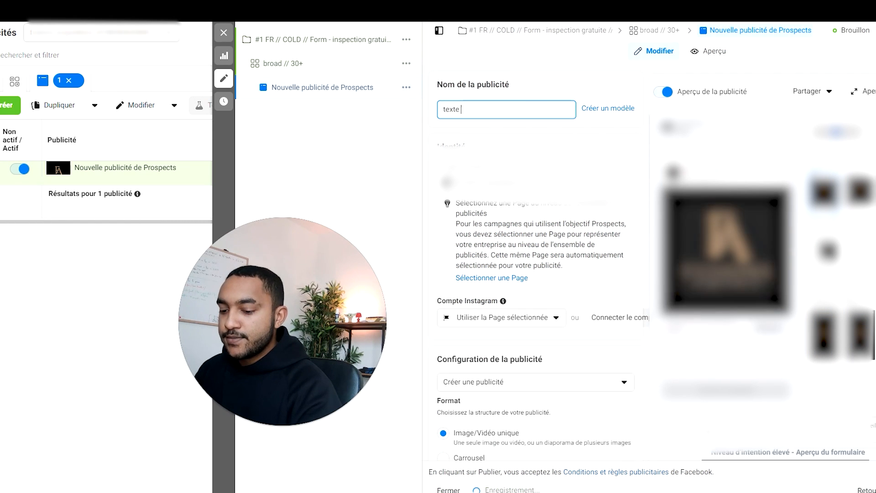
{"action": "type", "text": "#1 - Image #1"}
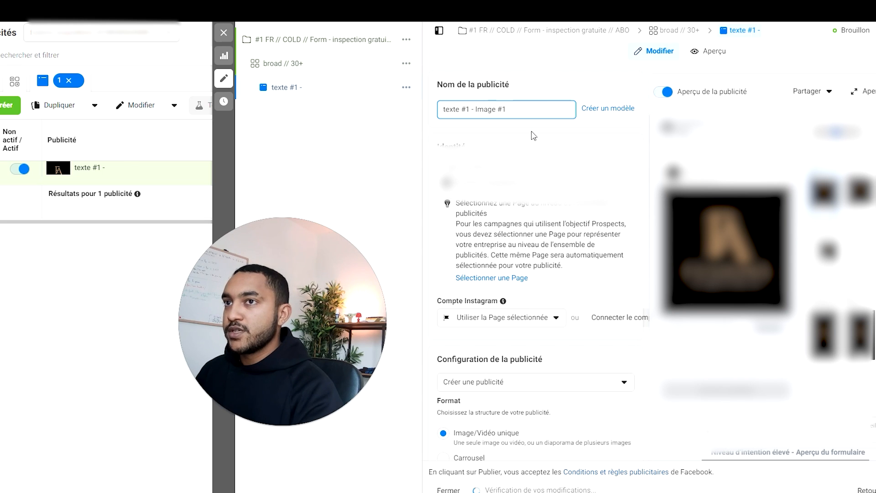
{"action": "left_click", "coordinate": [533, 135]}
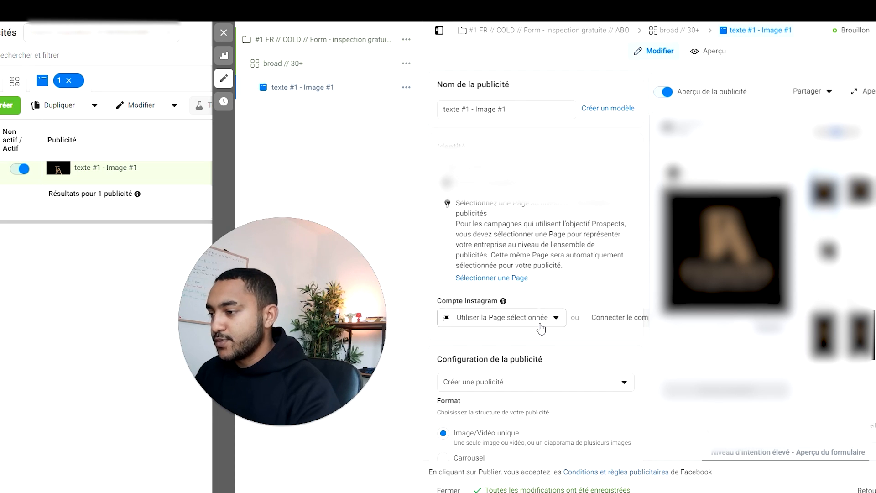
Step: Turn off Publicités multi-annonceurs in the ad's configuration
{"action": "scroll", "coordinate": [541, 328], "scroll_direction": "down", "scroll_amount": 5}
{"action": "left_click", "coordinate": [622, 232]}
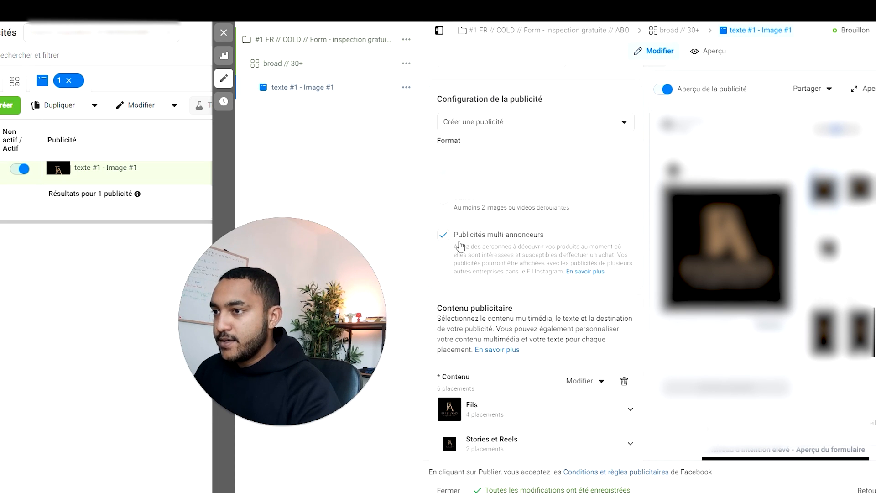
{"action": "left_click", "coordinate": [457, 237]}
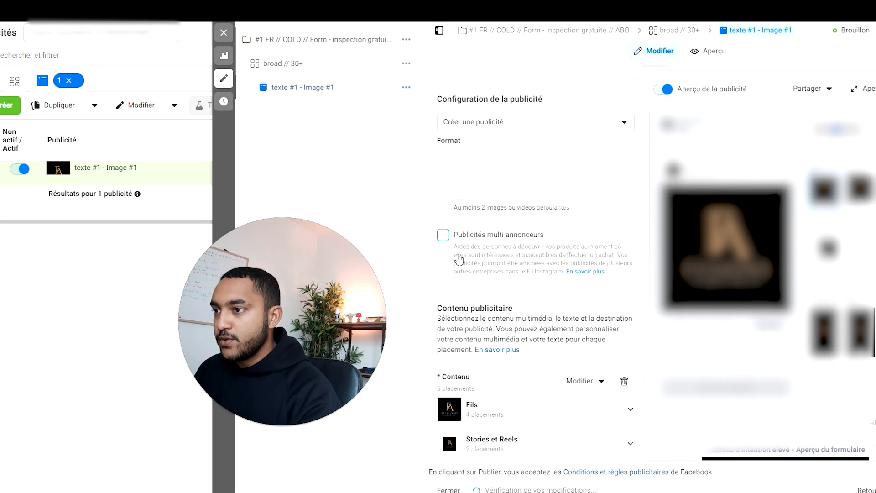
Step: Remove the ad's existing content and open the image selection for new content
{"action": "scroll", "coordinate": [500, 248], "scroll_direction": "down", "scroll_amount": 3}
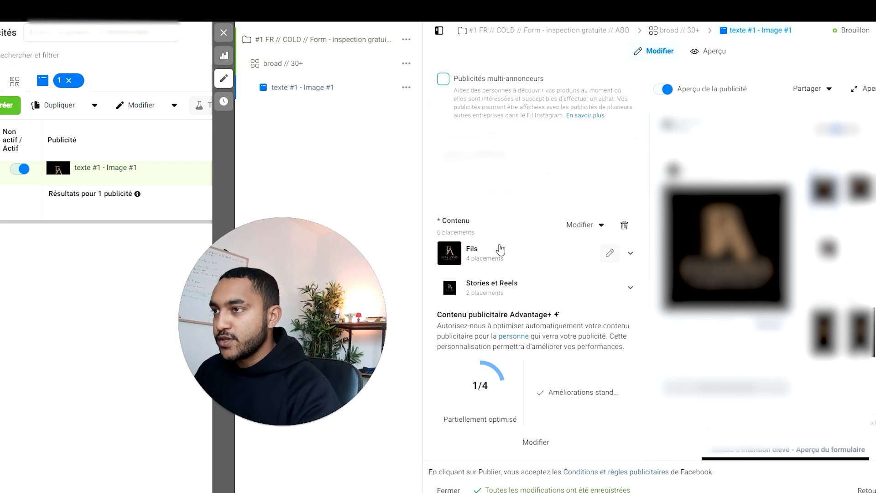
{"action": "left_click", "coordinate": [624, 225]}
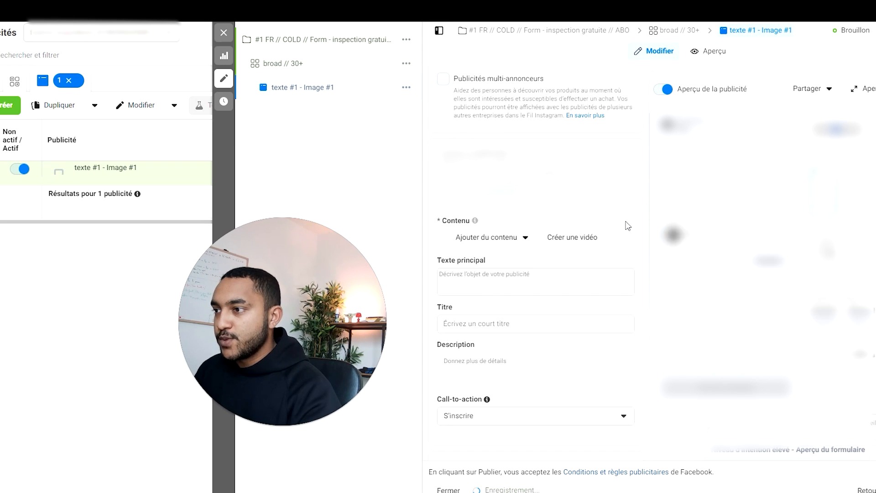
{"action": "left_click", "coordinate": [504, 243]}
{"action": "left_click", "coordinate": [503, 263]}
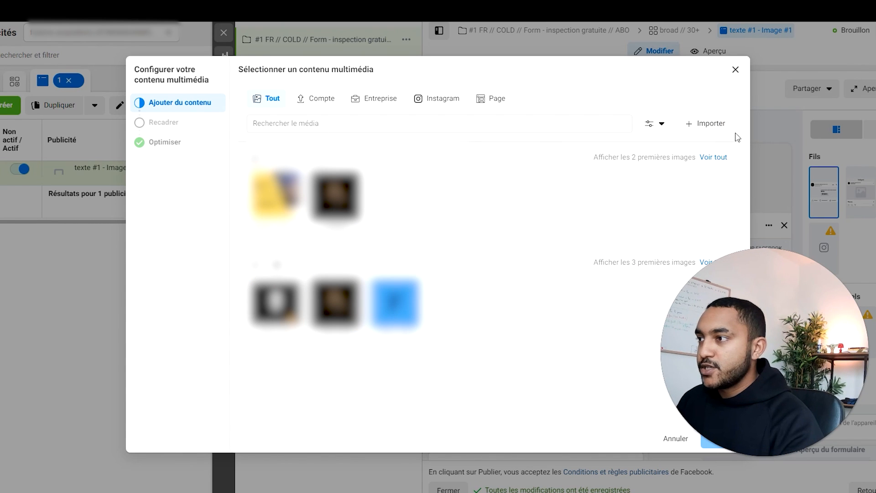
Step: Import the square Facture énergétique image and compare the 9:16 crop for Stories et Reels, keeping the Original format
{"action": "left_click", "coordinate": [711, 124]}
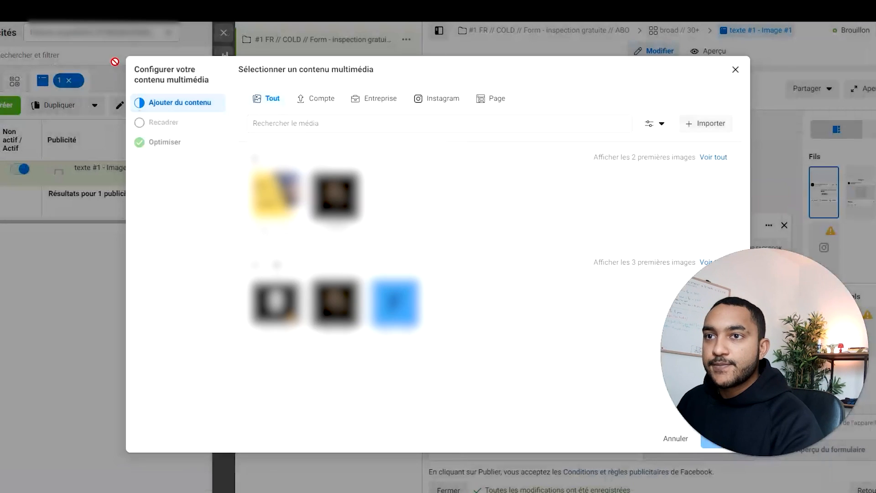
{"action": "left_click", "coordinate": [722, 438]}
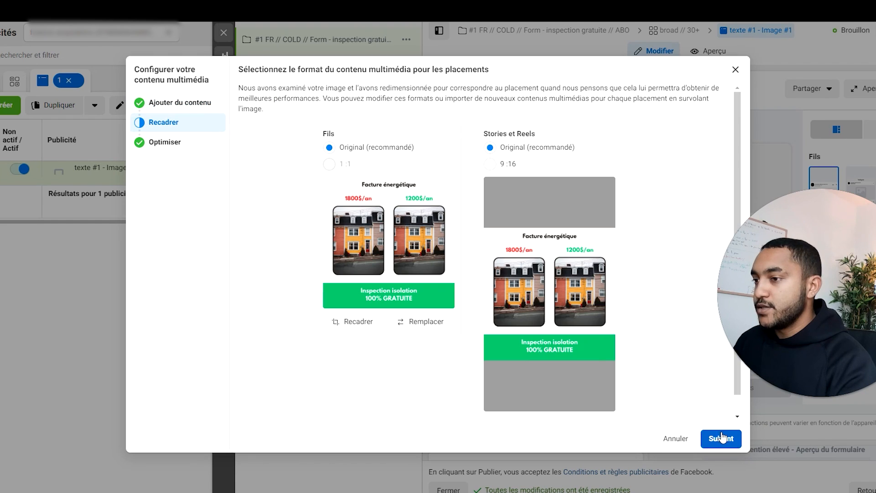
{"action": "left_click", "coordinate": [495, 164]}
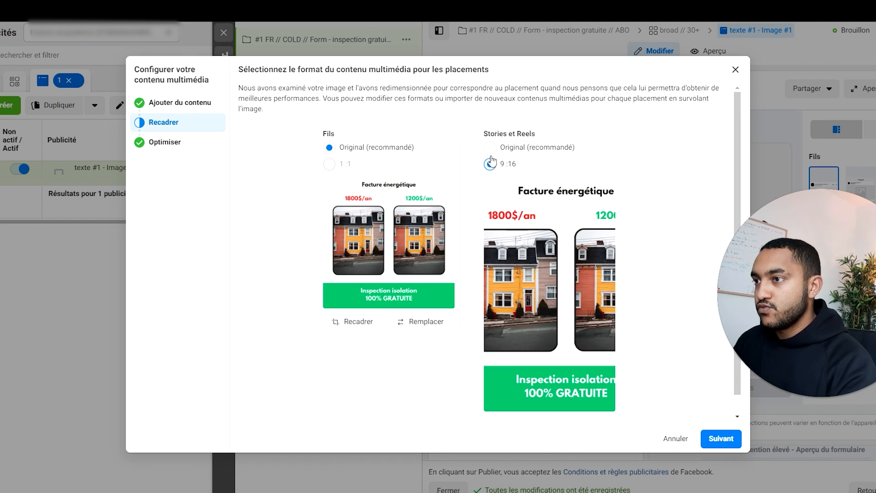
{"action": "left_click", "coordinate": [490, 147]}
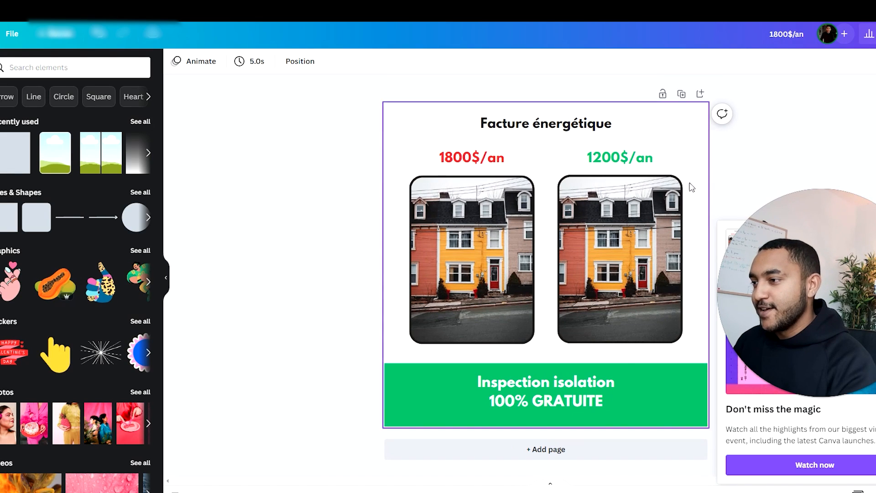
Step: Switch to the Canva design, duplicate the ad page and resize the design to 1080 × 1920 px
{"action": "left_click", "coordinate": [874, 238]}
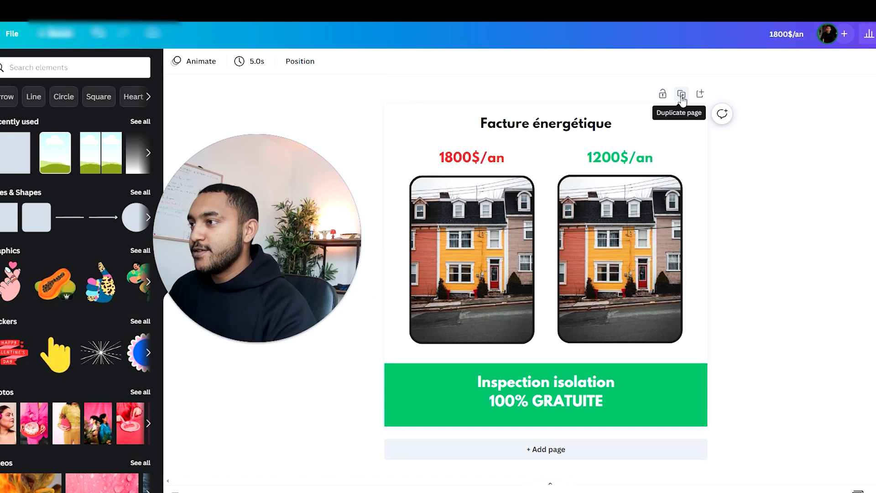
{"action": "left_click", "coordinate": [682, 94]}
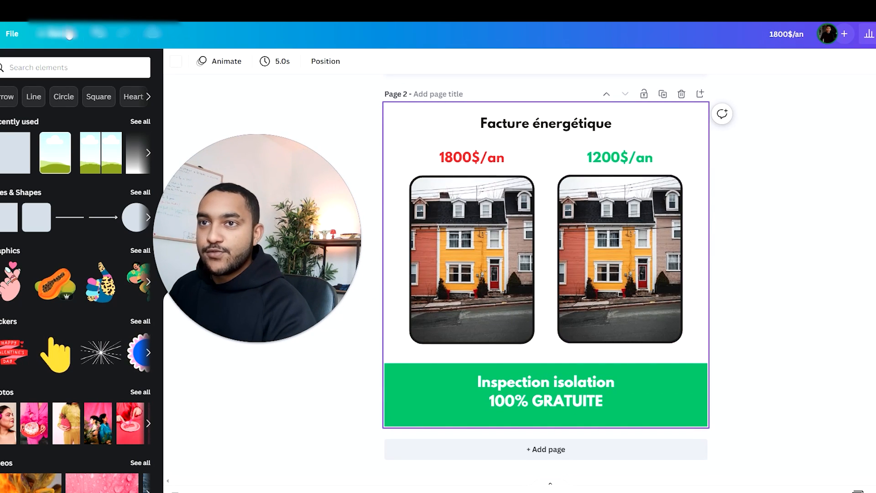
{"action": "left_click", "coordinate": [56, 33]}
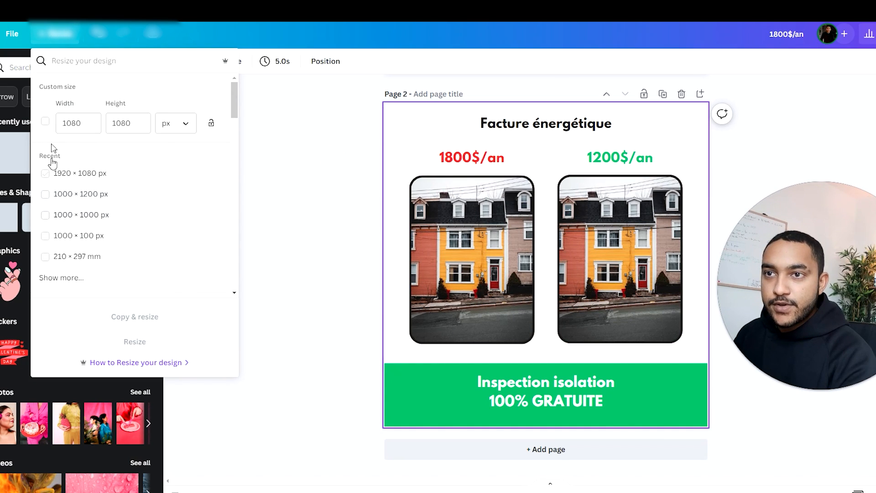
{"action": "left_click", "coordinate": [72, 123]}
{"action": "left_click_drag", "start_coordinate": [121, 124], "coordinate": [112, 123]}
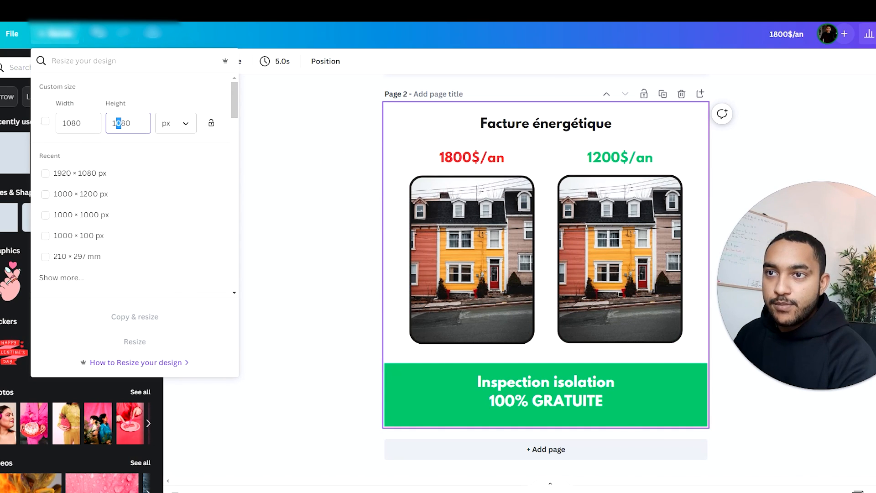
{"action": "type", "text": "19"}
{"action": "key", "text": "Delete"}
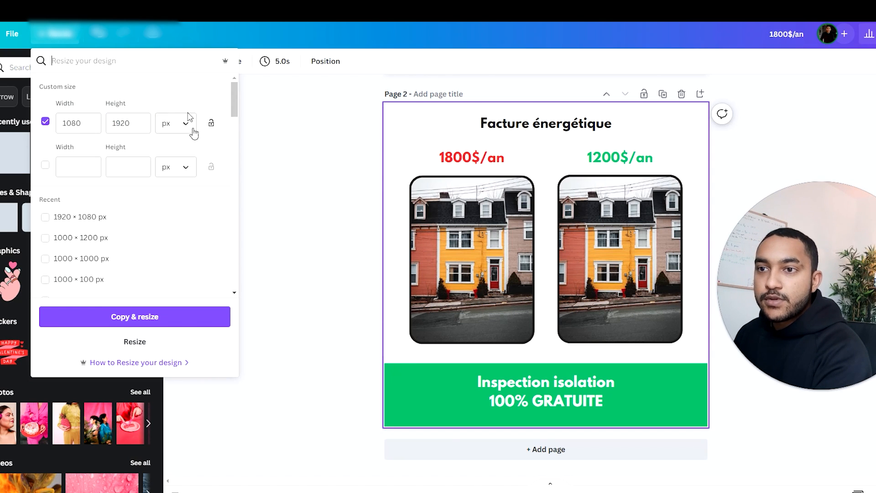
{"action": "left_click", "coordinate": [174, 343]}
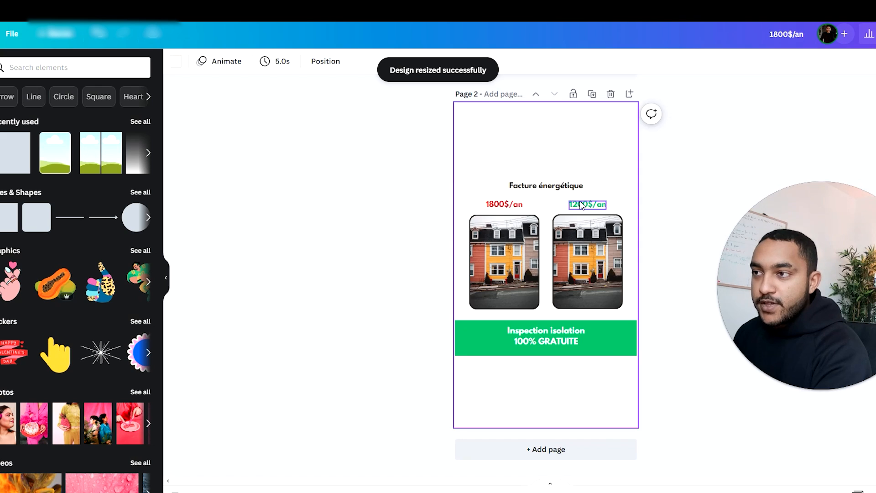
Step: On page 2, move the Facture énergétique title up and extend the green block down to the page's lower edge
{"action": "left_click_drag", "start_coordinate": [558, 235], "coordinate": [558, 192]}
{"action": "left_click", "coordinate": [609, 370]}
{"action": "scroll", "coordinate": [544, 378], "scroll_direction": "down", "scroll_amount": 1}
{"action": "left_click_drag", "start_coordinate": [546, 357], "coordinate": [563, 425]}
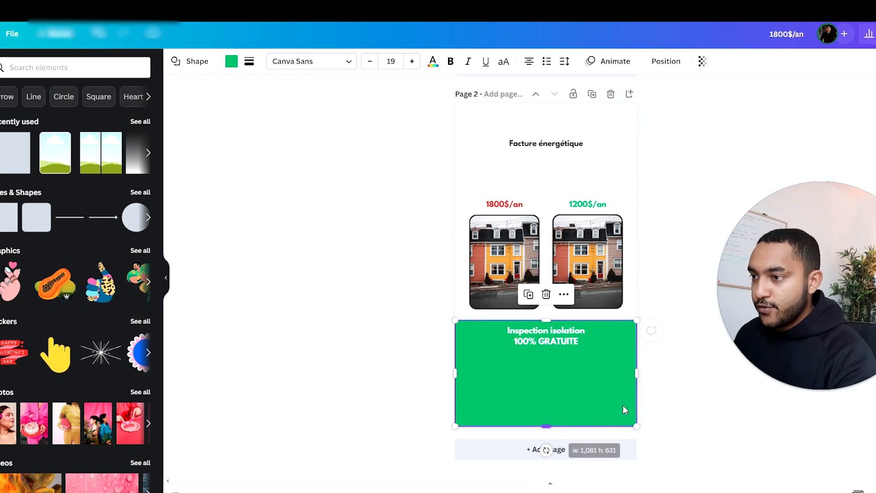
Step: Move the "Inspection isolation 100% GRATUITE" text down within the green block and enlarge it to size 48.5
{"action": "left_click", "coordinate": [655, 398]}
{"action": "left_click_drag", "start_coordinate": [559, 343], "coordinate": [555, 358]}
{"action": "left_click", "coordinate": [315, 65]}
{"action": "left_click", "coordinate": [315, 65]}
{"action": "left_click", "coordinate": [314, 61]}
{"action": "left_click", "coordinate": [314, 61]}
{"action": "left_click", "coordinate": [314, 61]}
{"action": "left_click", "coordinate": [314, 61]}
{"action": "left_click", "coordinate": [314, 61]}
Step: Move the two prices and house photos up together, and slightly enlarge the Facture énergétique title
{"action": "left_click_drag", "start_coordinate": [434, 192], "coordinate": [590, 225]}
{"action": "left_click", "coordinate": [662, 213]}
{"action": "left_click", "coordinate": [550, 146]}
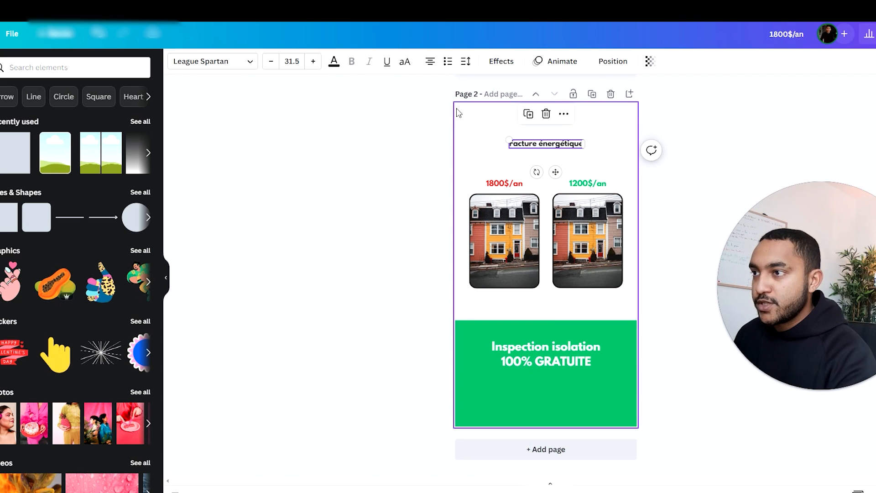
{"action": "left_click", "coordinate": [316, 62]}
{"action": "left_click", "coordinate": [316, 62]}
{"action": "left_click", "coordinate": [316, 62]}
Step: Move the "Inspection isolation 100% GRATUITE" text slightly up in the green block and enlarge it to size 55.5
{"action": "left_click", "coordinate": [658, 351]}
{"action": "left_click_drag", "start_coordinate": [565, 357], "coordinate": [564, 349]}
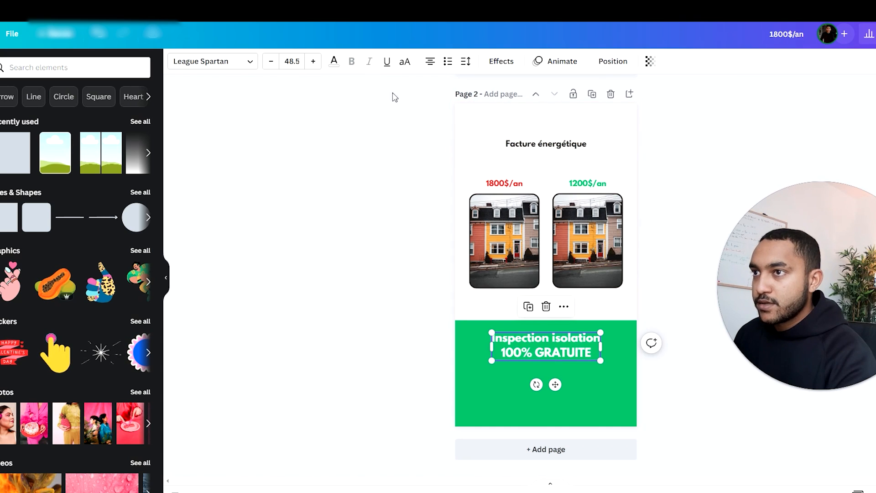
{"action": "left_click", "coordinate": [313, 62]}
{"action": "left_click", "coordinate": [313, 62]}
{"action": "left_click", "coordinate": [313, 62]}
{"action": "left_click", "coordinate": [313, 62]}
{"action": "left_click", "coordinate": [313, 62]}
{"action": "left_click", "coordinate": [314, 62]}
{"action": "left_click", "coordinate": [313, 62]}
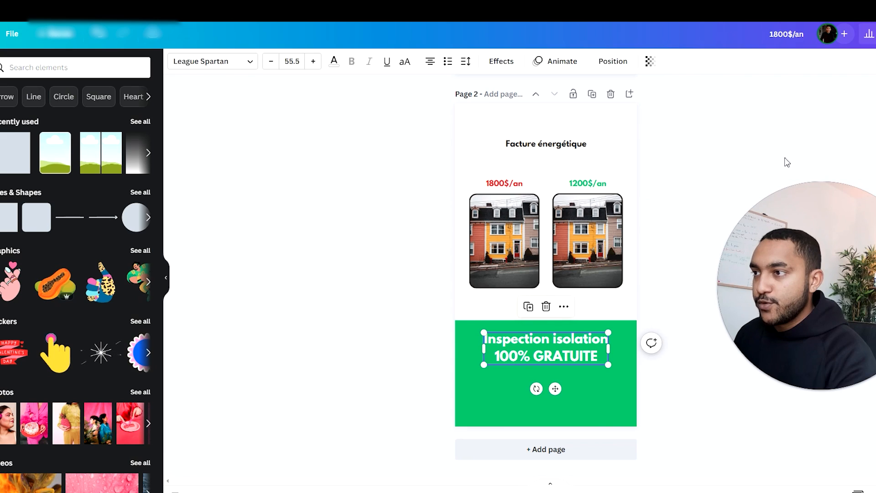
{"action": "left_click", "coordinate": [785, 159]}
Step: Download only page 2 of the design as a PNG at 1080 × 1920 px
{"action": "left_click", "coordinate": [875, 34]}
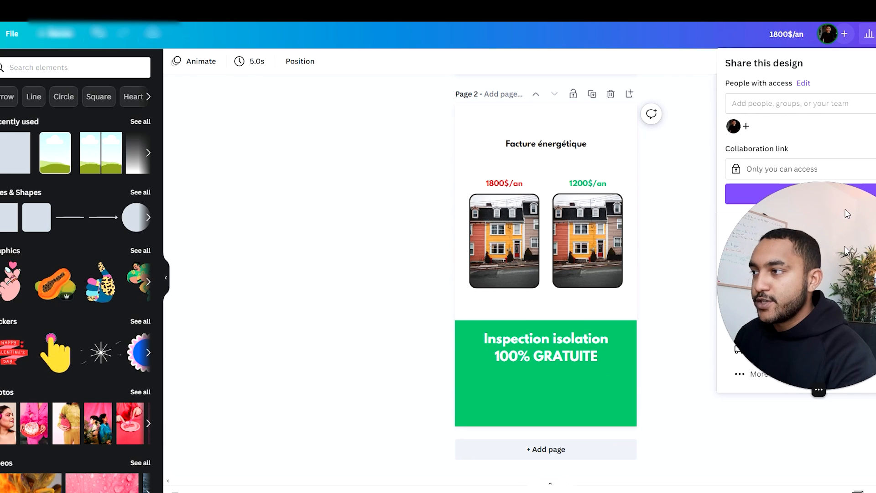
{"action": "left_click", "coordinate": [760, 297]}
{"action": "left_click", "coordinate": [791, 226]}
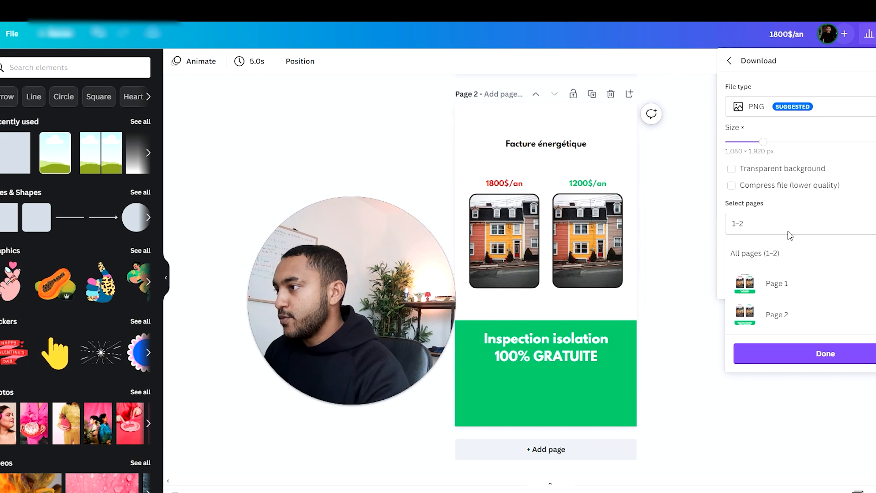
{"action": "left_click", "coordinate": [875, 283]}
{"action": "left_click", "coordinate": [850, 358]}
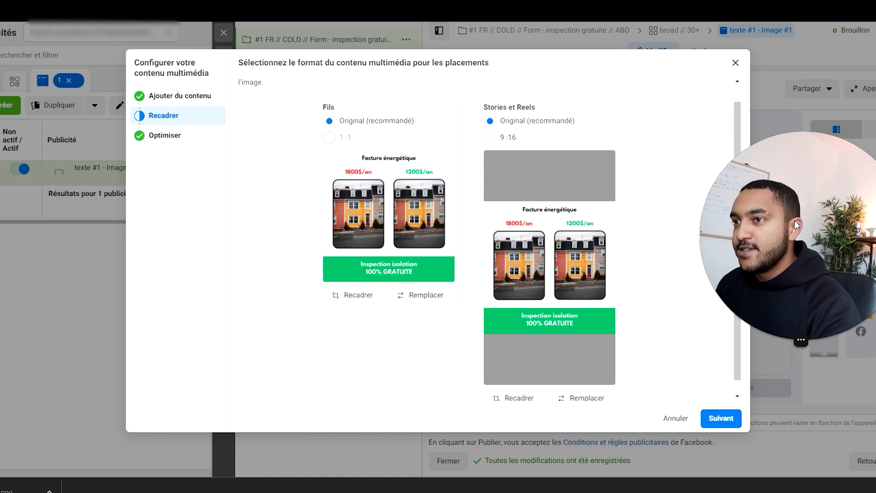
Step: Back in Ads Manager, replace the Stories et Reels image with the imported 1080 × 1920 file 1800$an (1).png
{"action": "scroll", "coordinate": [594, 333], "scroll_direction": "down", "scroll_amount": 1}
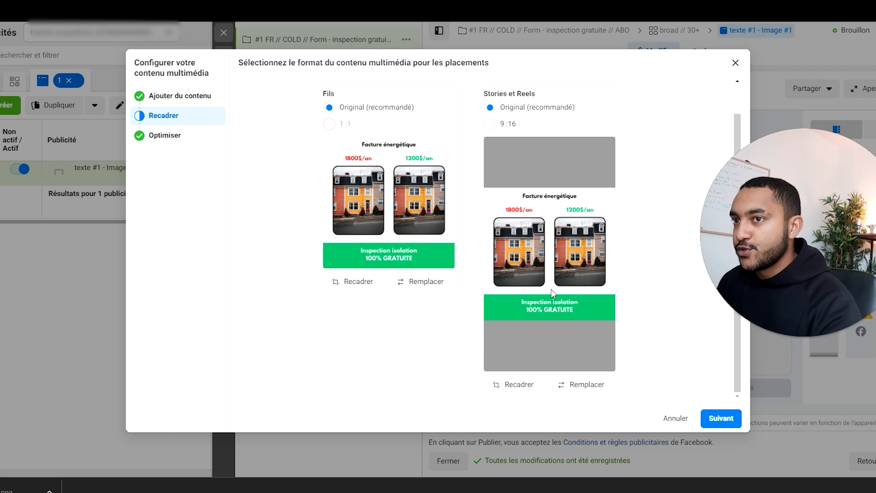
{"action": "left_click", "coordinate": [588, 388]}
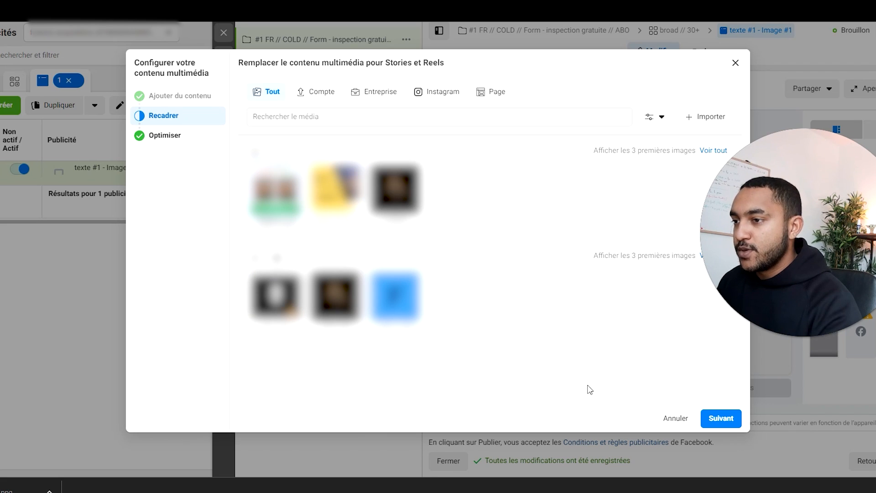
{"action": "left_click", "coordinate": [705, 118]}
{"action": "double_click", "coordinate": [118, 56]}
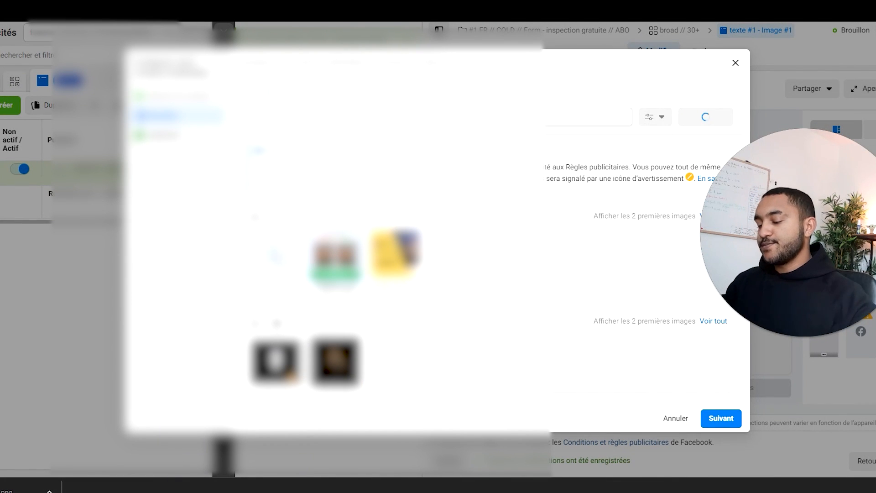
{"action": "left_click", "coordinate": [720, 419]}
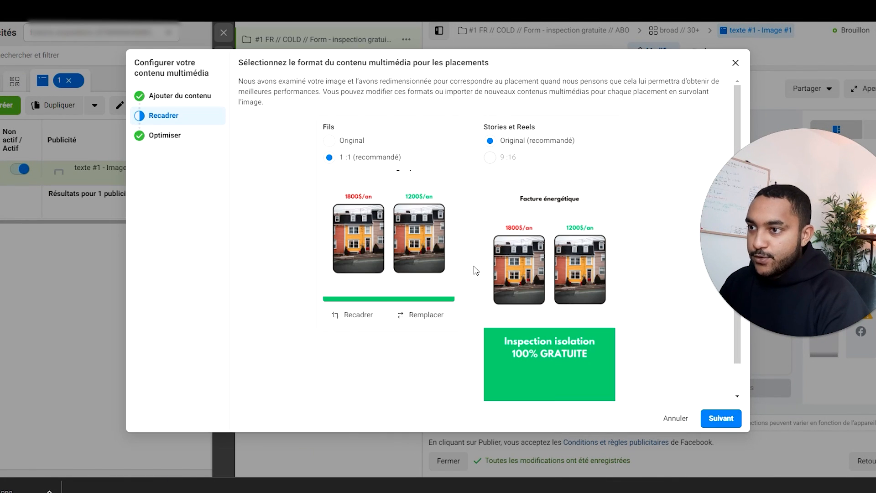
Step: Compare the Original format for Fils, return it to 1:1 (recommandé), and finish the media setup
{"action": "left_click", "coordinate": [329, 141]}
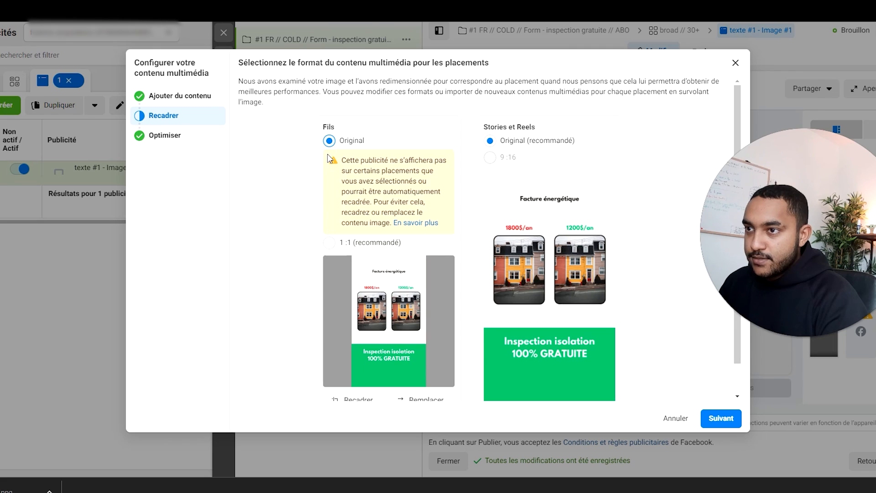
{"action": "left_click", "coordinate": [329, 243]}
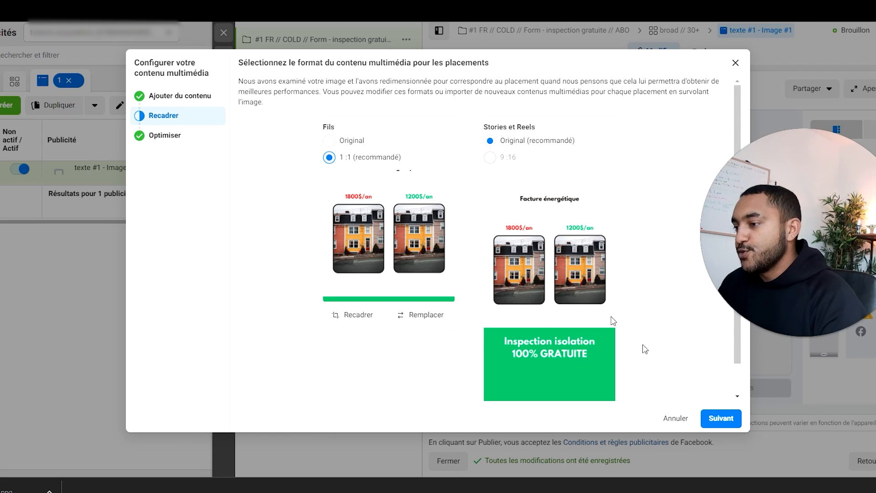
{"action": "left_click", "coordinate": [714, 421]}
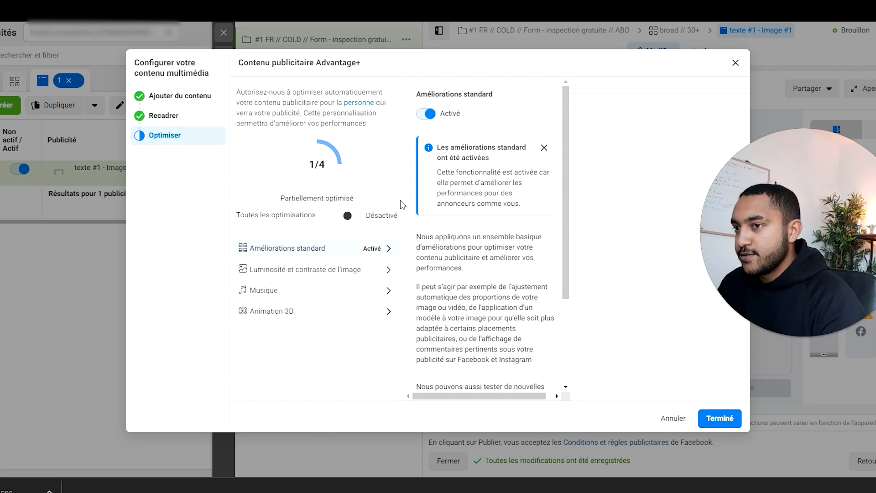
{"action": "left_click", "coordinate": [720, 419]}
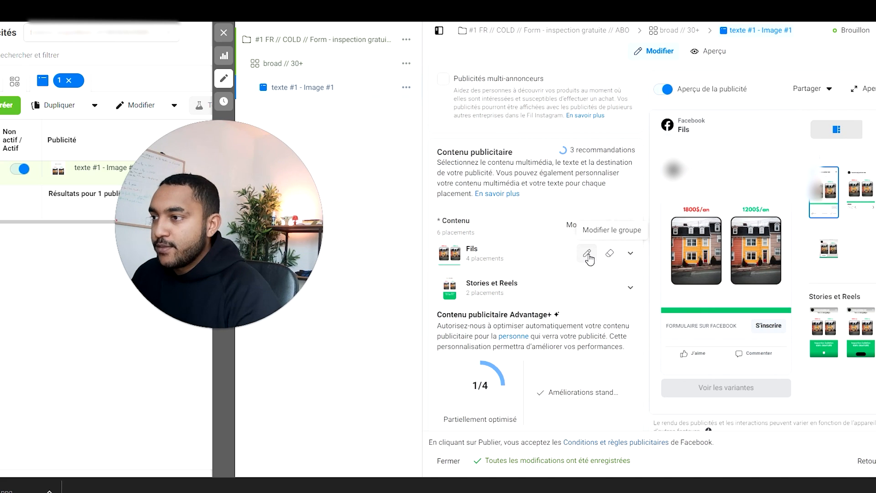
Step: Change the image of the Fils placement group to the square 1800$an.png and save the modification
{"action": "left_click", "coordinate": [588, 254]}
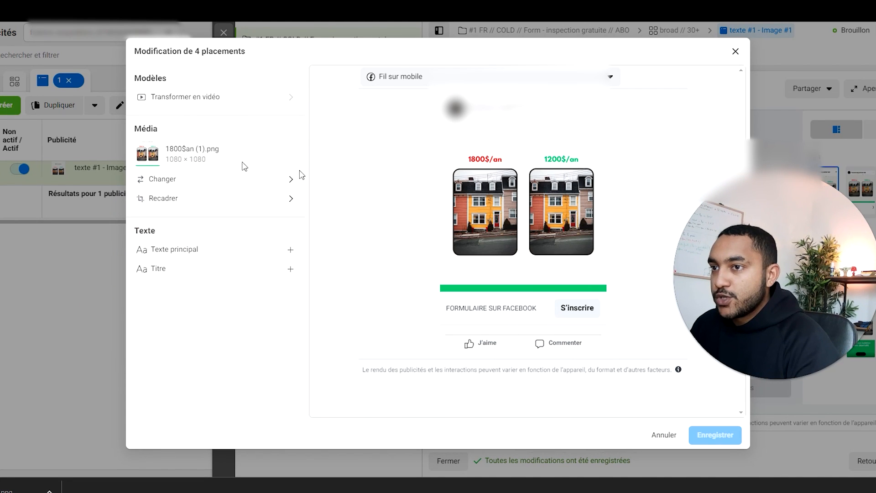
{"action": "left_click", "coordinate": [243, 183]}
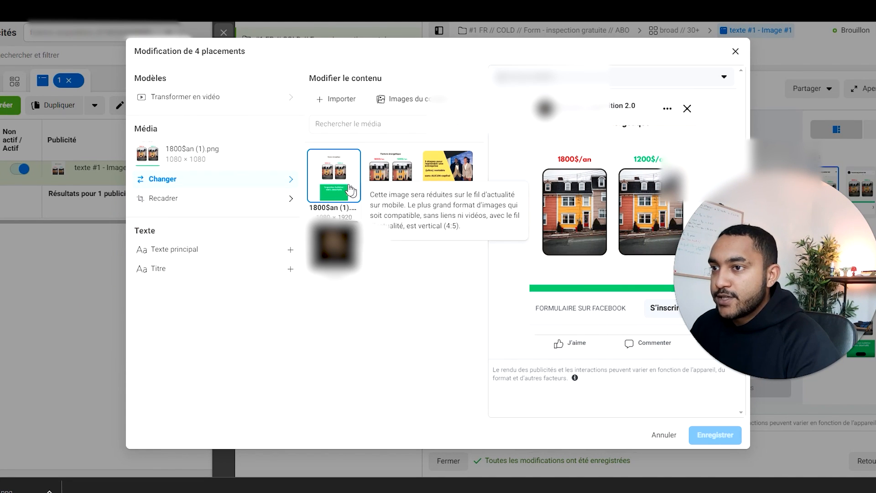
{"action": "left_click", "coordinate": [391, 176]}
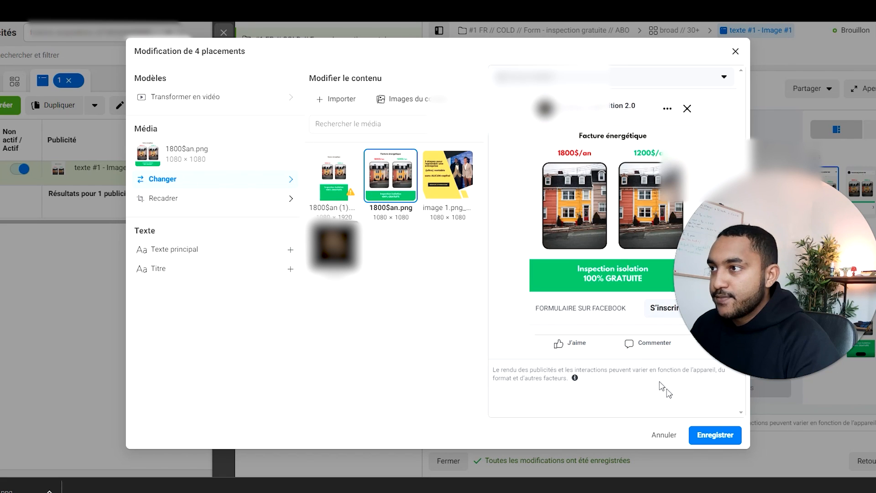
{"action": "left_click", "coordinate": [708, 436]}
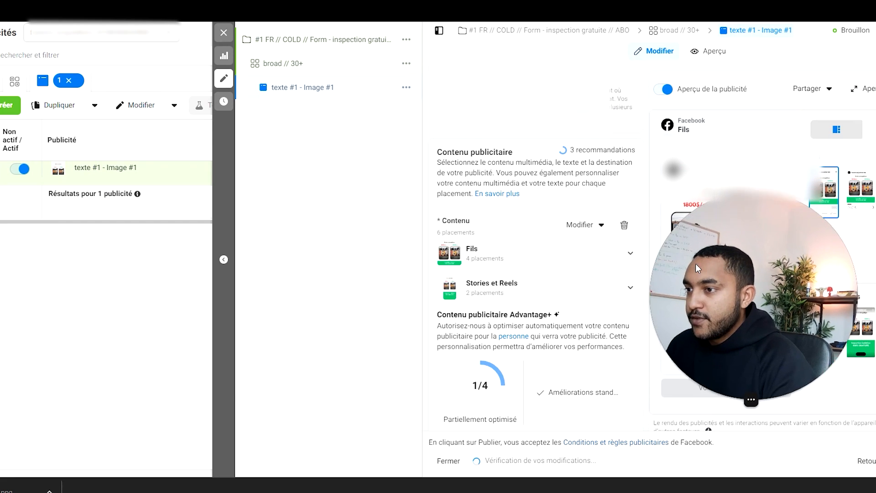
Step: Expand the Stories et Reels placements and check the ad's preview in Instagram Stories
{"action": "left_click_drag", "start_coordinate": [202, 247], "coordinate": [126, 250]}
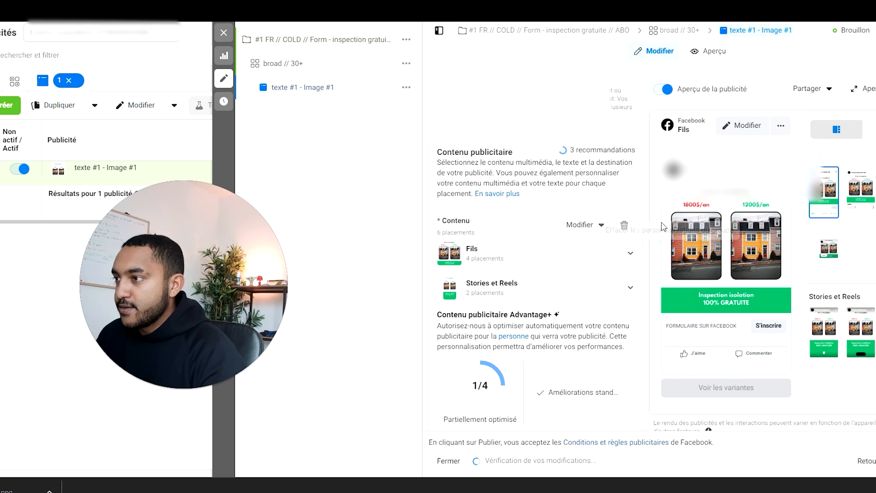
{"action": "left_click", "coordinate": [520, 291]}
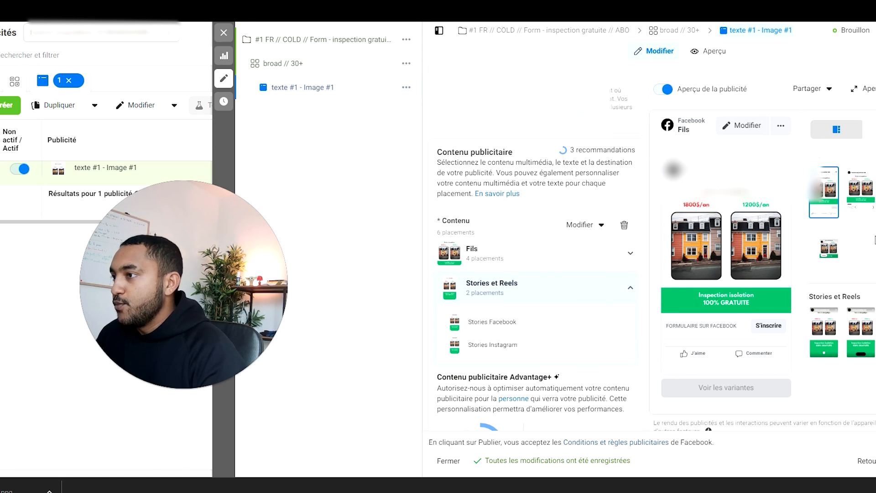
{"action": "scroll", "coordinate": [848, 316], "scroll_direction": "down", "scroll_amount": 2}
{"action": "left_click", "coordinate": [824, 331]}
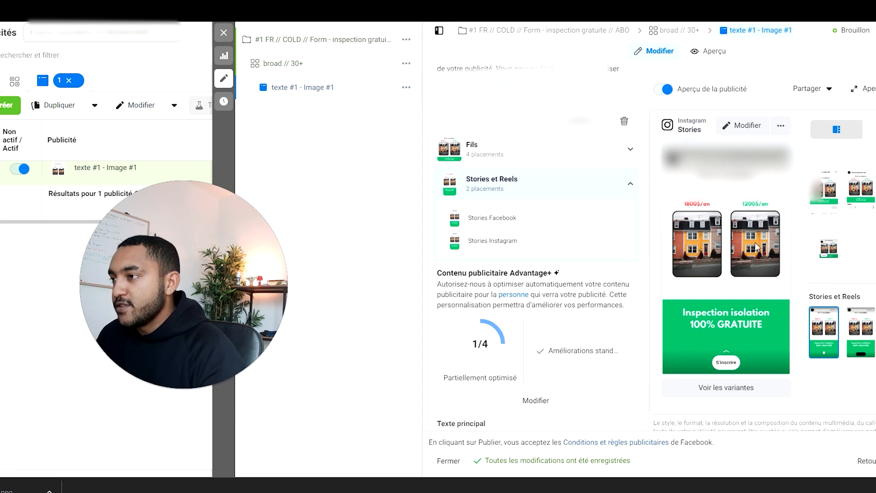
Step: Check the ad's preview in Facebook Stories and in the Facebook Fils placement
{"action": "left_click", "coordinate": [850, 327]}
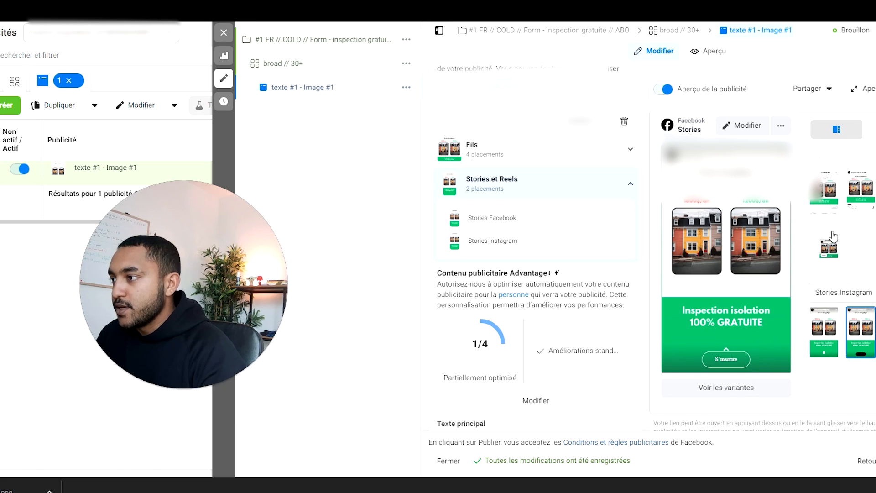
{"action": "left_click", "coordinate": [824, 198]}
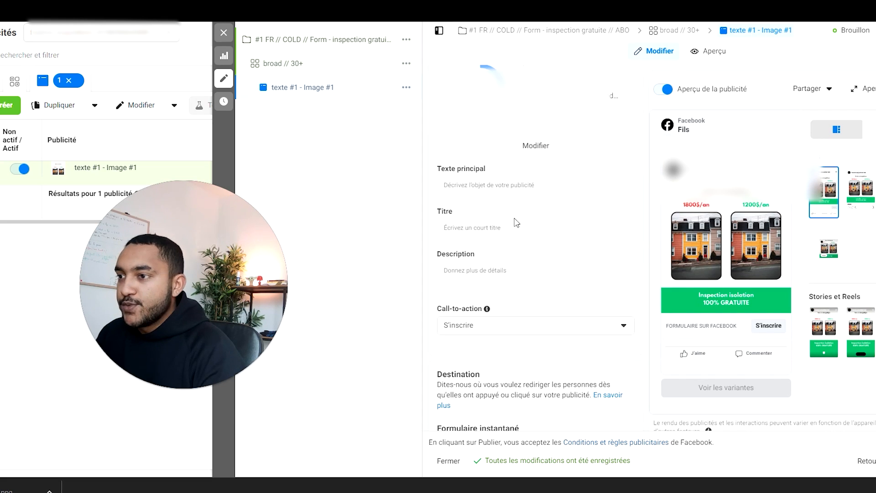
Step: Copy main text #1 from the Google Docs ad copy and paste it into the ad's Texte principal in Ads Manager
{"action": "left_click", "coordinate": [482, 184]}
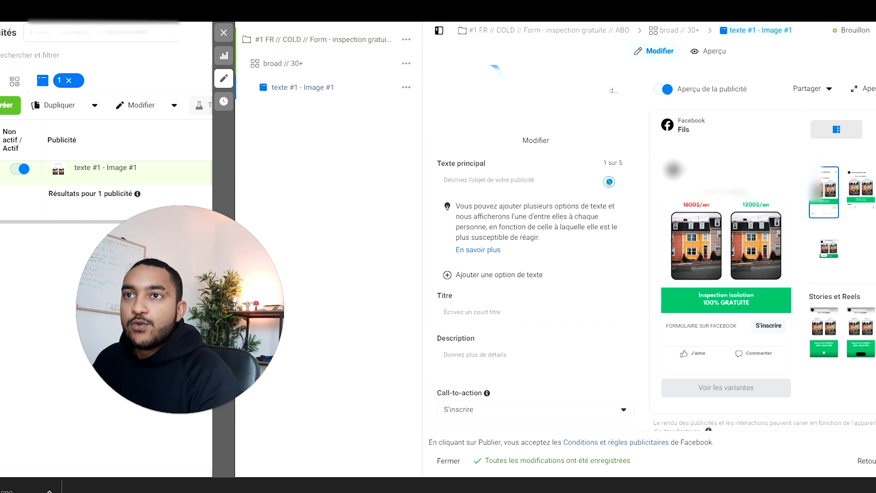
{"action": "key", "text": "ctrl+Tab"}
{"action": "scroll", "coordinate": [170, 250], "scroll_direction": "up", "scroll_amount": 8}
{"action": "left_click_drag", "start_coordinate": [420, 415], "coordinate": [251, 208]}
{"action": "key", "text": "ctrl+c"}
{"action": "key", "text": "ctrl+shift+Tab"}
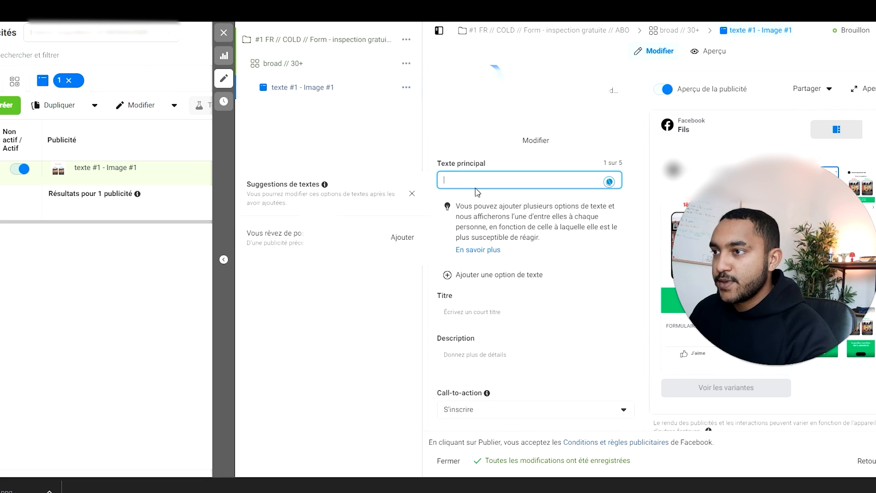
{"action": "key", "text": "ctrl+v"}
{"action": "scroll", "coordinate": [453, 327], "scroll_direction": "down", "scroll_amount": 4}
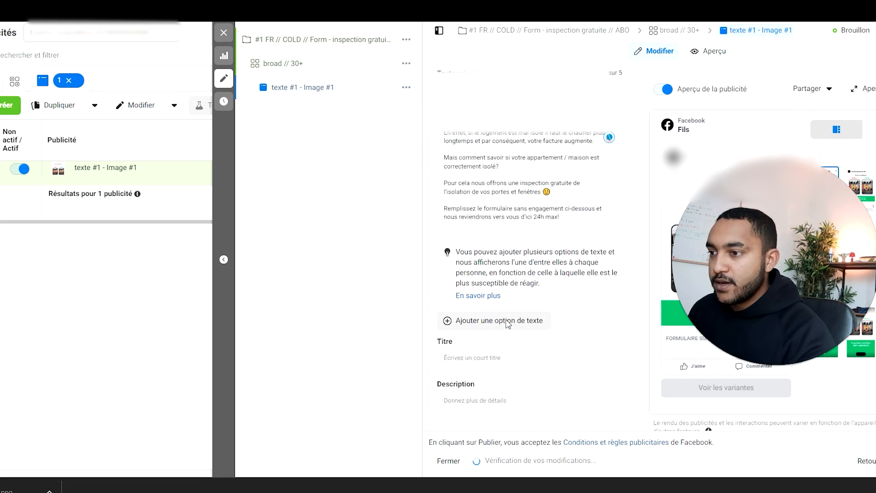
Step: Copy the Titre 2 text from the Google Docs ad copy and paste it as the ad's Titre in Ads Manager
{"action": "key", "text": "ctrl+Tab"}
{"action": "scroll", "coordinate": [413, 279], "scroll_direction": "up", "scroll_amount": 3}
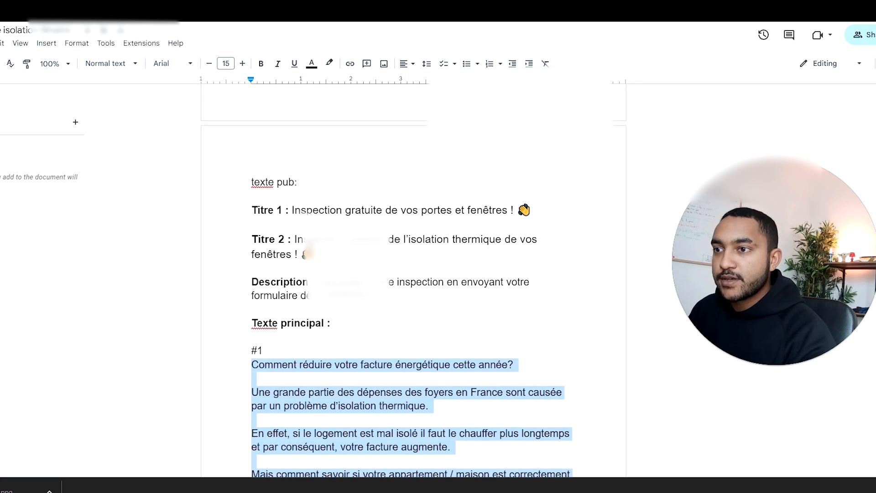
{"action": "left_click_drag", "start_coordinate": [531, 210], "coordinate": [330, 211]}
{"action": "left_click_drag", "start_coordinate": [315, 254], "coordinate": [298, 239]}
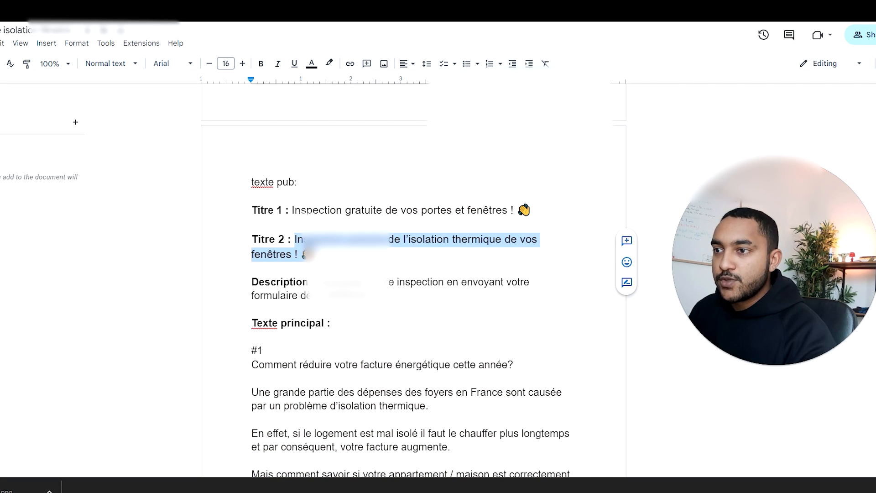
{"action": "key", "text": "ctrl+shift+Tab"}
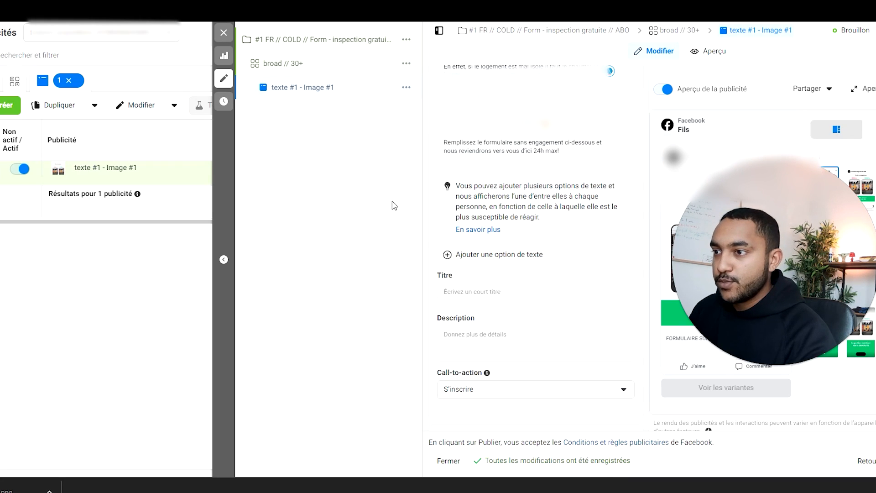
{"action": "left_click", "coordinate": [457, 293]}
{"action": "type", "text": "Inspection gratuite de l’isolation thermique de vos fenêtres ! 👏"}
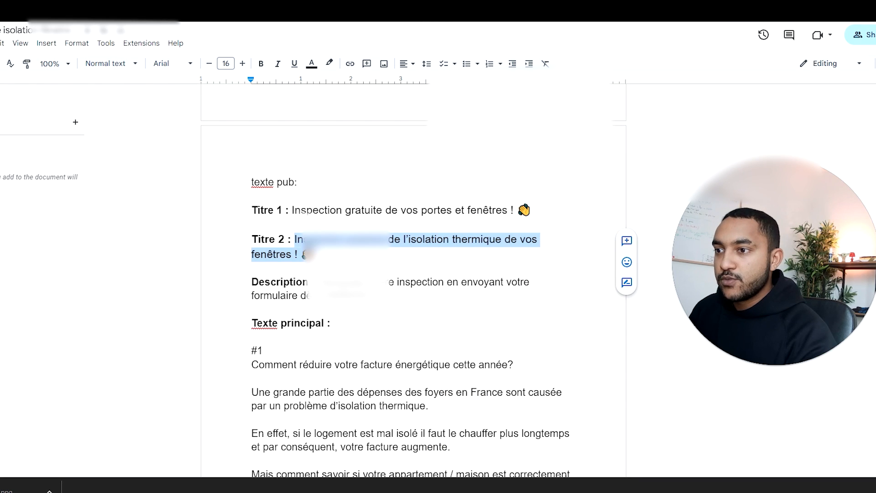
Step: Copy the description text from the Google Docs ad copy and paste it as the ad's Description in Ads Manager
{"action": "left_click_drag", "start_coordinate": [380, 296], "coordinate": [317, 283]}
{"action": "key", "text": "ctrl+c"}
{"action": "key", "text": "ctrl+Tab"}
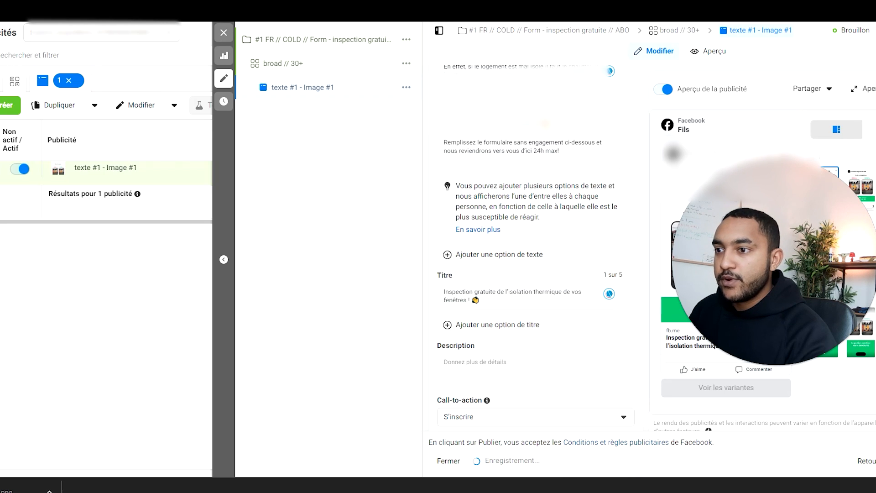
{"action": "left_click", "coordinate": [470, 360]}
{"action": "key", "text": "ctrl+v"}
Step: Expand the truncated main text in the Facebook Fils preview to review the full ad
{"action": "left_click_drag", "start_coordinate": [698, 244], "coordinate": [155, 281]}
{"action": "mouse_move", "coordinate": [718, 300]}
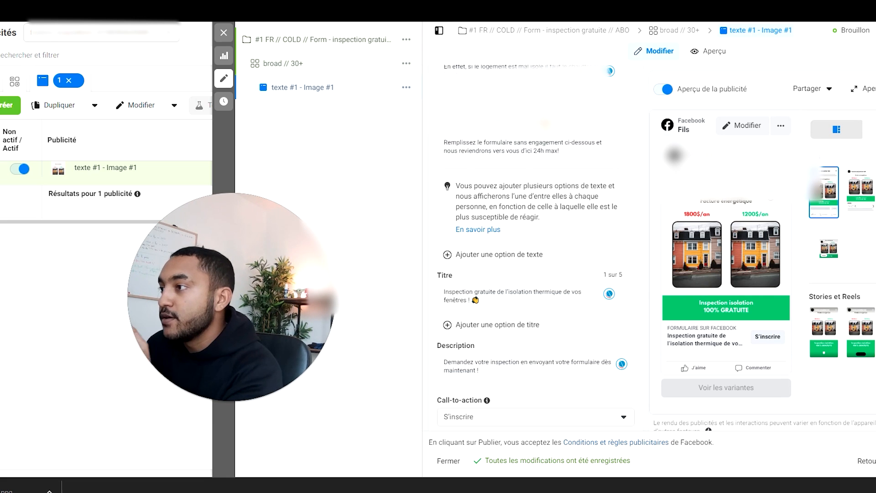
{"action": "left_click", "coordinate": [759, 188]}
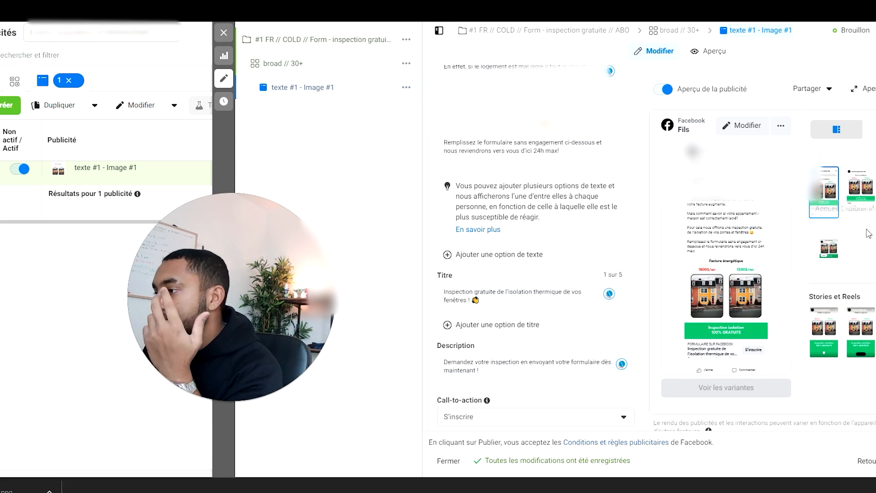
Step: Set the ad's call-to-action to En savoir plus
{"action": "scroll", "coordinate": [479, 283], "scroll_direction": "down", "scroll_amount": 3}
{"action": "left_click", "coordinate": [486, 261]}
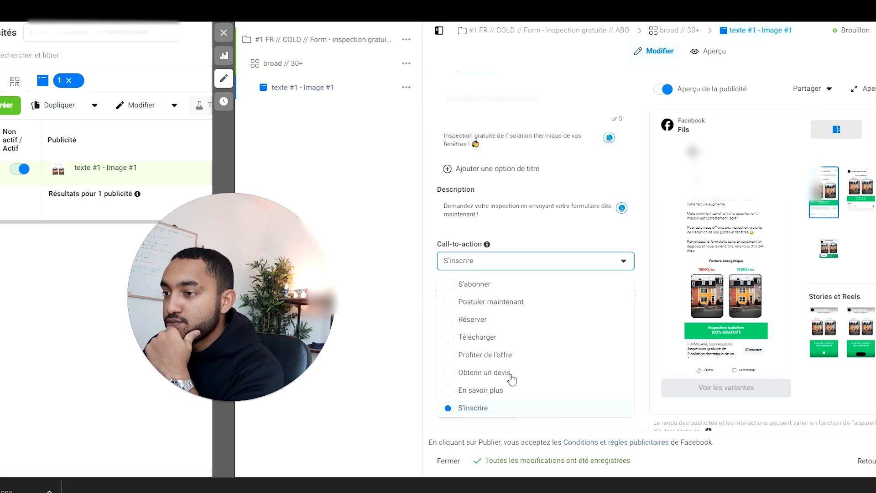
{"action": "left_click", "coordinate": [493, 390]}
Step: Create a new instant form and name it formulaire inspection gratuite #1
{"action": "scroll", "coordinate": [519, 296], "scroll_direction": "down", "scroll_amount": 2}
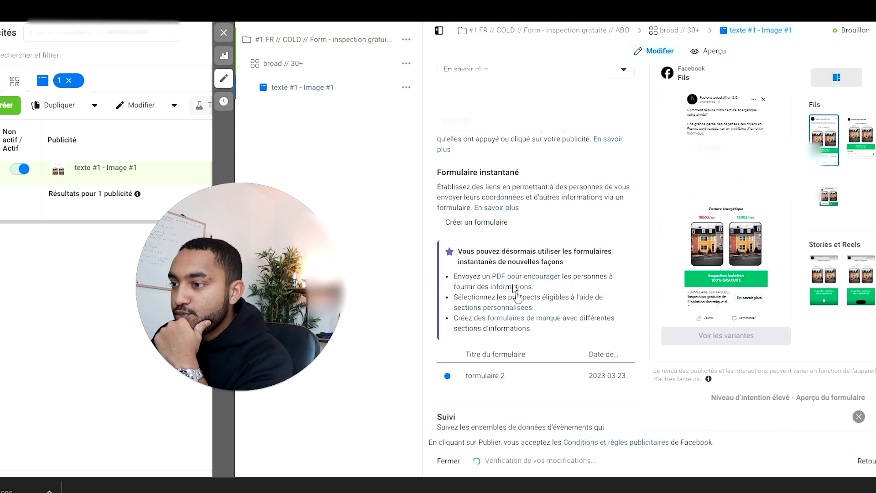
{"action": "left_click", "coordinate": [492, 210]}
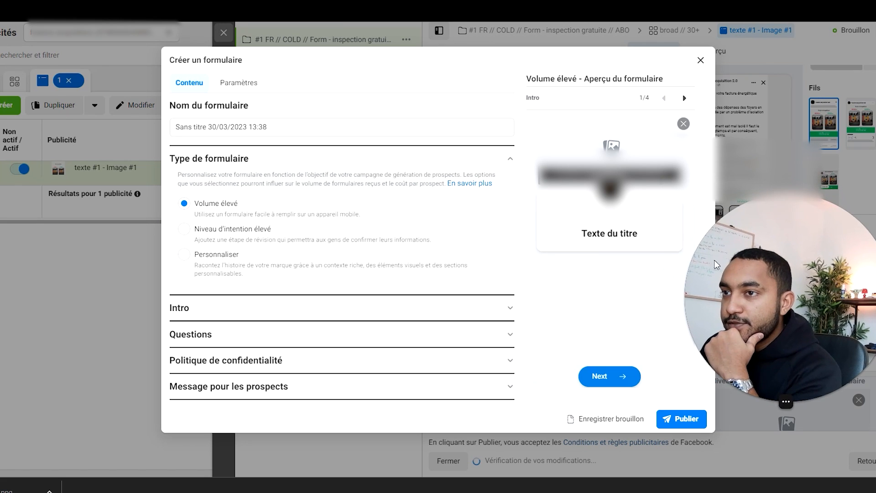
{"action": "left_click_drag", "start_coordinate": [303, 132], "coordinate": [168, 135]}
{"action": "type", "text": "fmr"}
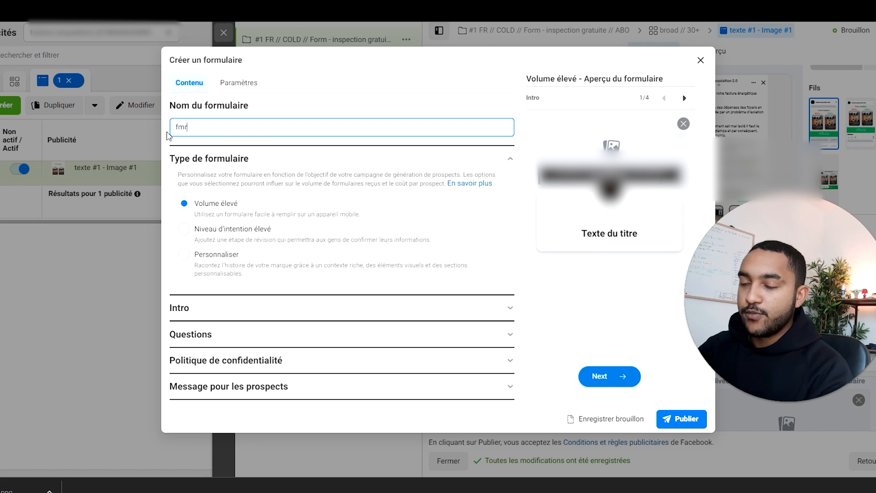
{"action": "key", "text": "BackSpace"}
{"action": "key", "text": "BackSpace"}
{"action": "type", "text": "ormulaire inspection grat"}
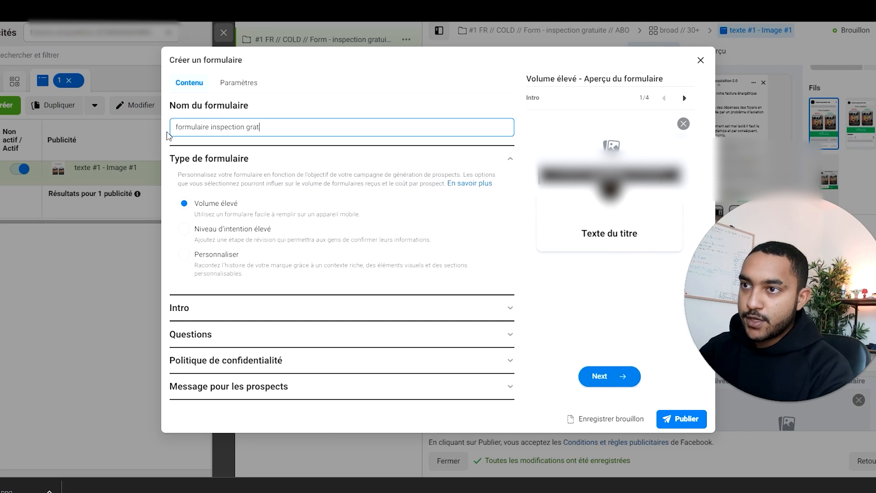
{"action": "type", "text": "1"}
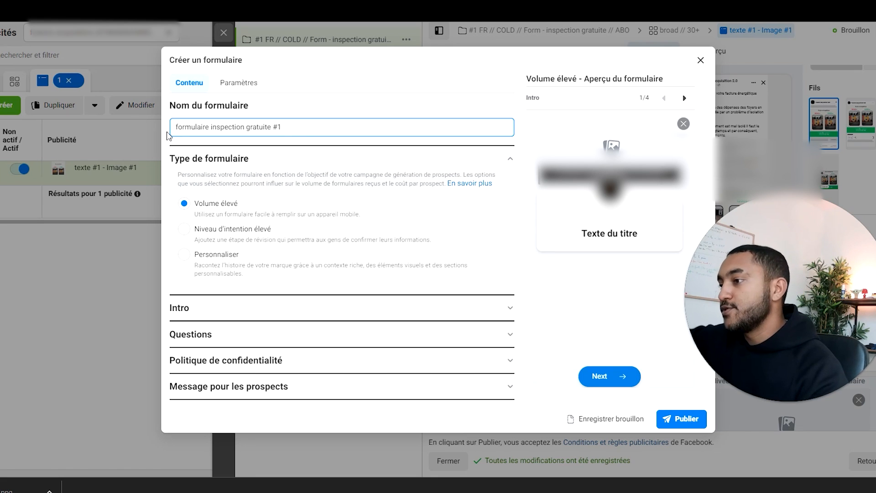
{"action": "left_click", "coordinate": [416, 213]}
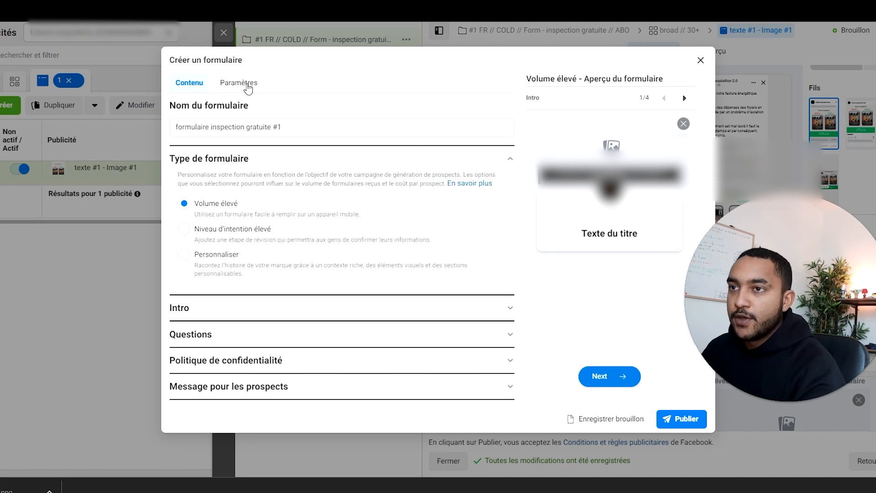
Step: Set the form's language to Français (France)
{"action": "left_click", "coordinate": [245, 83]}
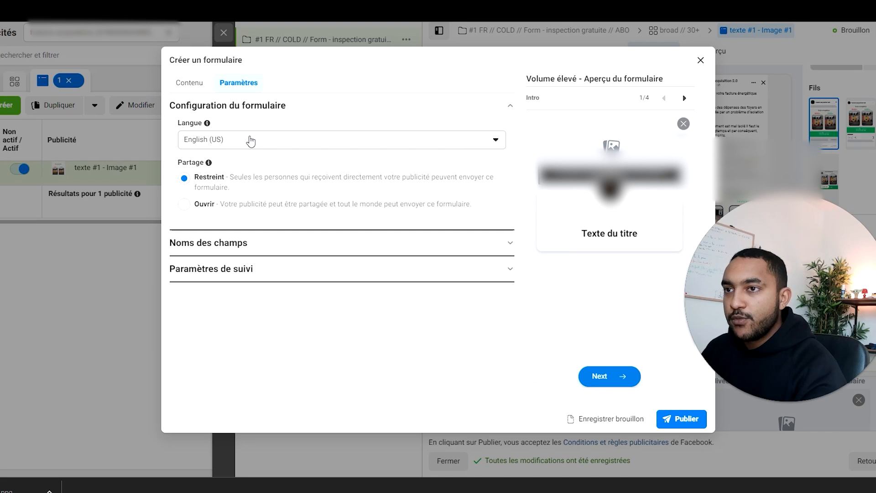
{"action": "left_click", "coordinate": [251, 142]}
{"action": "left_click", "coordinate": [230, 342]}
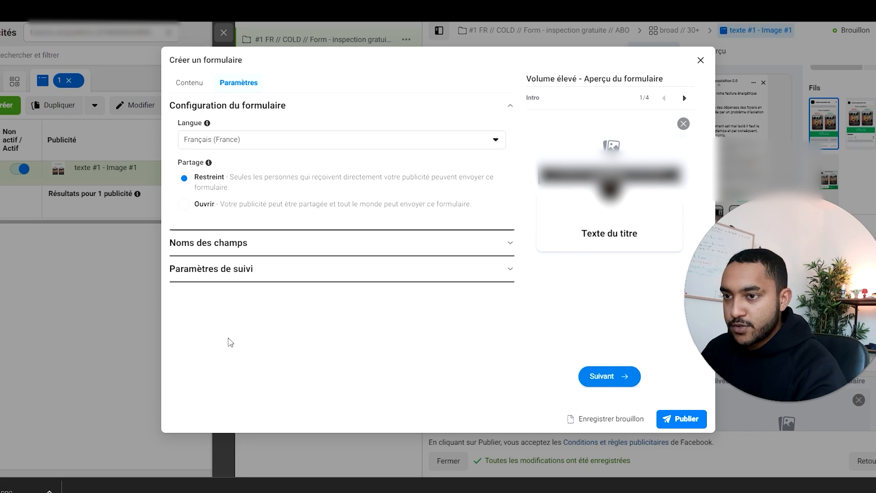
Step: Delete the welcome message from the Intro section of the form's content
{"action": "left_click", "coordinate": [204, 86]}
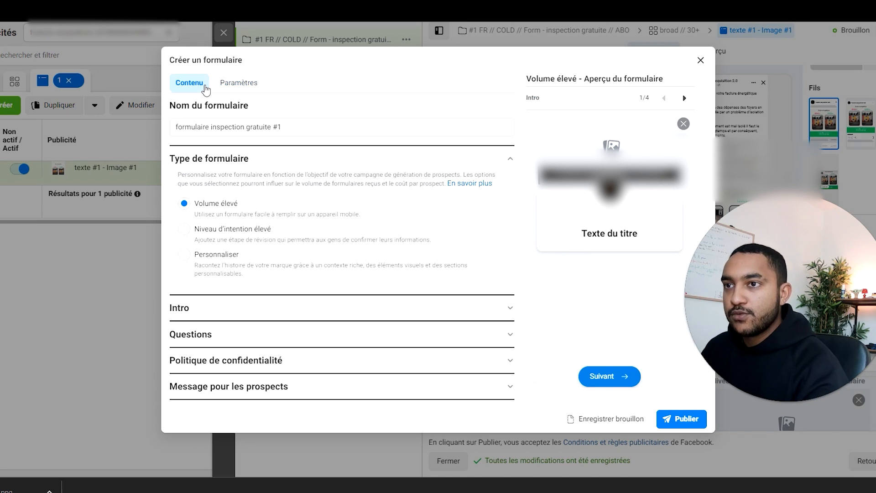
{"action": "left_click", "coordinate": [300, 318]}
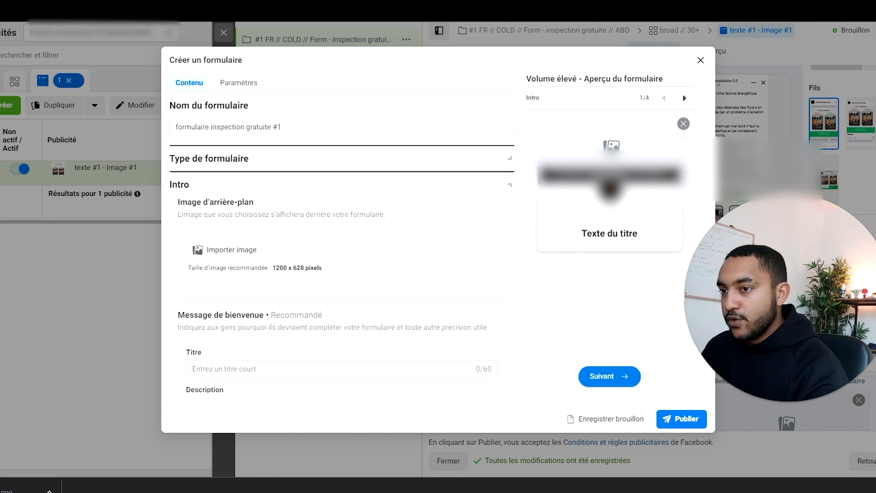
{"action": "scroll", "coordinate": [349, 309], "scroll_direction": "down", "scroll_amount": 1}
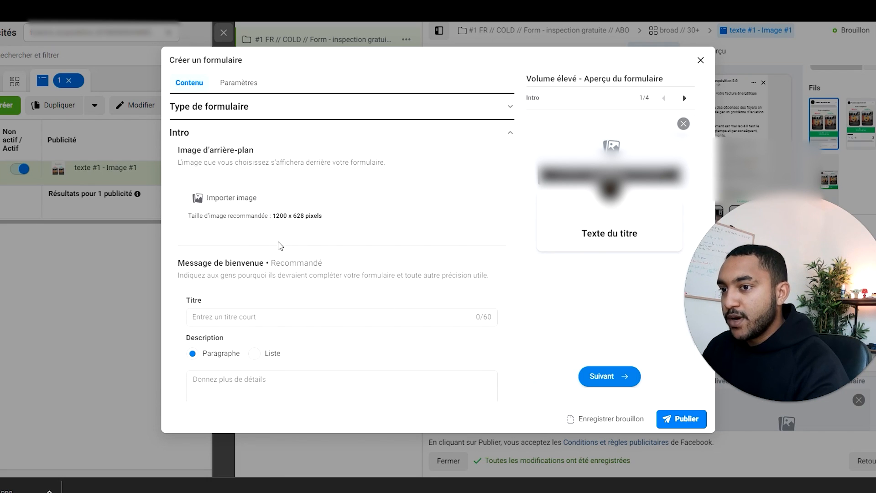
{"action": "scroll", "coordinate": [322, 286], "scroll_direction": "down", "scroll_amount": 2}
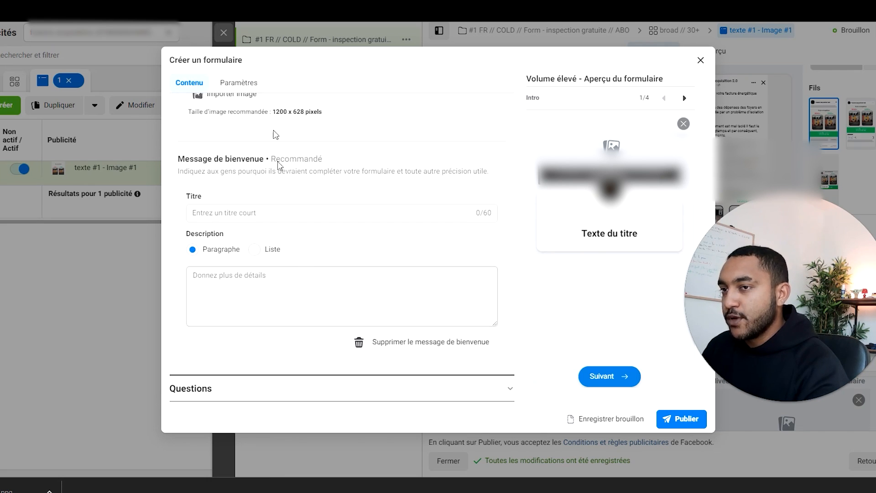
{"action": "left_click", "coordinate": [416, 347]}
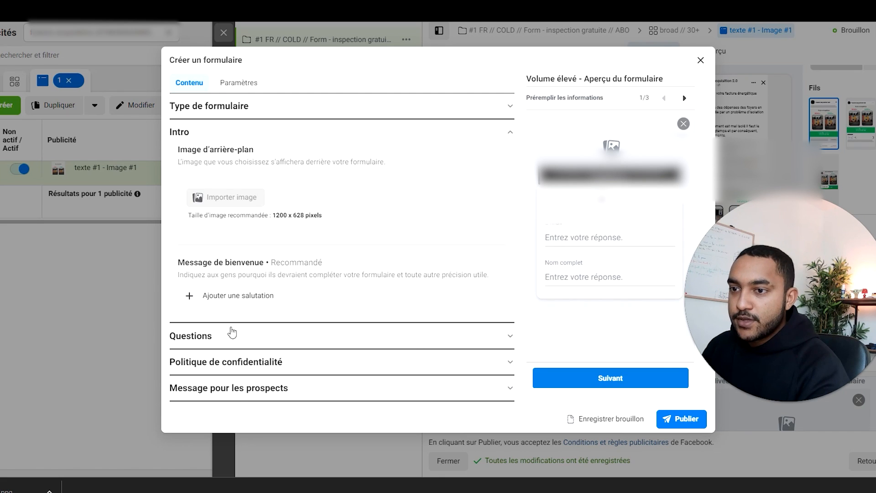
Step: Add a multiple-choice custom question to the form reading "date dernier changement porte et fenêtre?"
{"action": "left_click", "coordinate": [232, 336]}
{"action": "left_click", "coordinate": [493, 264]}
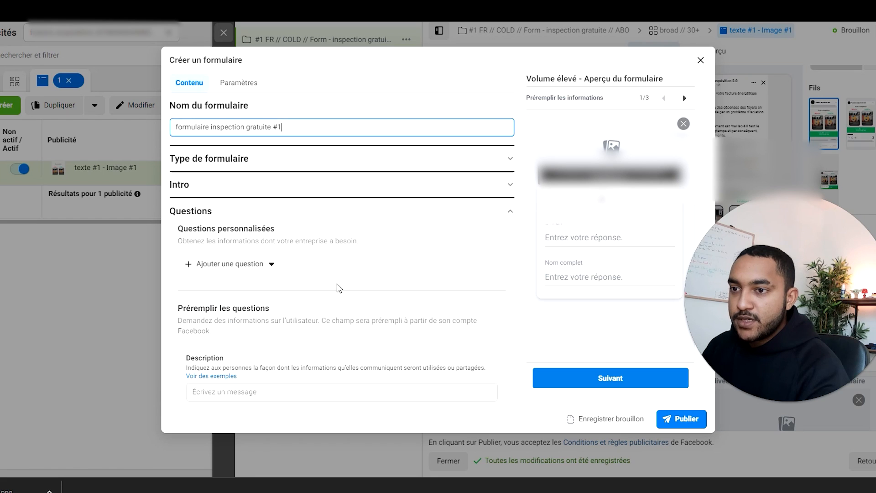
{"action": "scroll", "coordinate": [297, 255], "scroll_direction": "down", "scroll_amount": 1}
{"action": "left_click", "coordinate": [272, 211]}
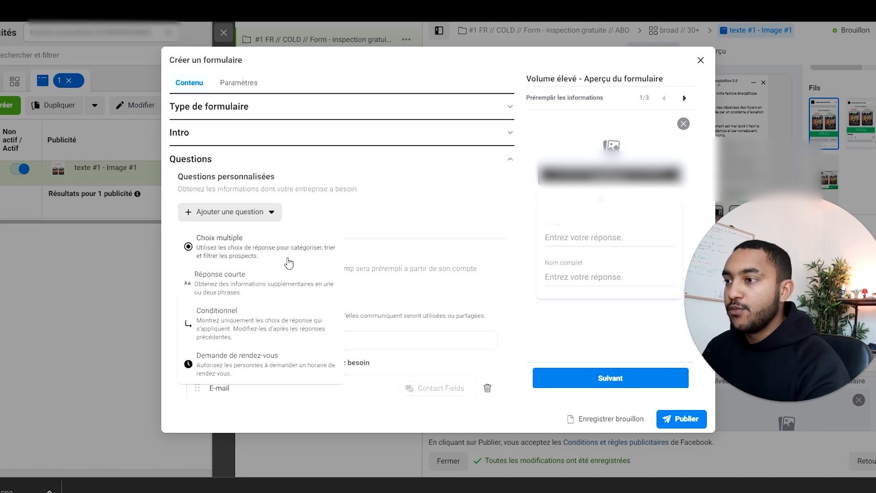
{"action": "left_click", "coordinate": [288, 263]}
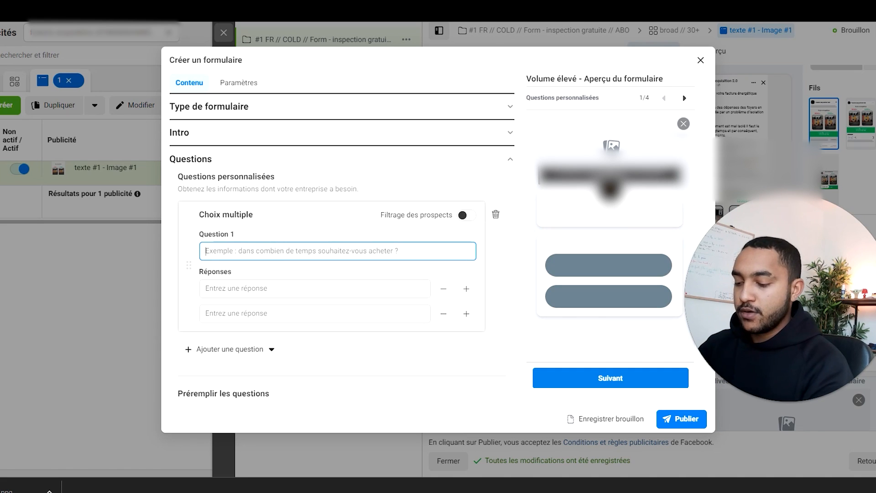
{"action": "type", "text": "date de "}
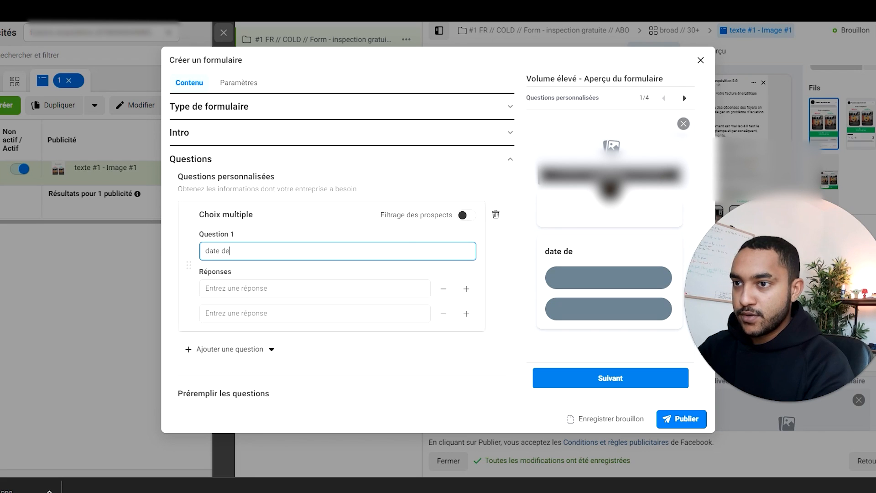
{"action": "type", "text": "dun"}
{"action": "key", "text": "BackSpace"}
{"action": "key", "text": "BackSpace"}
{"action": "key", "text": "BackSpace"}
{"action": "key", "text": "BackSpace"}
{"action": "type", "text": "rnier changement "}
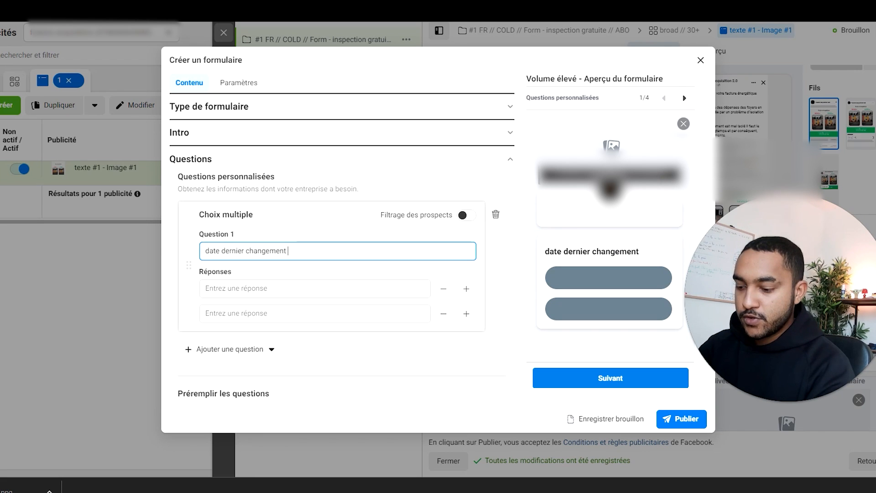
{"action": "type", "text": "porte et fenêtre?"}
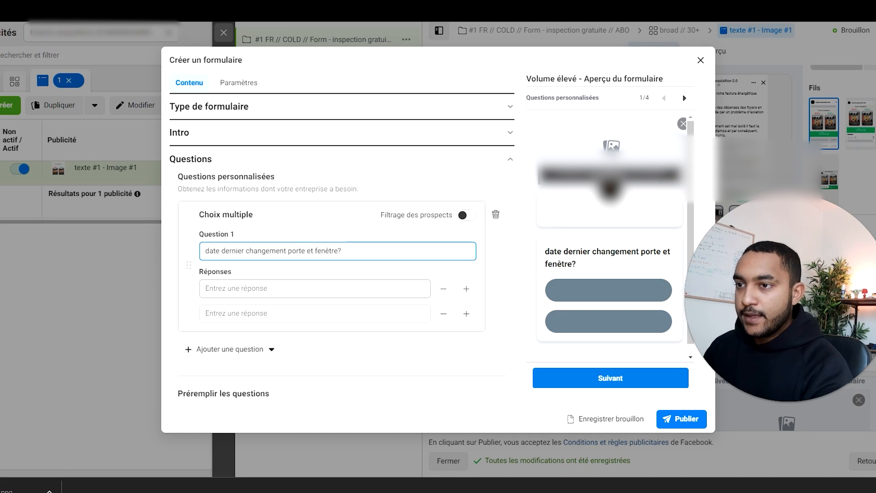
Step: Enter "moins de 5 ans" and "moins de 10 ans" as the first two answers to the question
{"action": "left_click", "coordinate": [293, 289]}
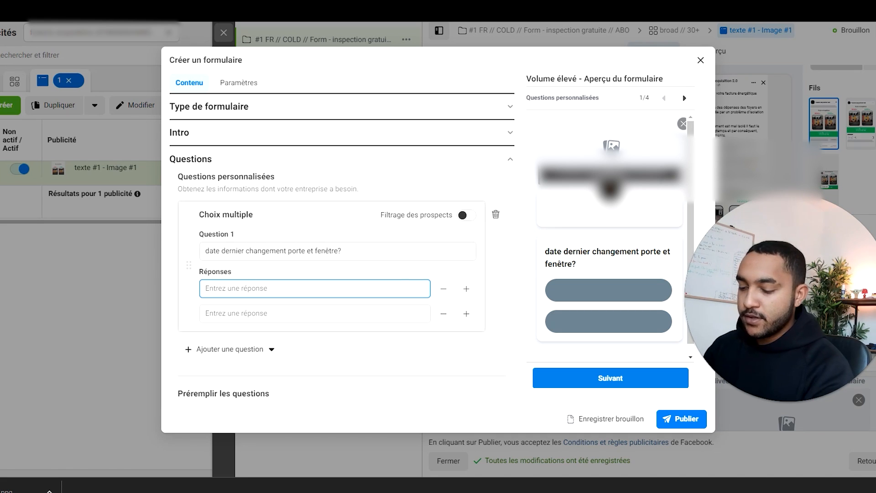
{"action": "type", "text": "moins de"}
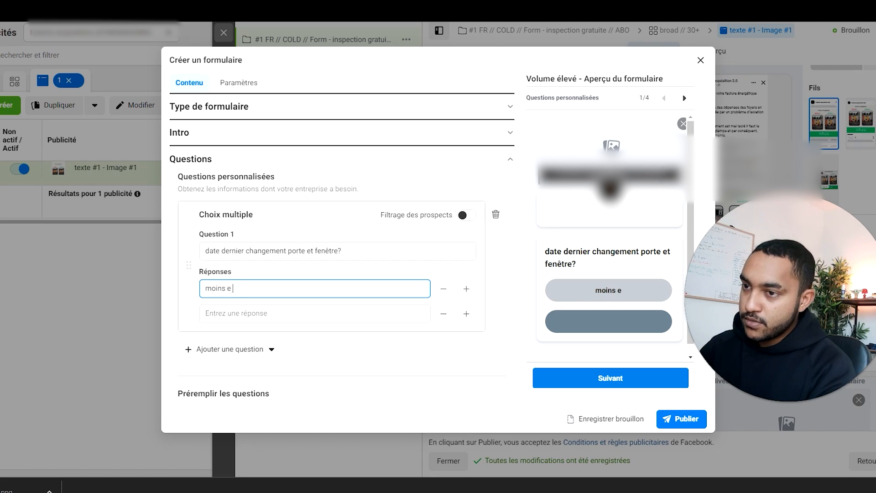
{"action": "key", "text": "BackSpace"}
{"action": "type", "text": "de 5 ans"}
{"action": "key", "text": "Tab"}
{"action": "type", "text": "moins de 10 ans"}
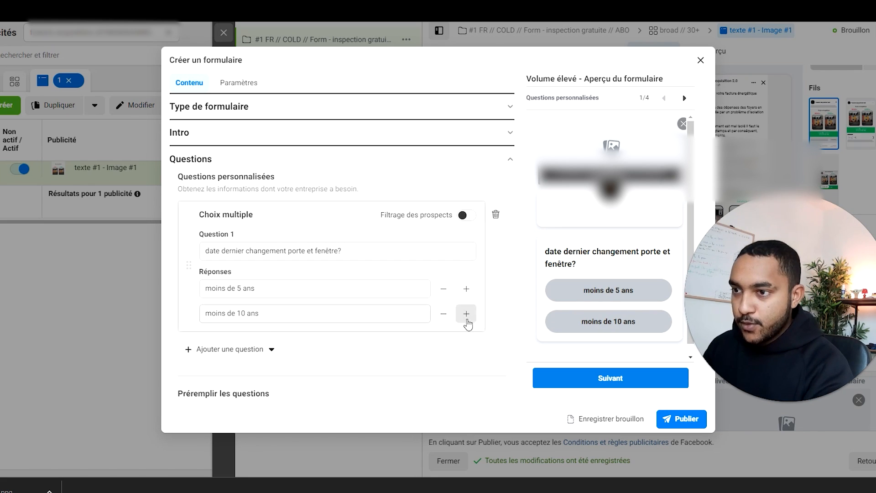
Step: Add "je ne sais pas" as the third answer to the question about the last door and window replacement
{"action": "left_click", "coordinate": [467, 314]}
{"action": "type", "text": "je ne sais pas"}
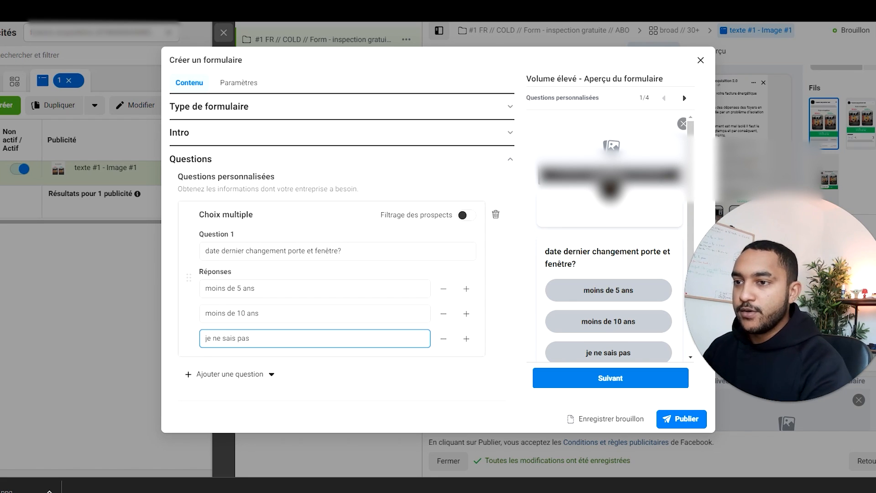
{"action": "left_click", "coordinate": [508, 279]}
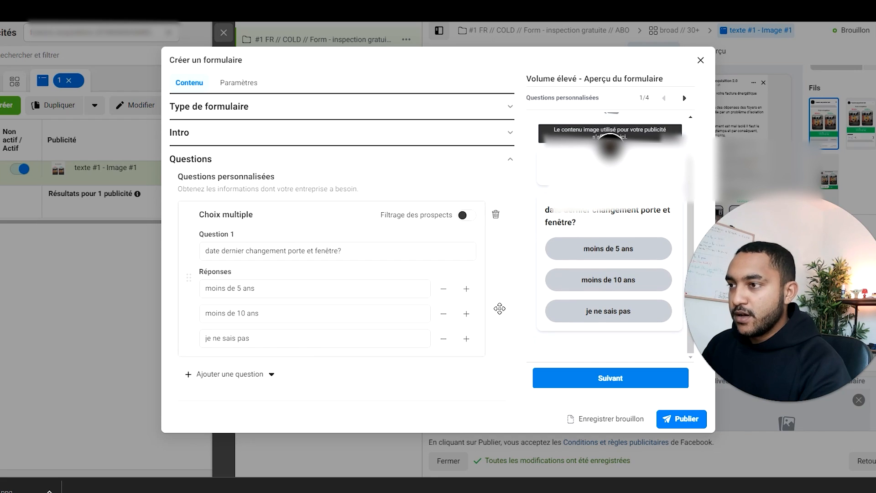
Step: Place Nom complet before E-mail in the prefilled information and add the contact category Numéro de téléphone
{"action": "scroll", "coordinate": [423, 303], "scroll_direction": "down", "scroll_amount": 3}
{"action": "scroll", "coordinate": [276, 270], "scroll_direction": "down", "scroll_amount": 3}
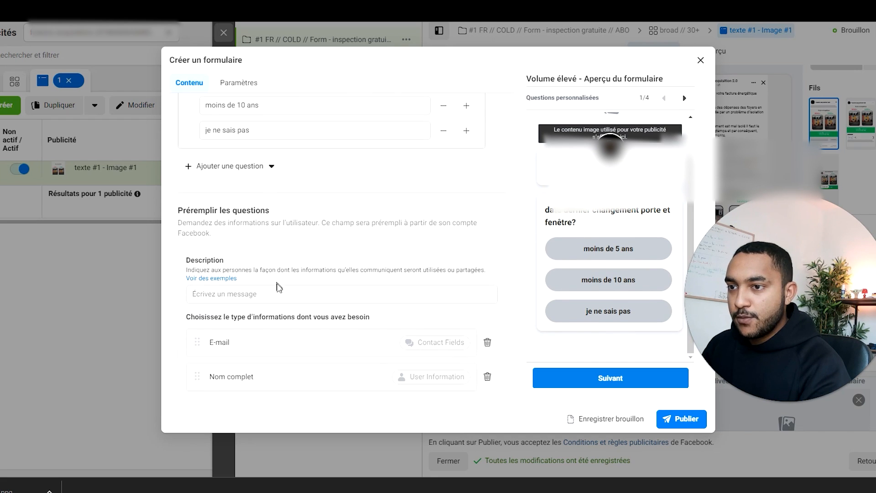
{"action": "left_click_drag", "start_coordinate": [209, 276], "coordinate": [201, 238]}
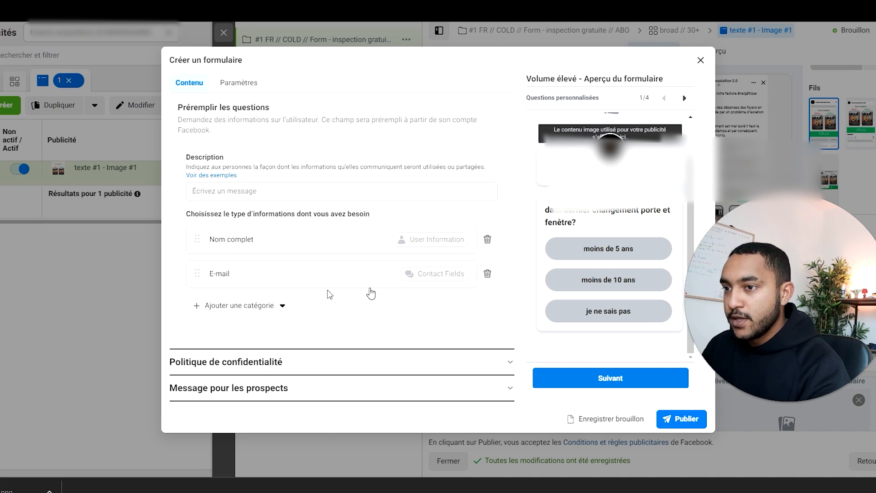
{"action": "left_click", "coordinate": [256, 306]}
{"action": "mouse_move", "coordinate": [283, 333]}
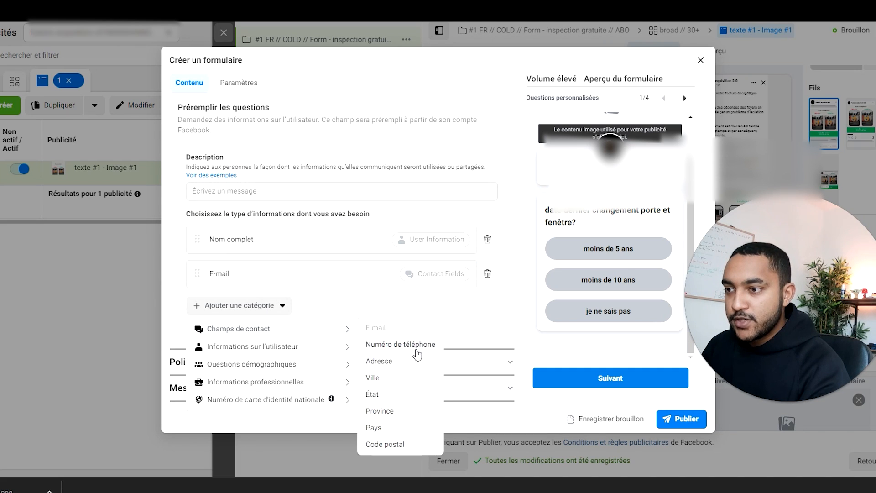
{"action": "left_click", "coordinate": [417, 346]}
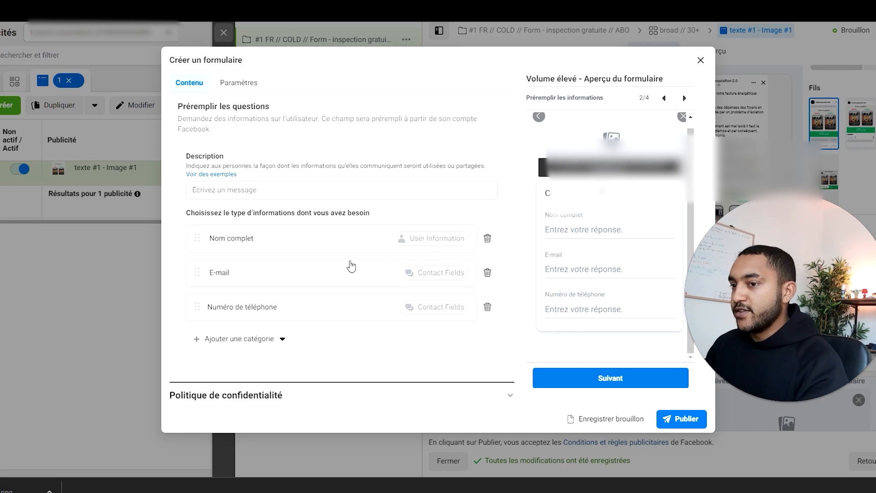
Step: Open the form's Politique de confidentialité section and paste the copied text as the policy's link text
{"action": "scroll", "coordinate": [352, 265], "scroll_direction": "down", "scroll_amount": 1}
{"action": "left_click", "coordinate": [244, 357]}
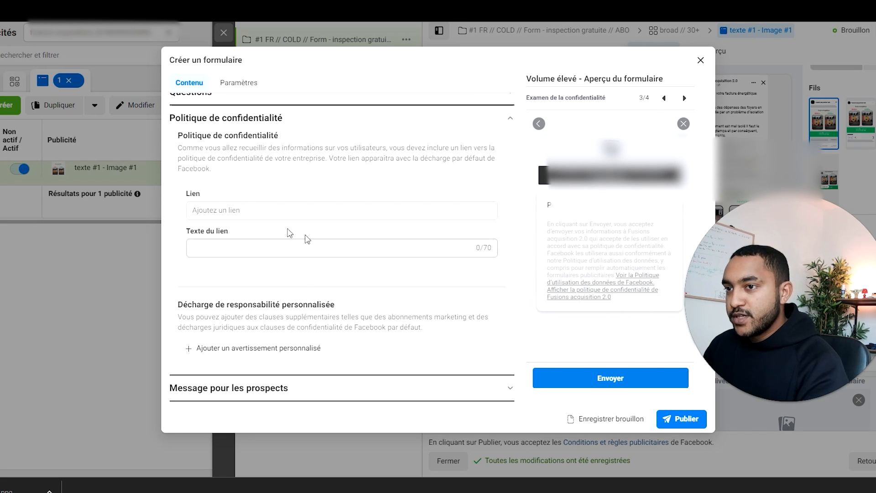
{"action": "scroll", "coordinate": [255, 228], "scroll_direction": "down", "scroll_amount": 1}
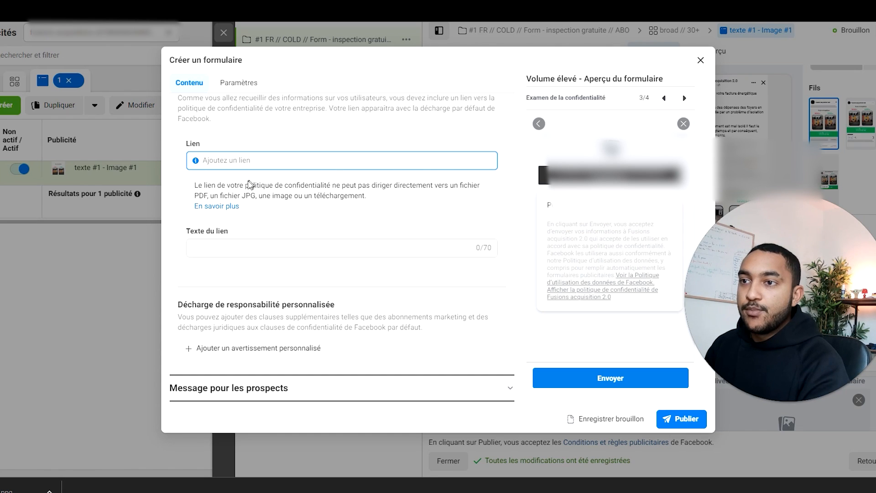
{"action": "left_click_drag", "start_coordinate": [245, 185], "coordinate": [336, 185]}
{"action": "left_click", "coordinate": [330, 160]}
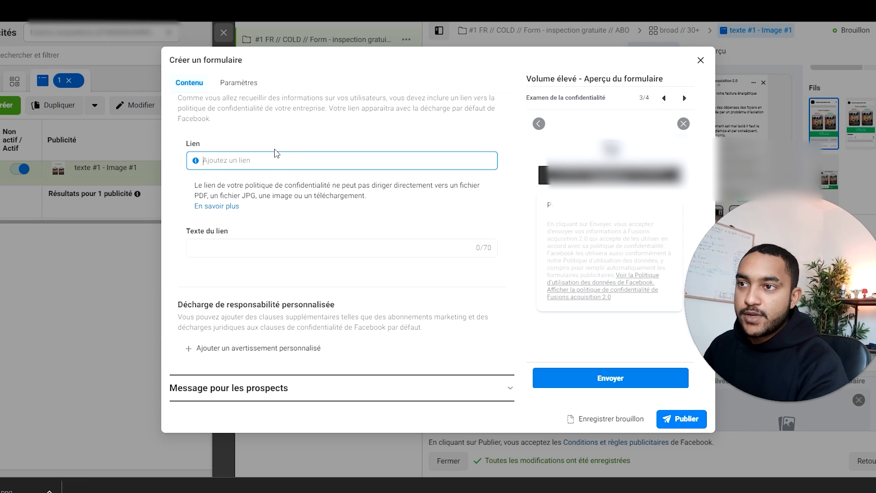
{"action": "left_click", "coordinate": [280, 246]}
{"action": "left_click_drag", "start_coordinate": [283, 120], "coordinate": [169, 120]}
{"action": "key", "text": "ctrl+c"}
{"action": "left_click", "coordinate": [255, 249]}
{"action": "key", "text": "ctrl+v"}
{"action": "left_click", "coordinate": [314, 238]}
Step: Examine the description and call-to-action options of the form's closing message for prospects
{"action": "left_click", "coordinate": [300, 393]}
{"action": "scroll", "coordinate": [328, 210], "scroll_direction": "down", "scroll_amount": 2}
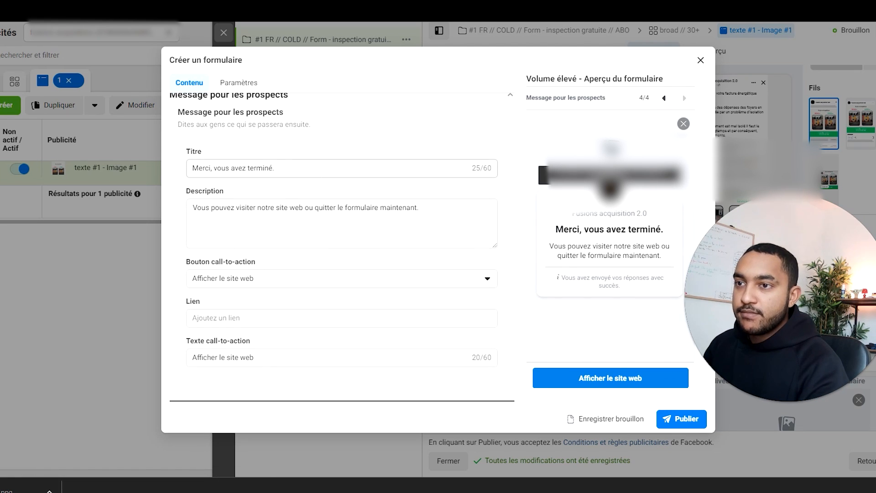
{"action": "left_click_drag", "start_coordinate": [419, 208], "coordinate": [193, 208]}
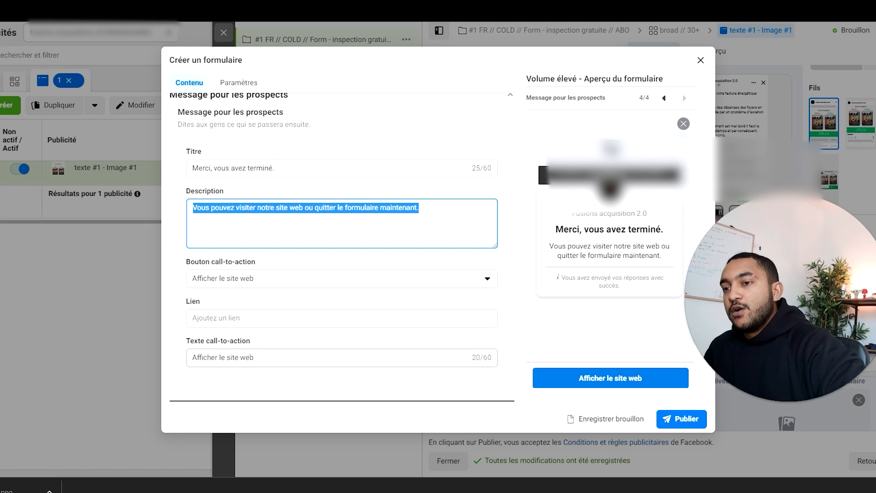
{"action": "left_click_drag", "start_coordinate": [255, 358], "coordinate": [218, 358]}
{"action": "left_click", "coordinate": [226, 280]}
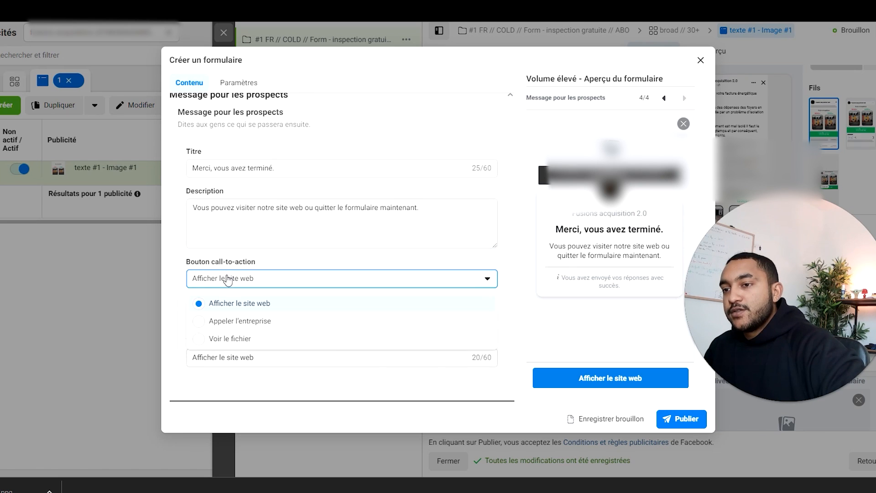
{"action": "left_click", "coordinate": [228, 279]}
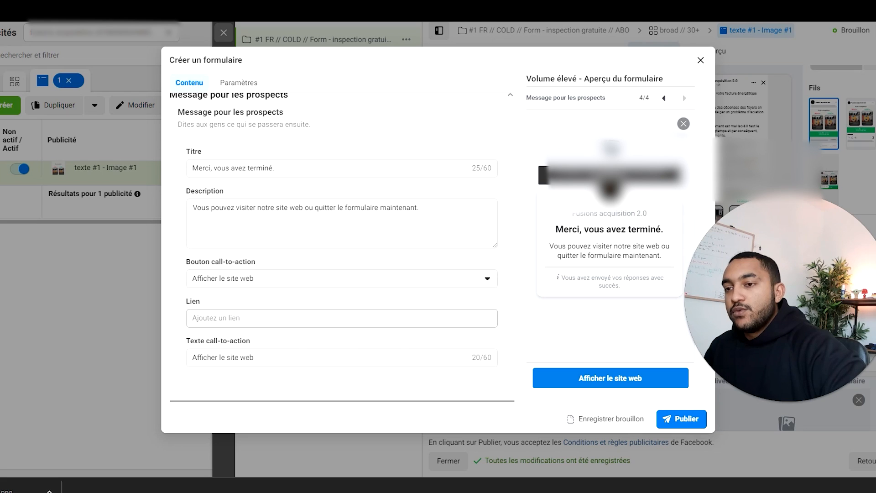
Step: Try Voir le fichier and Appeler l'entreprise as the closing message's call-to-action, and return it to Afficher le site web
{"action": "left_click", "coordinate": [260, 279]}
{"action": "left_click", "coordinate": [217, 337]}
{"action": "scroll", "coordinate": [287, 309], "scroll_direction": "down", "scroll_amount": 2}
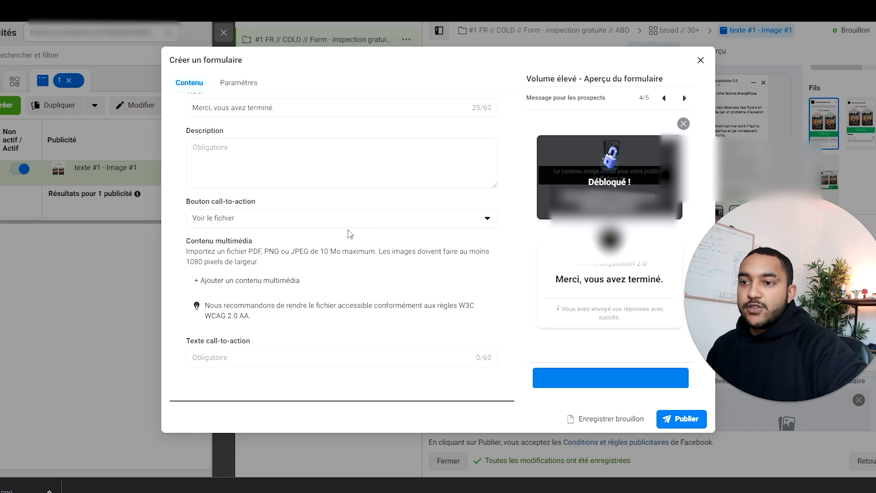
{"action": "left_click", "coordinate": [329, 220]}
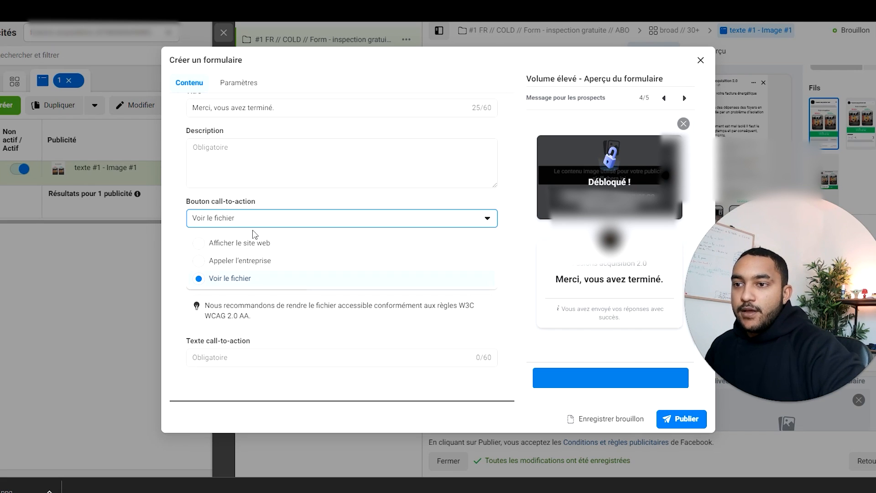
{"action": "left_click", "coordinate": [264, 261]}
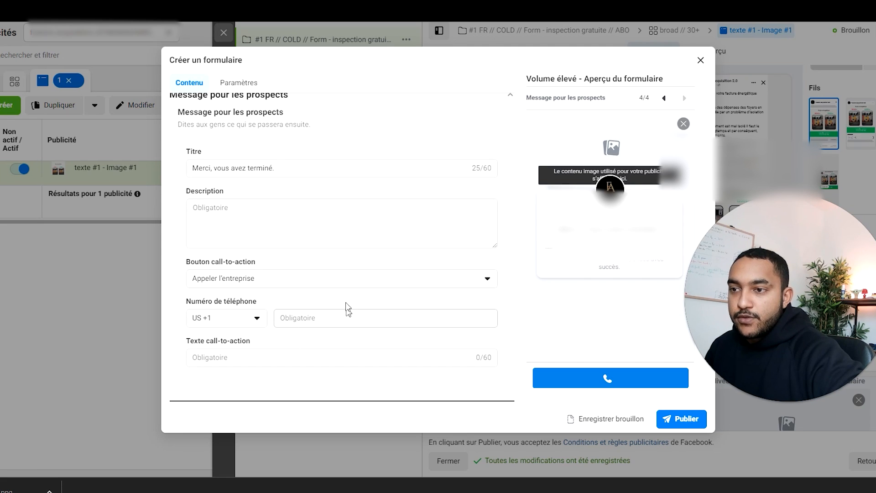
{"action": "left_click", "coordinate": [350, 282]}
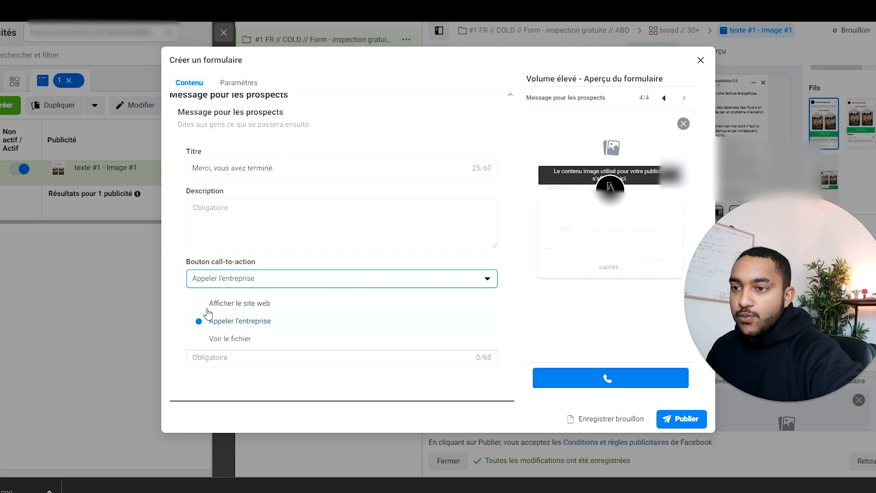
{"action": "left_click", "coordinate": [208, 308]}
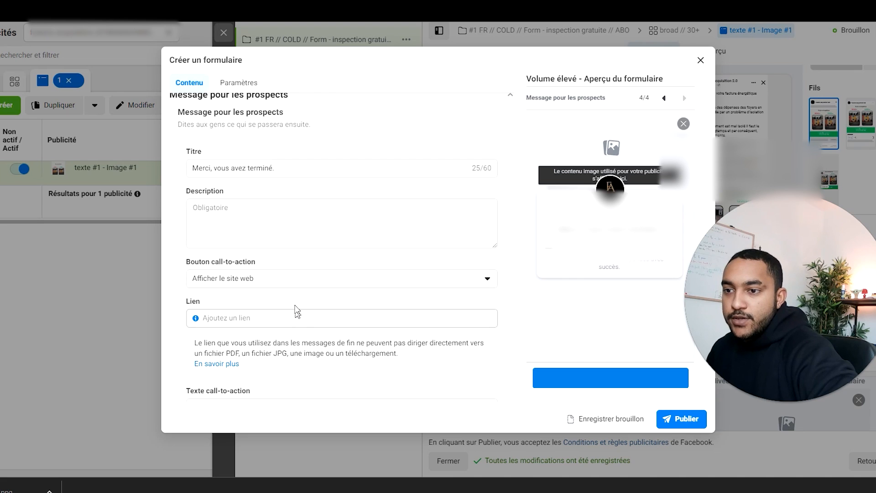
Step: Select "formulaire 2" as the instant form for the ad texte #1 - Image #1
{"action": "scroll", "coordinate": [297, 312], "scroll_direction": "down", "scroll_amount": 1}
{"action": "left_click", "coordinate": [460, 357]}
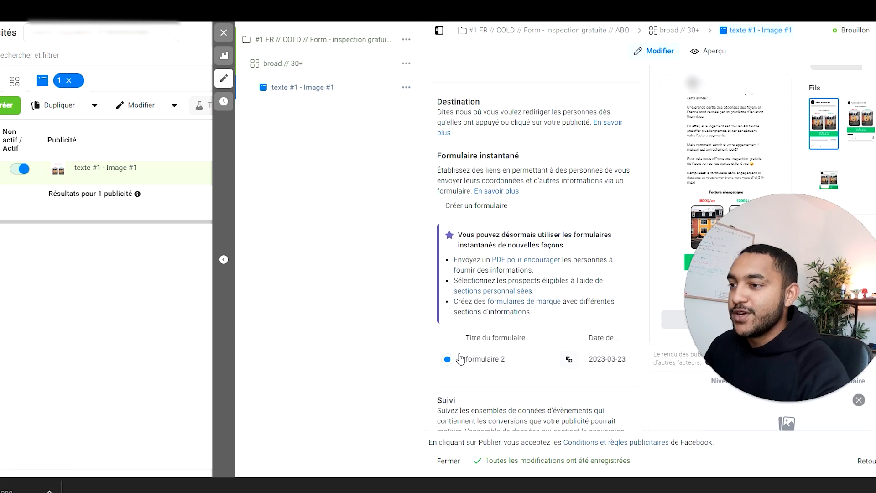